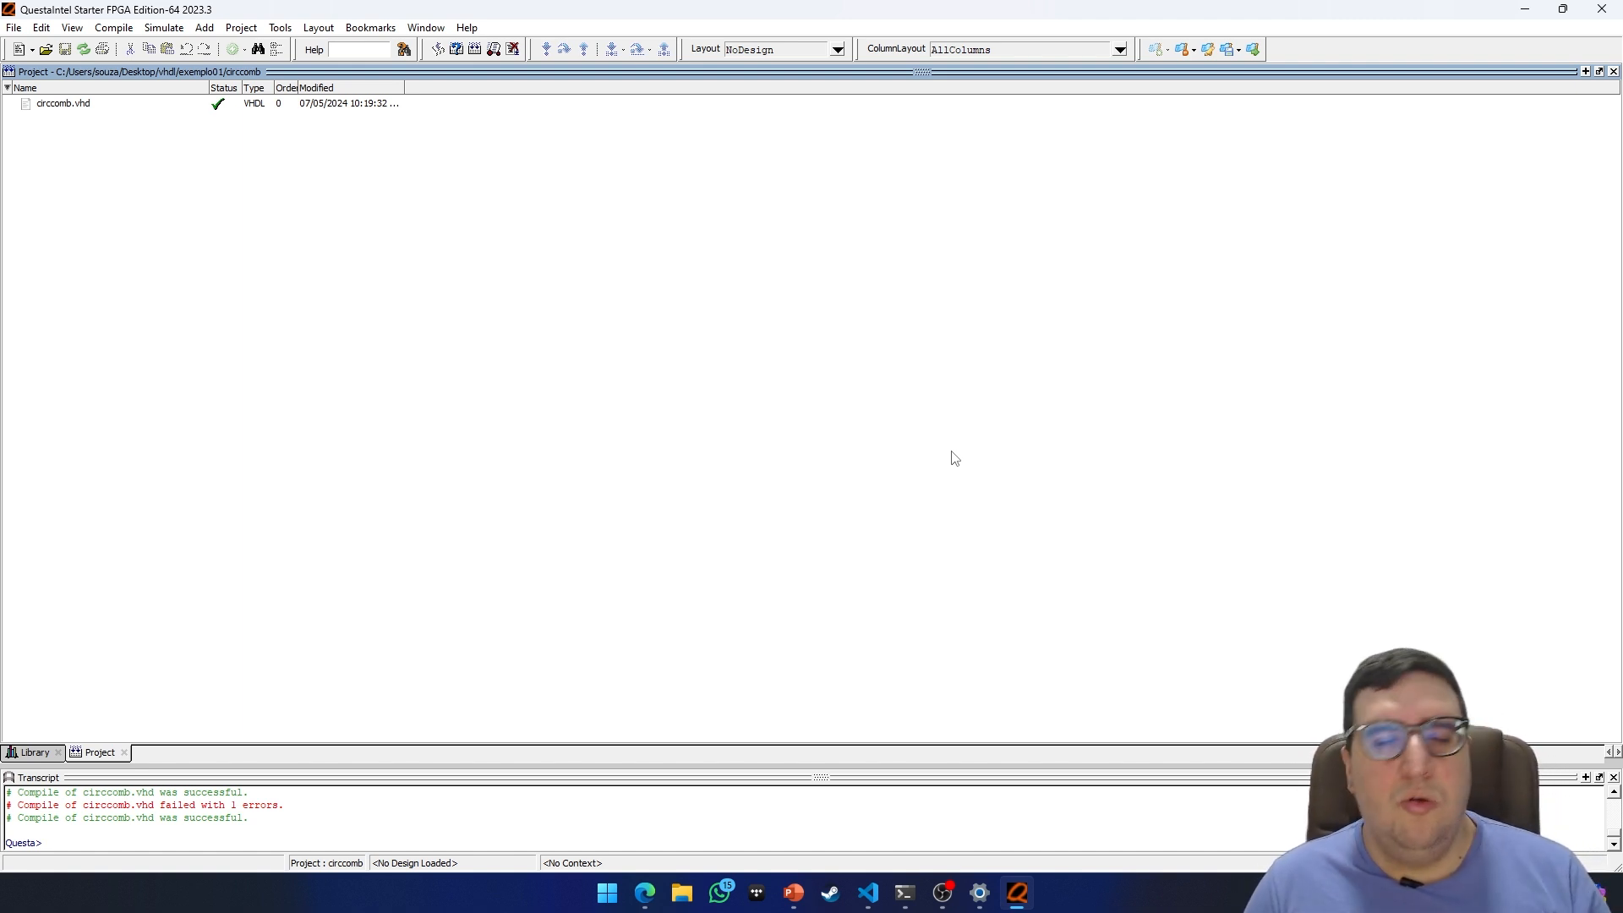
Start a simulation of the circcomb entity from the work library, leaving optimization enabled and the resolution at default
left_click(179, 31)
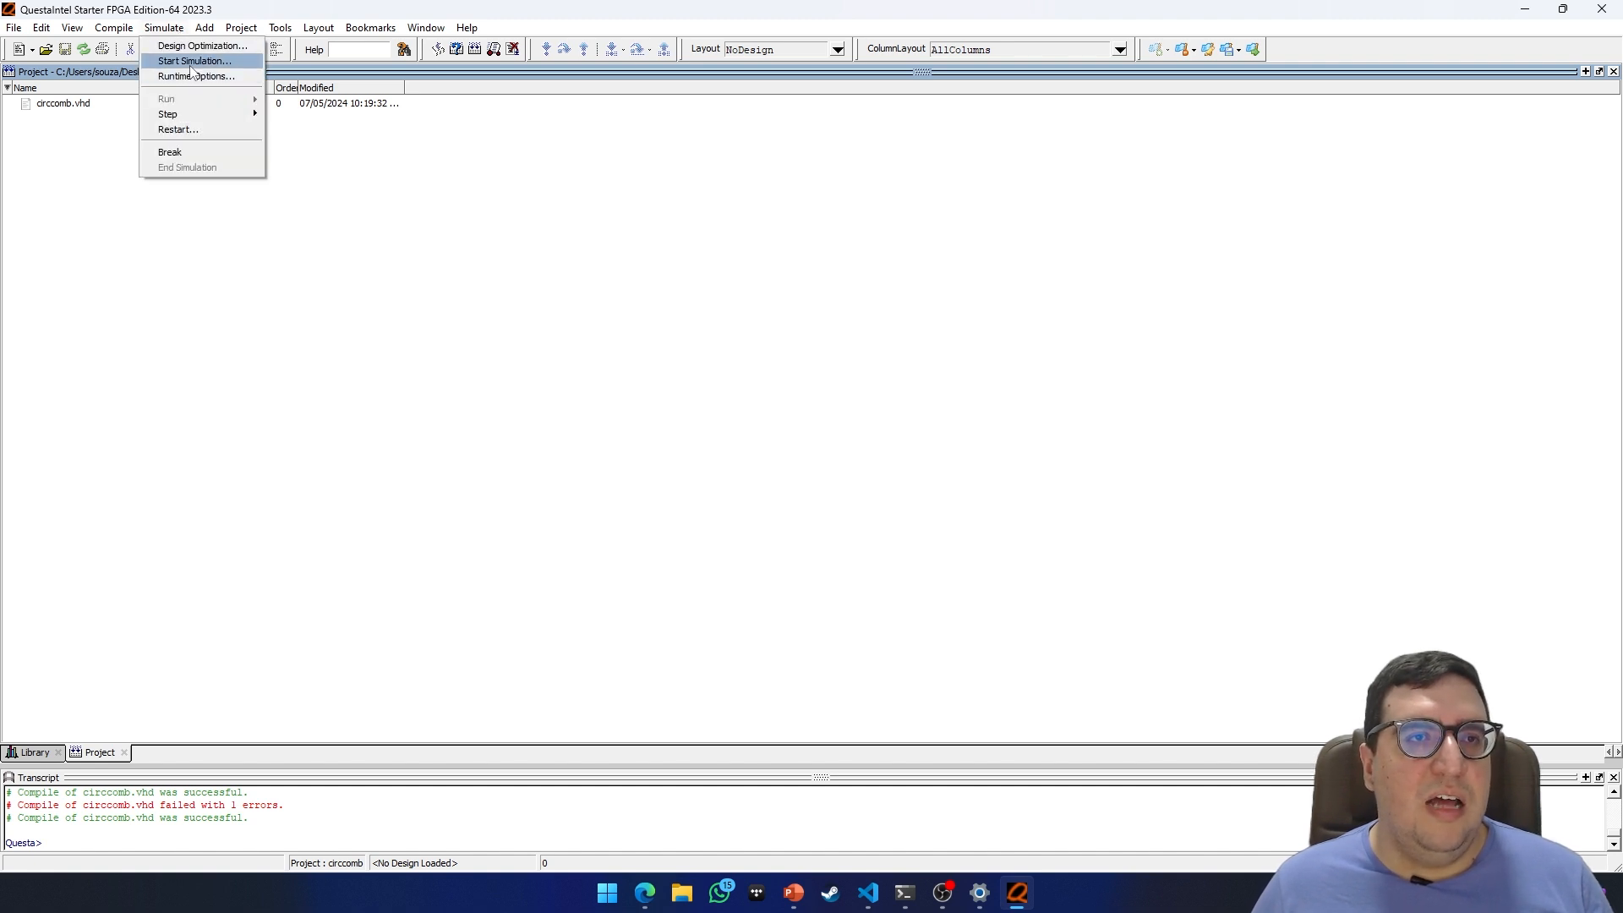
left_click(191, 62)
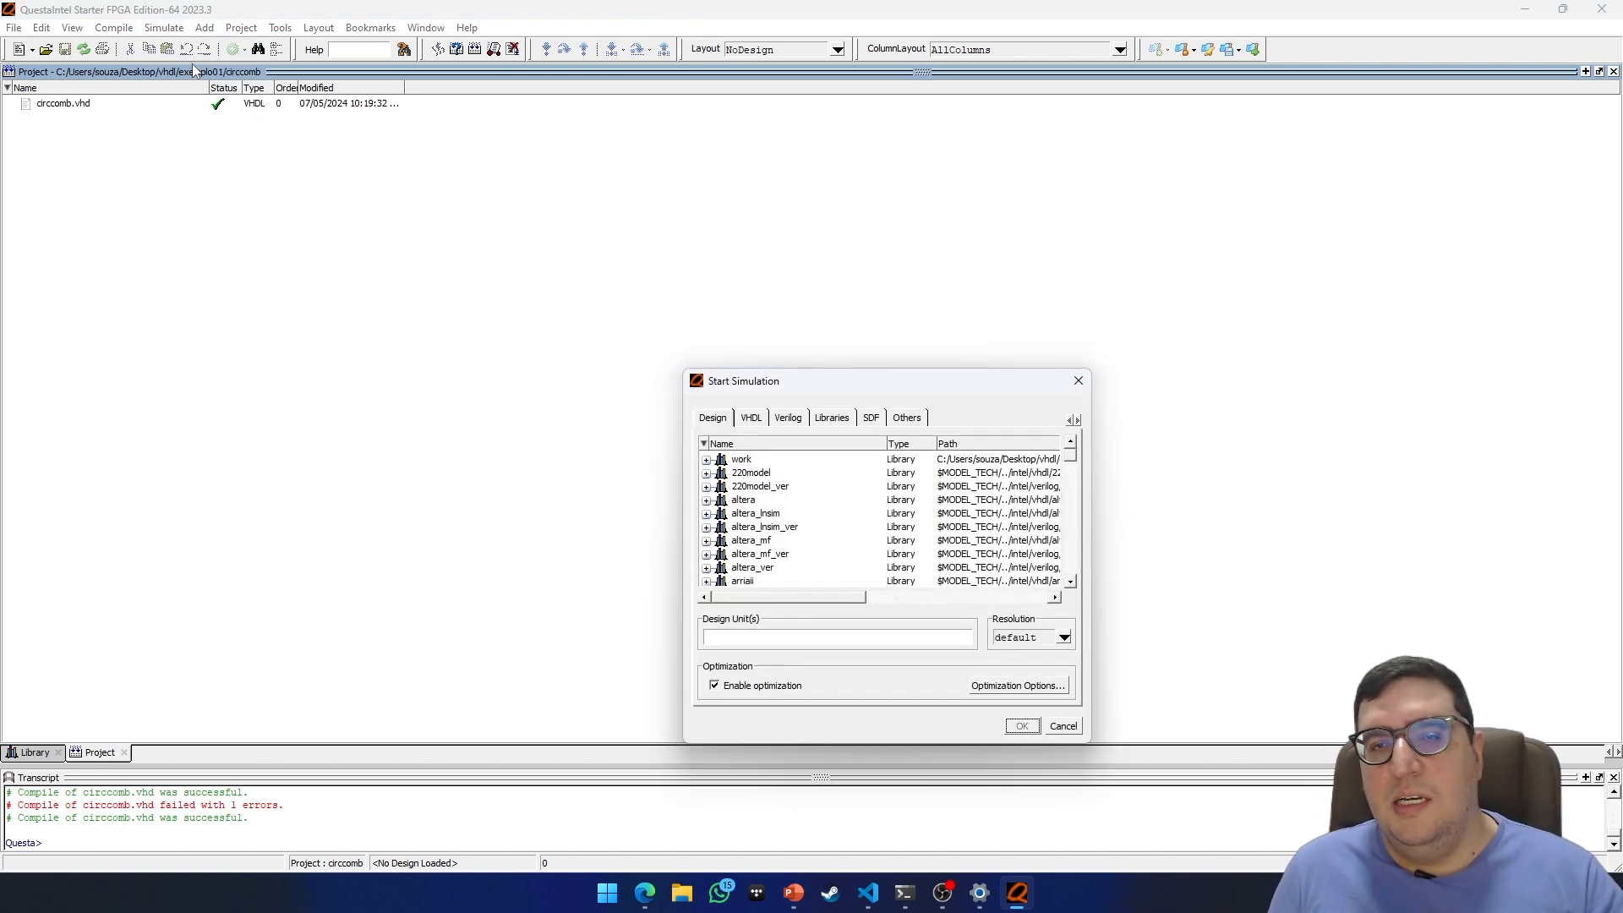
left_click_drag(757, 384, 635, 273)
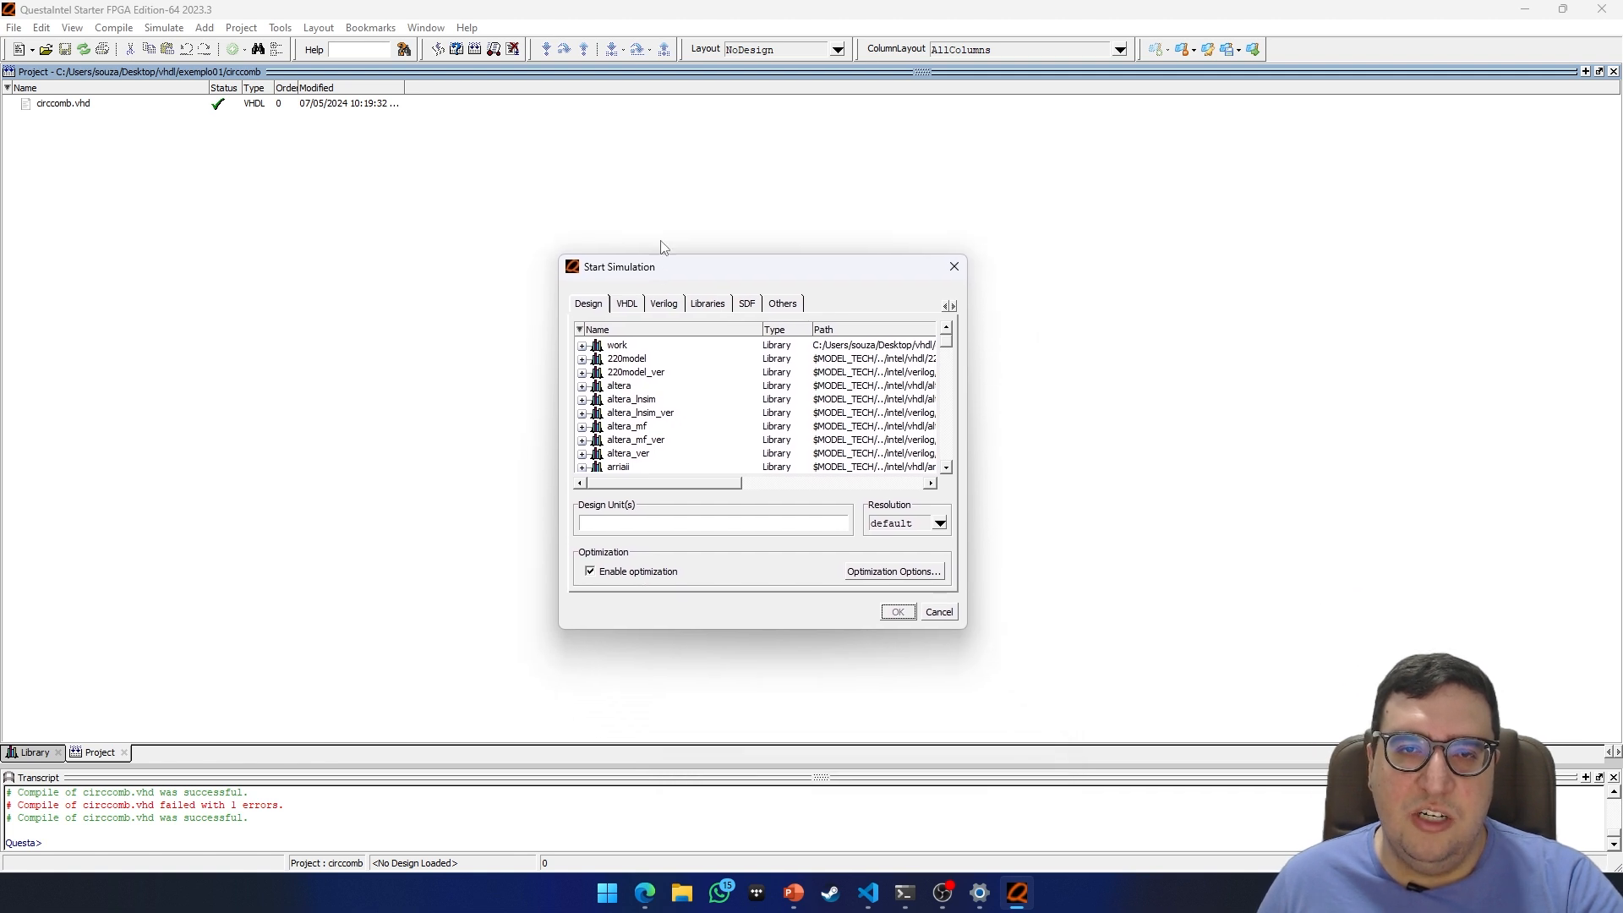
left_click(581, 347)
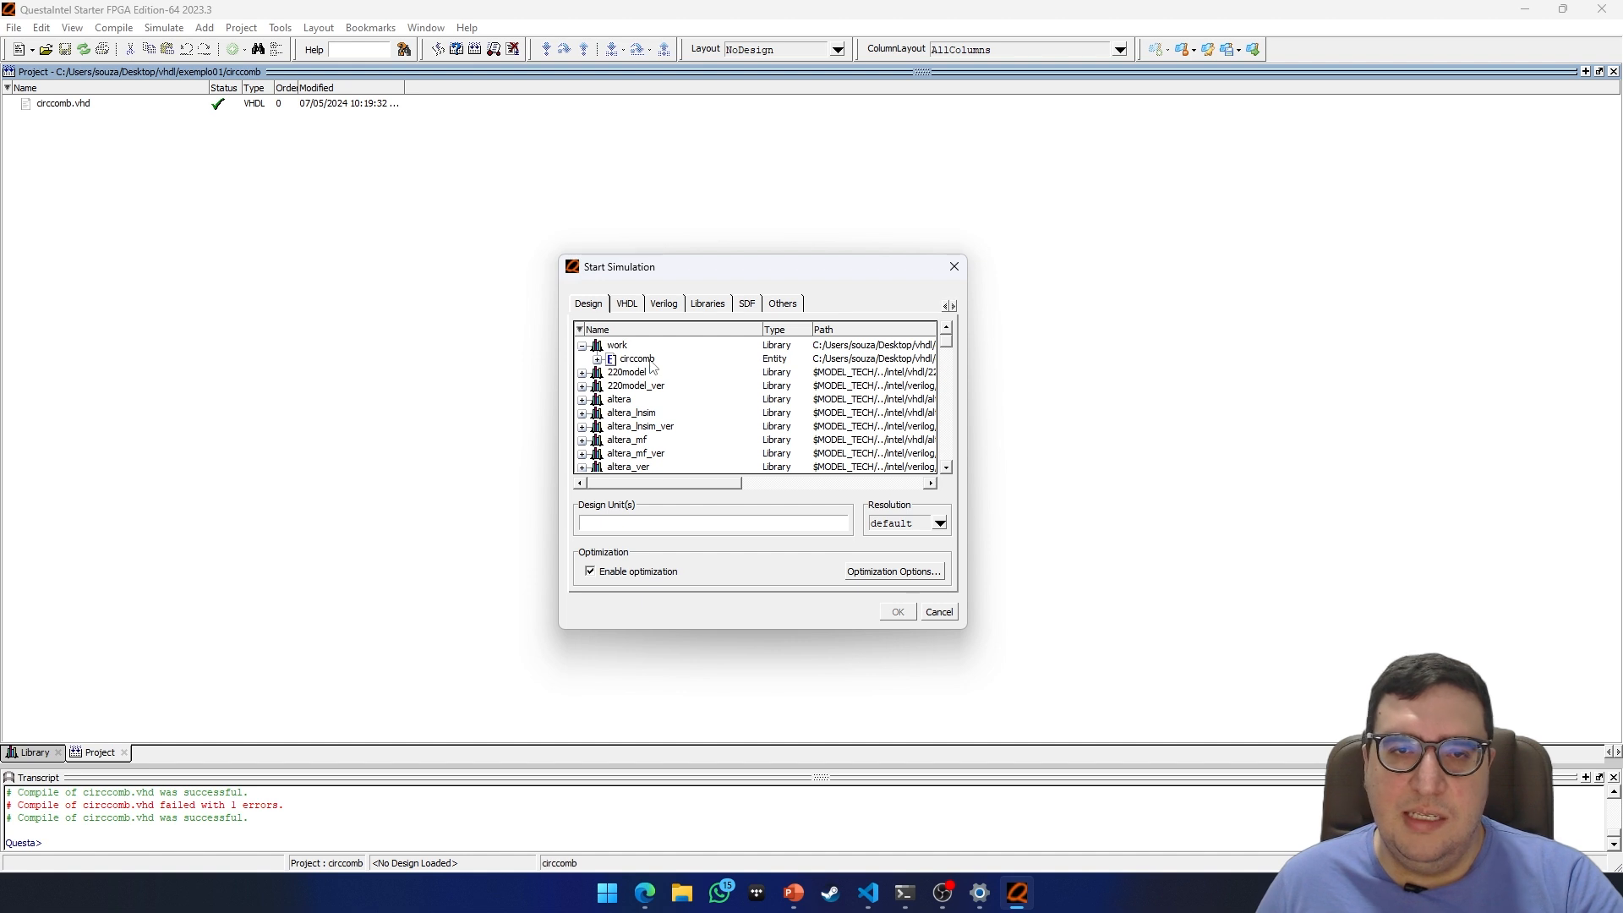
left_click(648, 362)
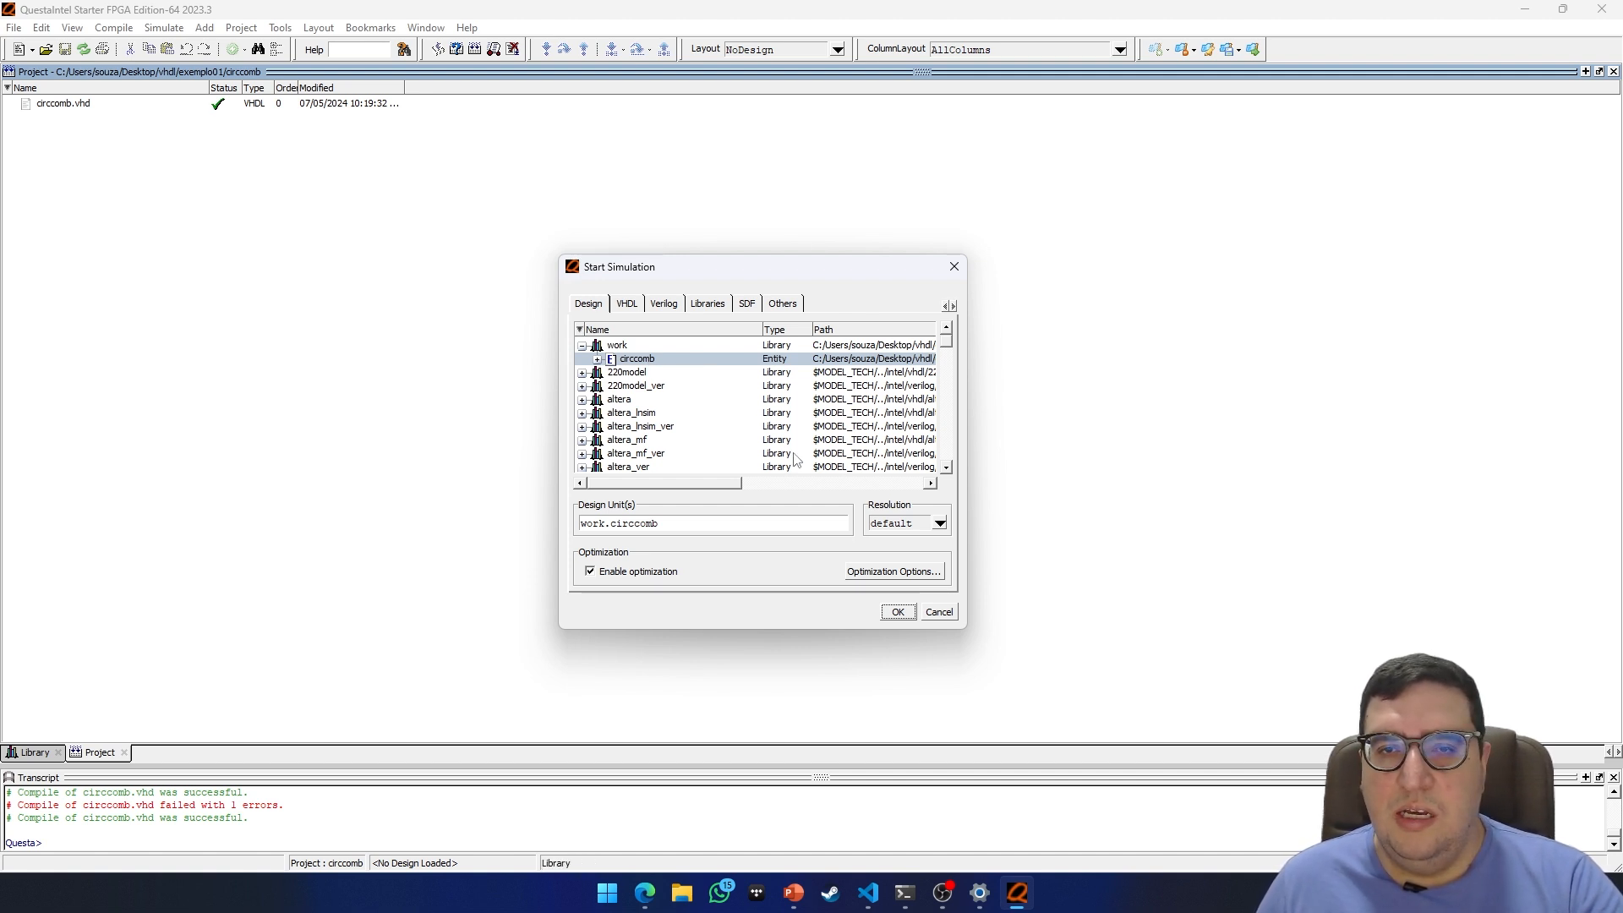
left_click(899, 612)
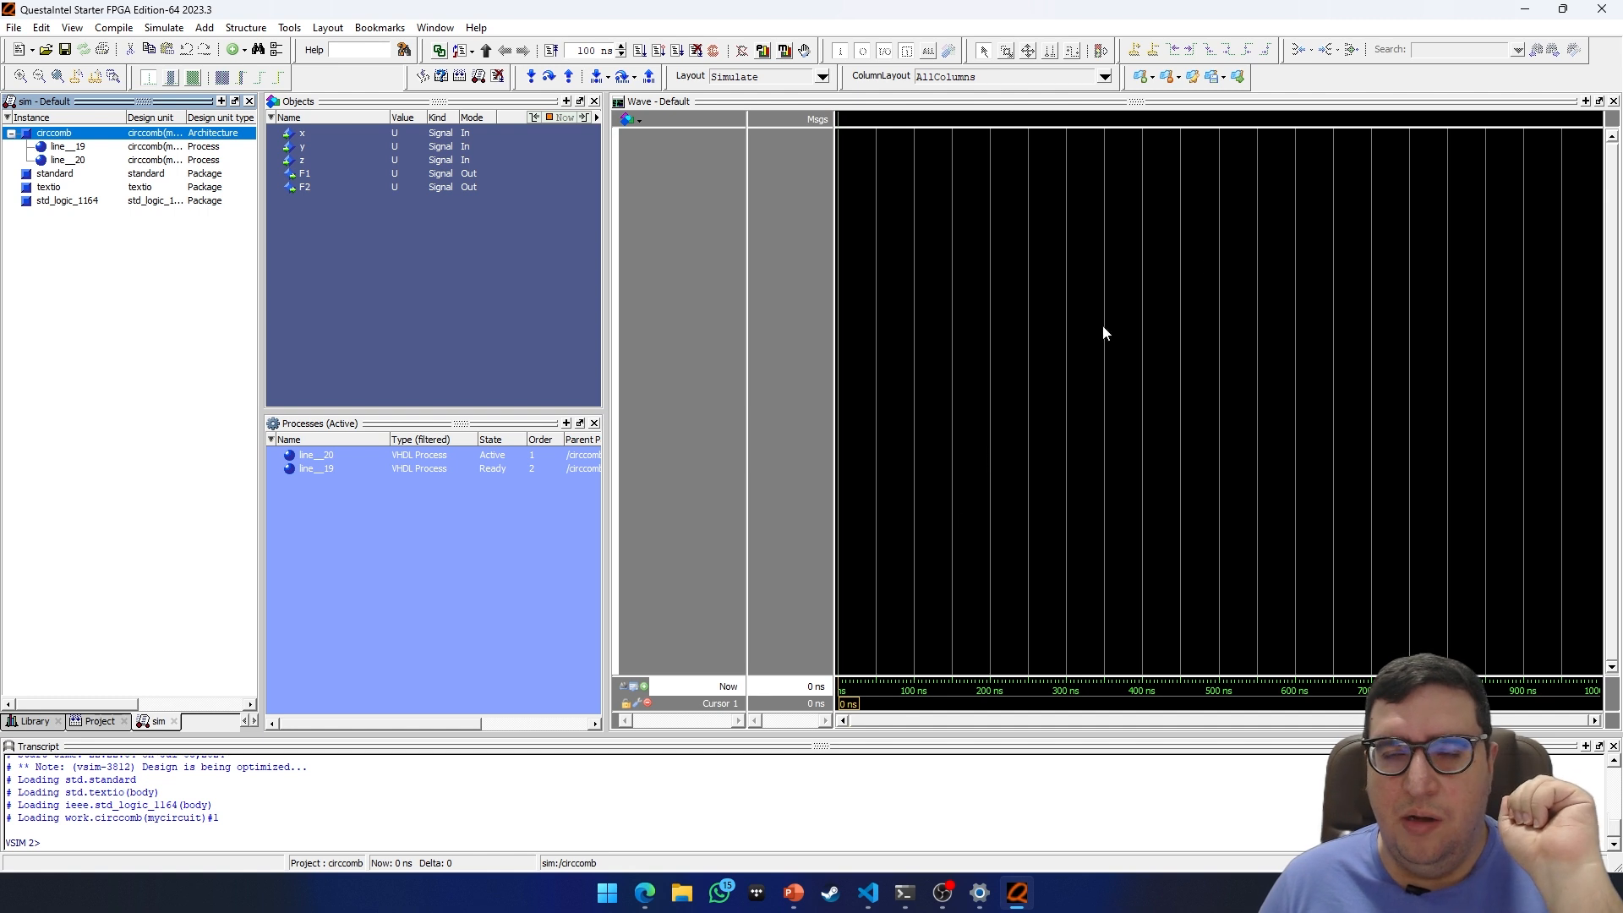
Close the Wave window and reopen it
left_click(1613, 102)
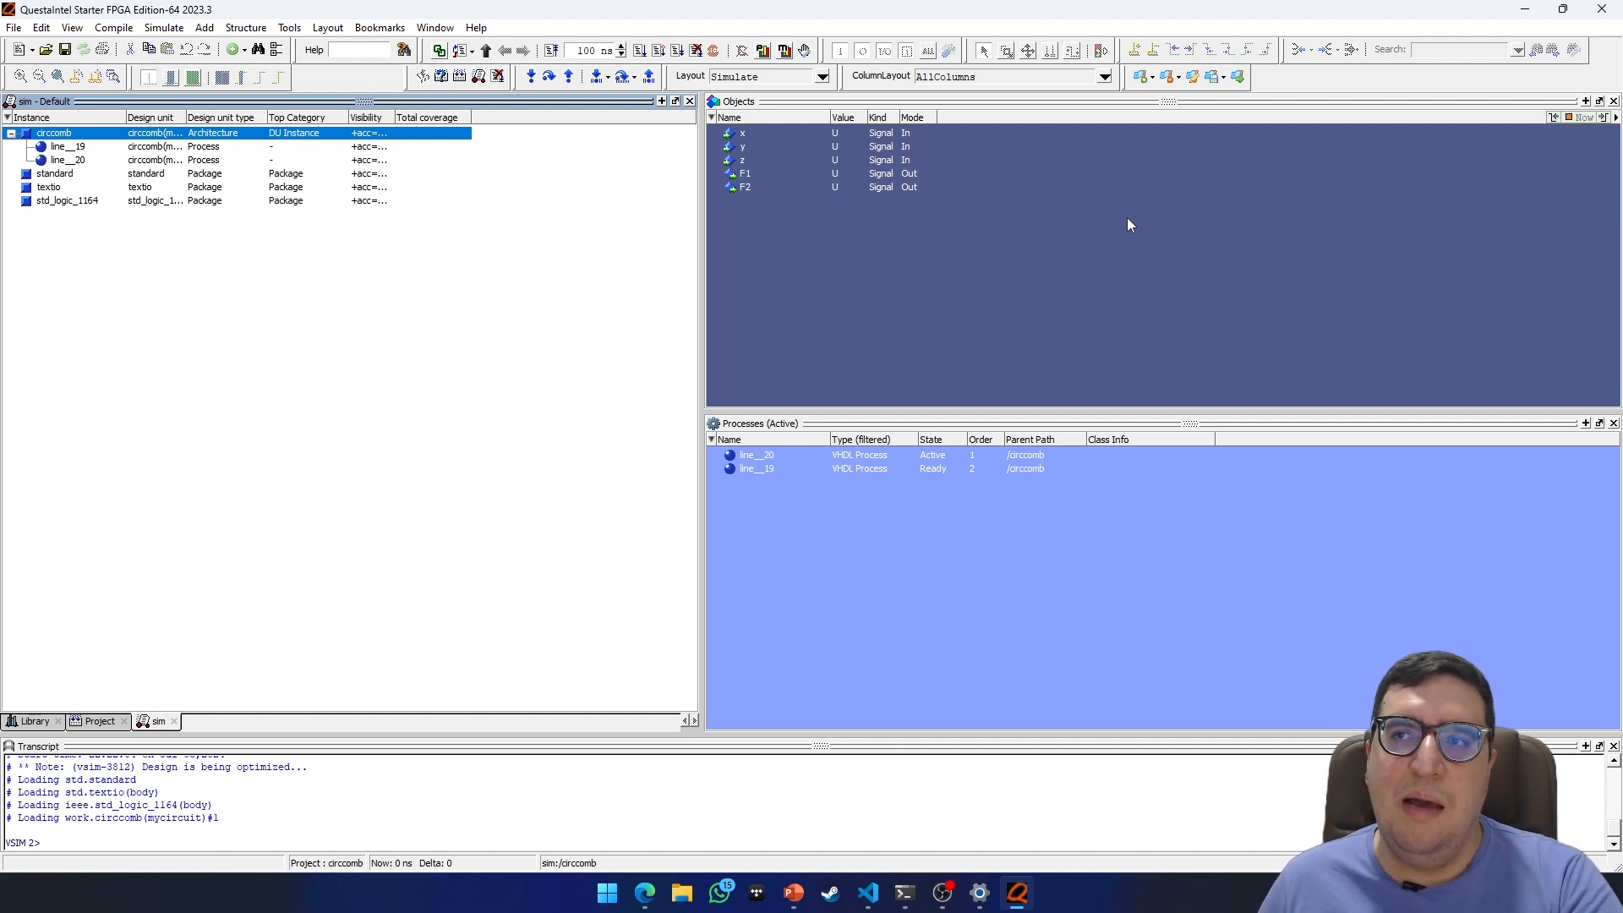
left_click(971, 307)
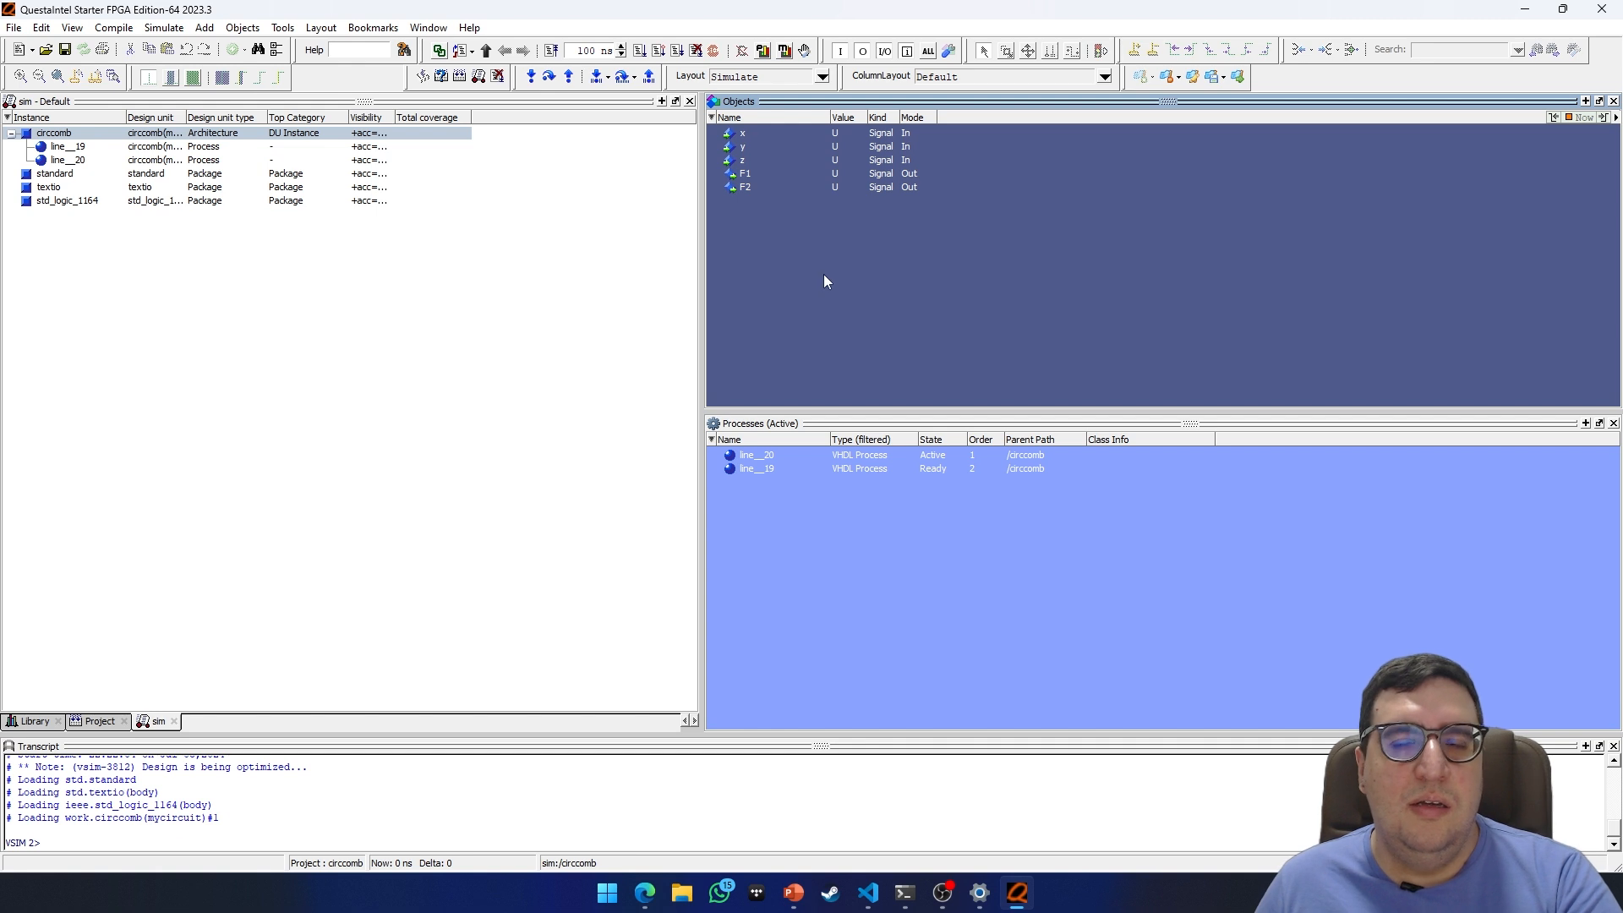
left_click(73, 28)
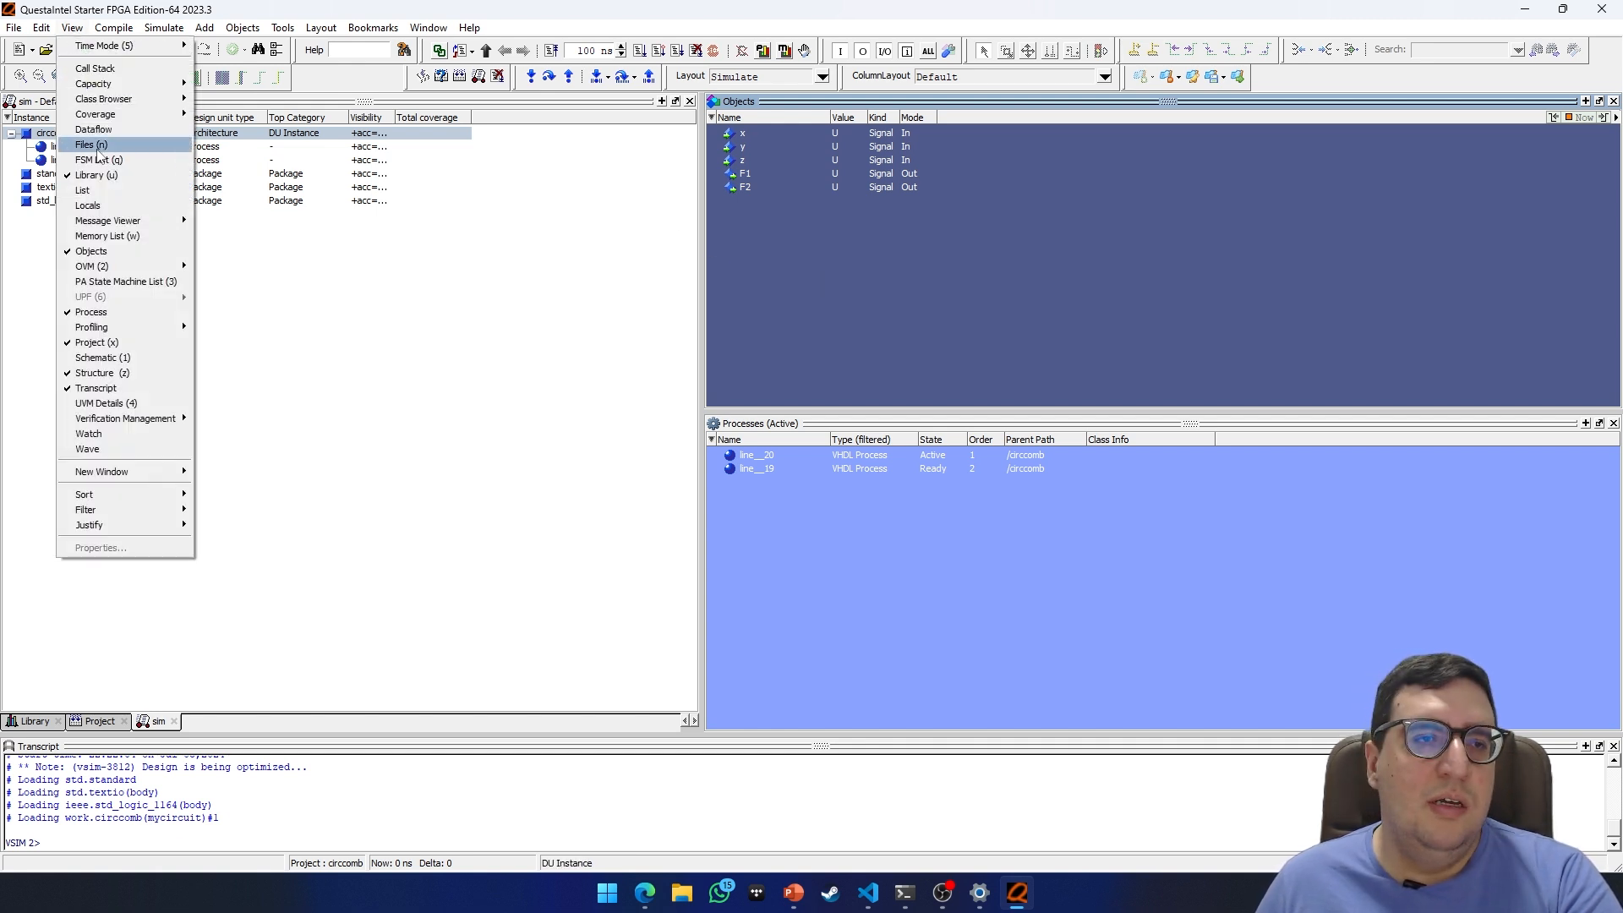
left_click(125, 449)
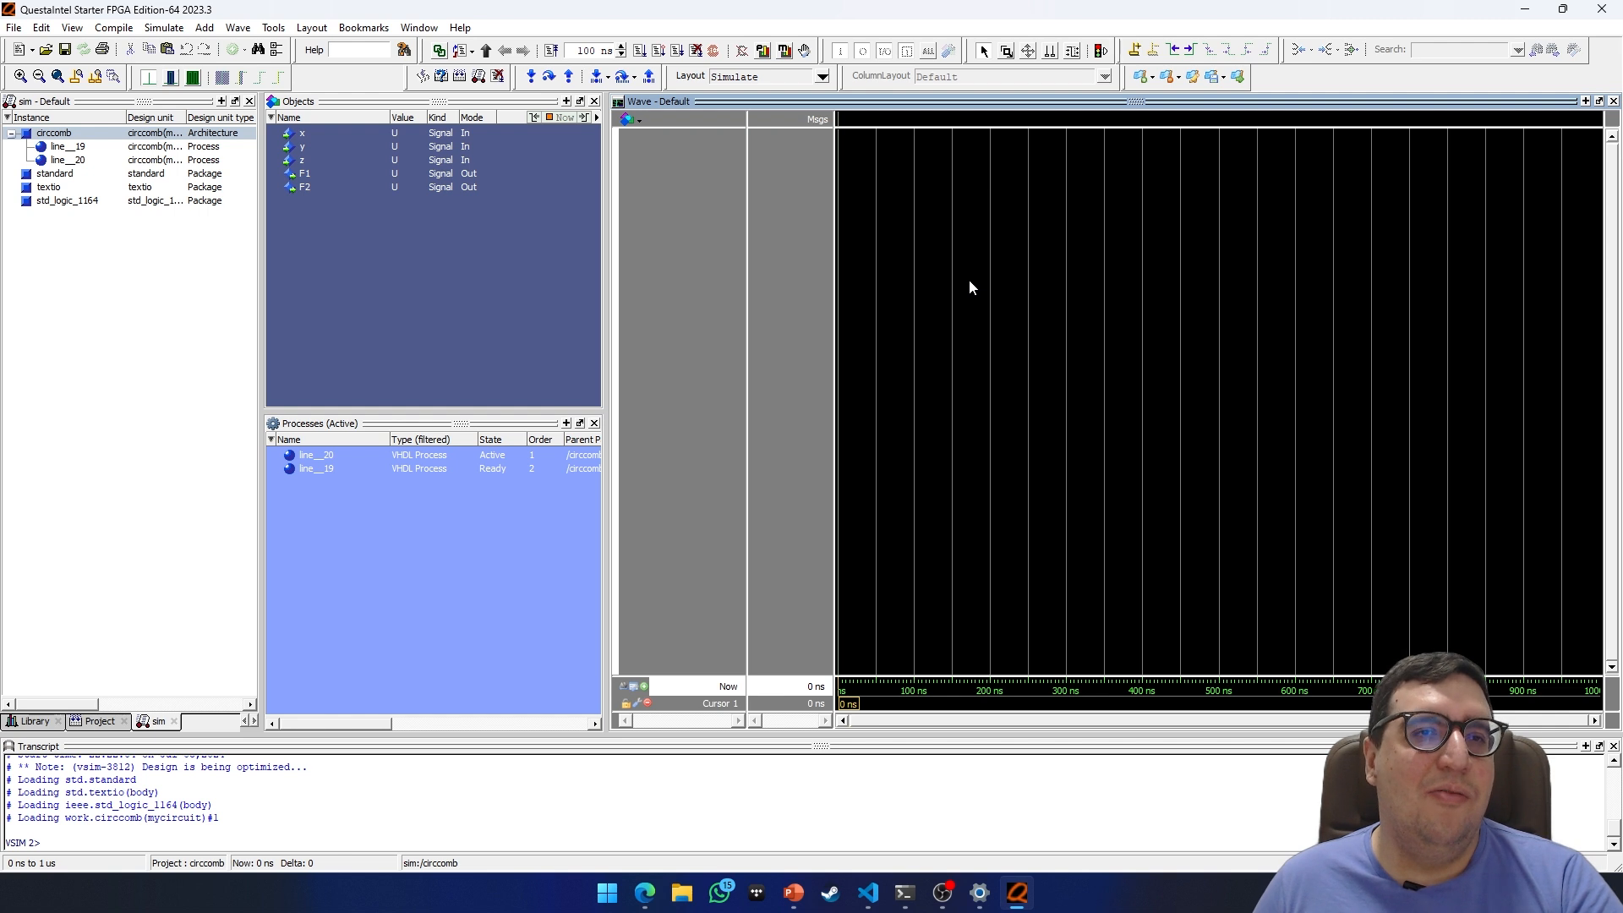
Look over the circuit's input signals x, y and z and its output signals F1 and F2 one by one
left_click(307, 134)
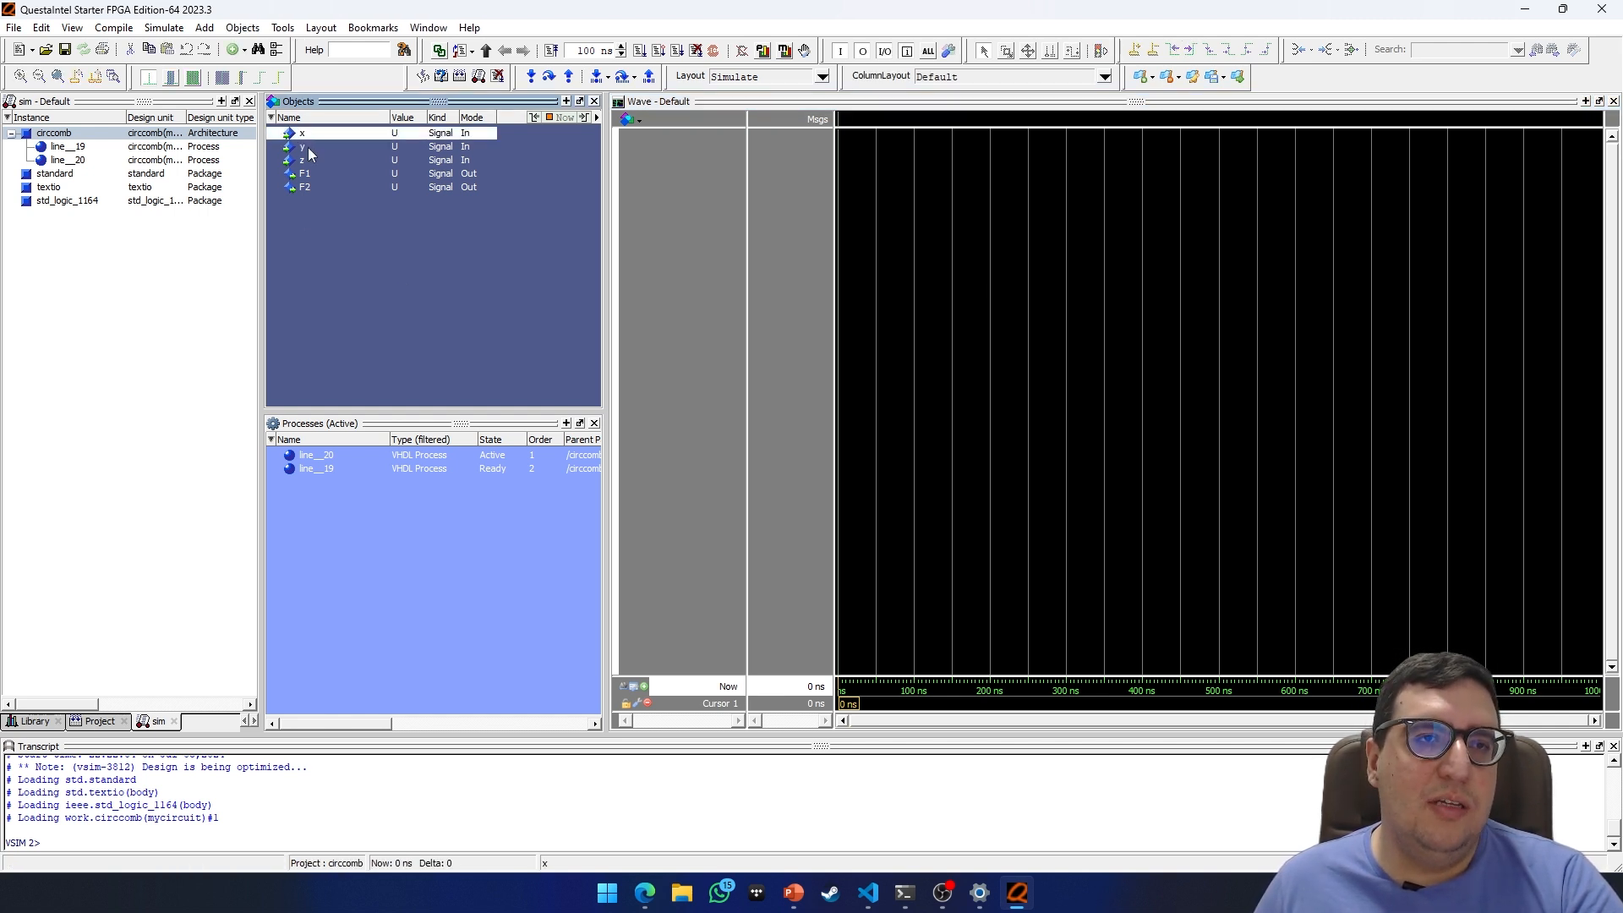
left_click(308, 147)
left_click(304, 173)
left_click(307, 135)
left_click(304, 148)
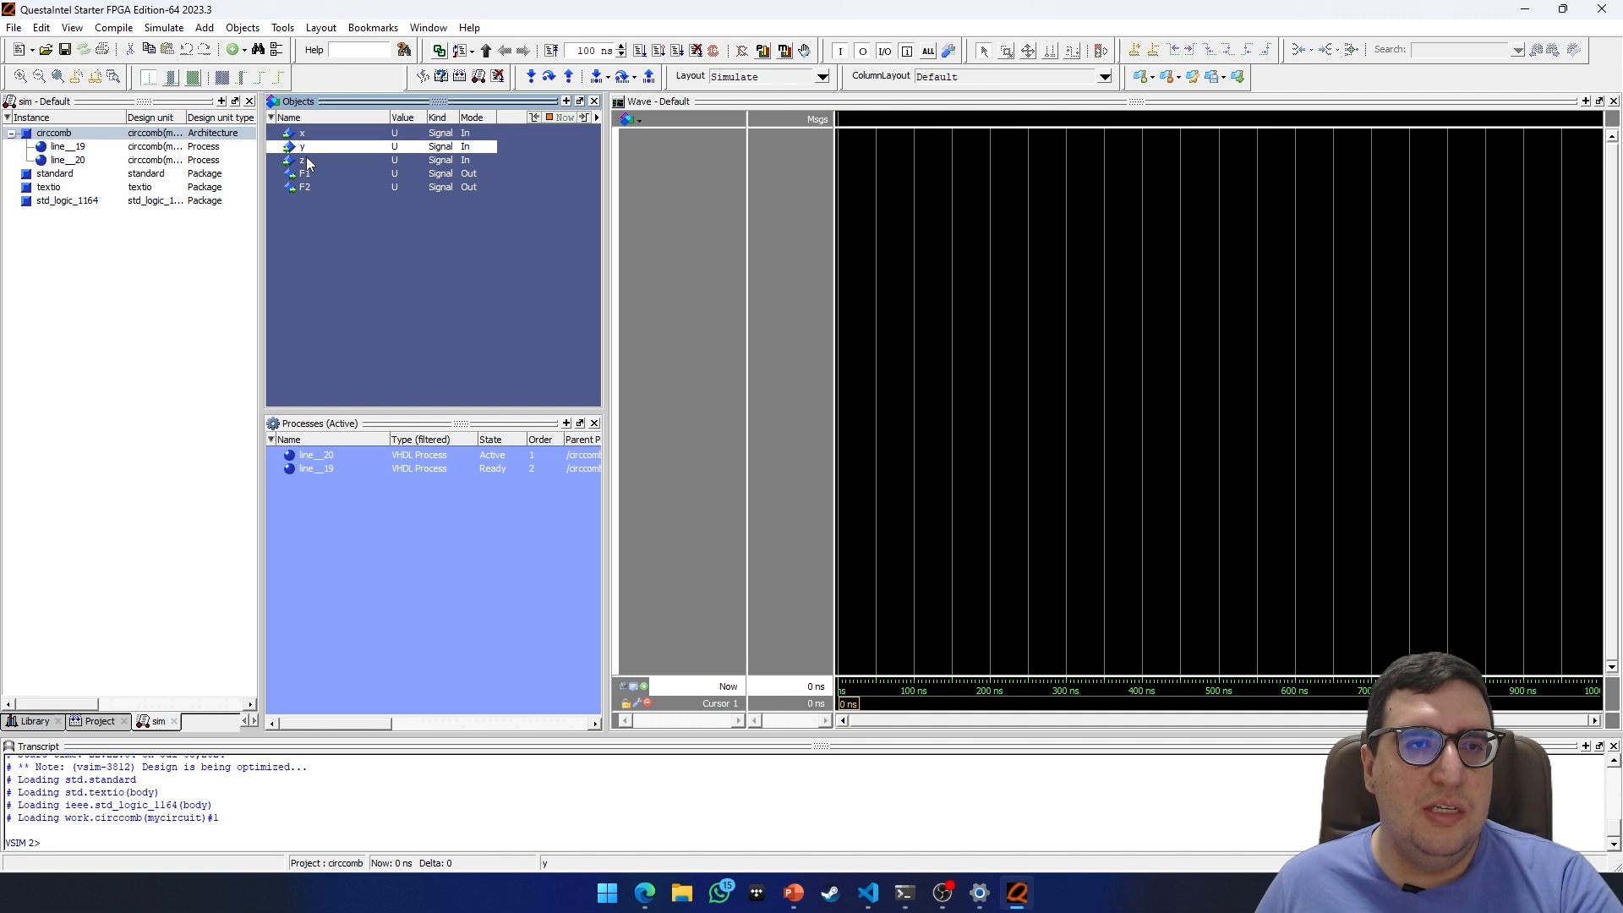
left_click(304, 160)
left_click(315, 175)
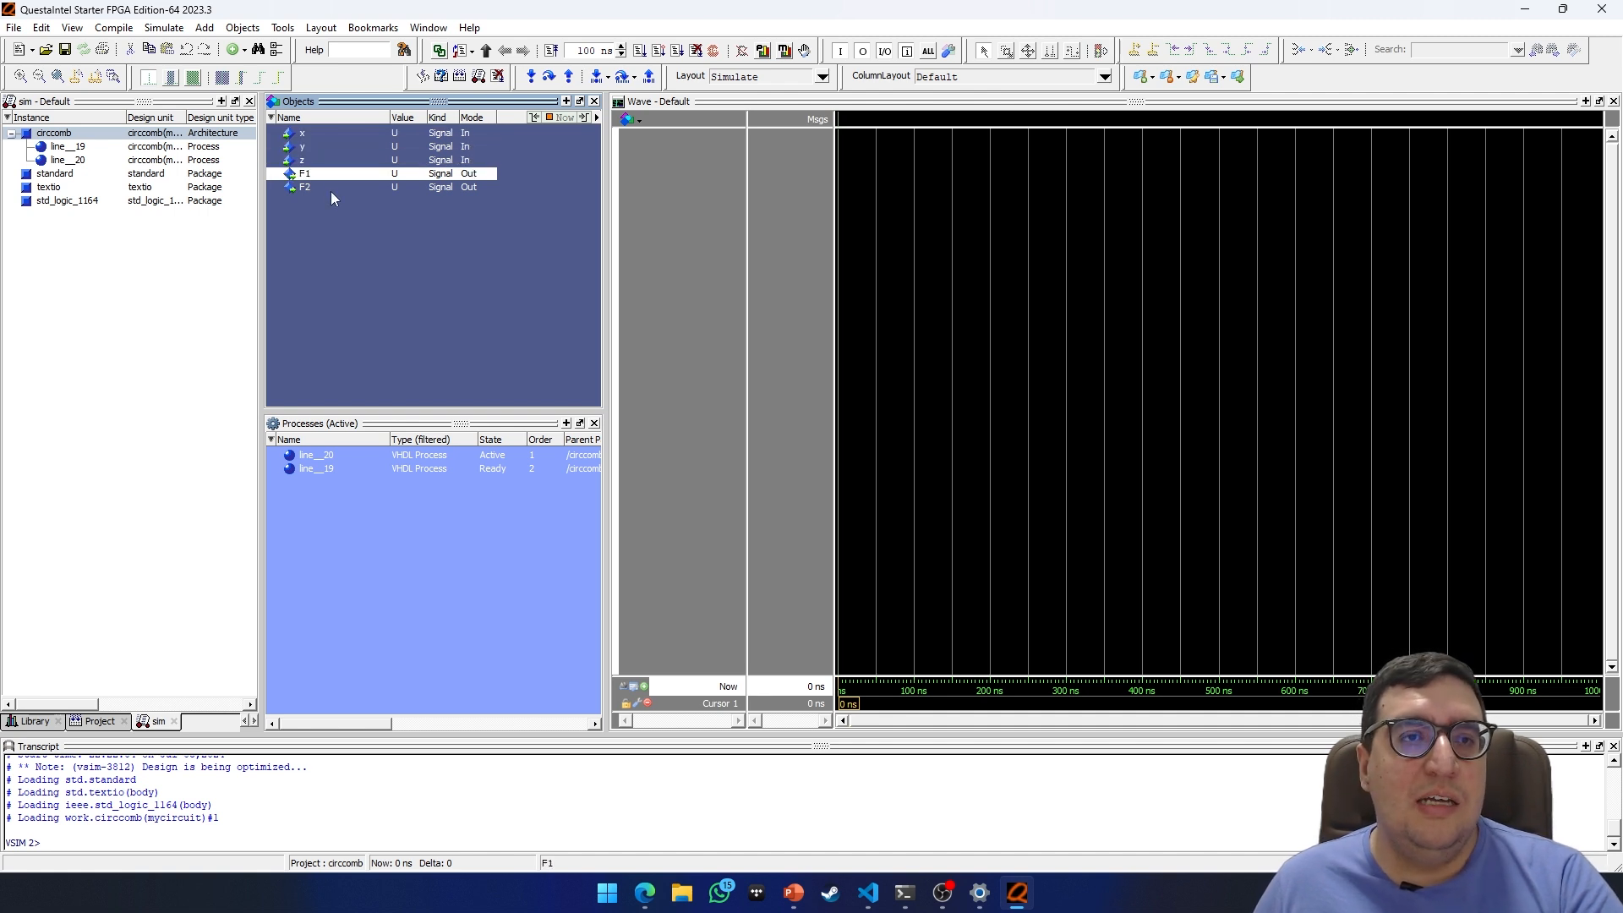
left_click(324, 188)
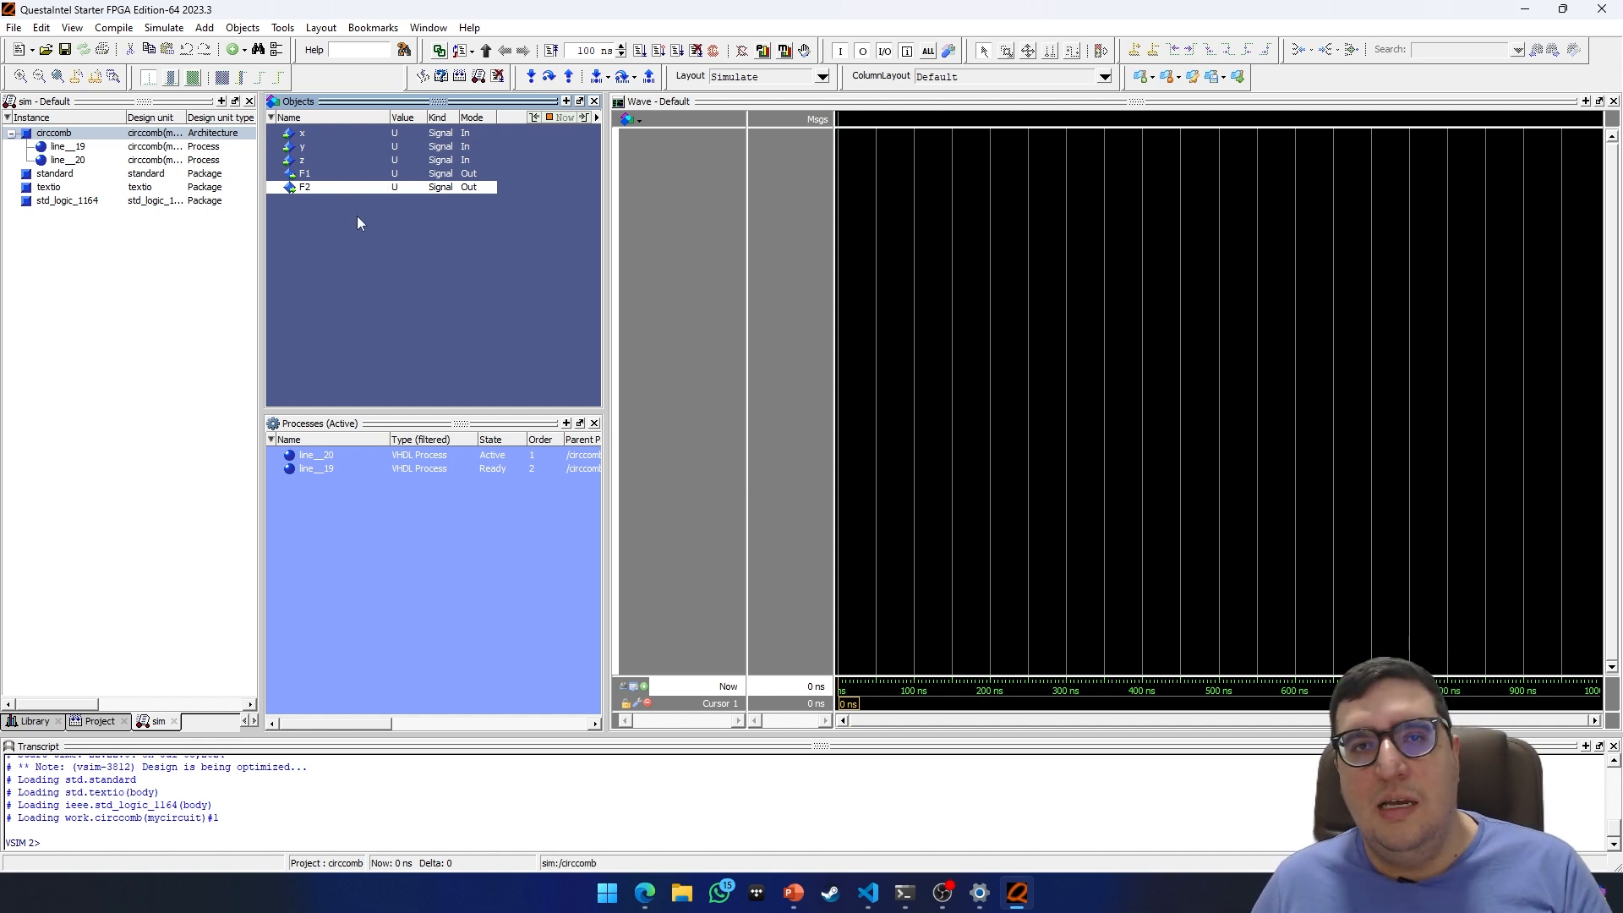
Add all five circcomb signals, x, y, z, F1 and F2, to the Wave window together
left_click(309, 135)
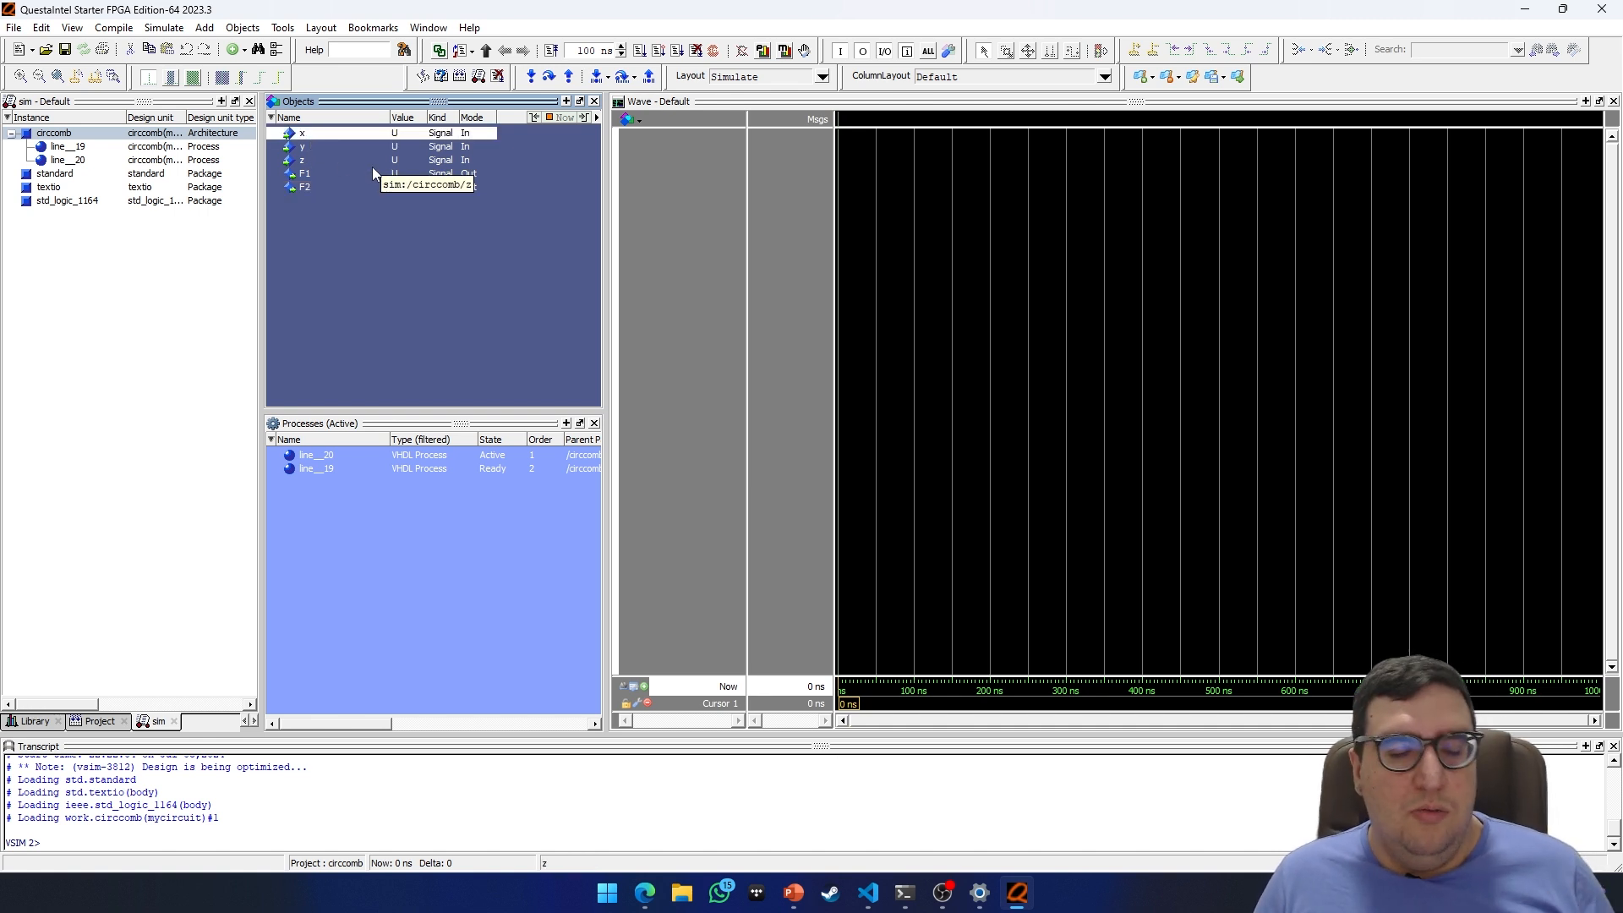
left_click(304, 160, "shift")
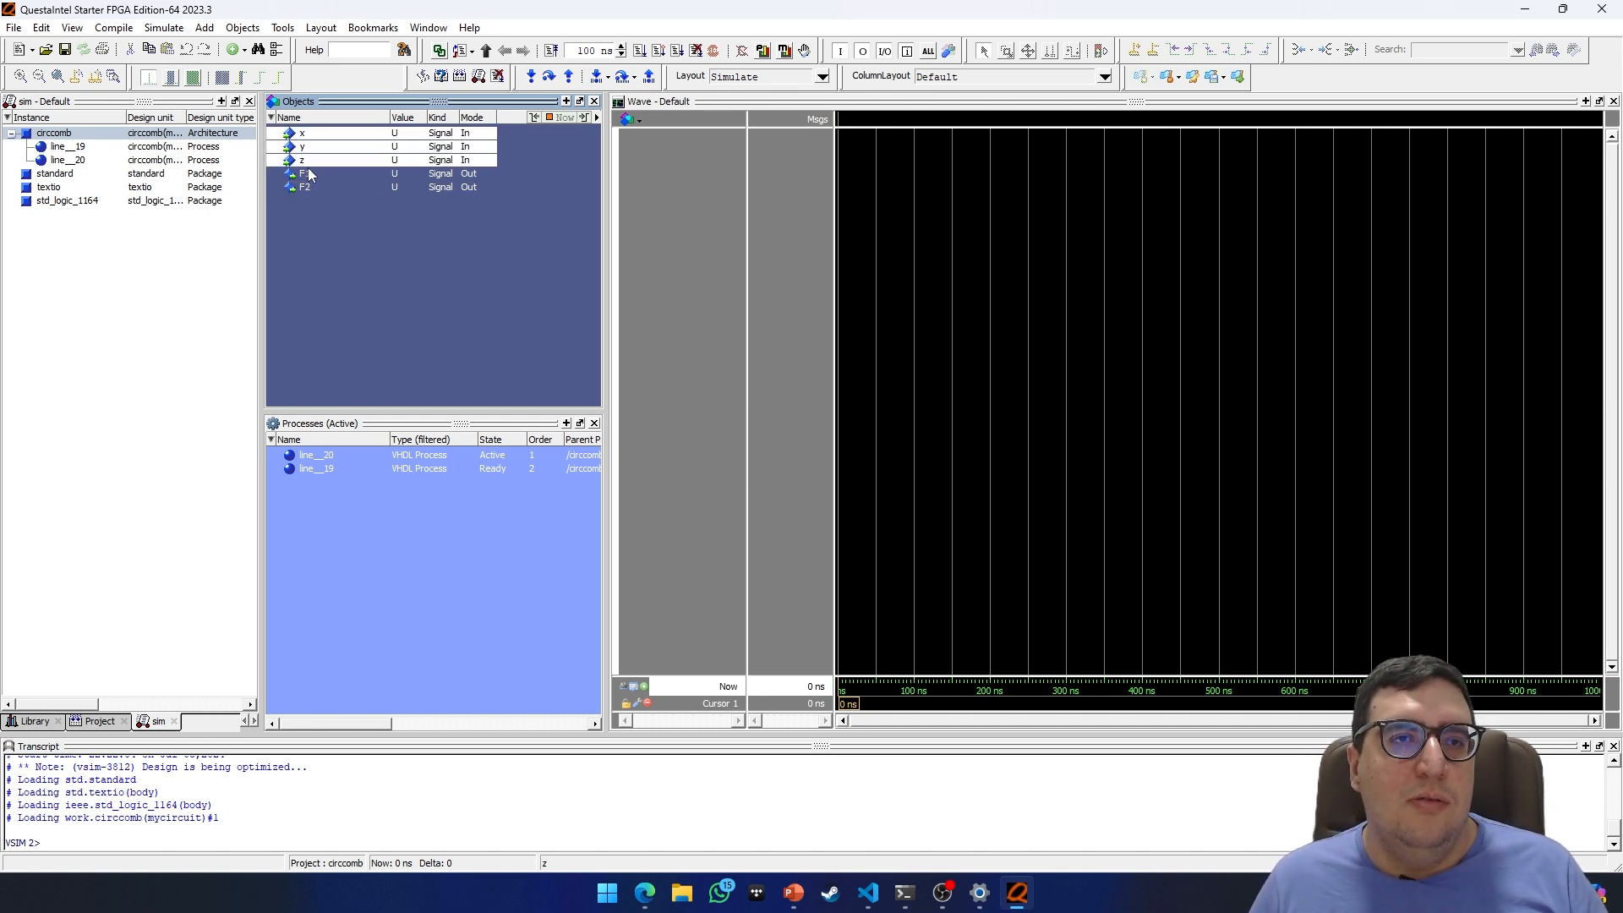
left_click(308, 174, "shift")
left_click(311, 184, "shift")
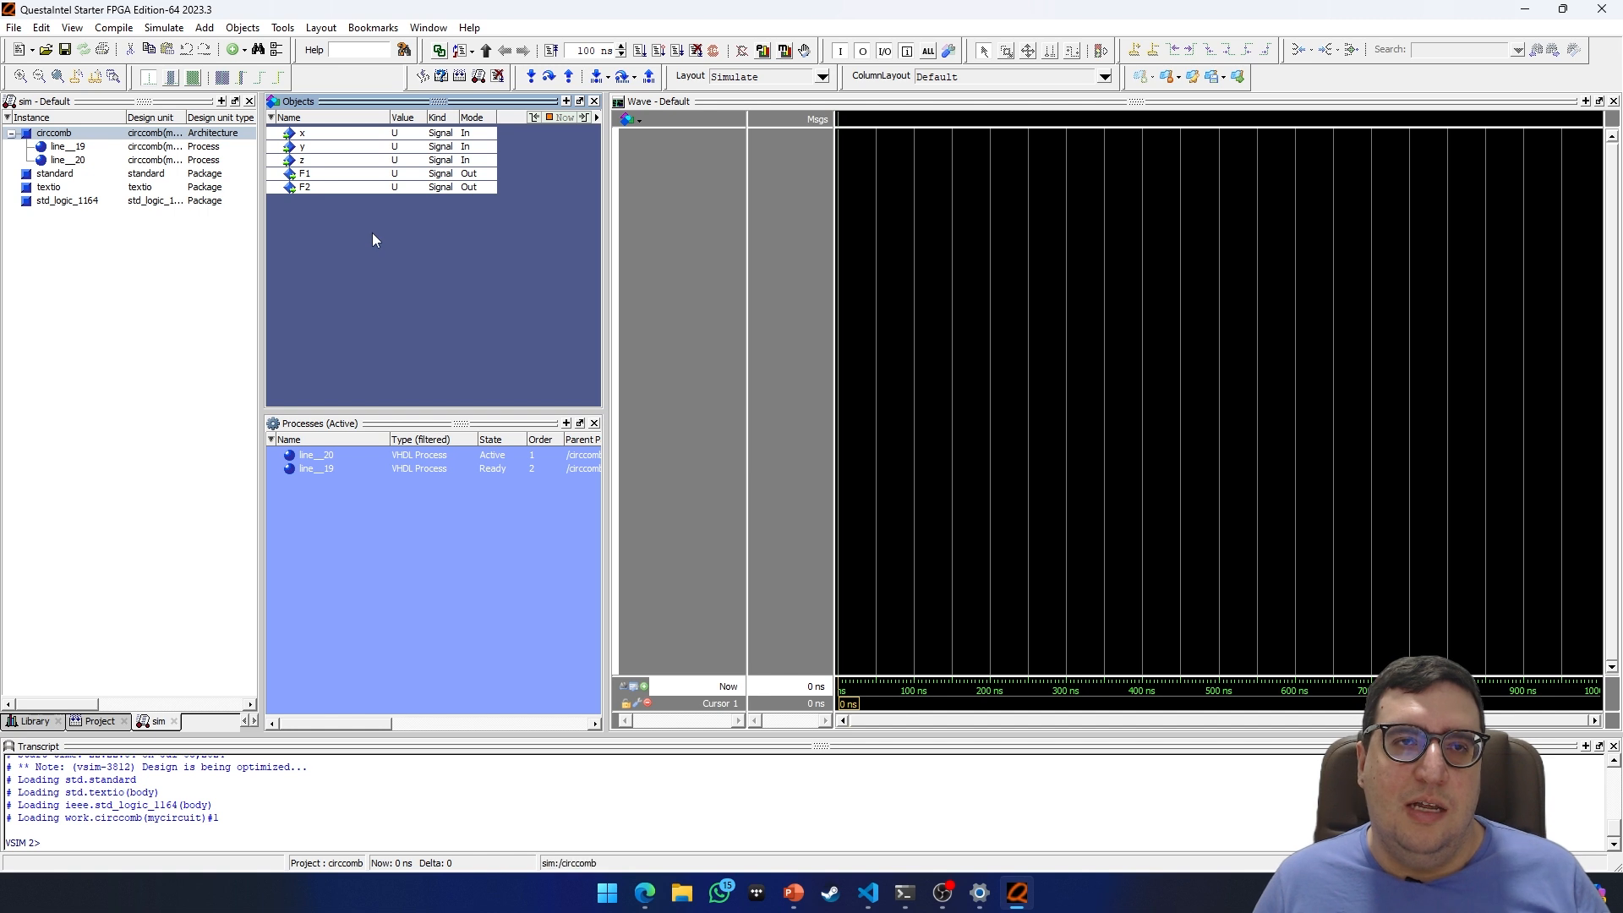
left_click(366, 134)
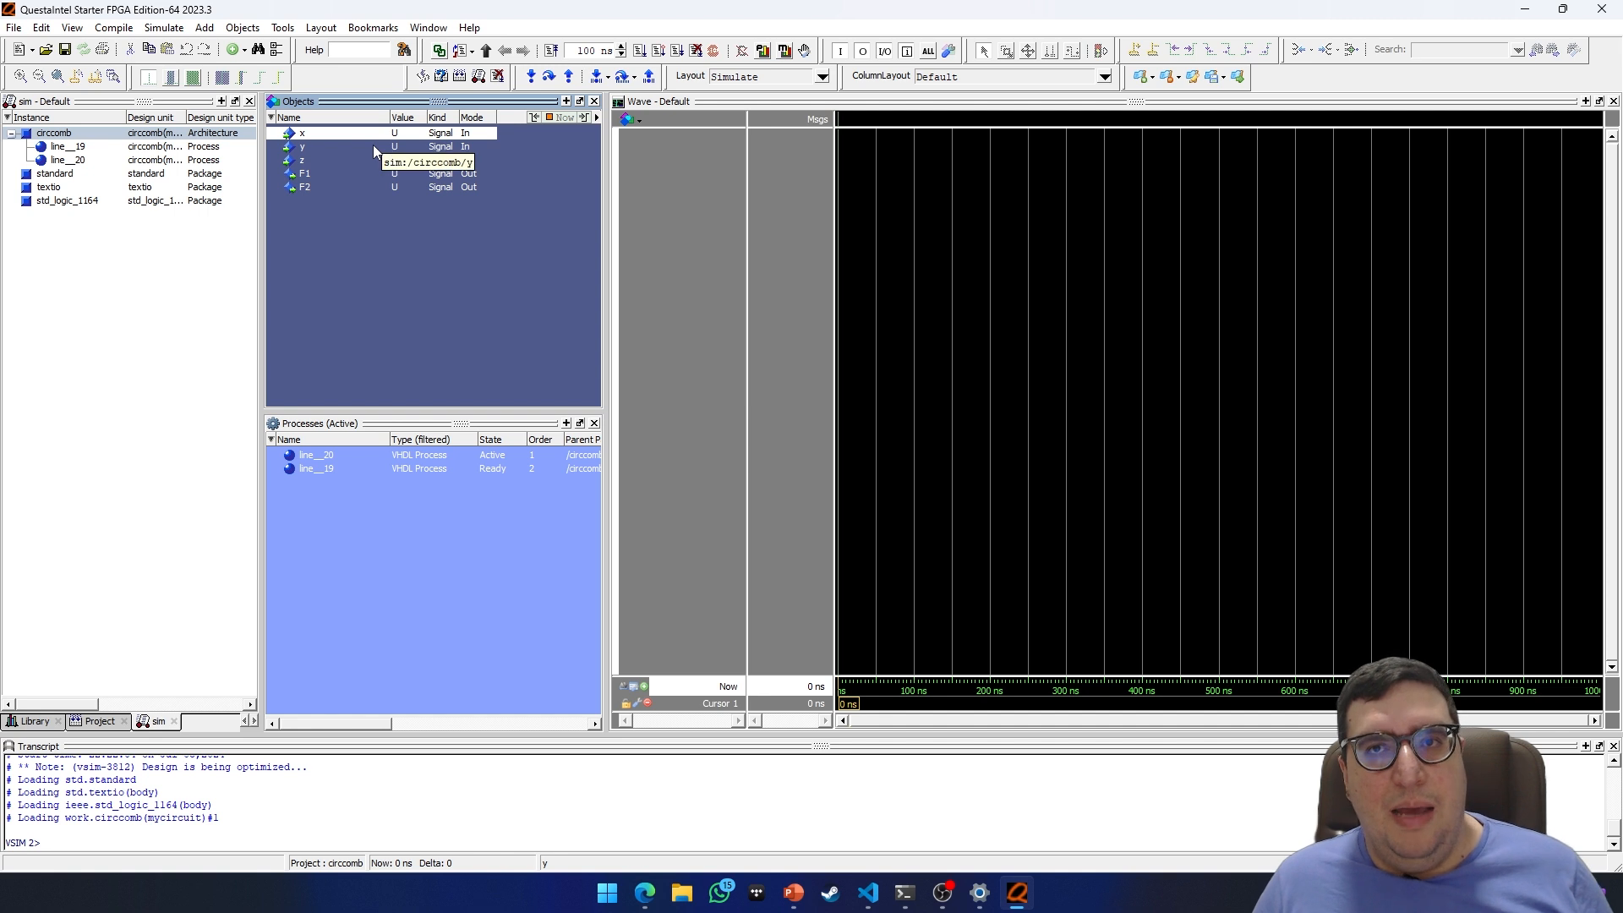
left_click(317, 189, "shift")
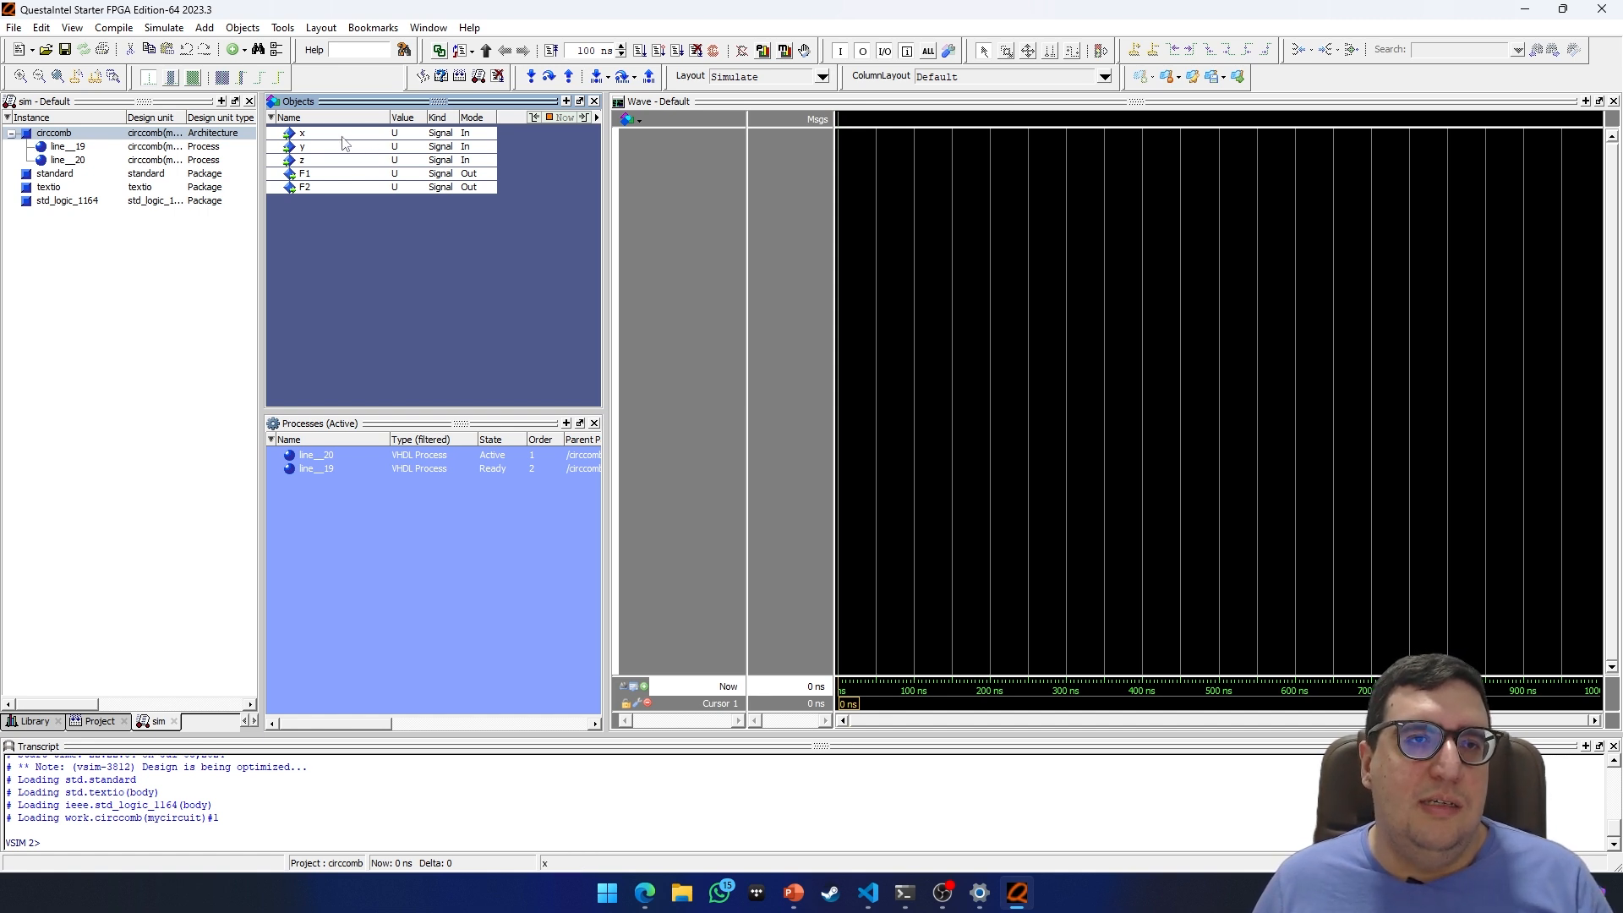
left_click_drag(342, 142, 665, 273)
left_click_drag(725, 175, 721, 161)
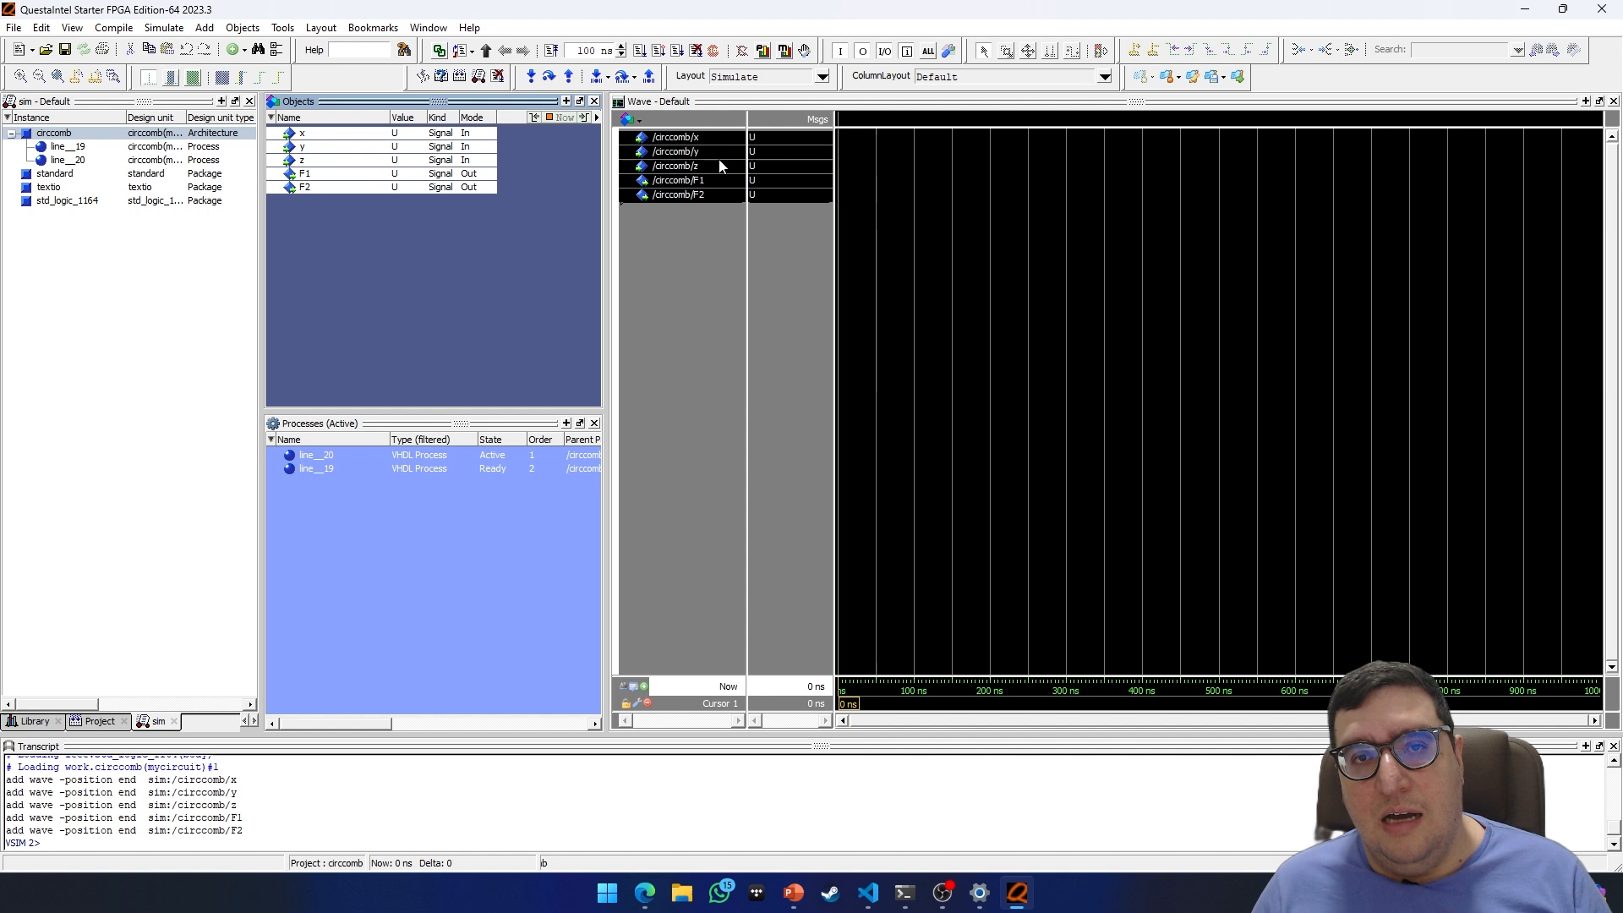
left_click(738, 232)
mouse_move(853, 155)
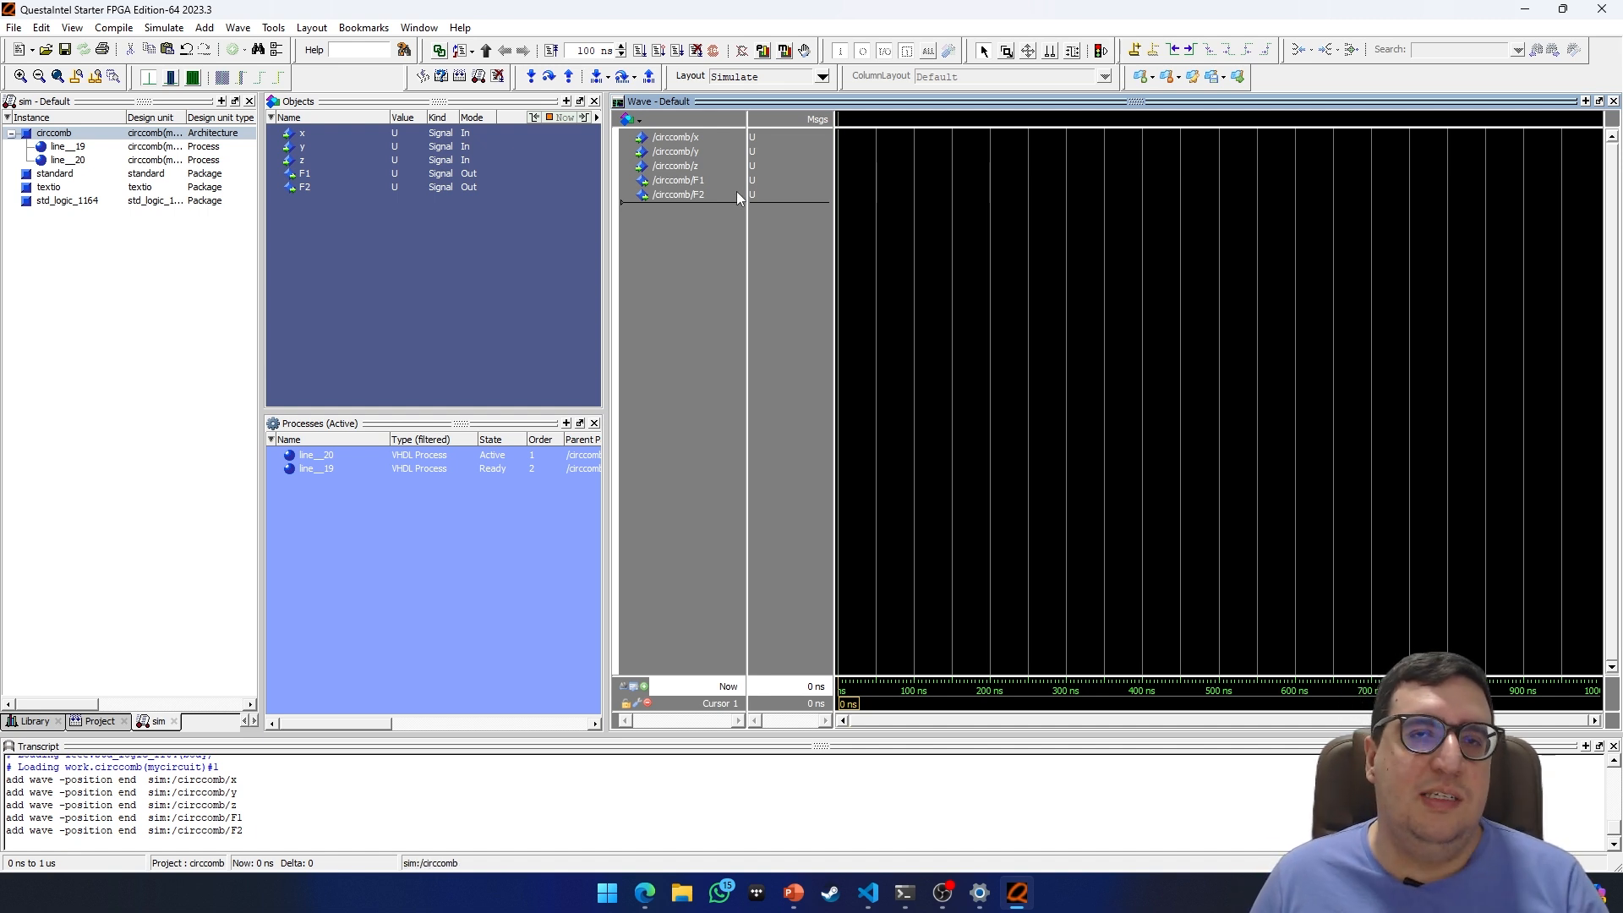
left_click(711, 139)
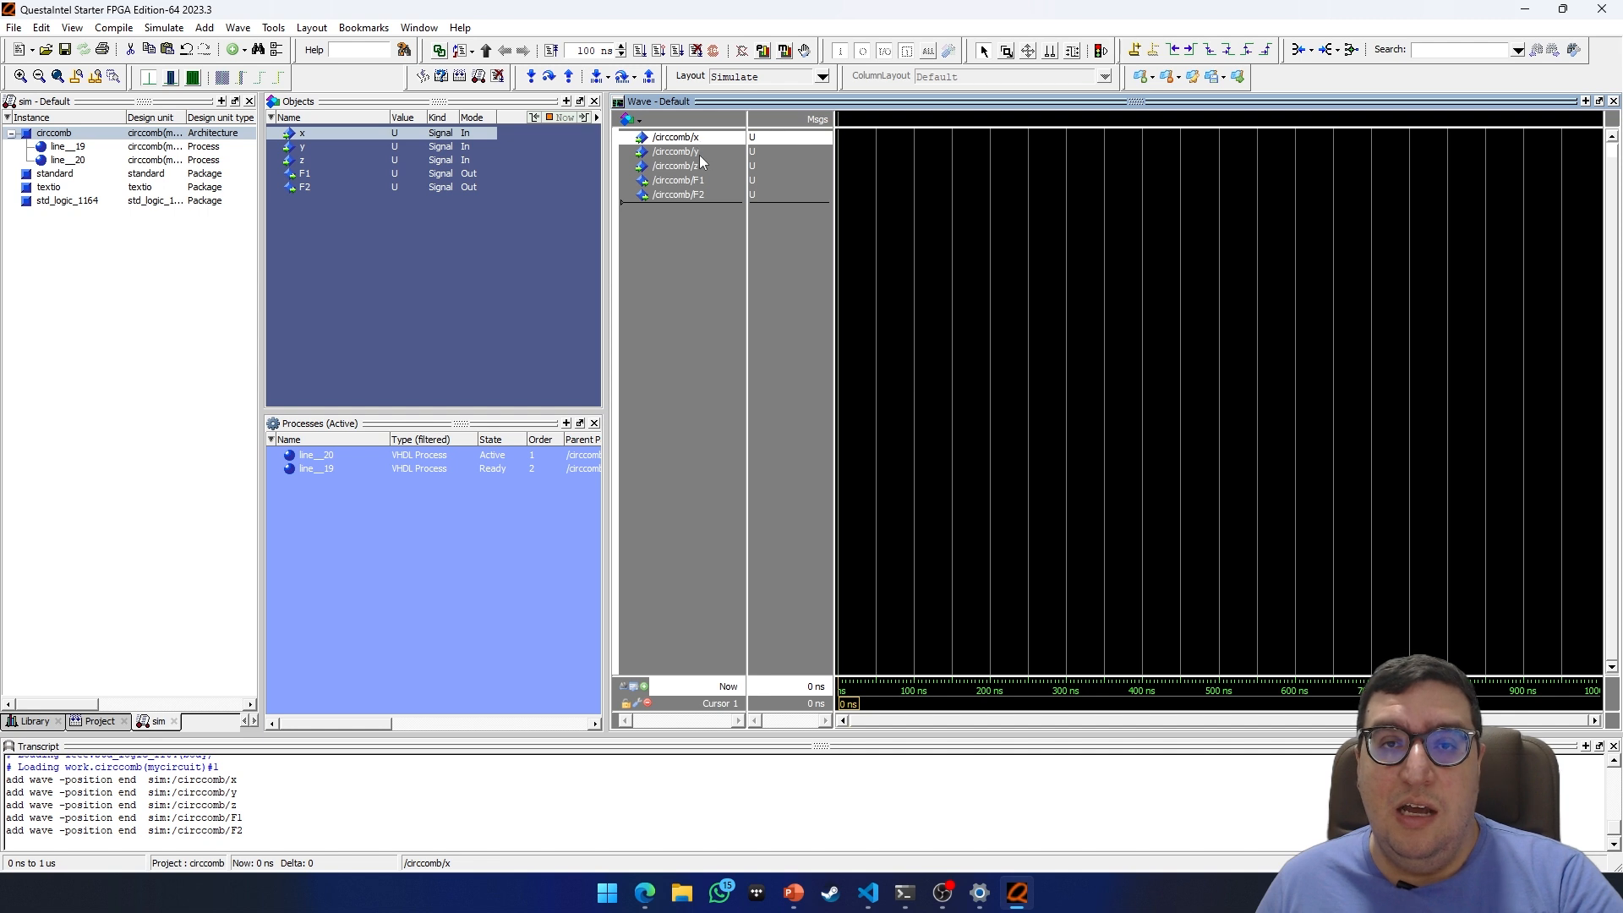
left_click(698, 154)
left_click(705, 168)
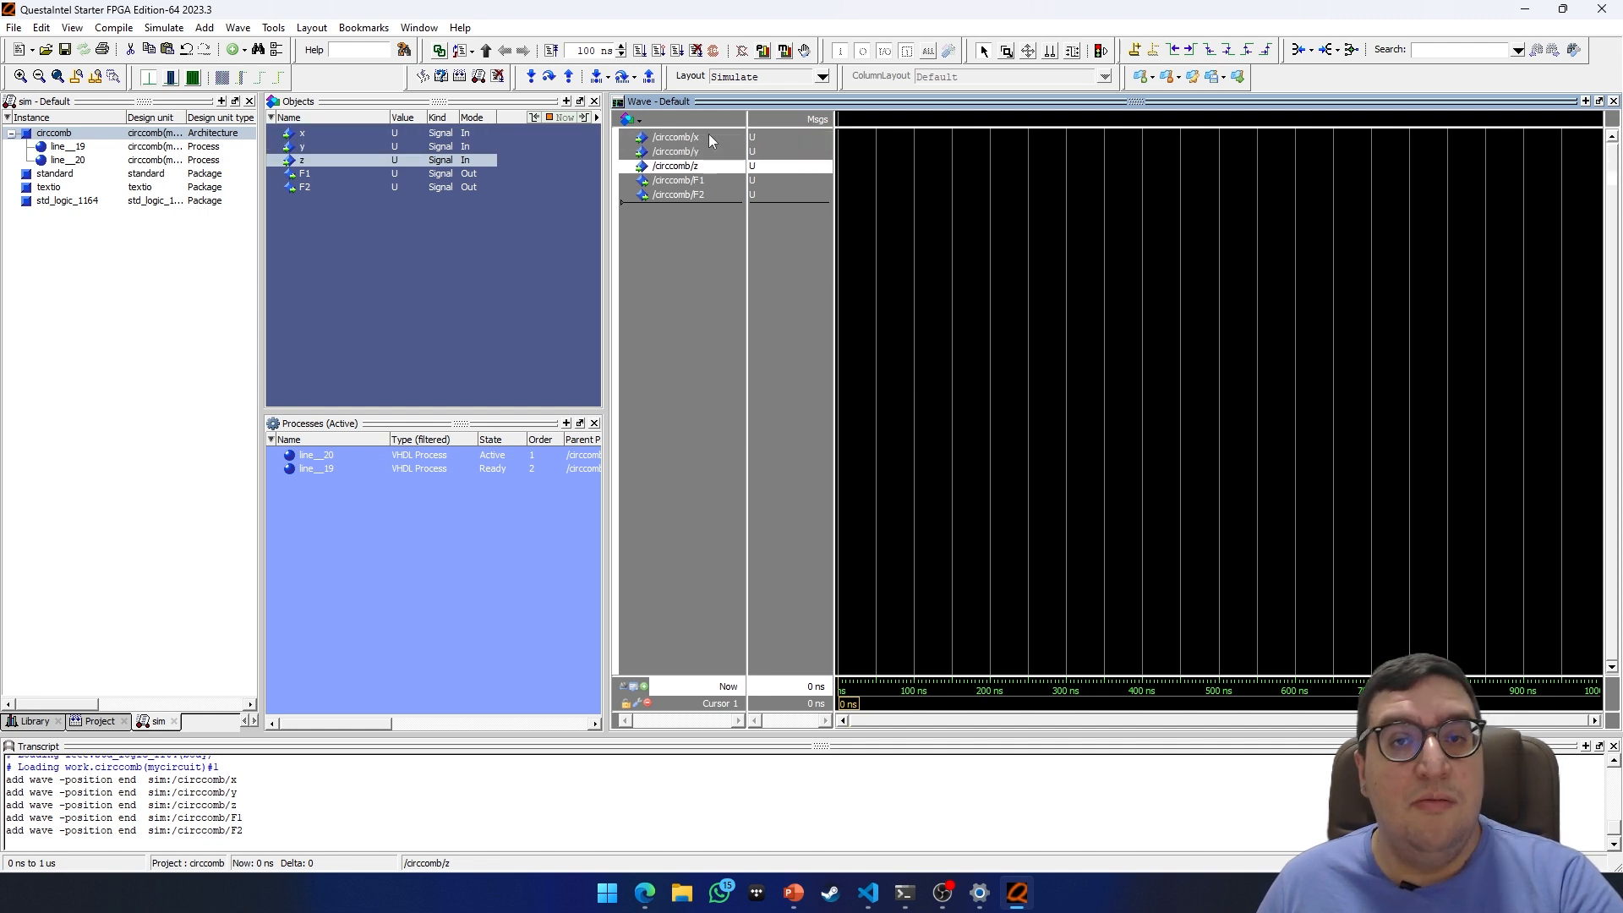
Force the input signal x to 0 with the Freeze kind and a delay of 0
left_click(706, 137)
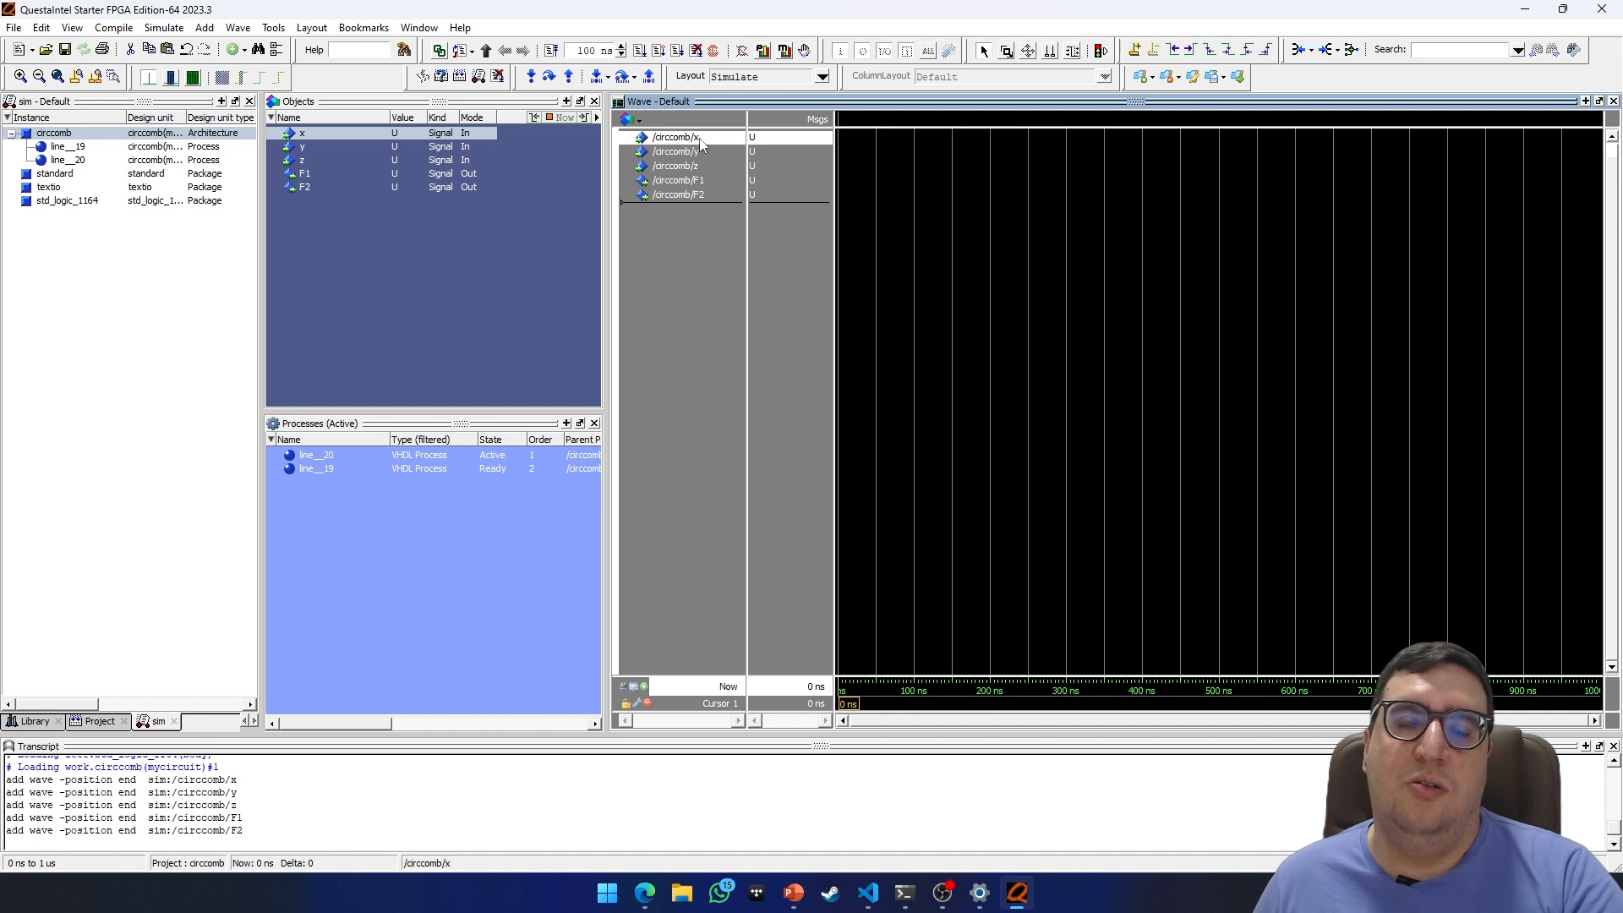
right_click(691, 141)
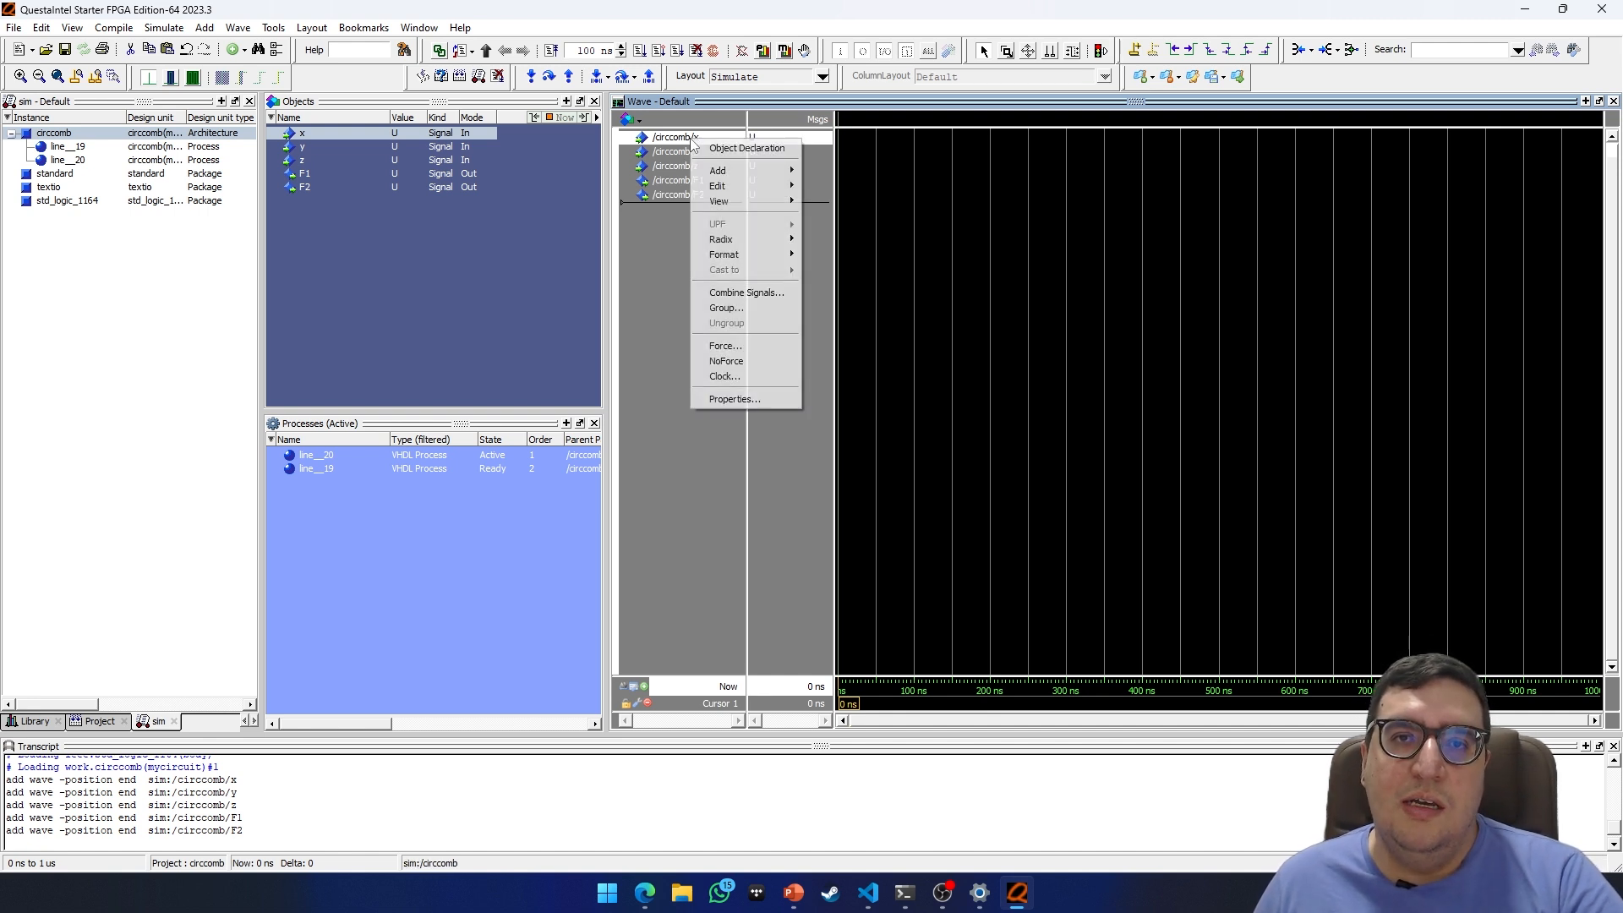
left_click(726, 347)
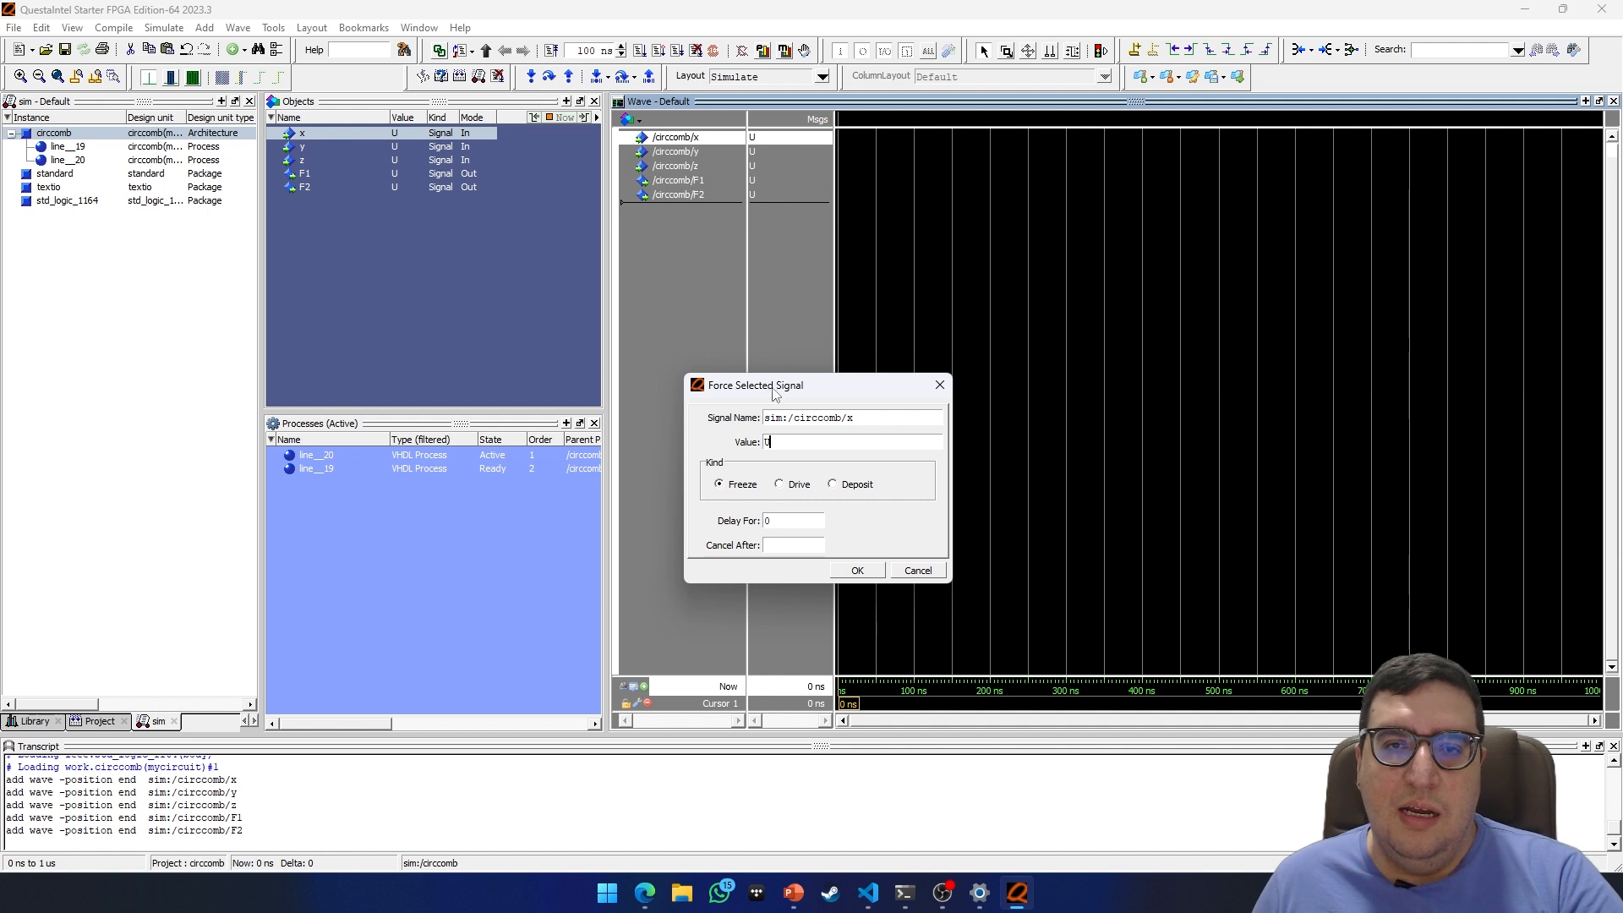
left_click_drag(782, 440, 753, 442)
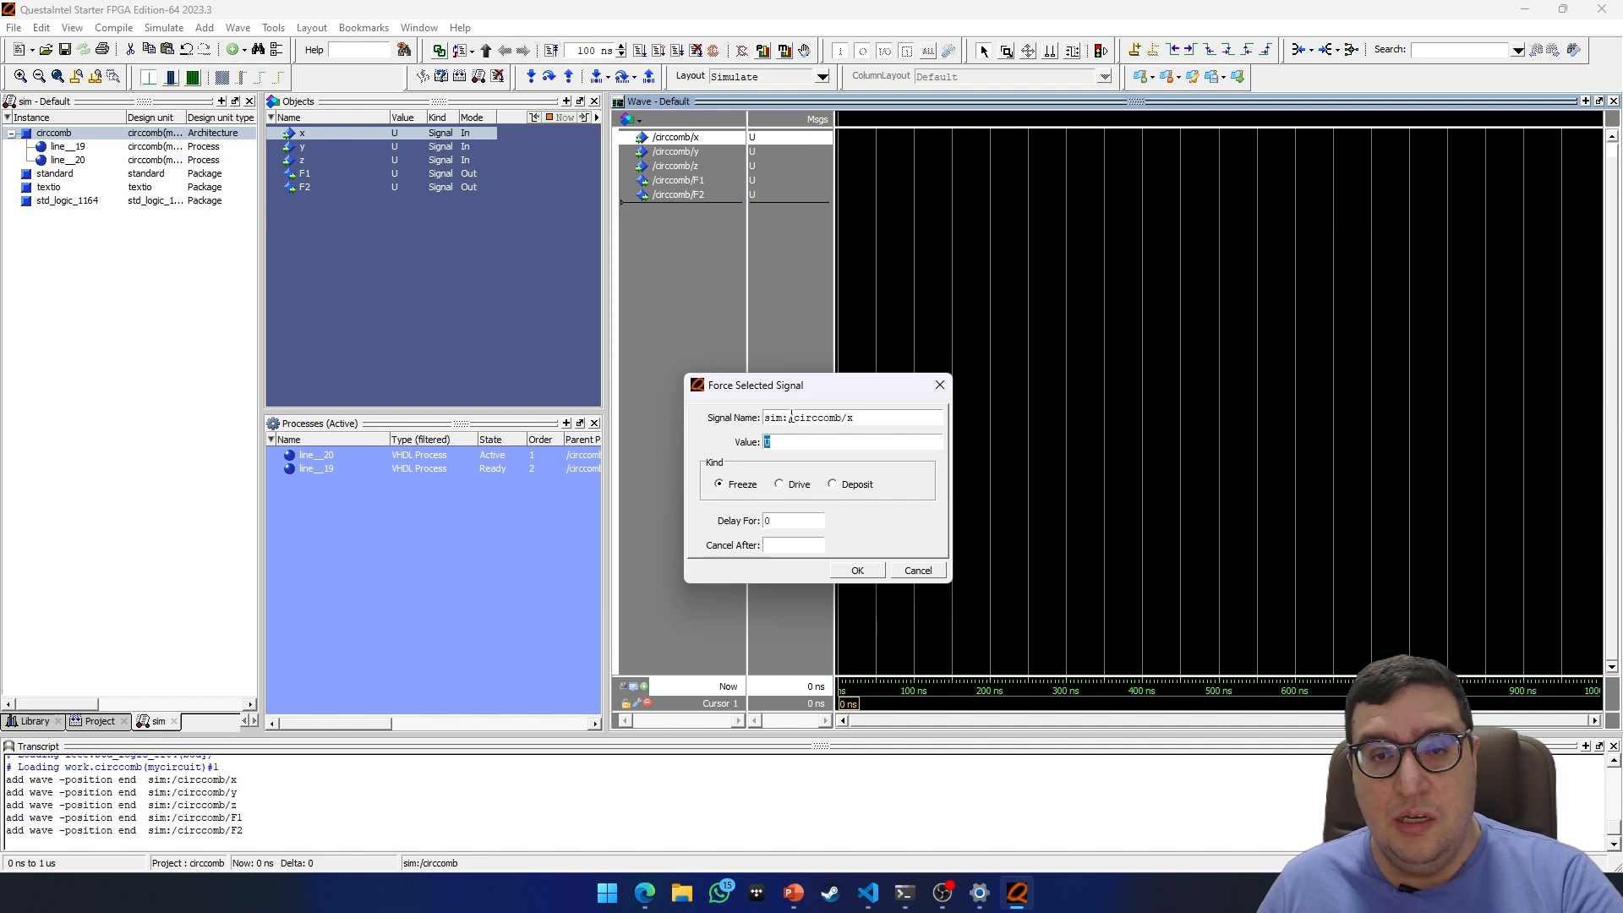
type("0")
key("Return")
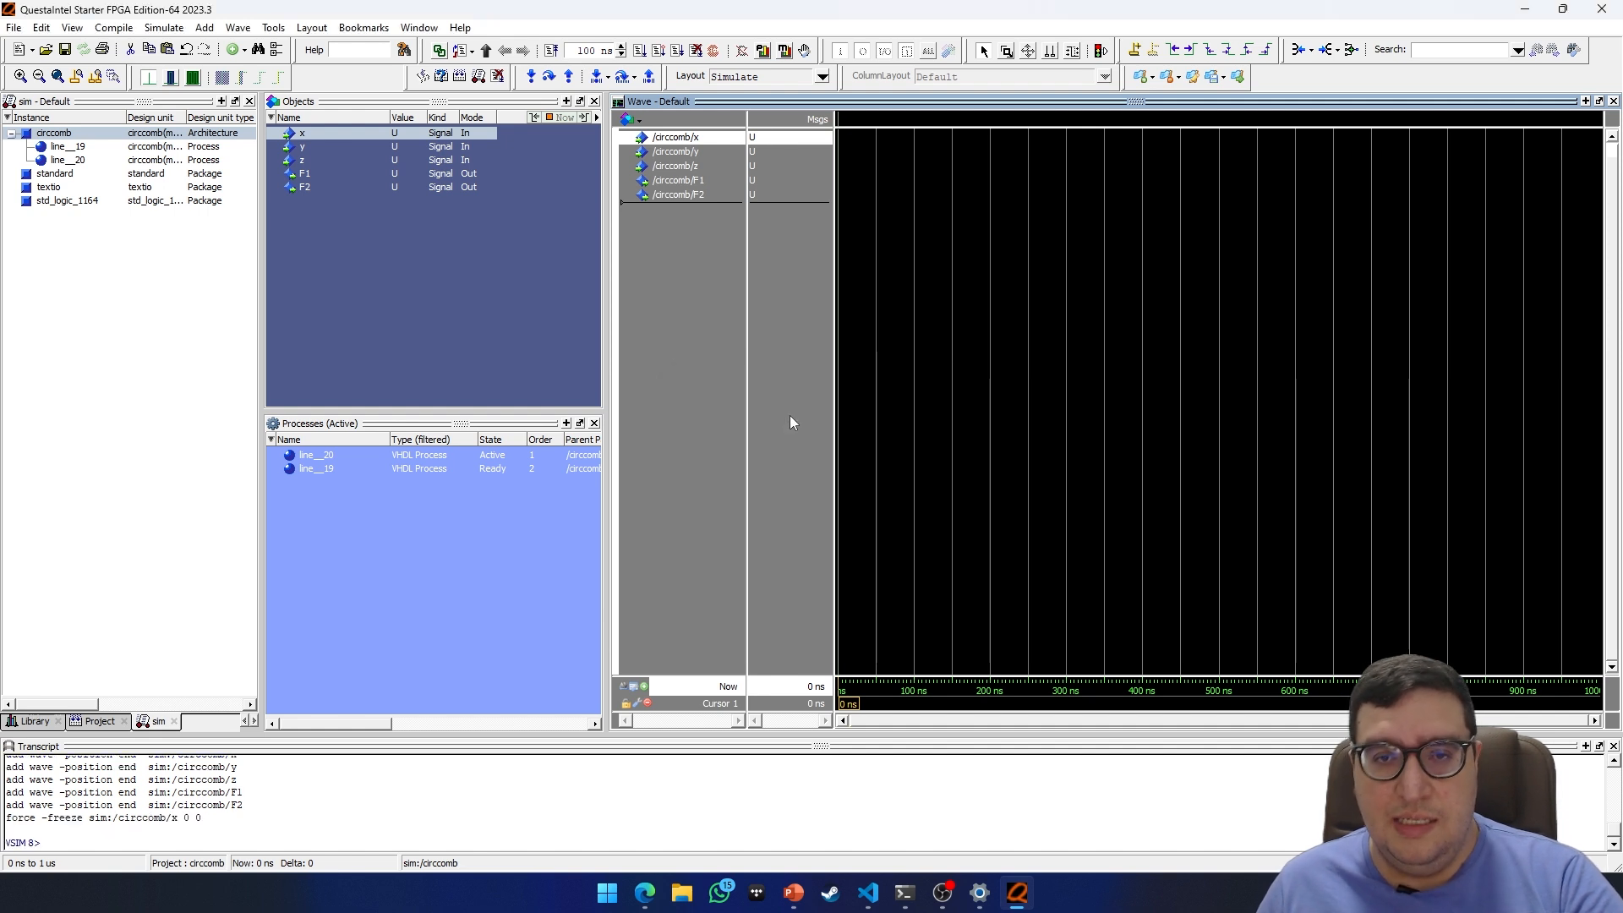
Force the input signal y to 0 with the Freeze kind and a delay of 0
left_click(697, 150)
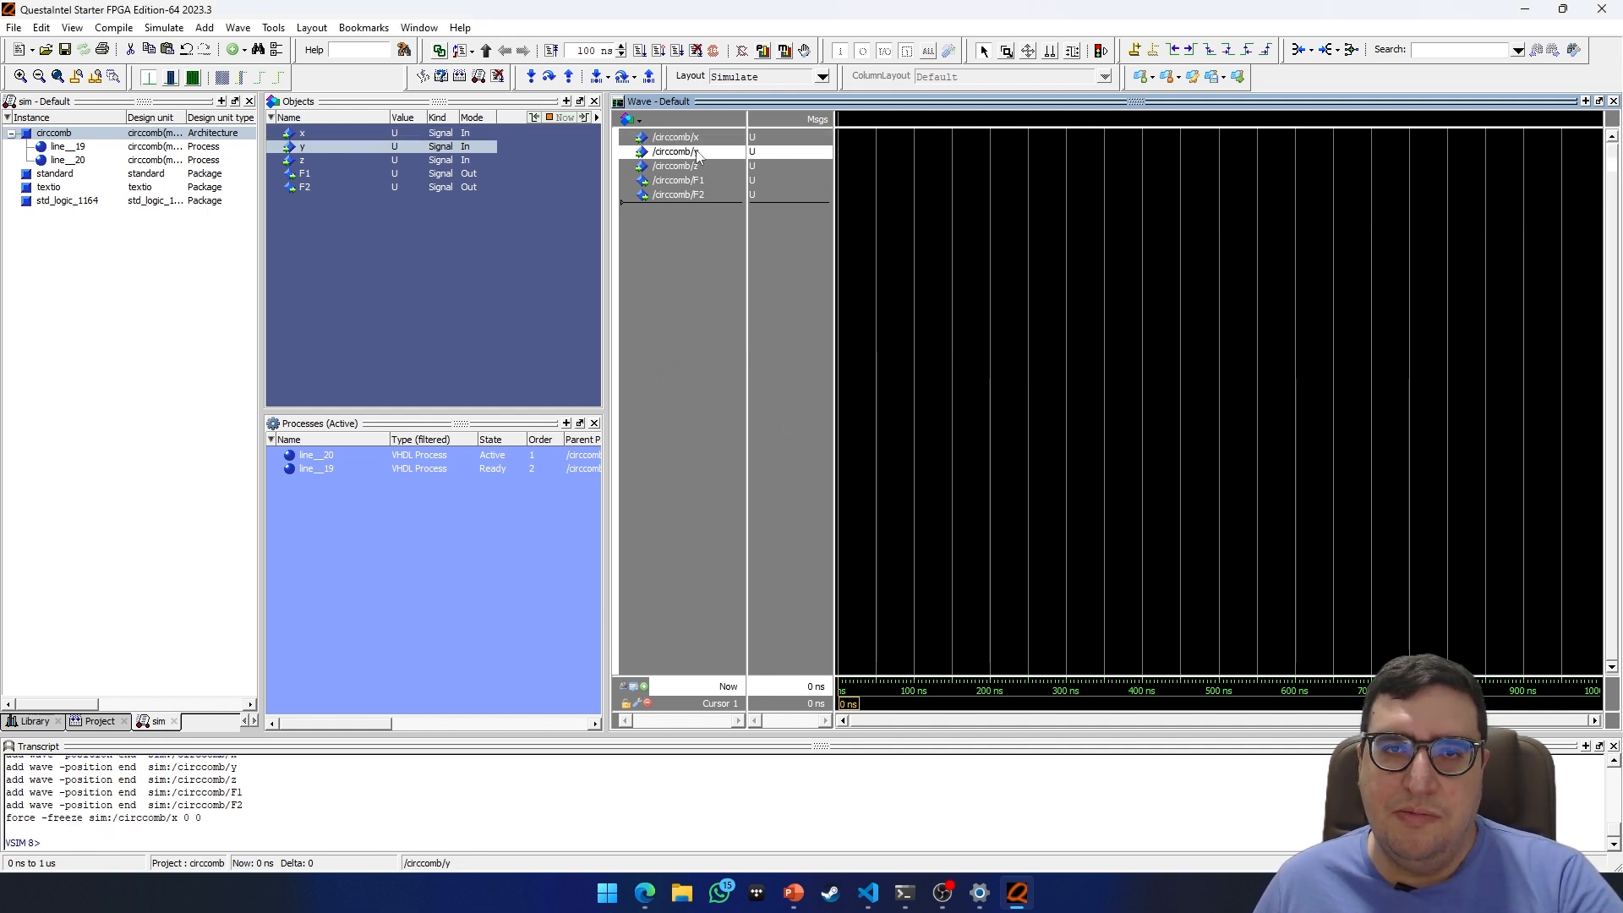
right_click(697, 150)
left_click(730, 358)
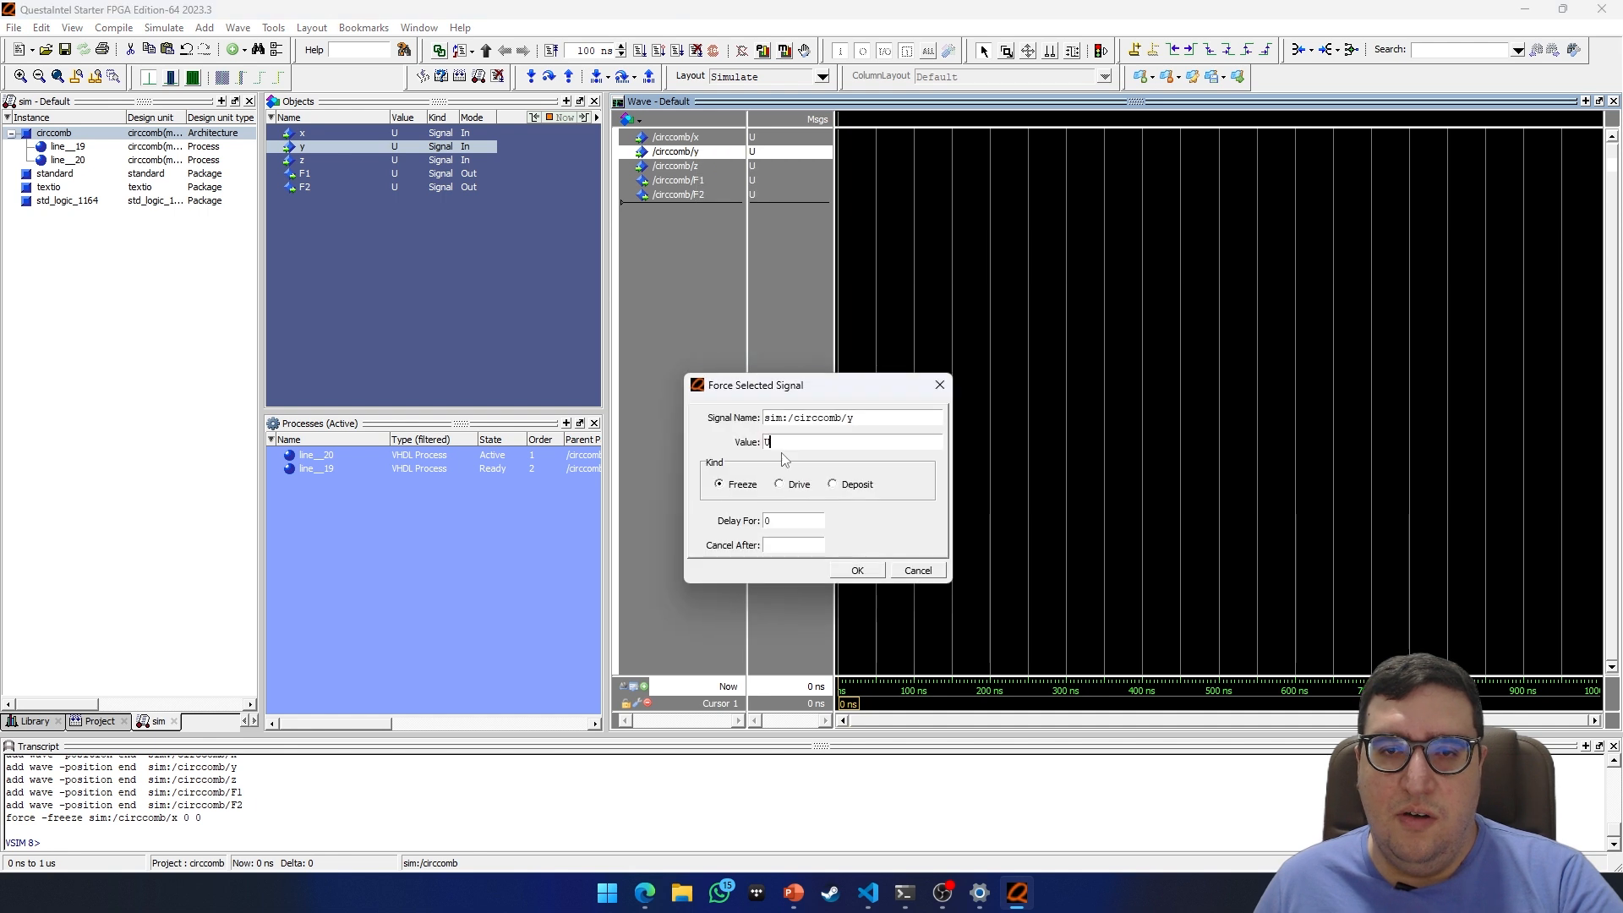
type("0")
key("Return")
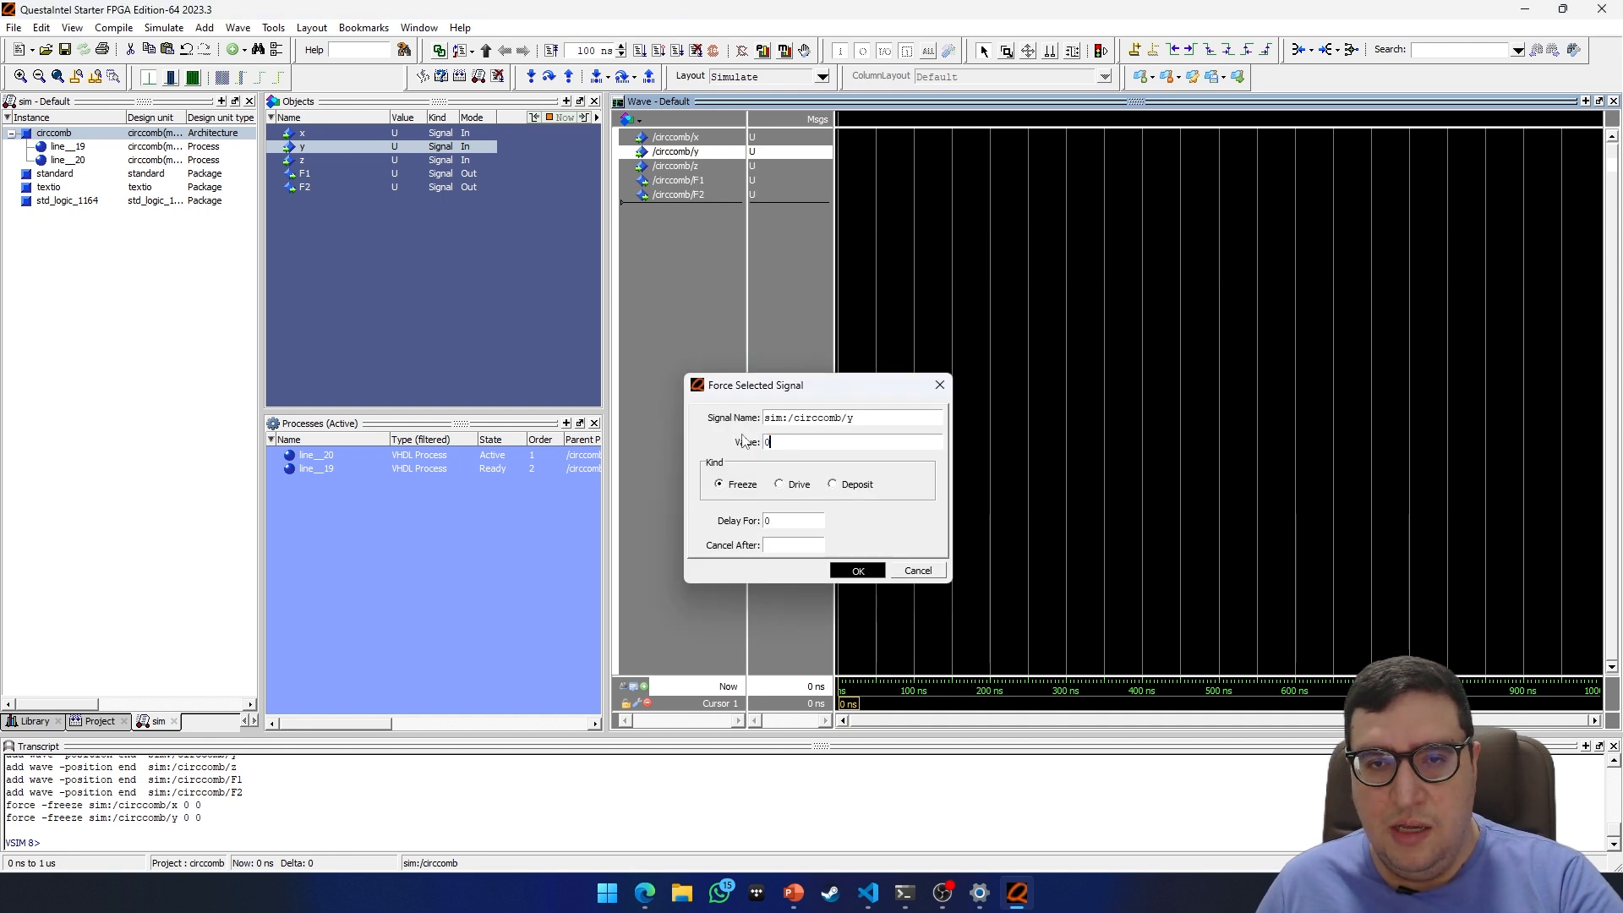
Force the input signal z to 0 with the Freeze kind and a delay of 0
left_click(694, 167)
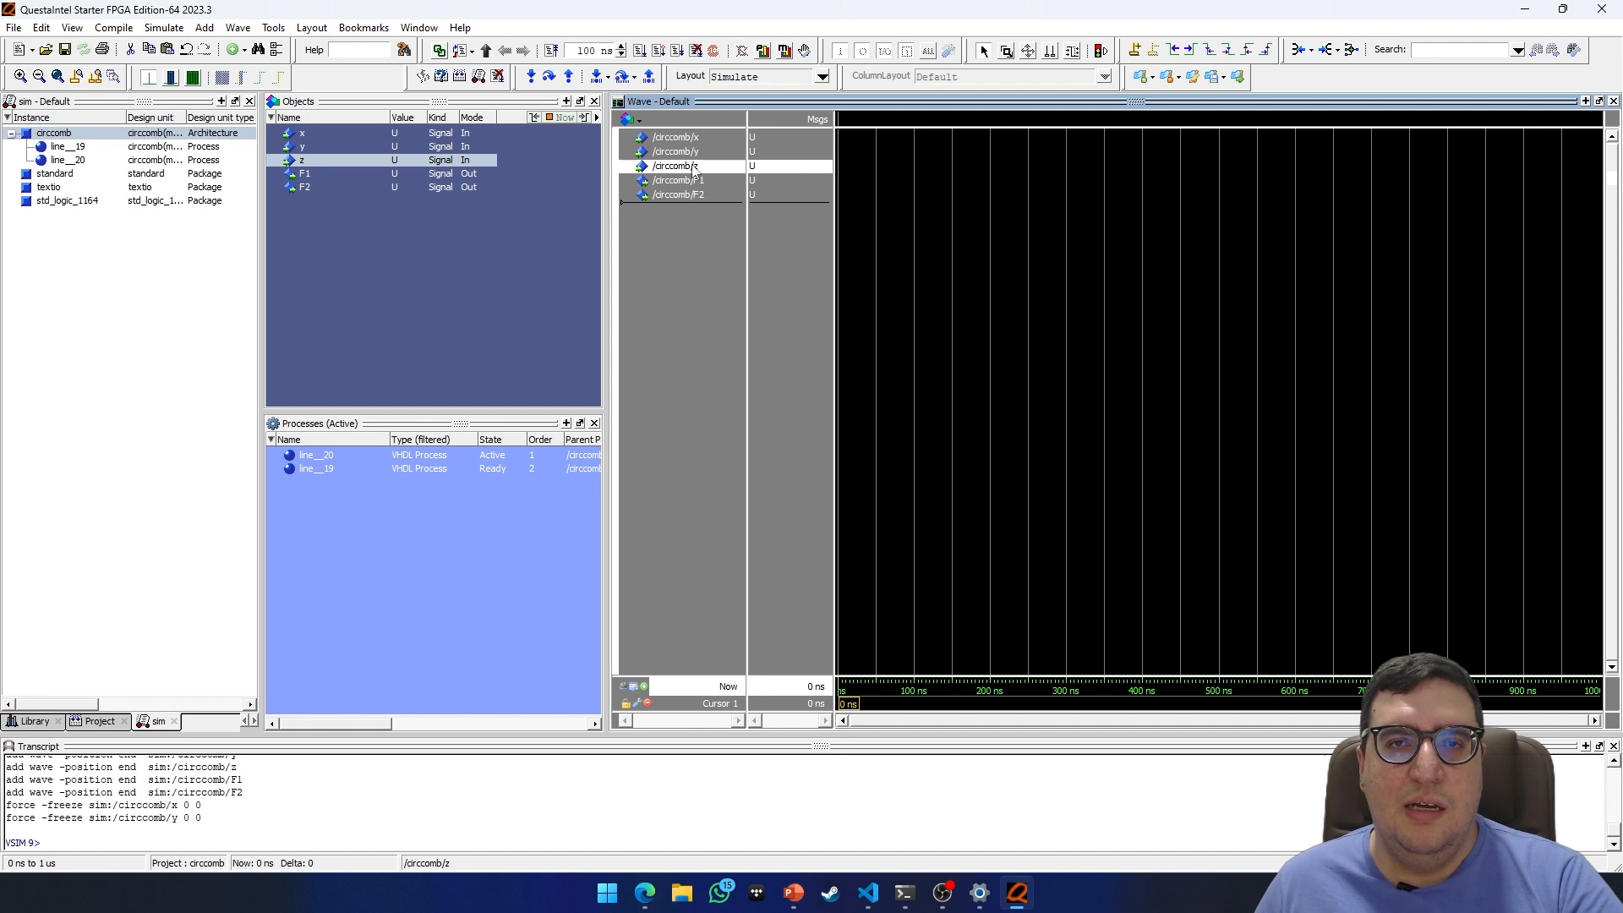
right_click(695, 167)
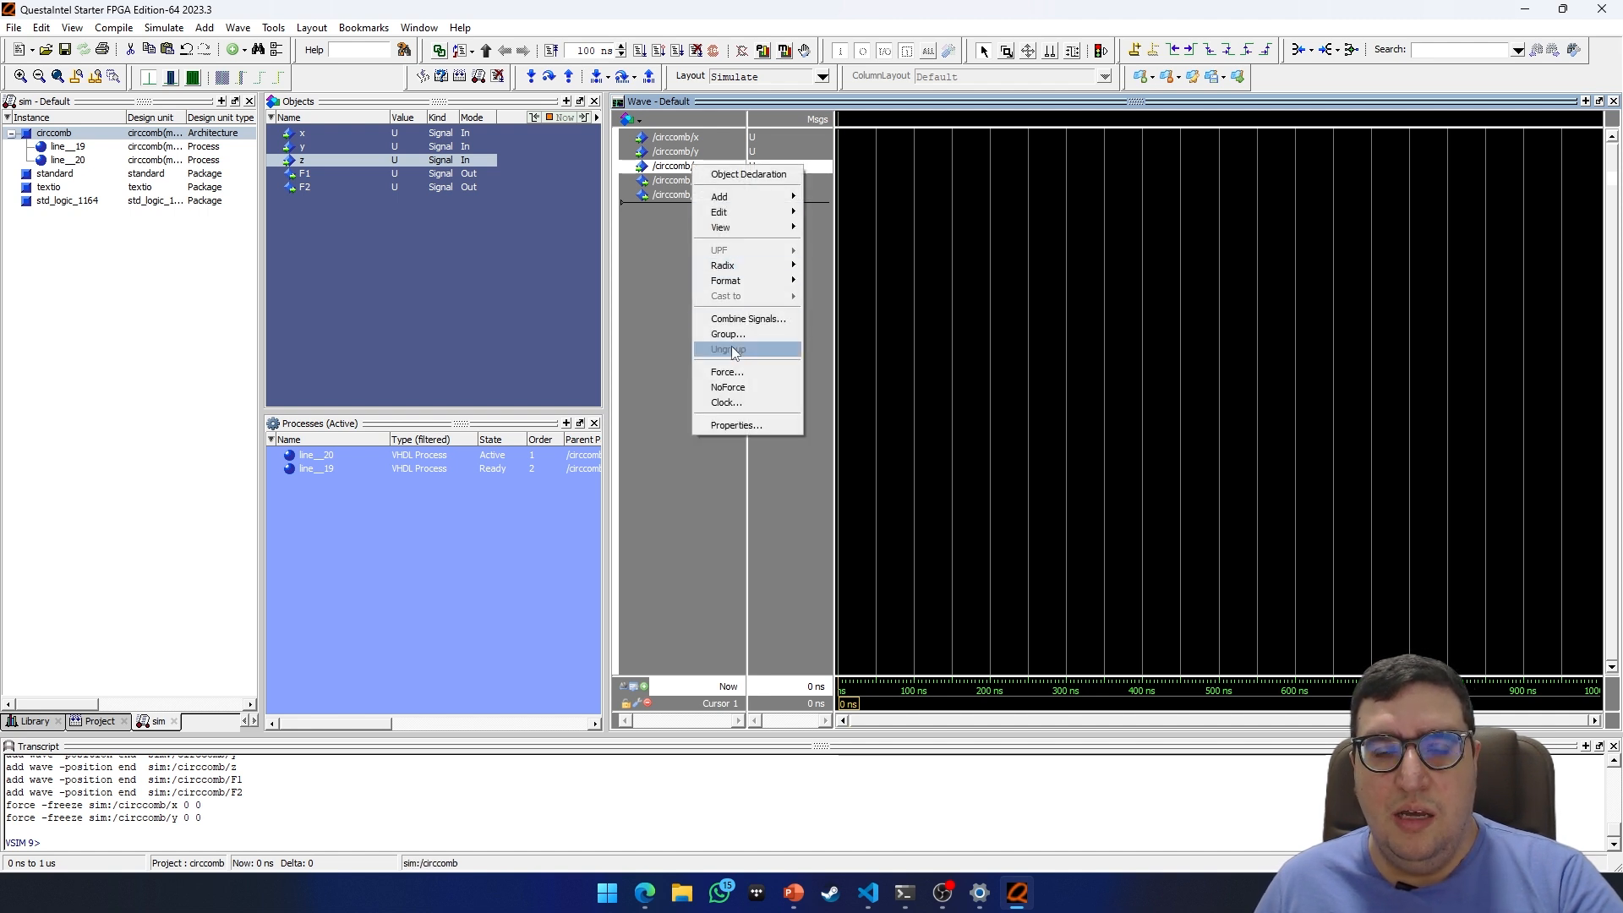
left_click(723, 373)
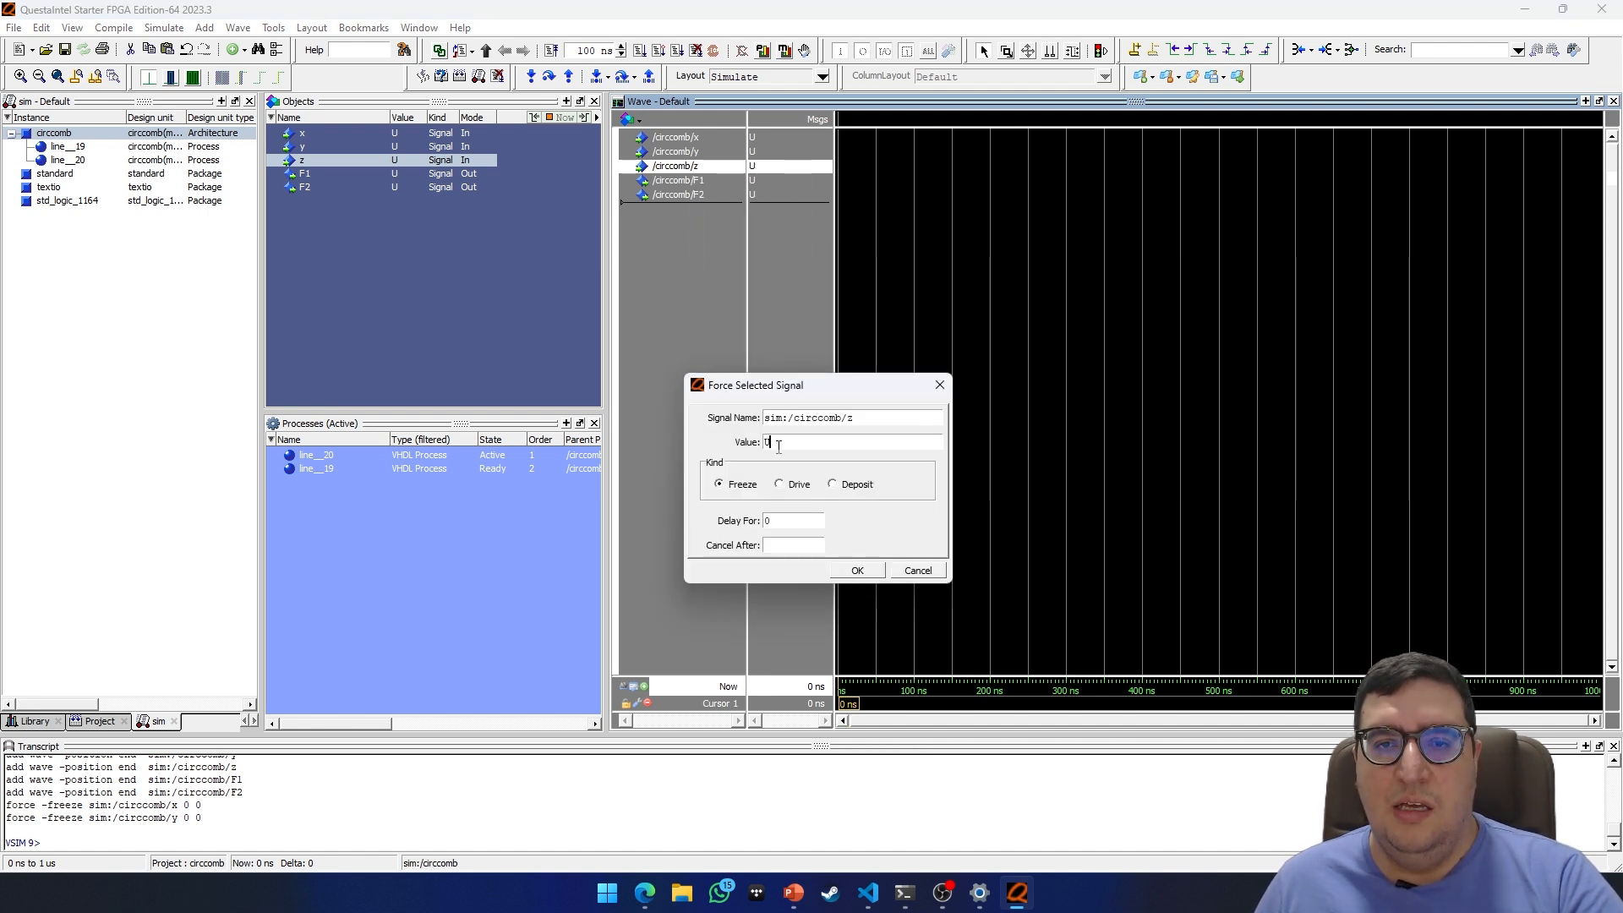
type("0")
key("Return")
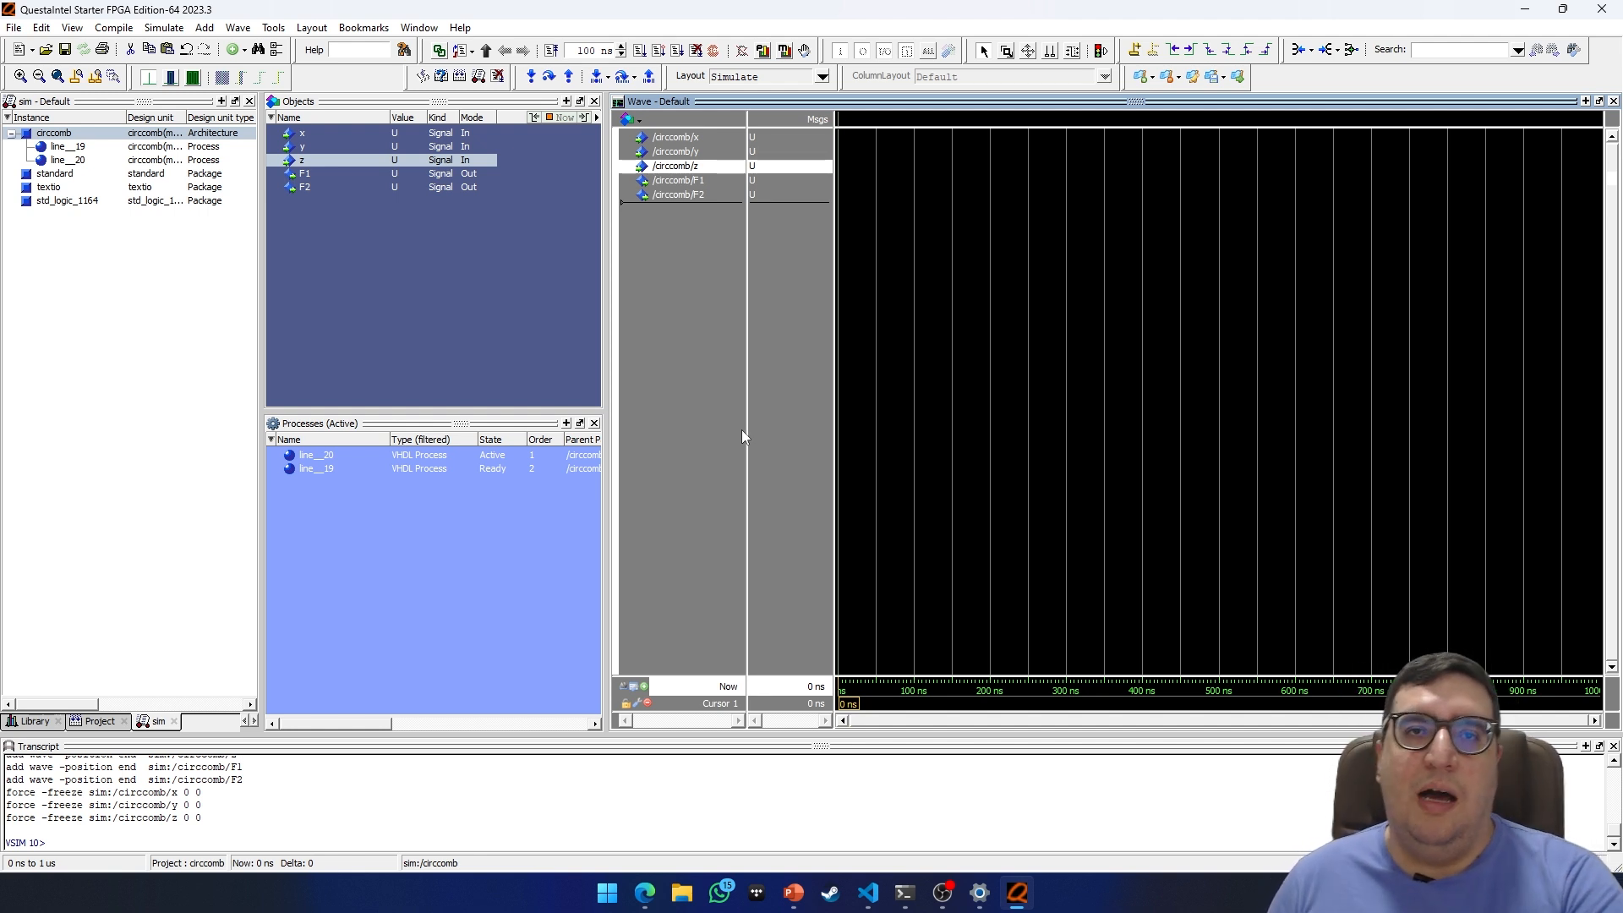
Run the simulation for 100 ns, then place the wave cursor at about 34 ns and check the five signal values there
left_click(641, 53)
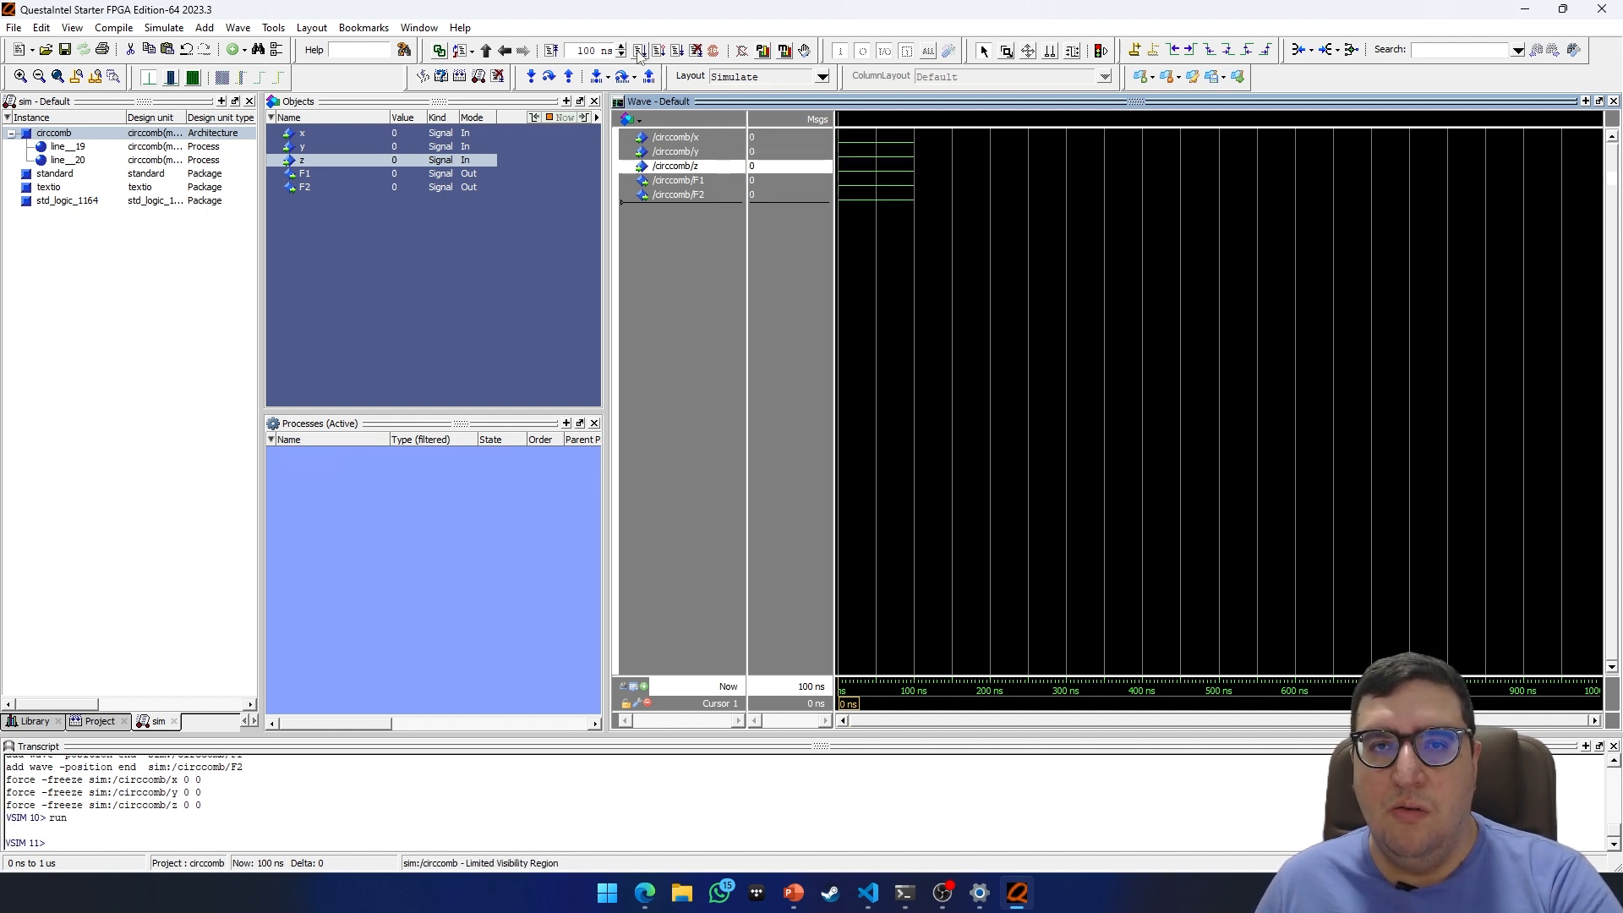
left_click(850, 215)
left_click_drag(851, 215, 863, 215)
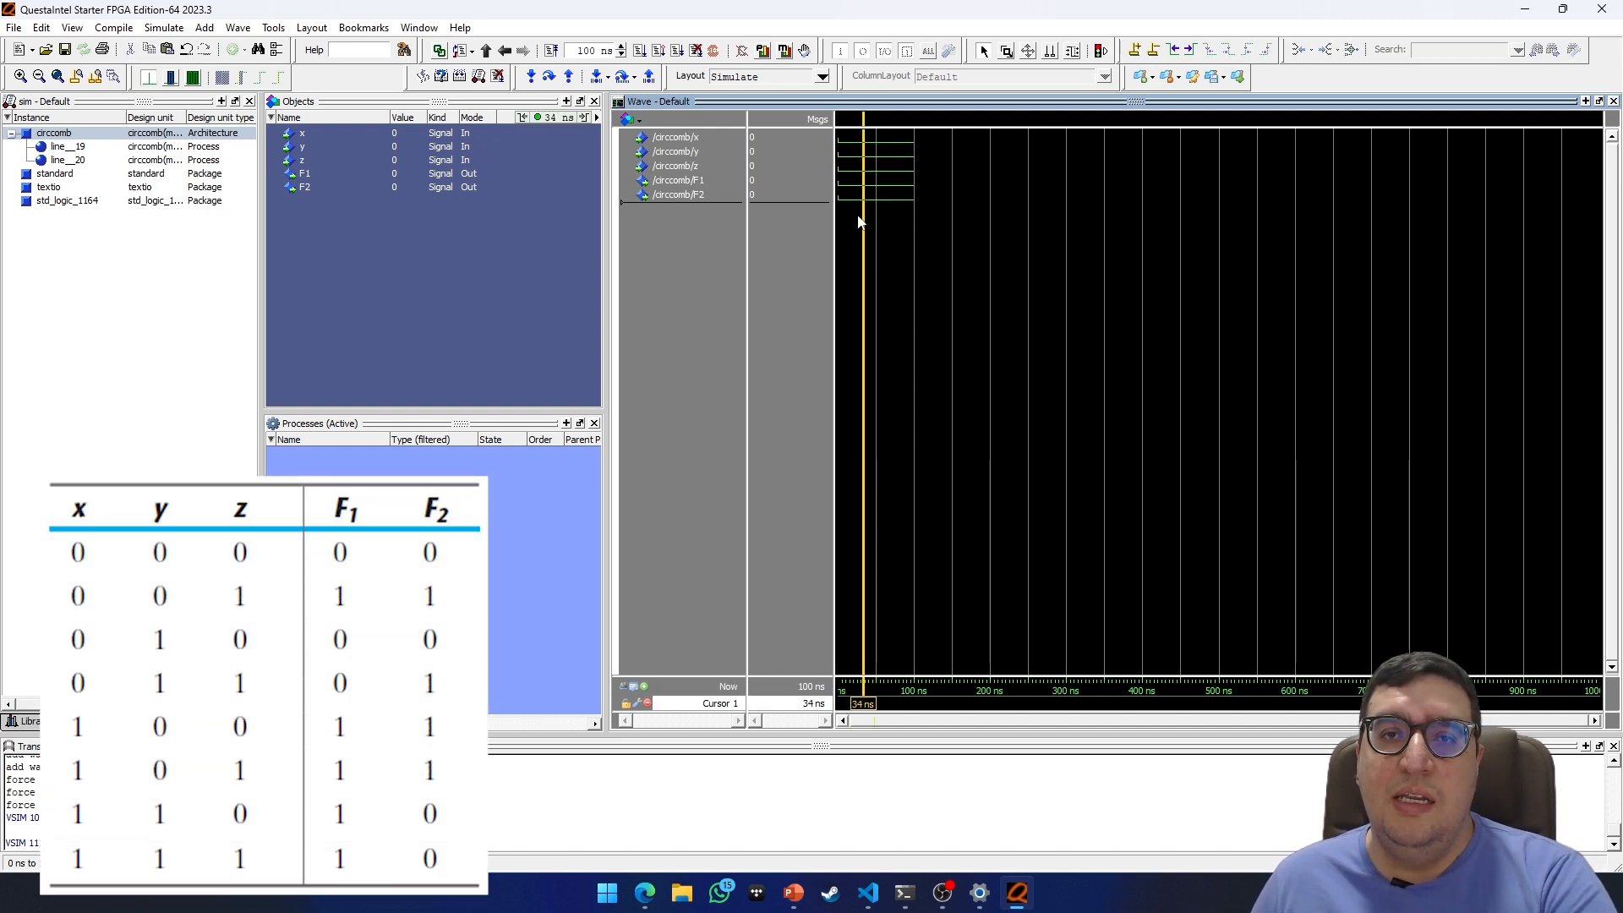
left_click(705, 140)
left_click(707, 153)
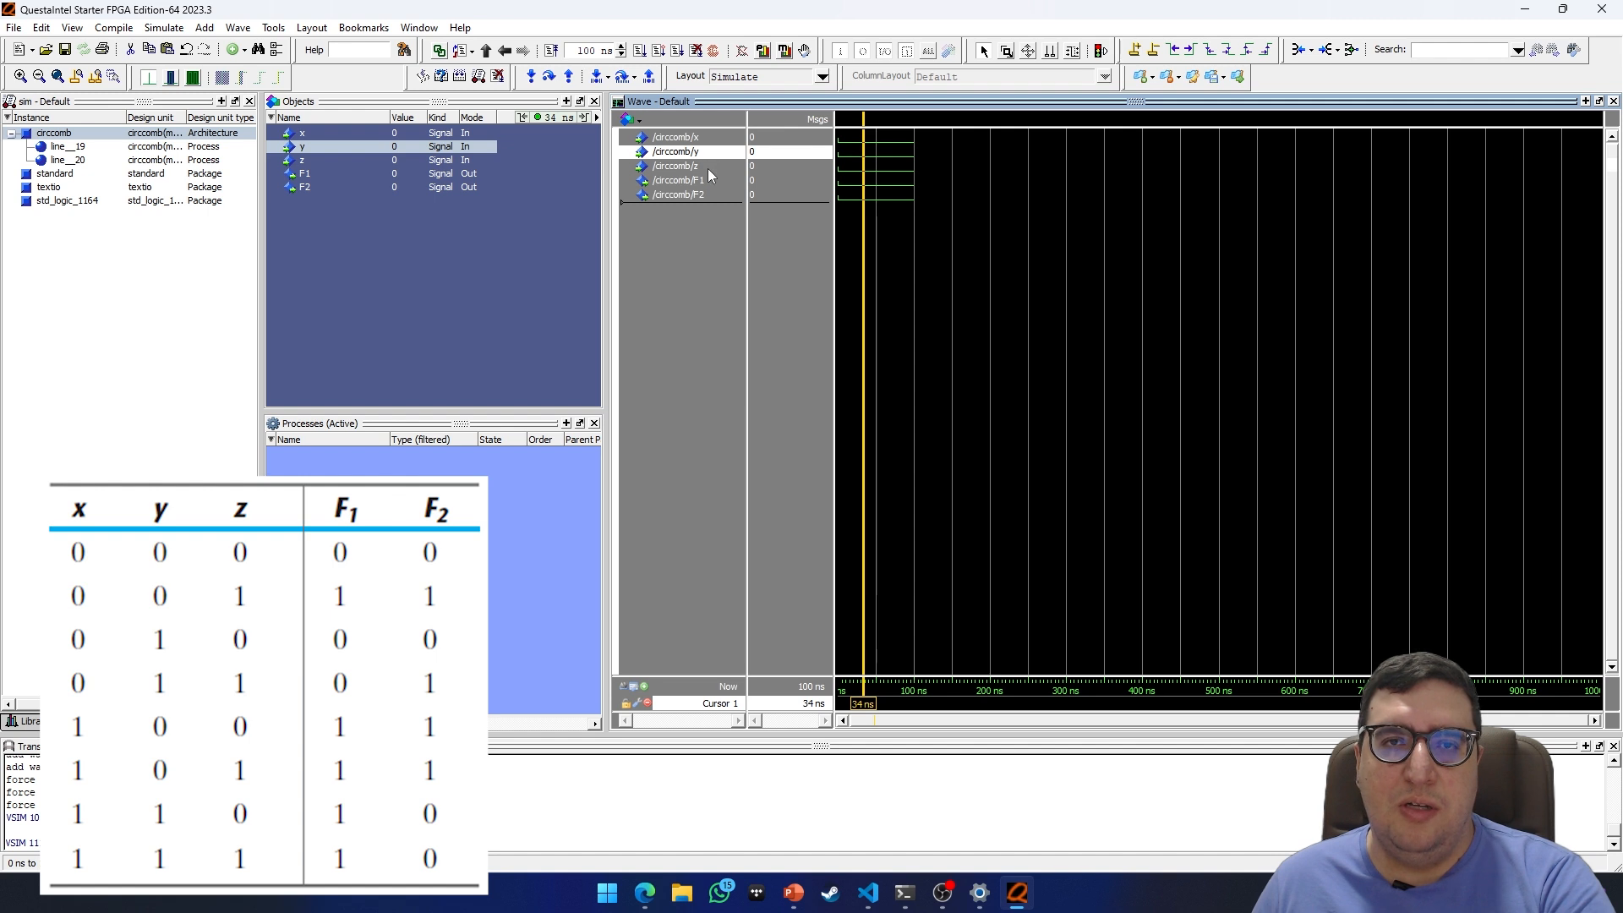
left_click(707, 169)
left_click(717, 186)
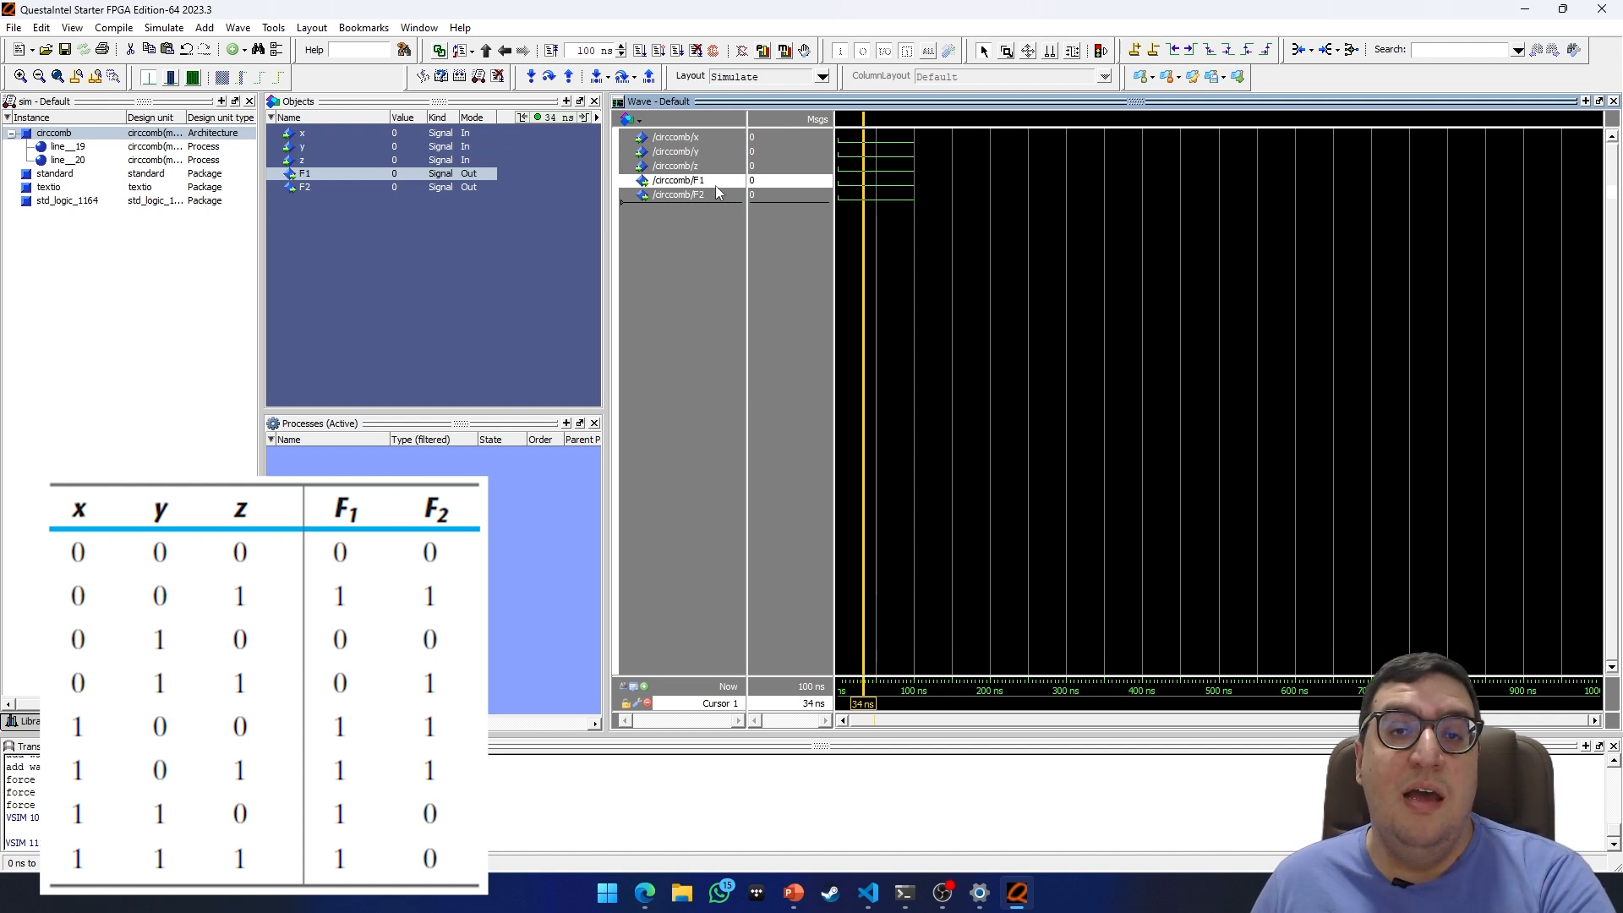
left_click(714, 197)
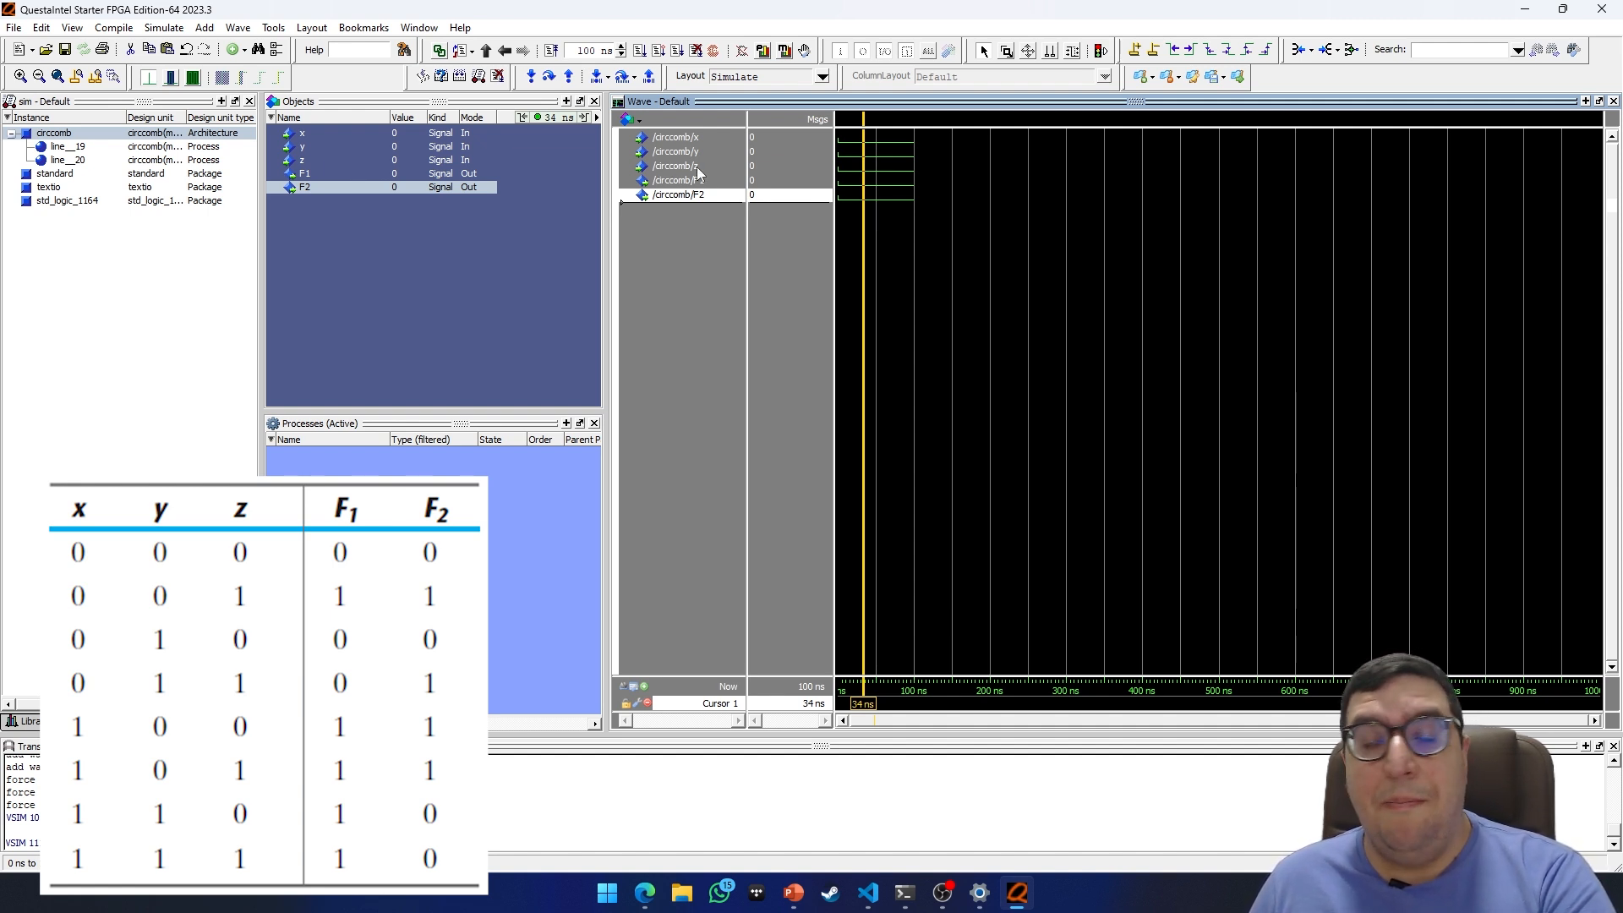
Force the input signal z to 1 with the Freeze kind and a delay of 0, leaving x and y as they are
left_click(697, 136)
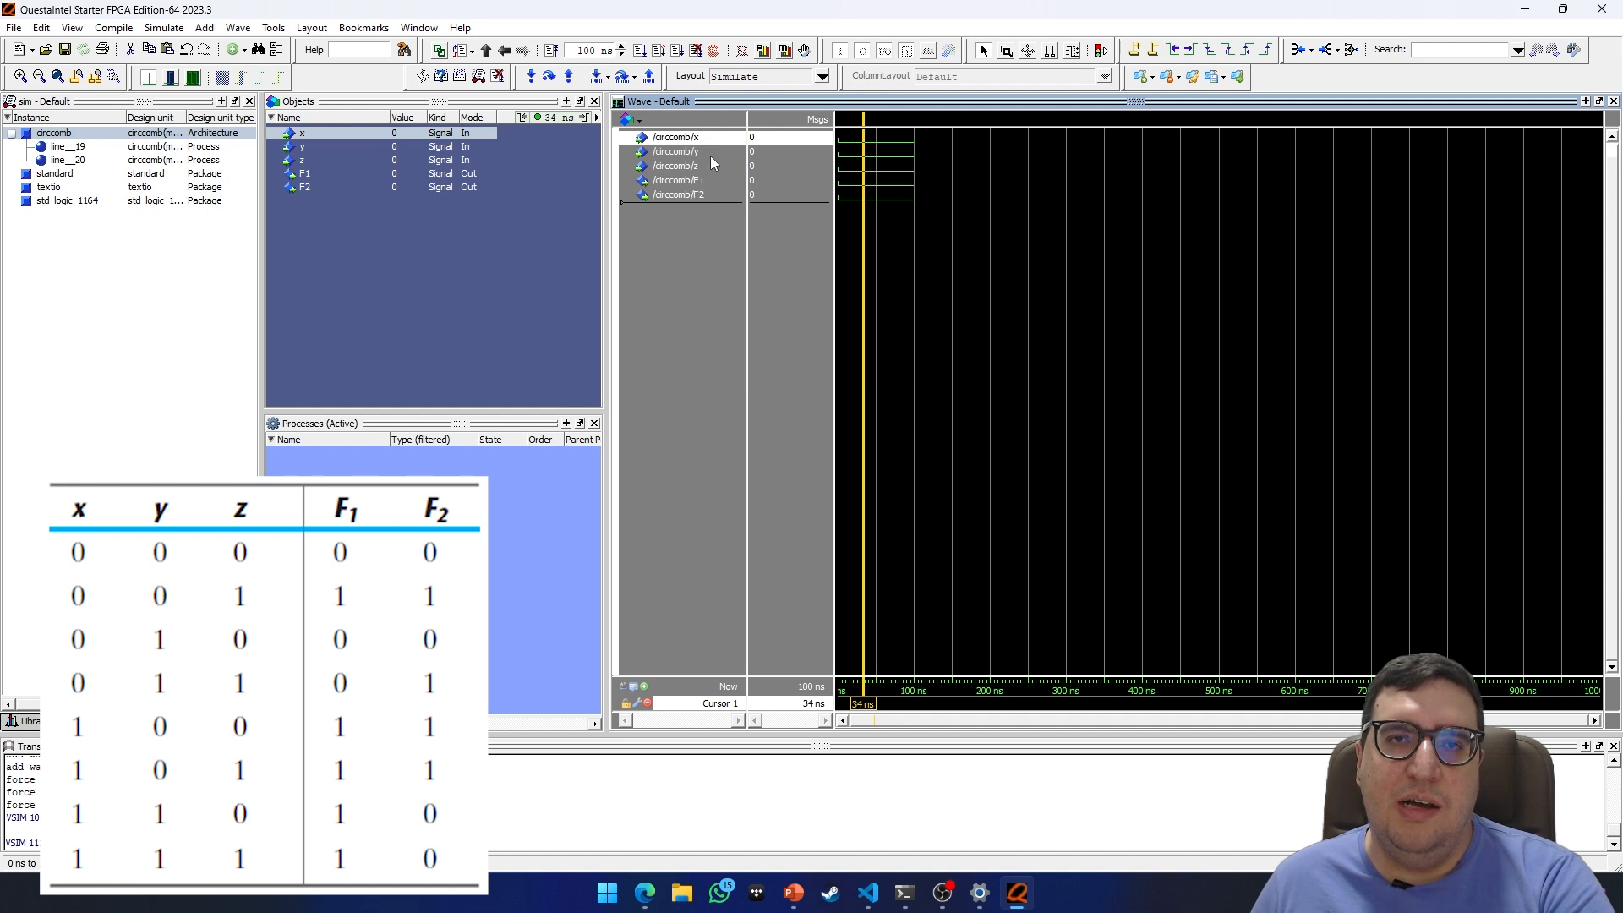
left_click(710, 154)
left_click(711, 168)
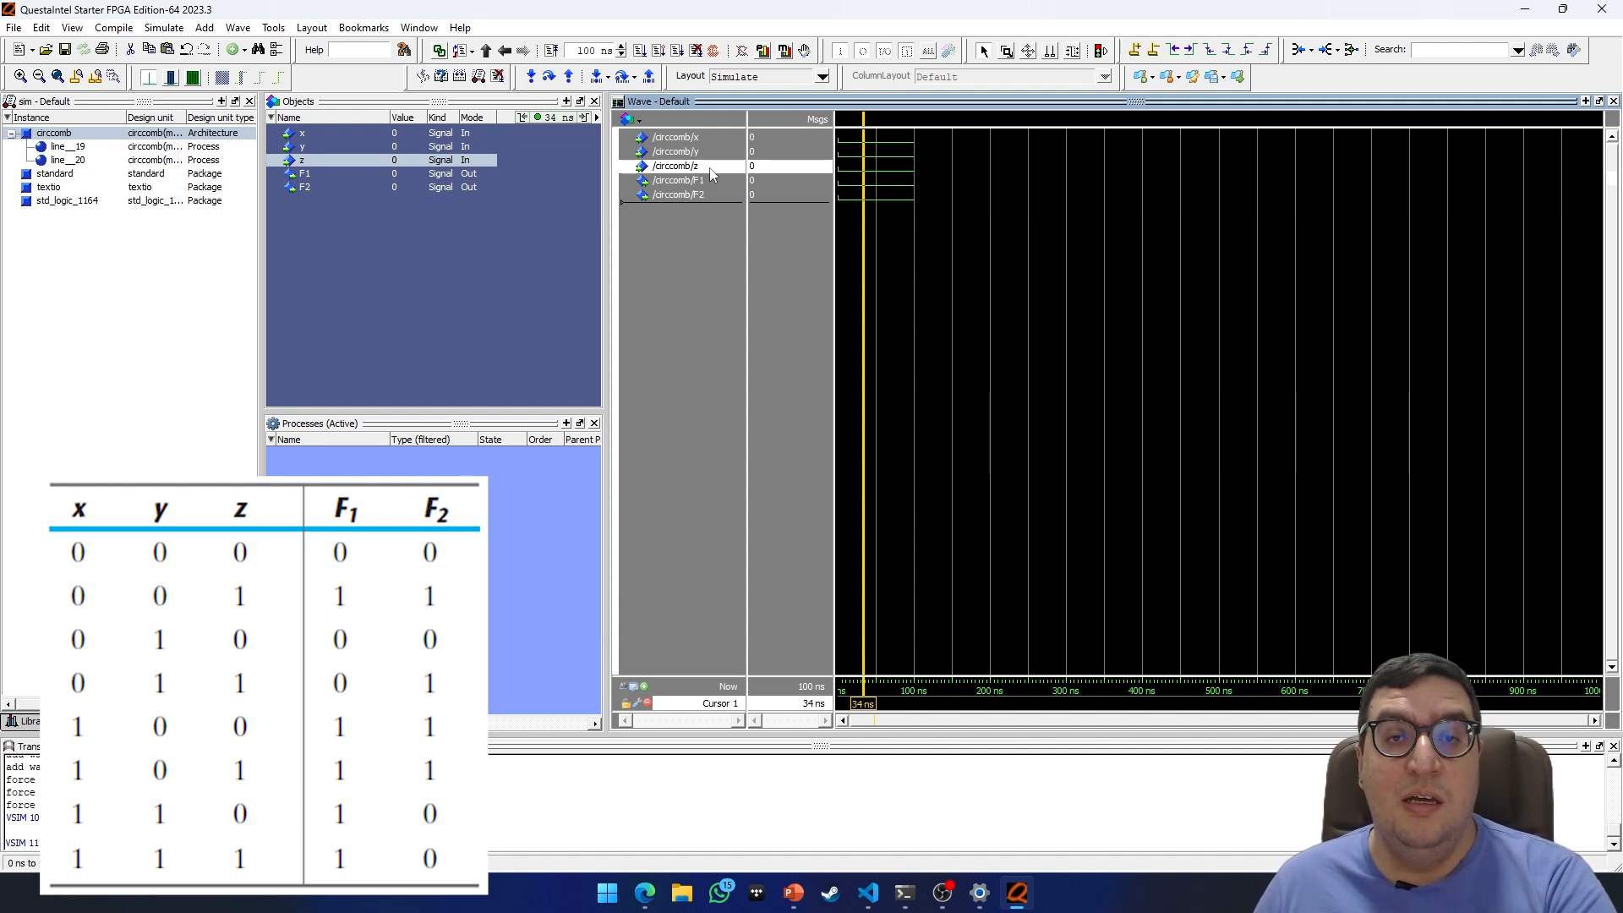
right_click(710, 169)
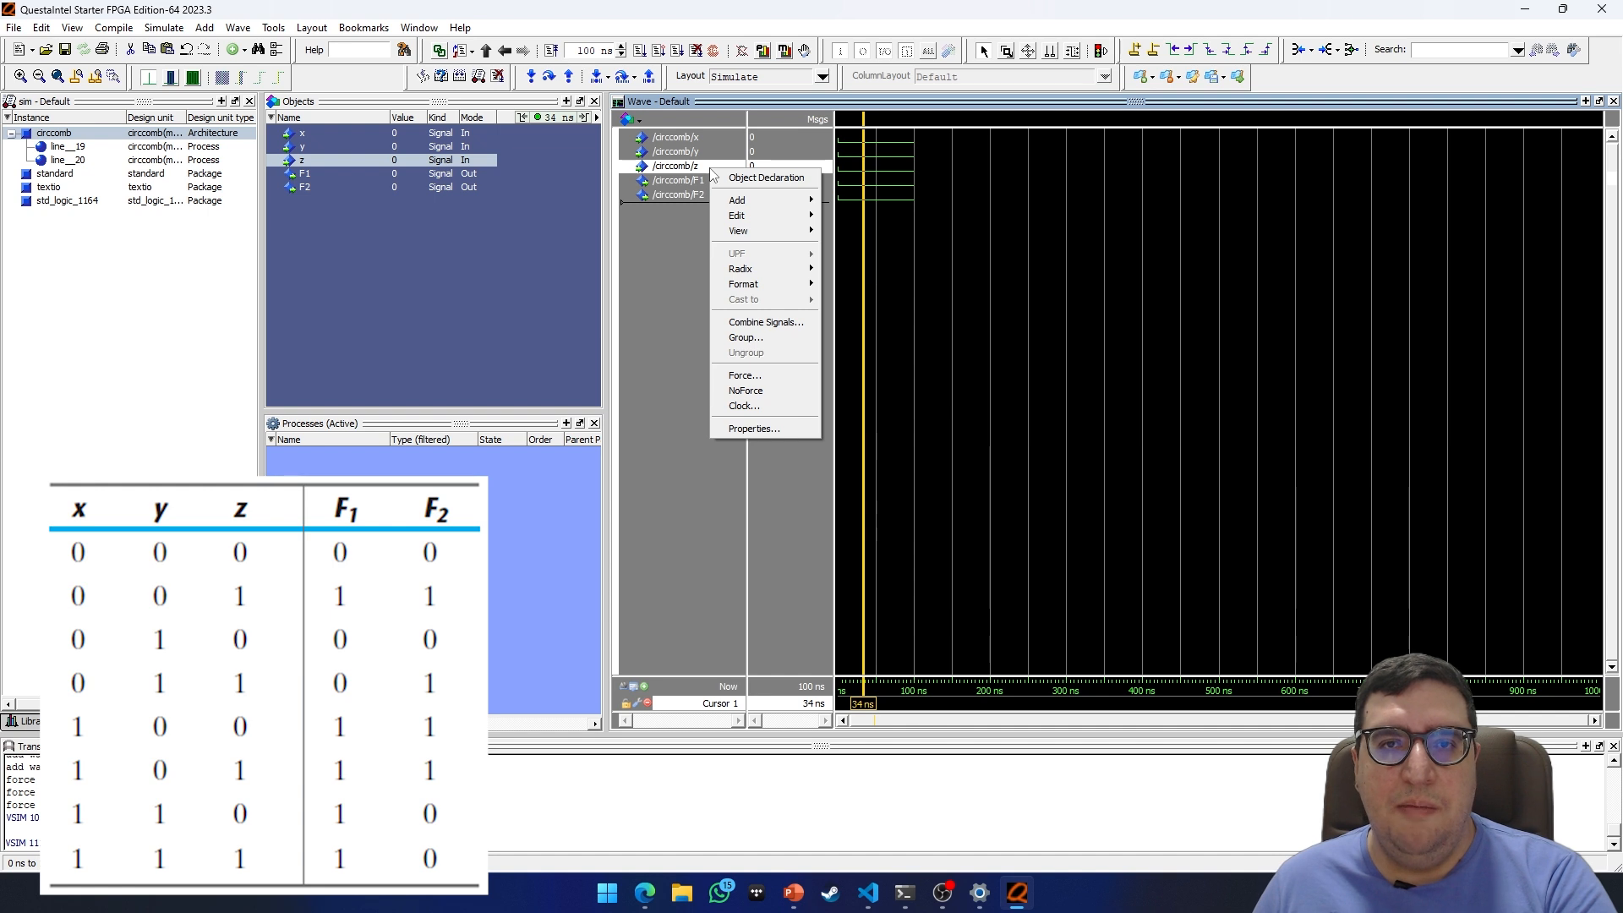
left_click(760, 383)
type("1")
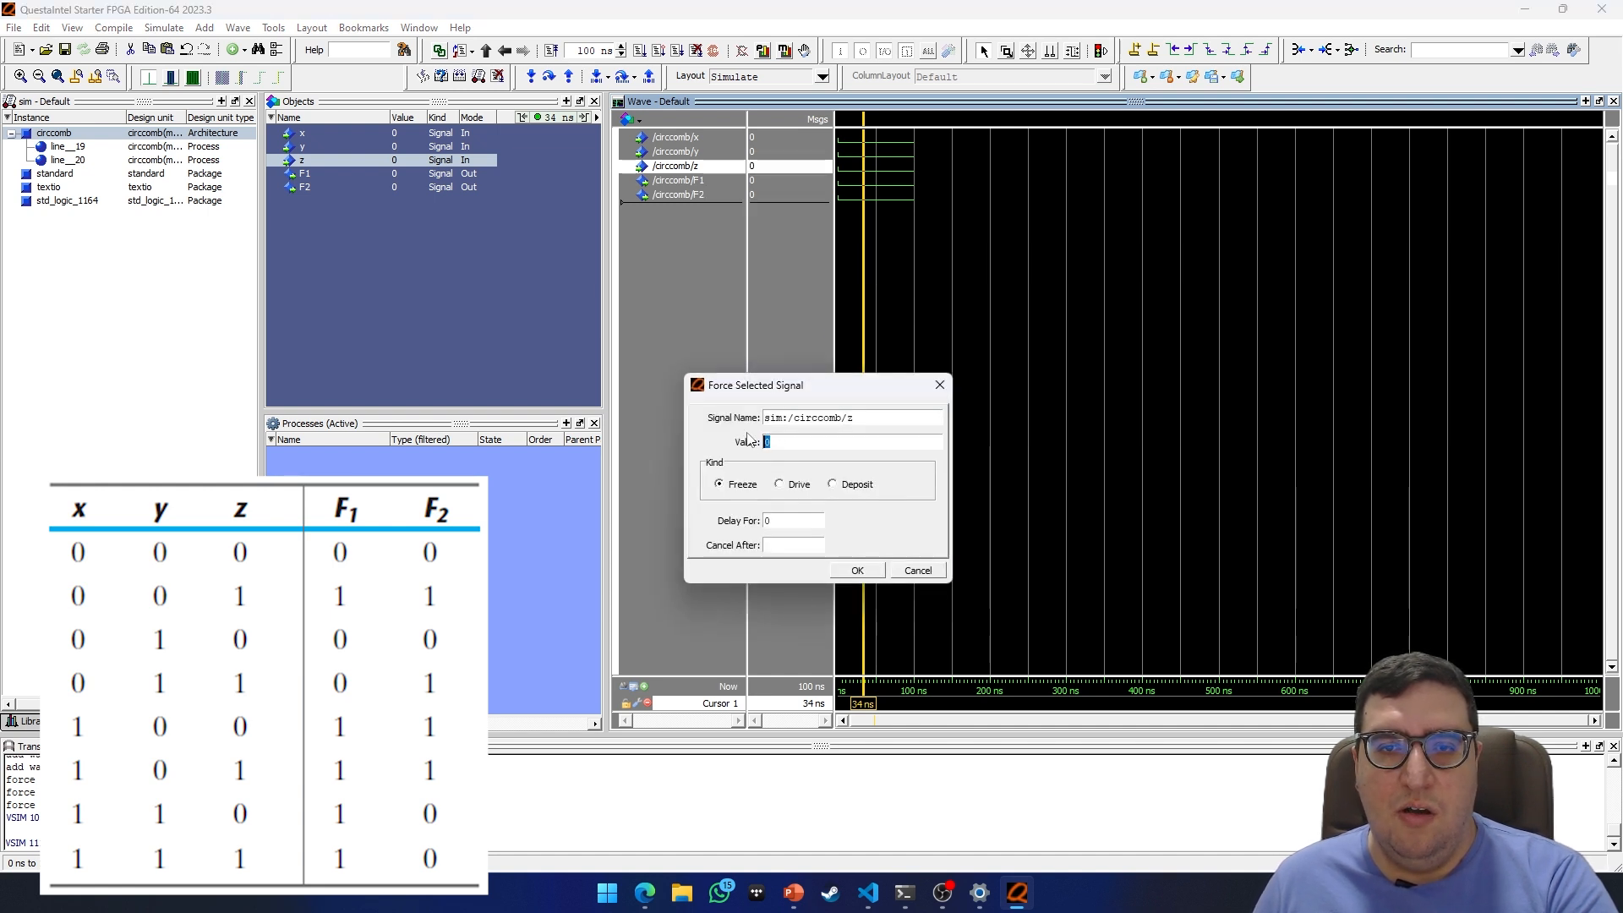
key("Return")
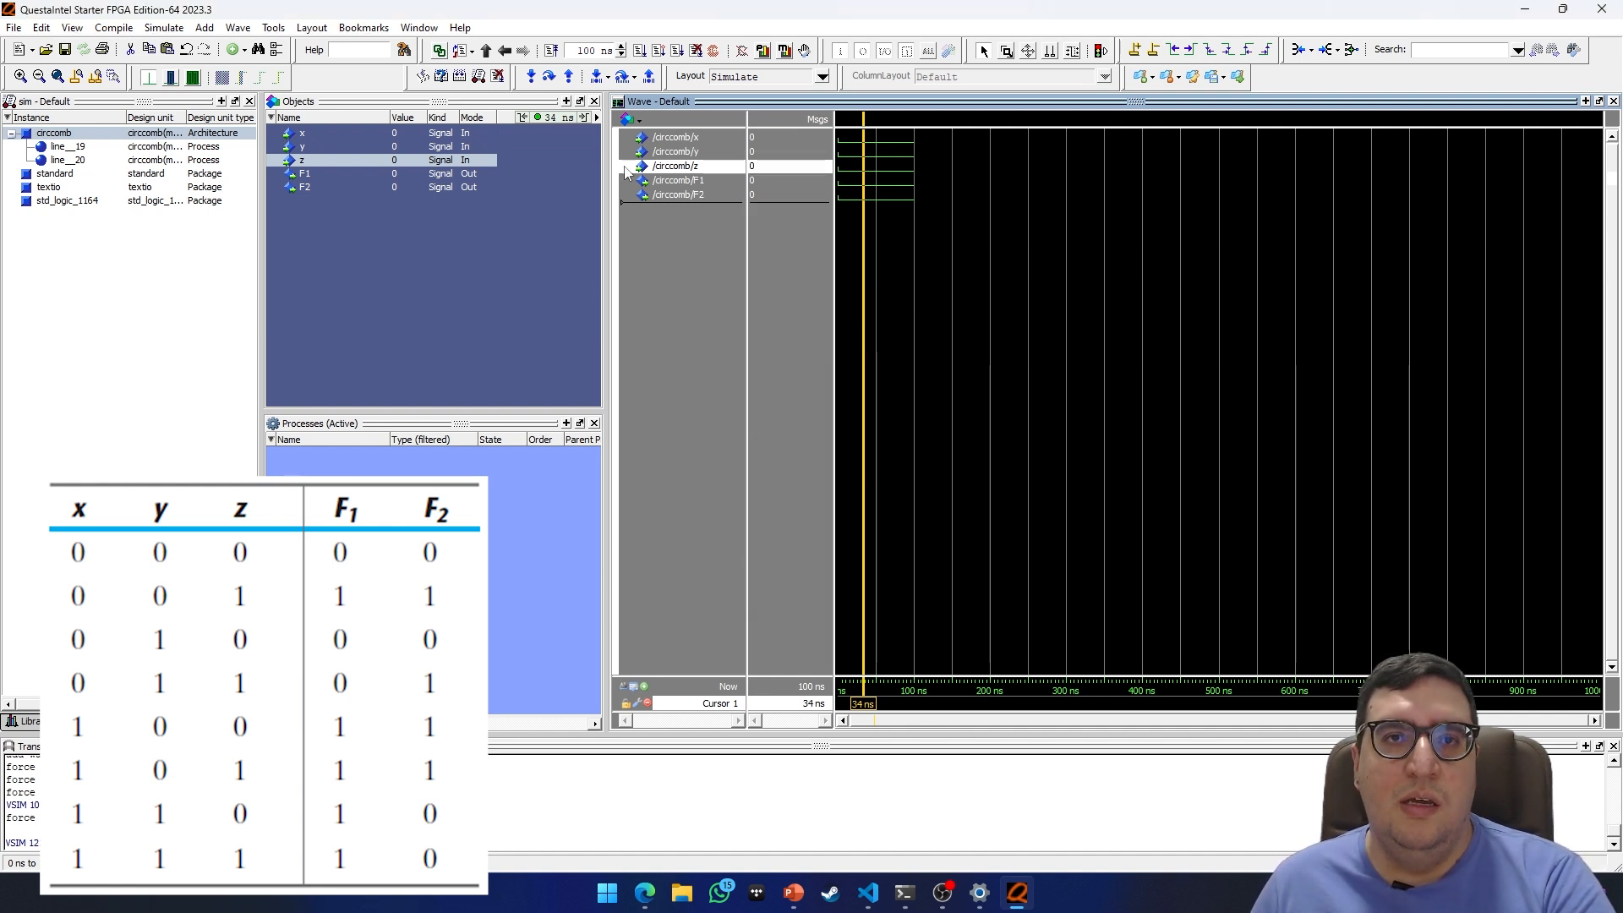
Run the simulation for another 100 ns and move the wave cursor to about 140 ns to check the inputs, F1 and F2
left_click(640, 50)
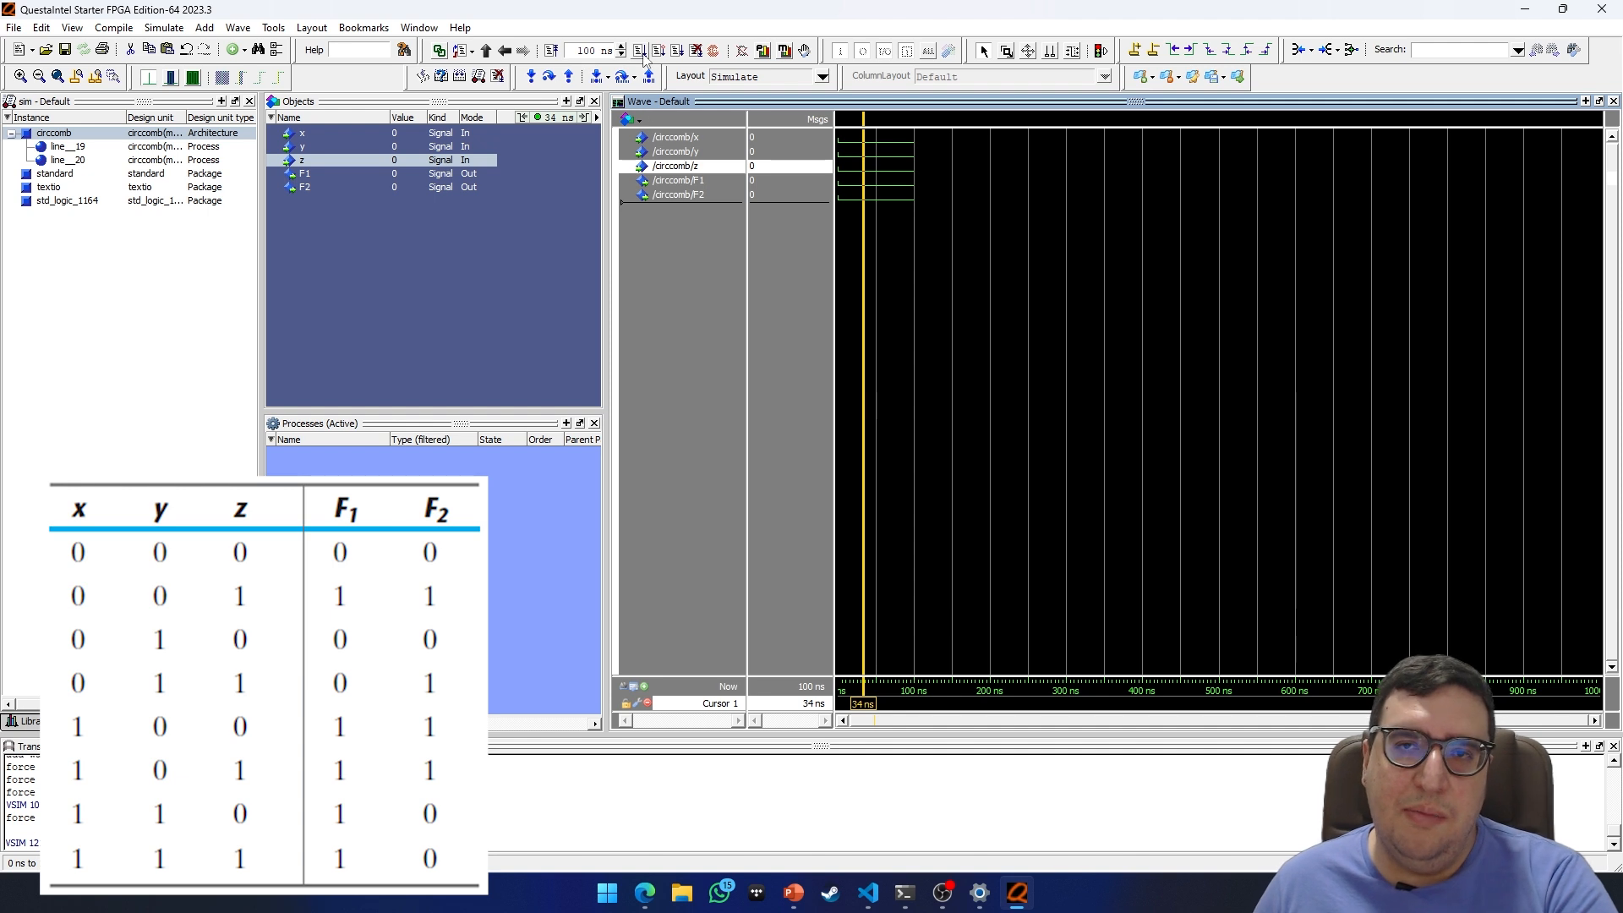
left_click_drag(864, 234, 945, 236)
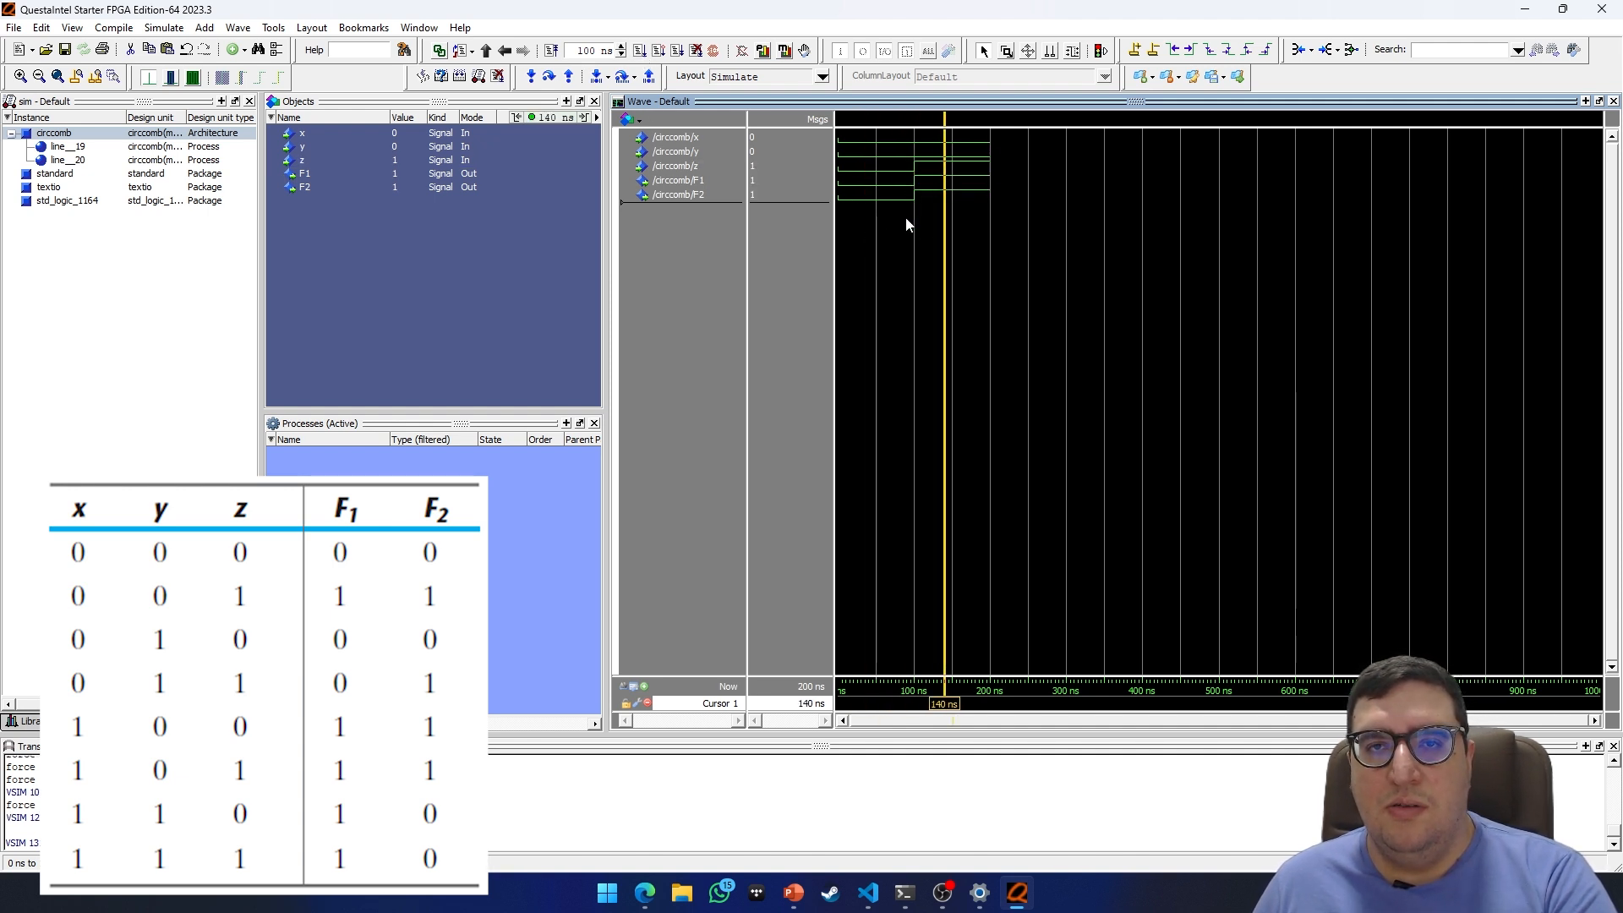
left_click(757, 139)
left_click(759, 151)
left_click(761, 166)
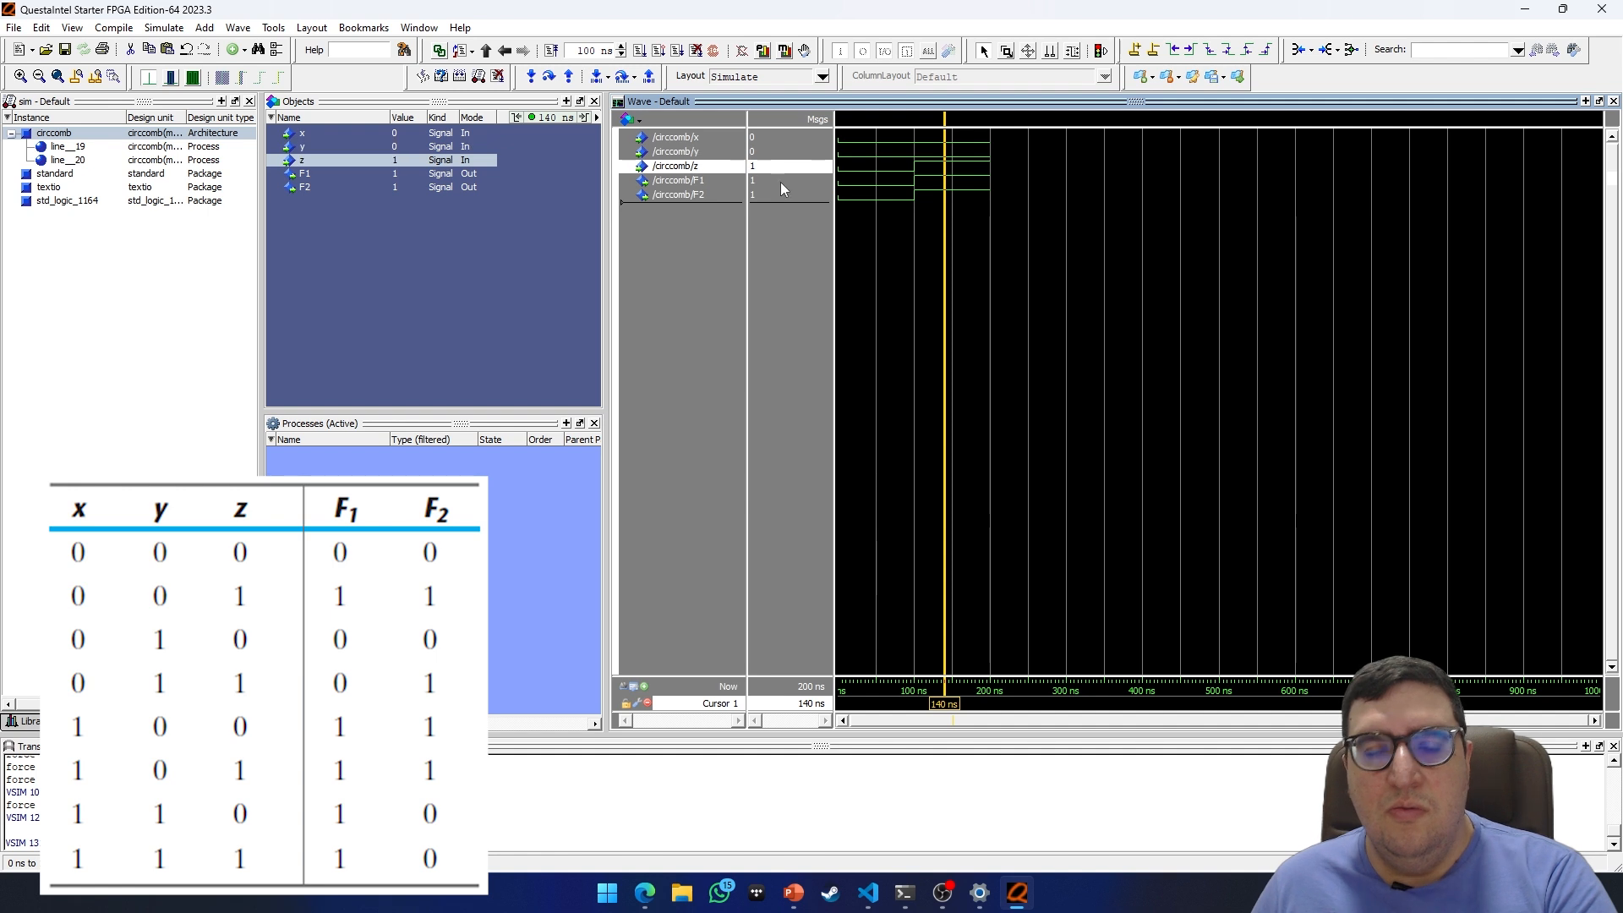
left_click(766, 181)
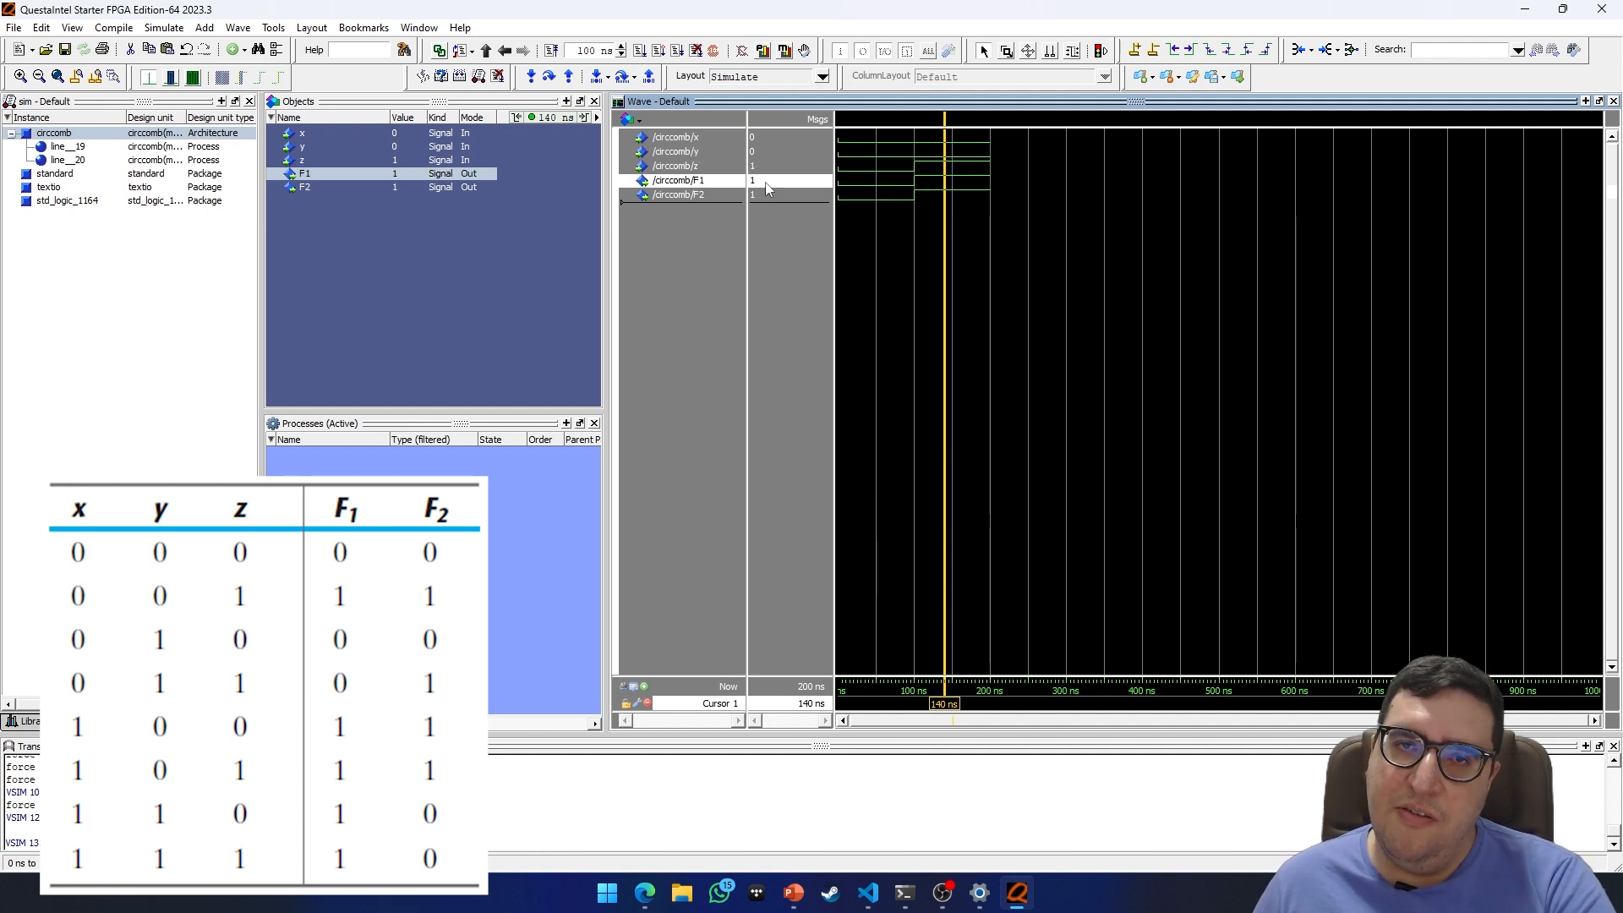
left_click(769, 196)
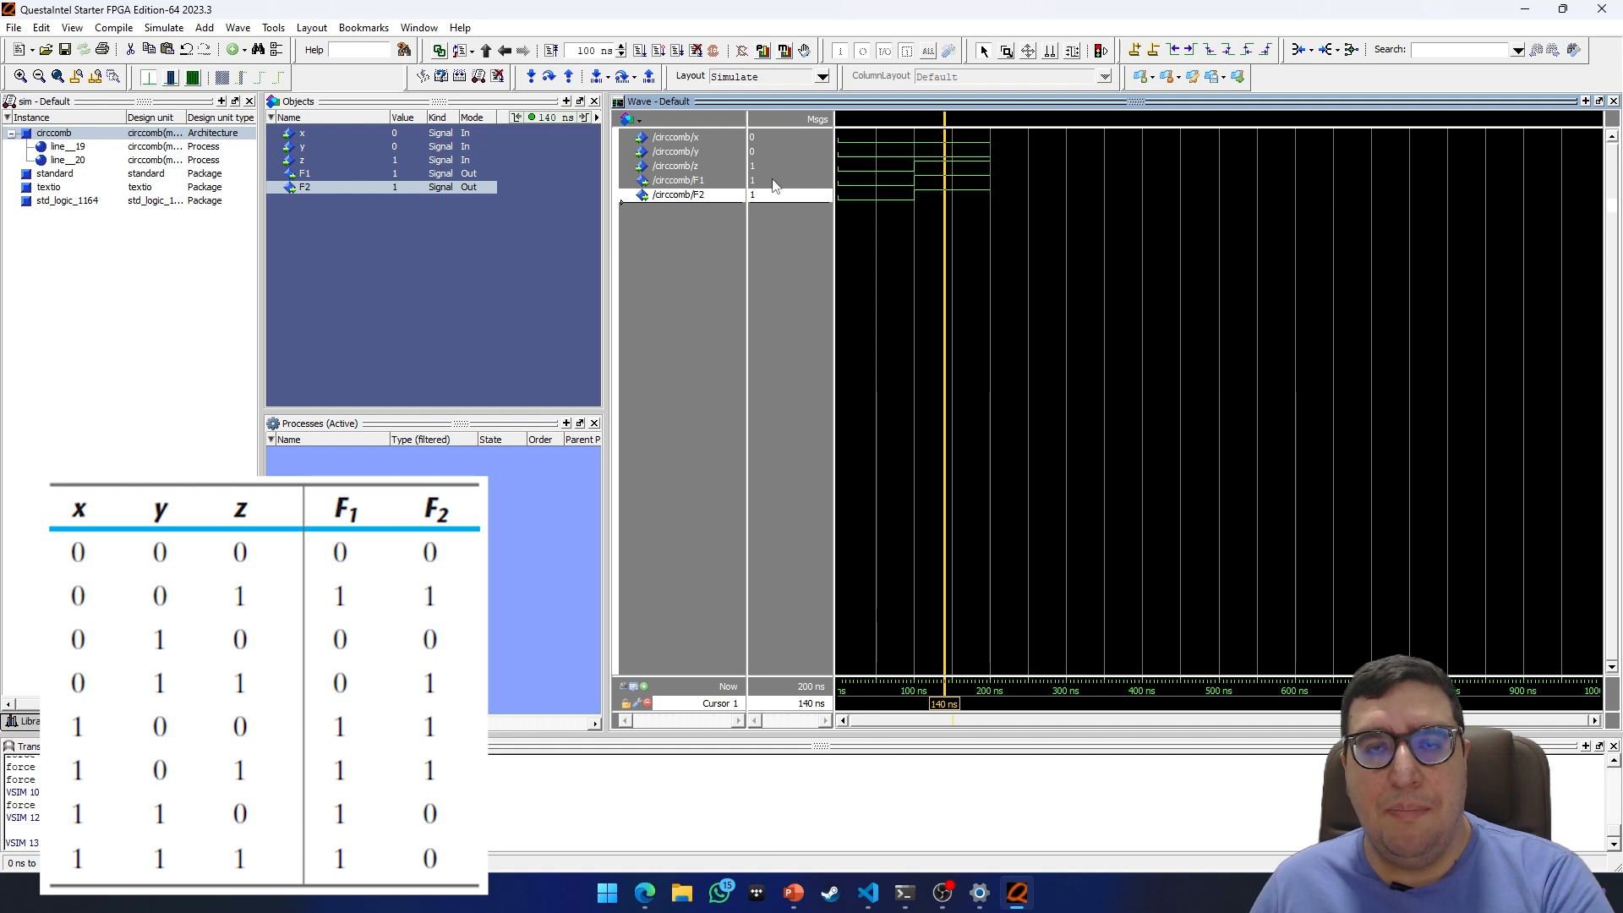
Force the input signal y to 1 with the Freeze kind and a delay of 0
left_click(712, 139)
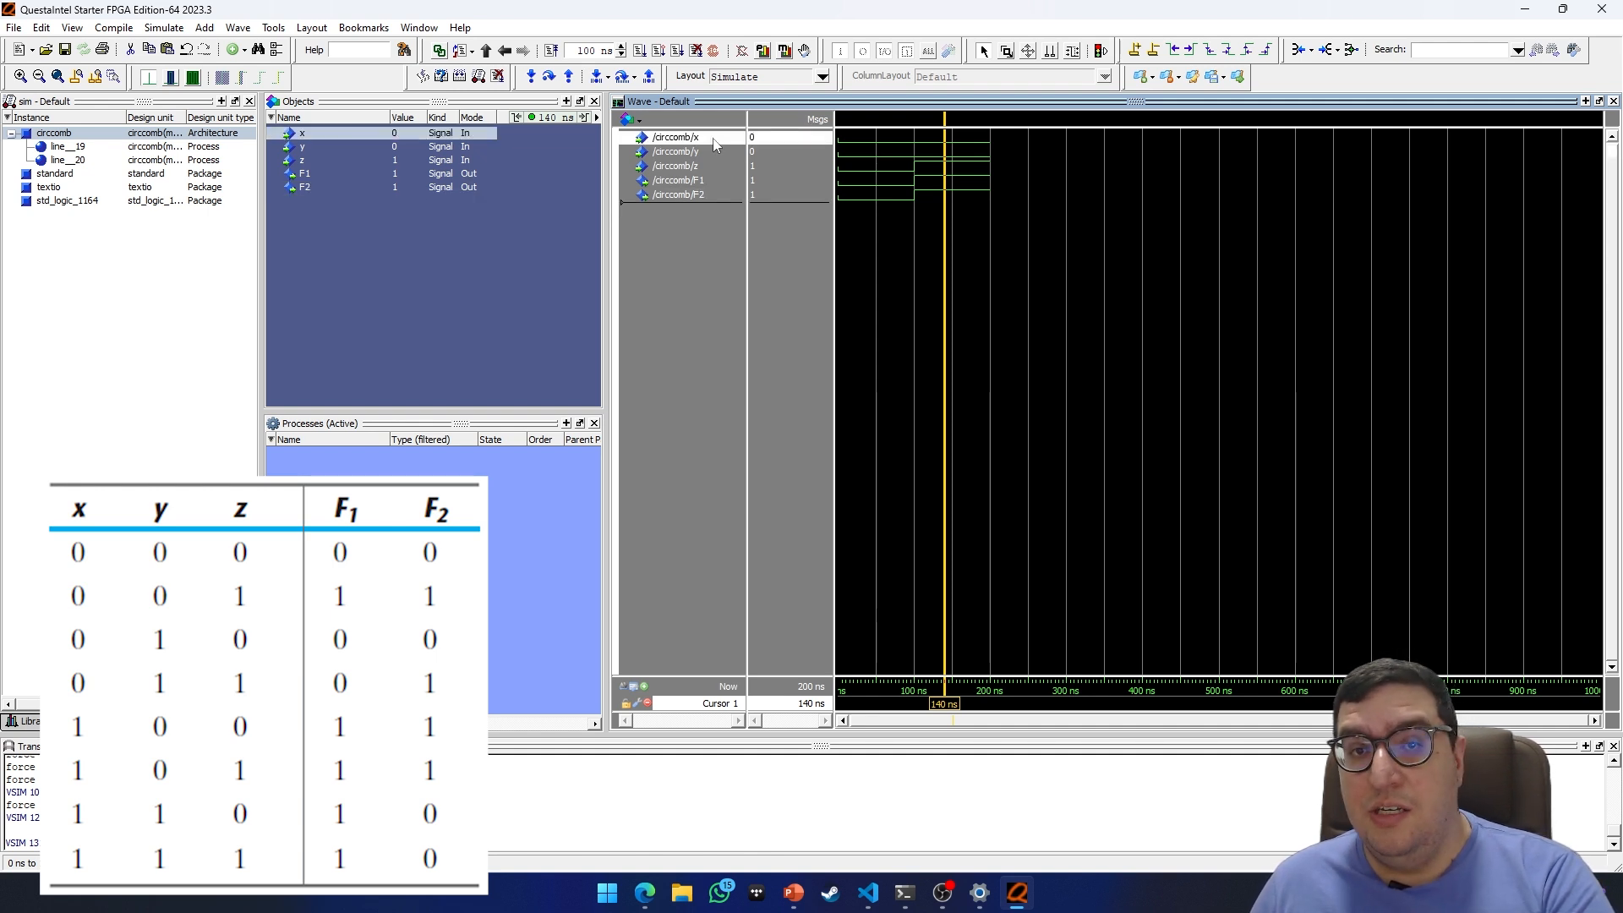
left_click(712, 155)
right_click(716, 159)
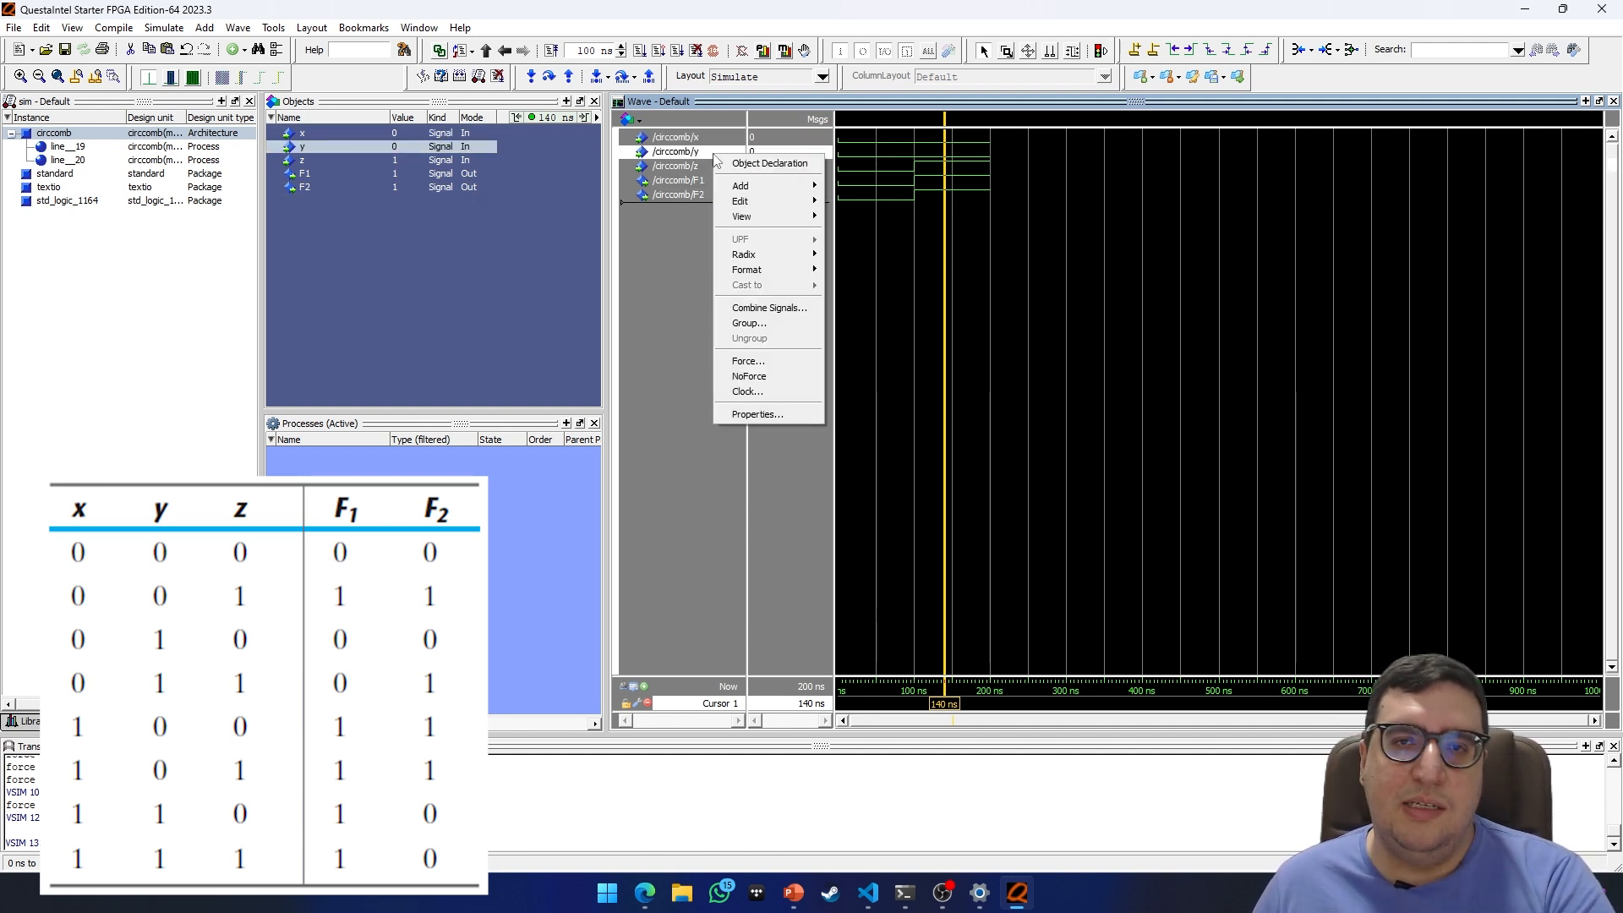
left_click(765, 359)
double_click(779, 444)
type("1")
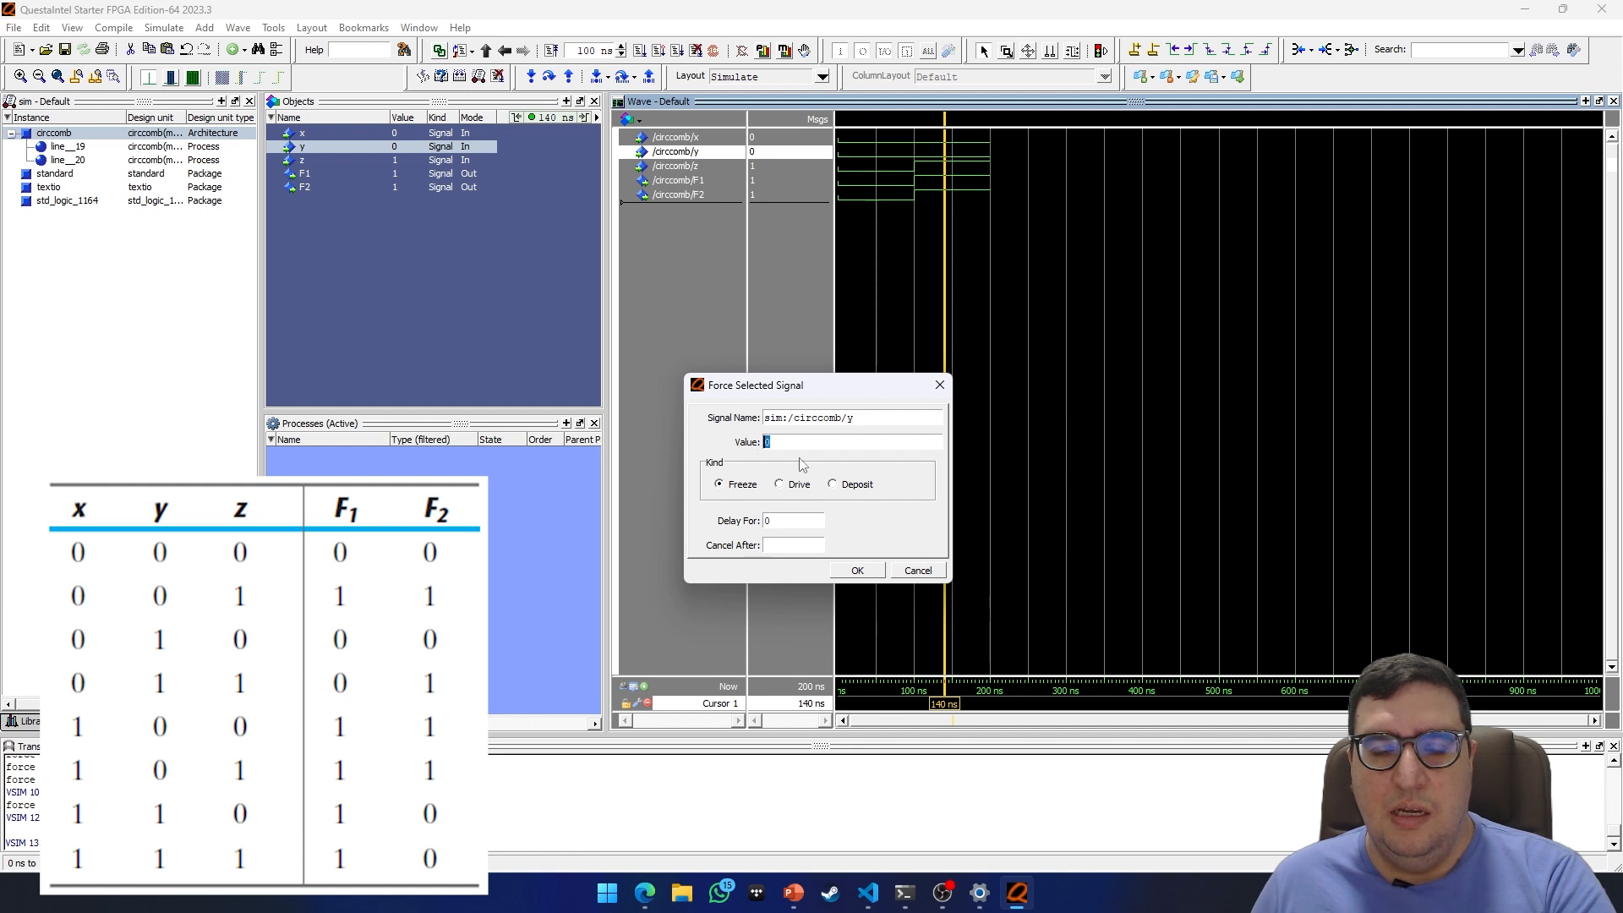
left_click(864, 566)
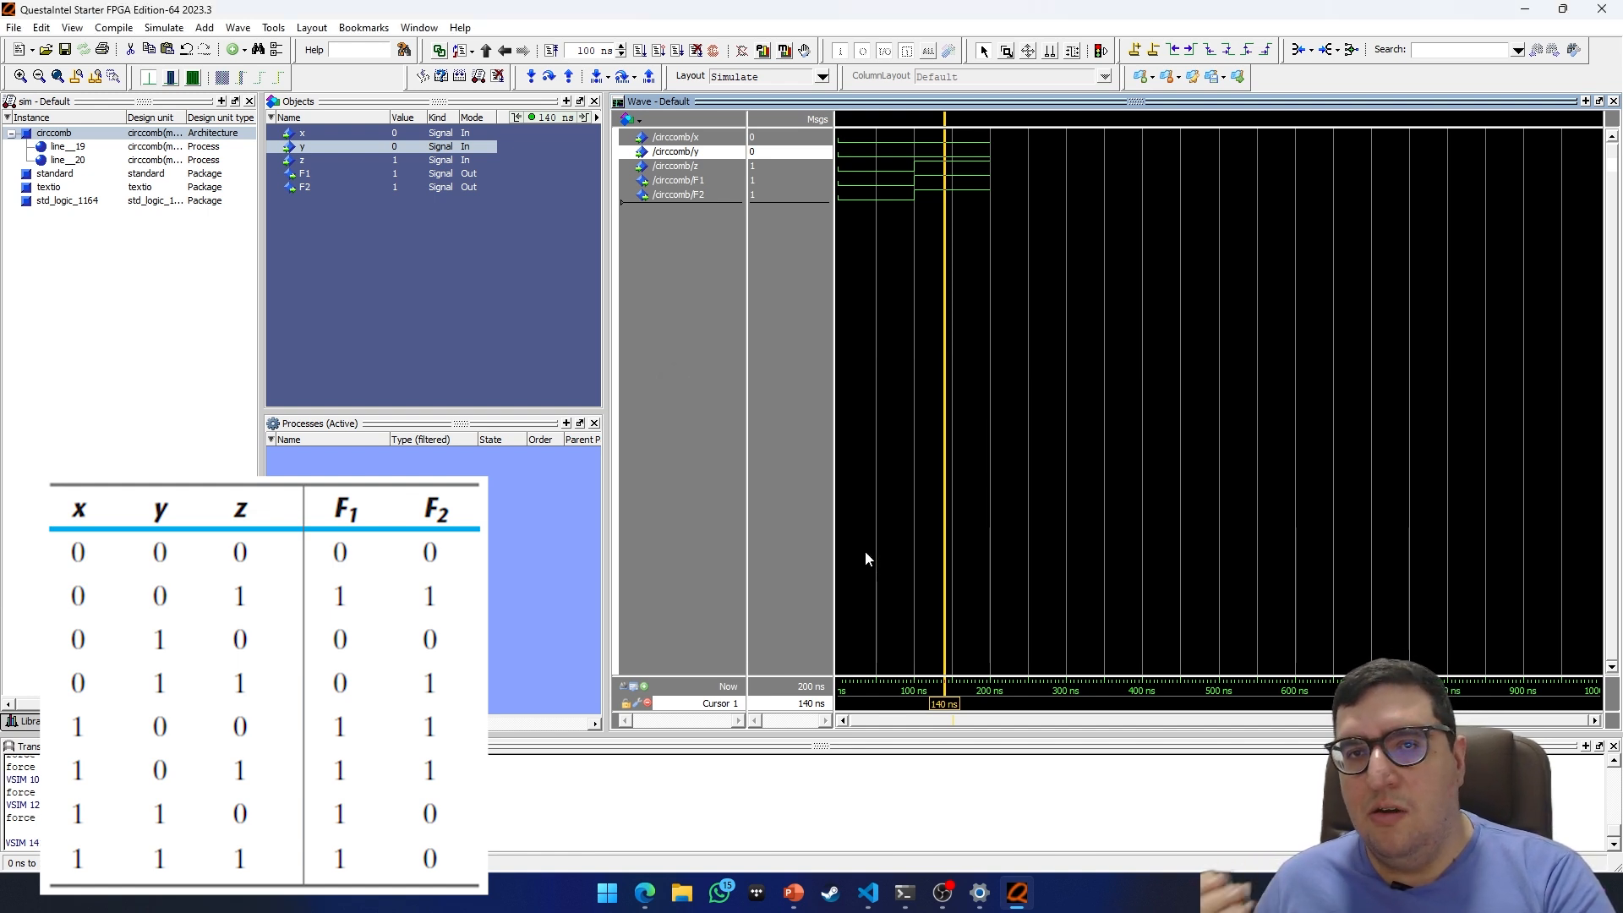
Force the input signal z back to 0 with the Freeze kind and a delay of 0
left_click(695, 169)
right_click(695, 167)
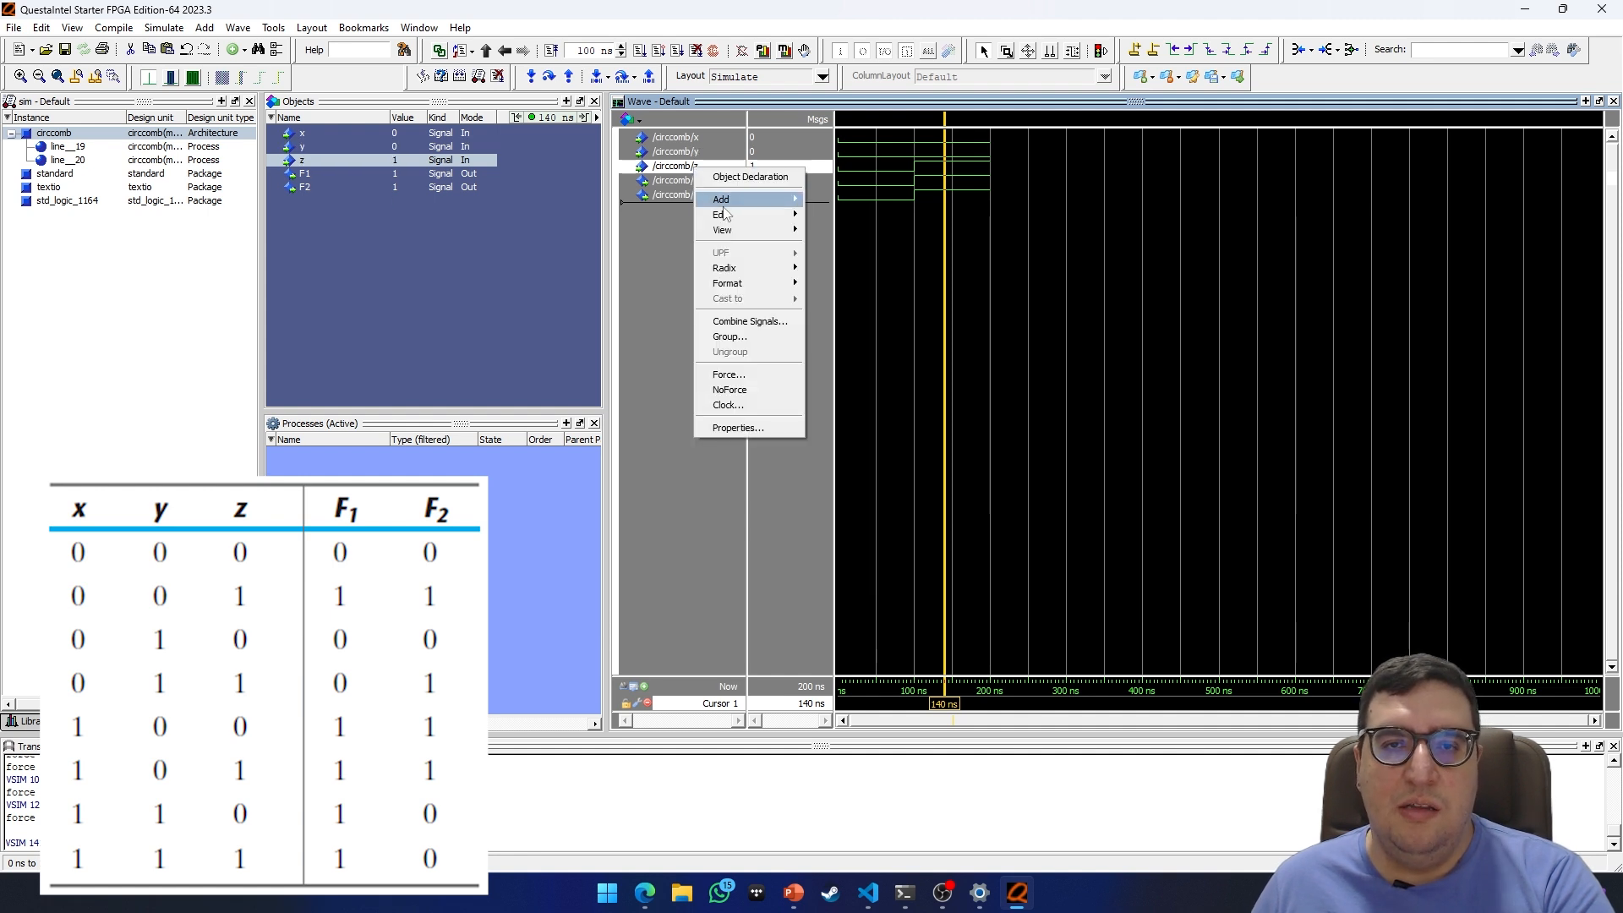
left_click(742, 376)
left_click_drag(783, 442, 749, 439)
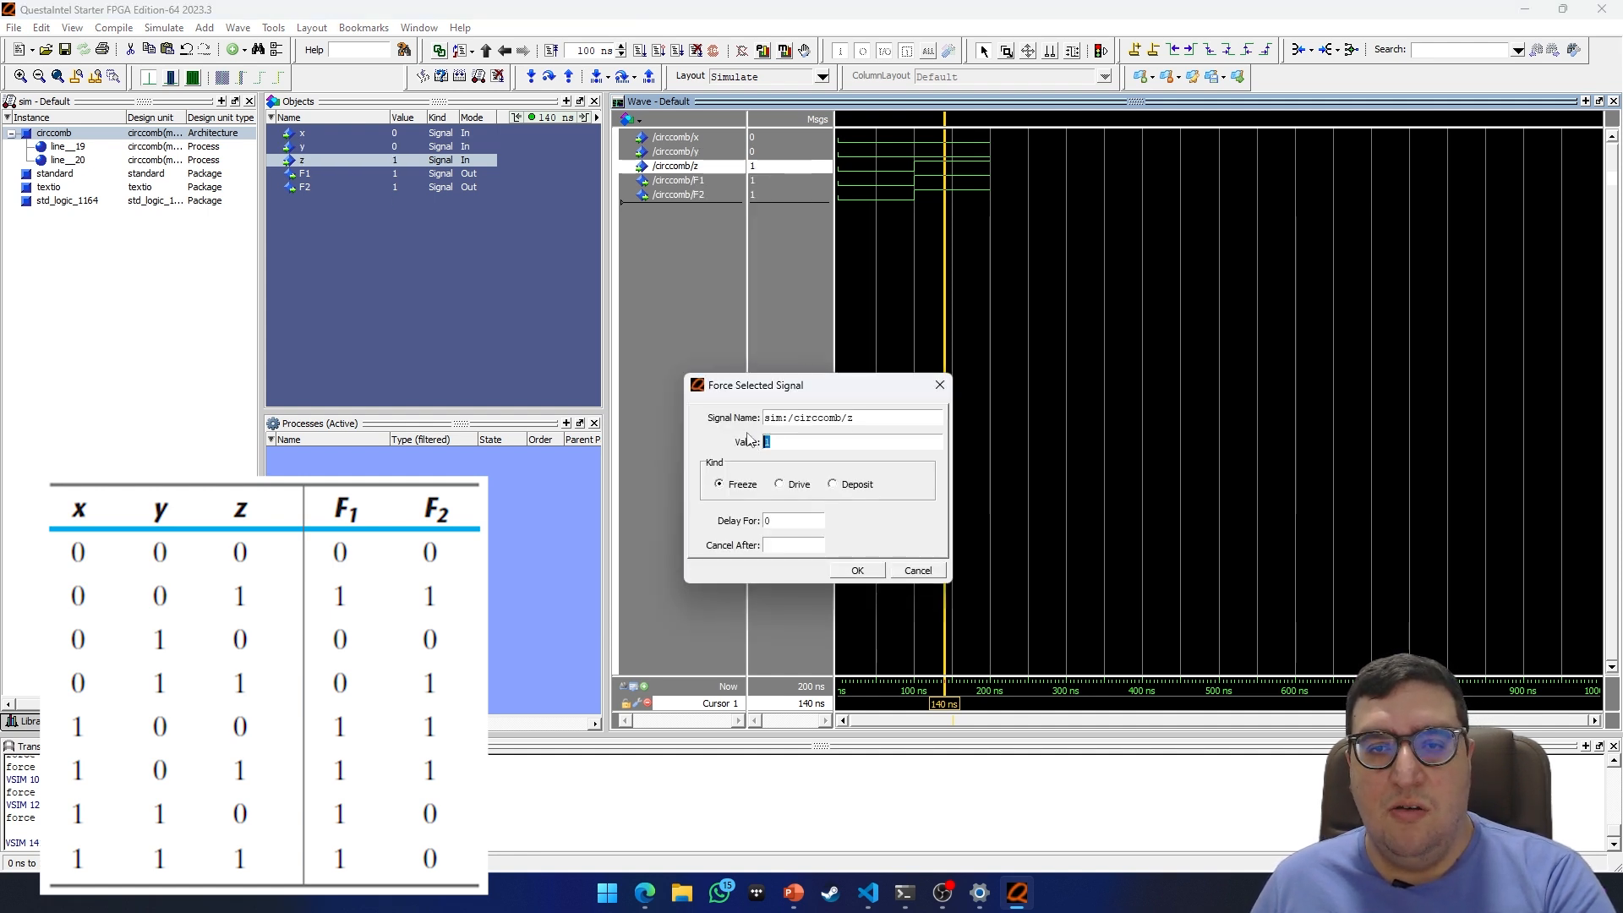
type("0")
left_click(857, 570)
Run the simulation for another 100 ns and move the wave cursor to about 245 ns to check all five signals
left_click(640, 50)
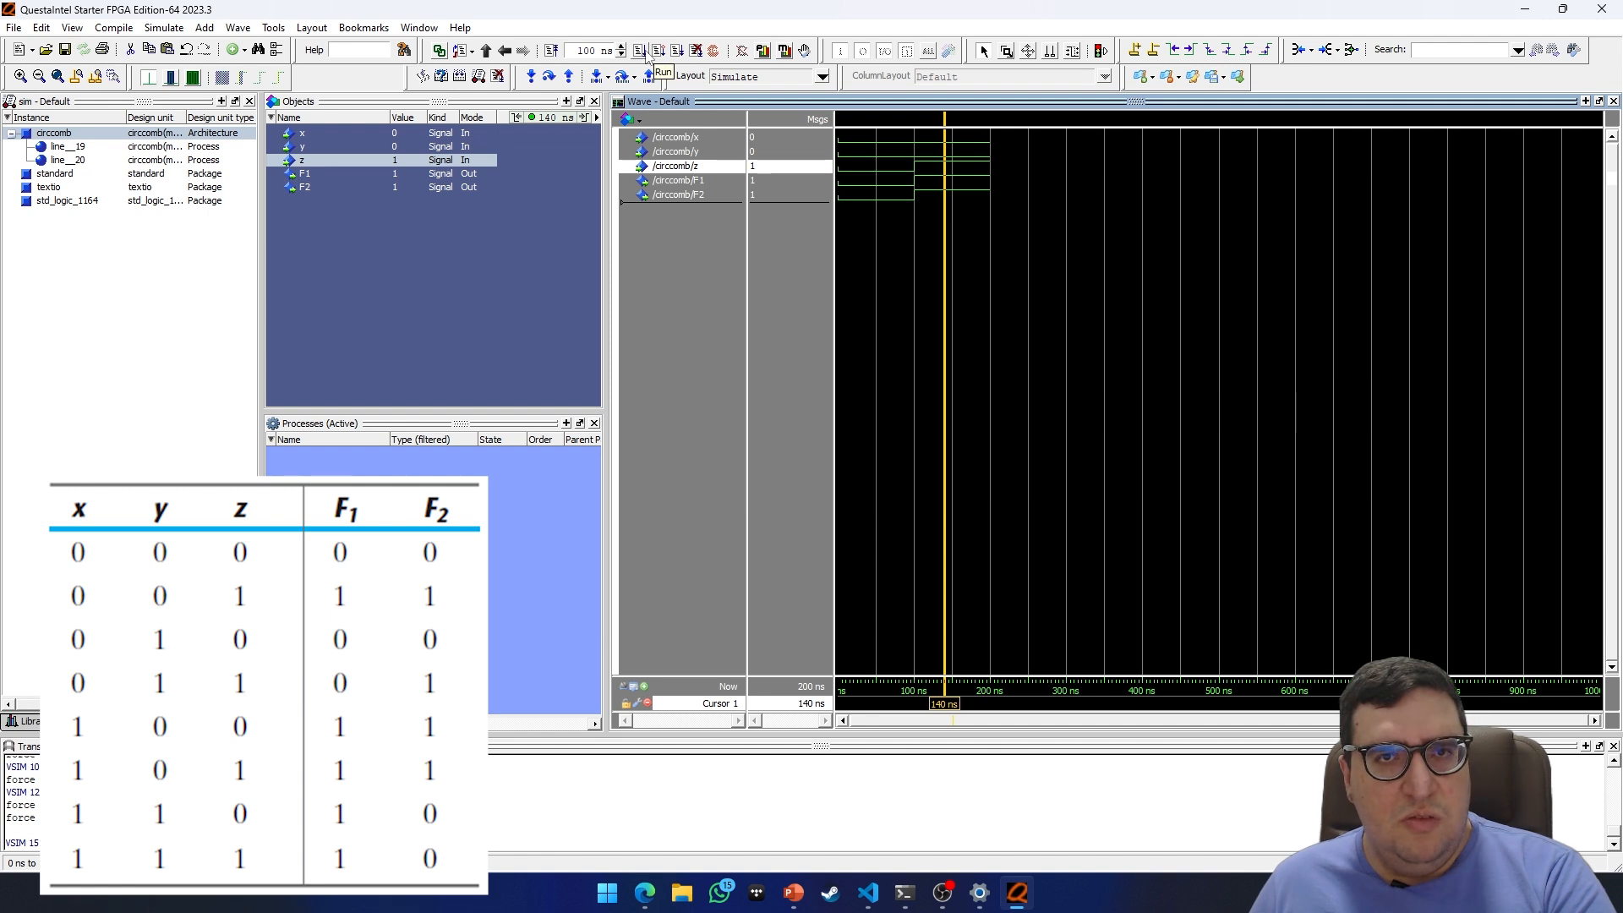
left_click_drag(948, 225, 1024, 215)
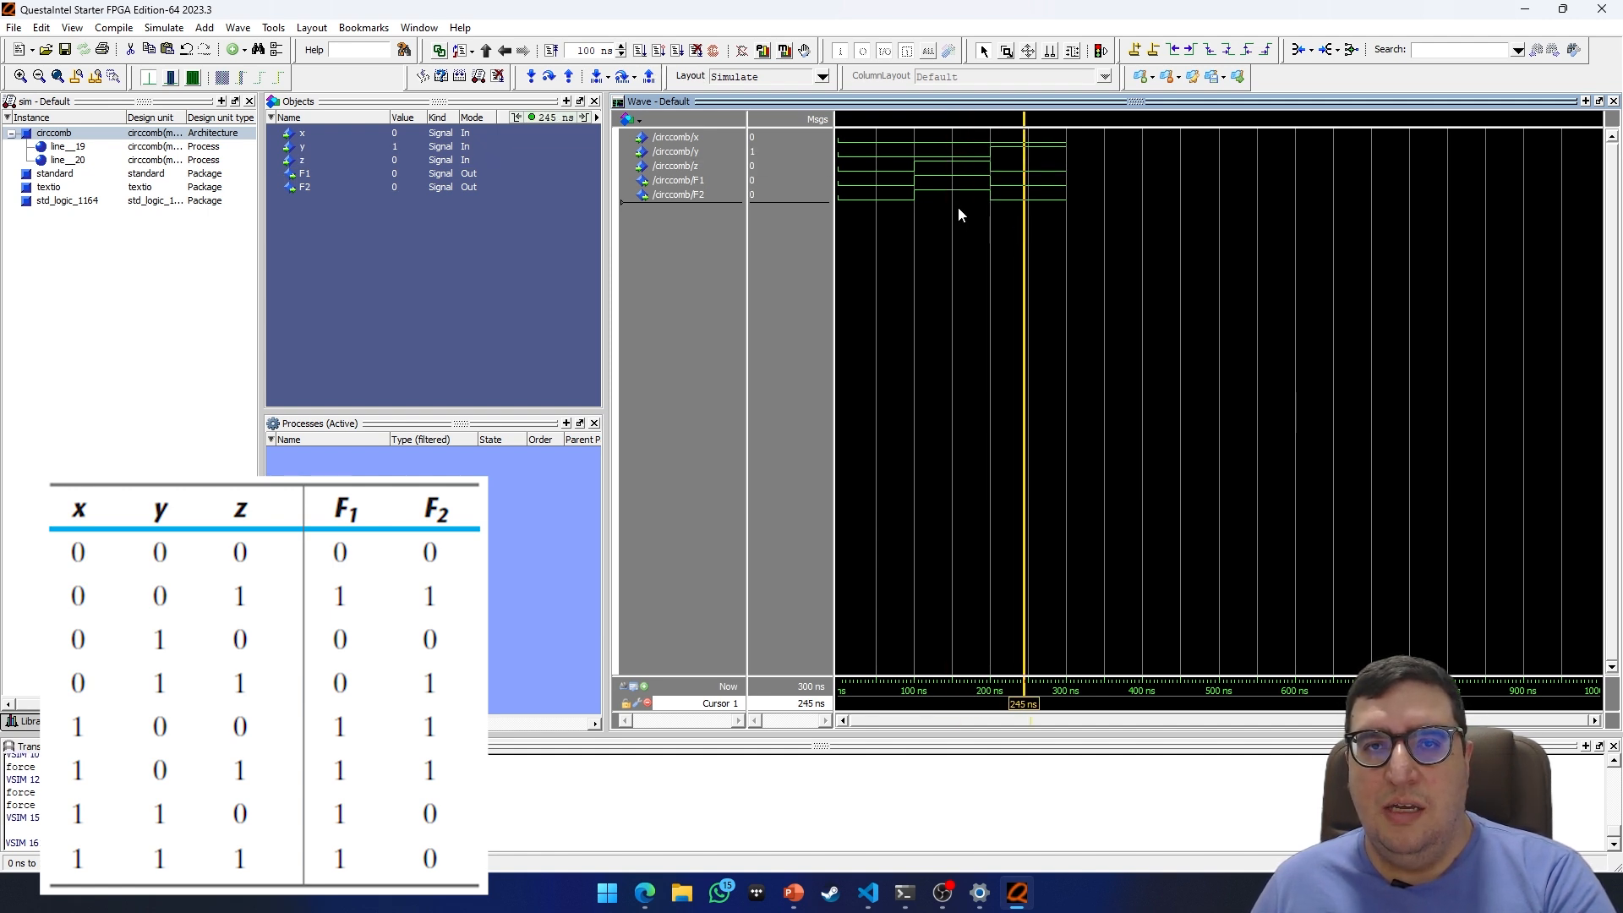
left_click(758, 137)
left_click(758, 152)
left_click(757, 165)
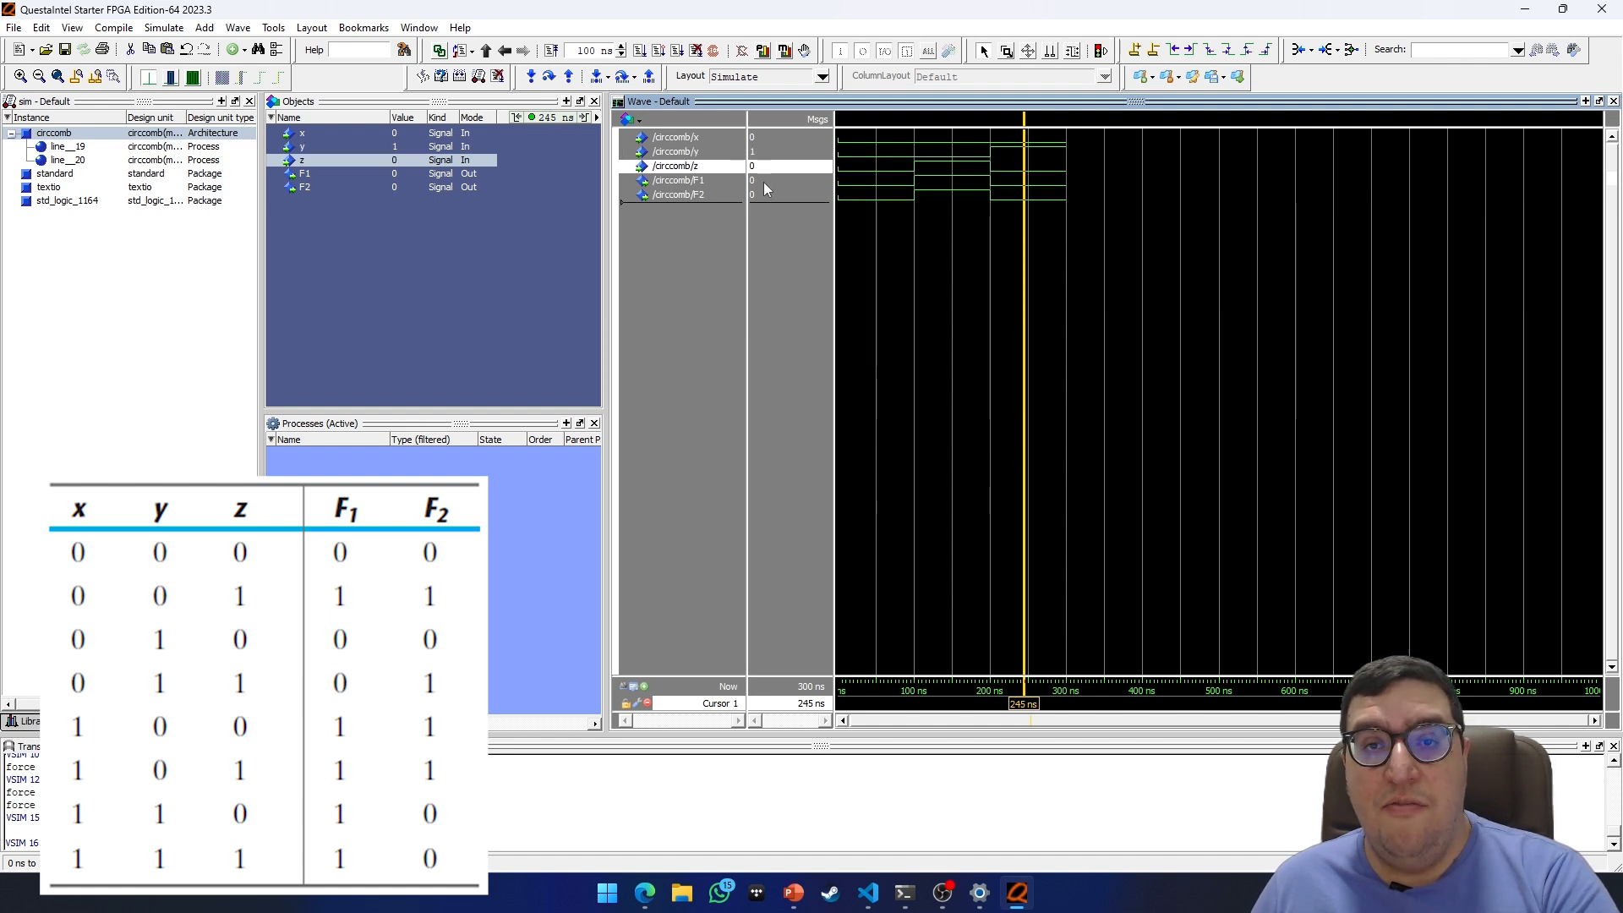
left_click(764, 180)
left_click(766, 194)
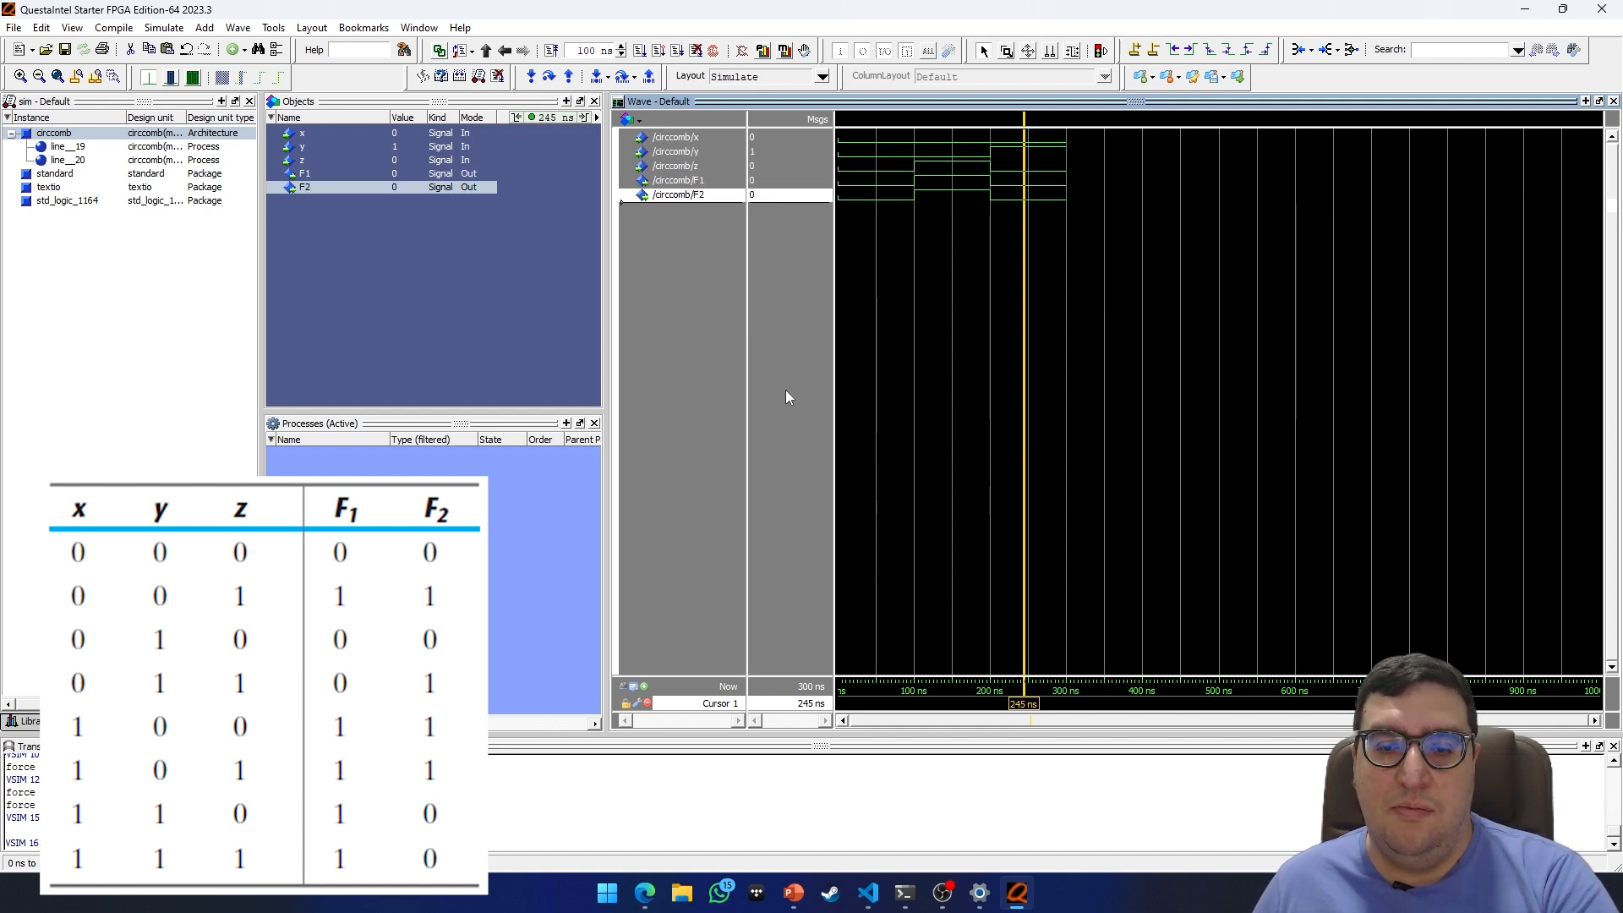
Force the input signal z to 1 with the Freeze kind and a delay of 0, keeping x at 0 and y at 1
left_click(754, 140)
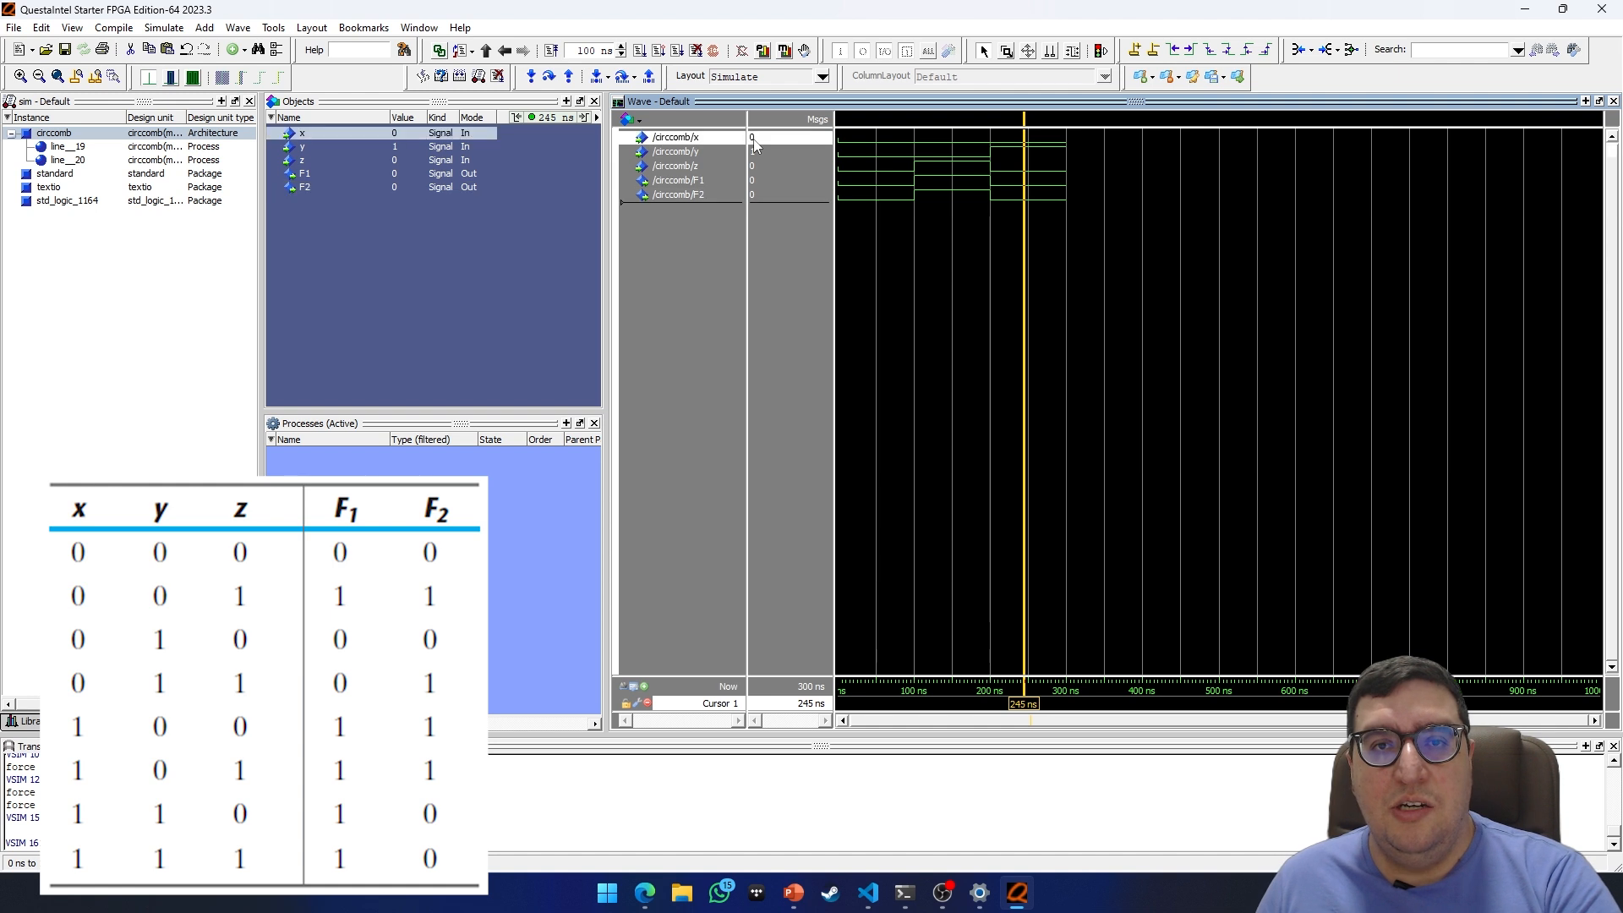
left_click(757, 154)
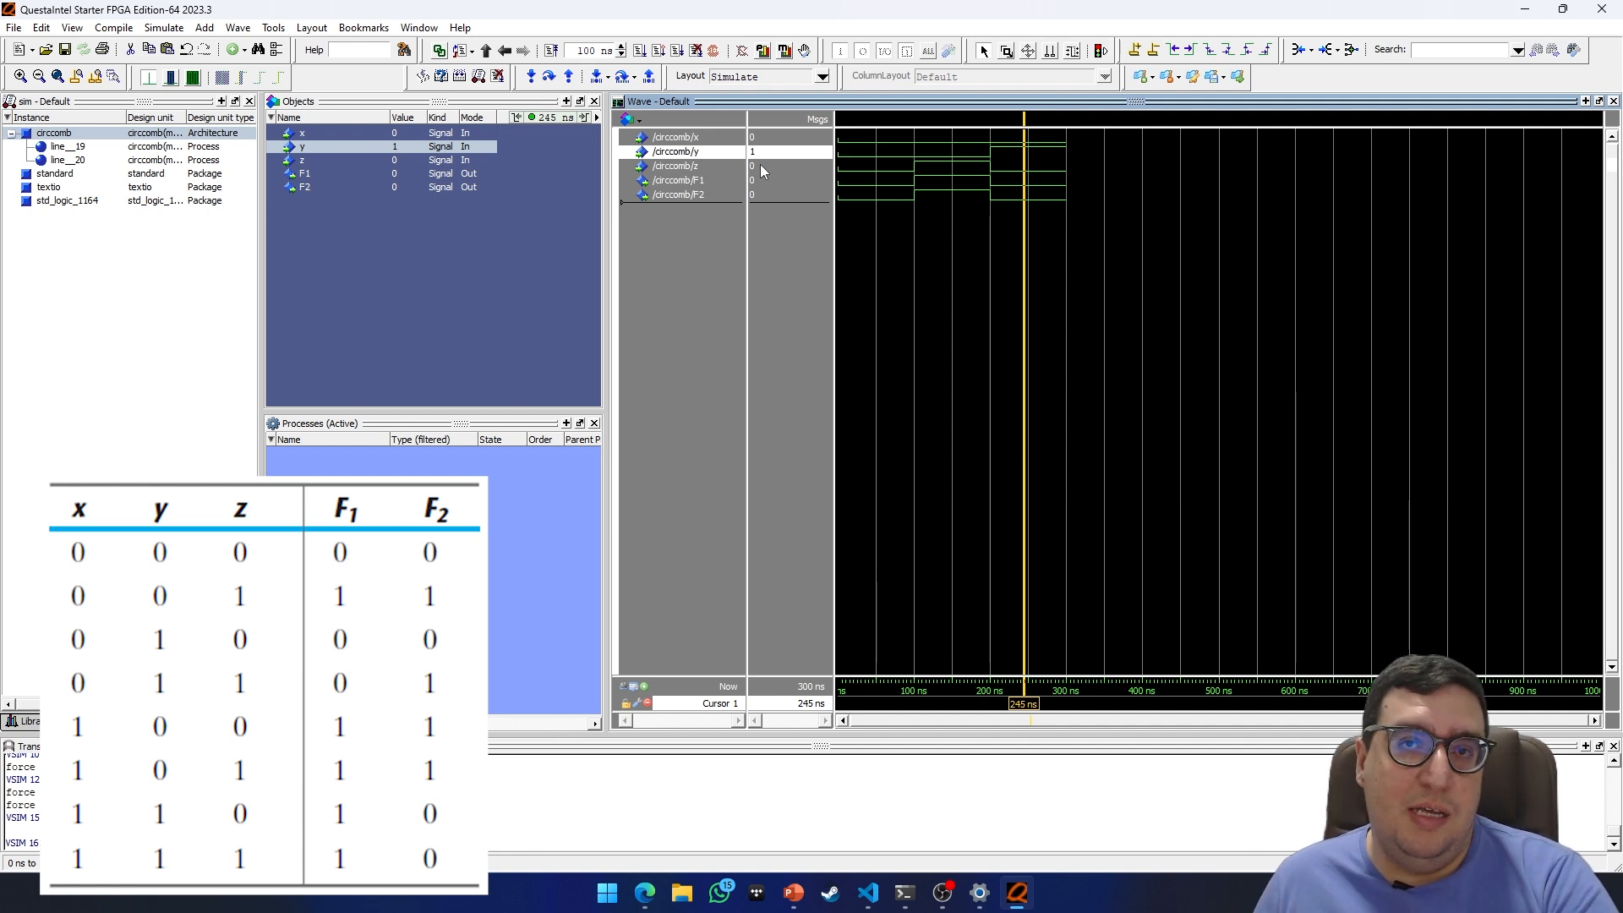
left_click(755, 166)
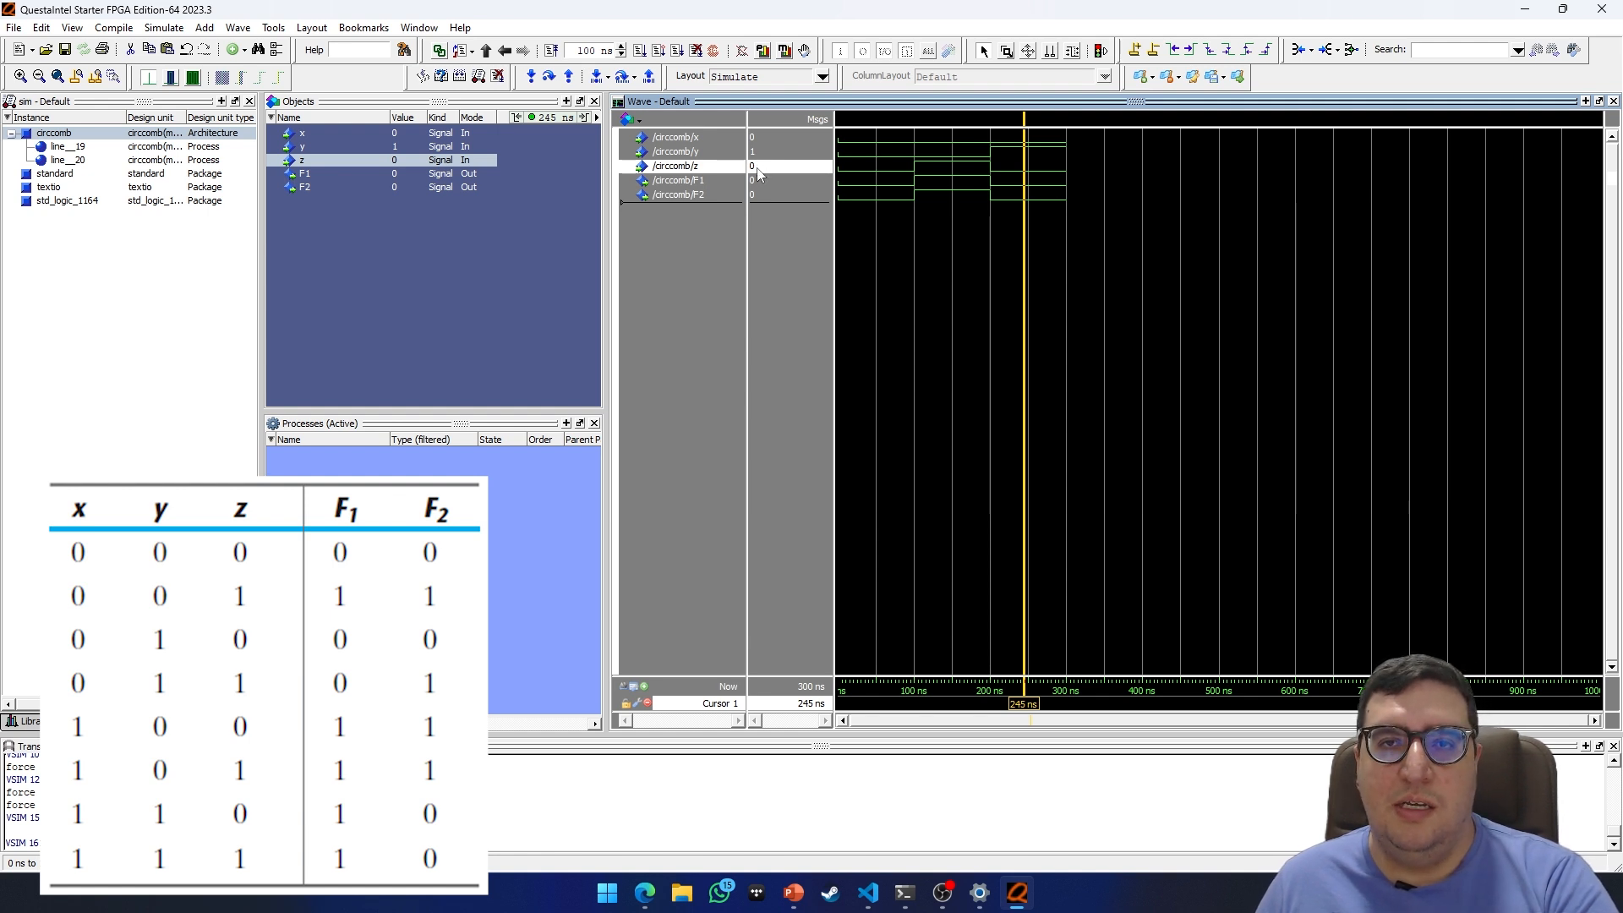
right_click(748, 167)
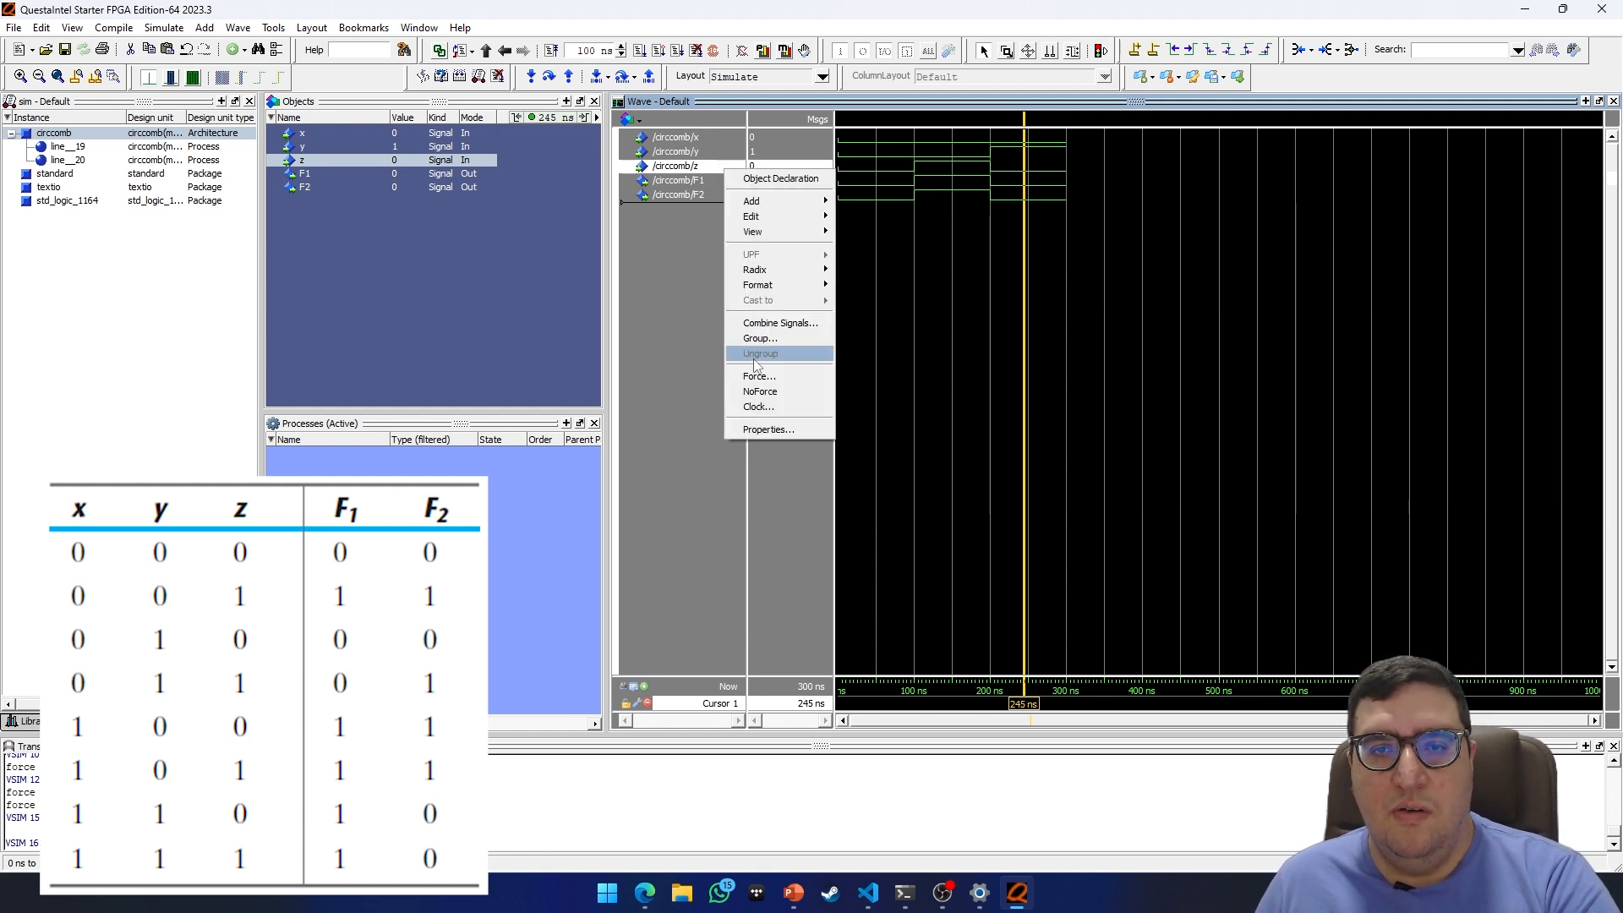
left_click(786, 381)
double_click(798, 438)
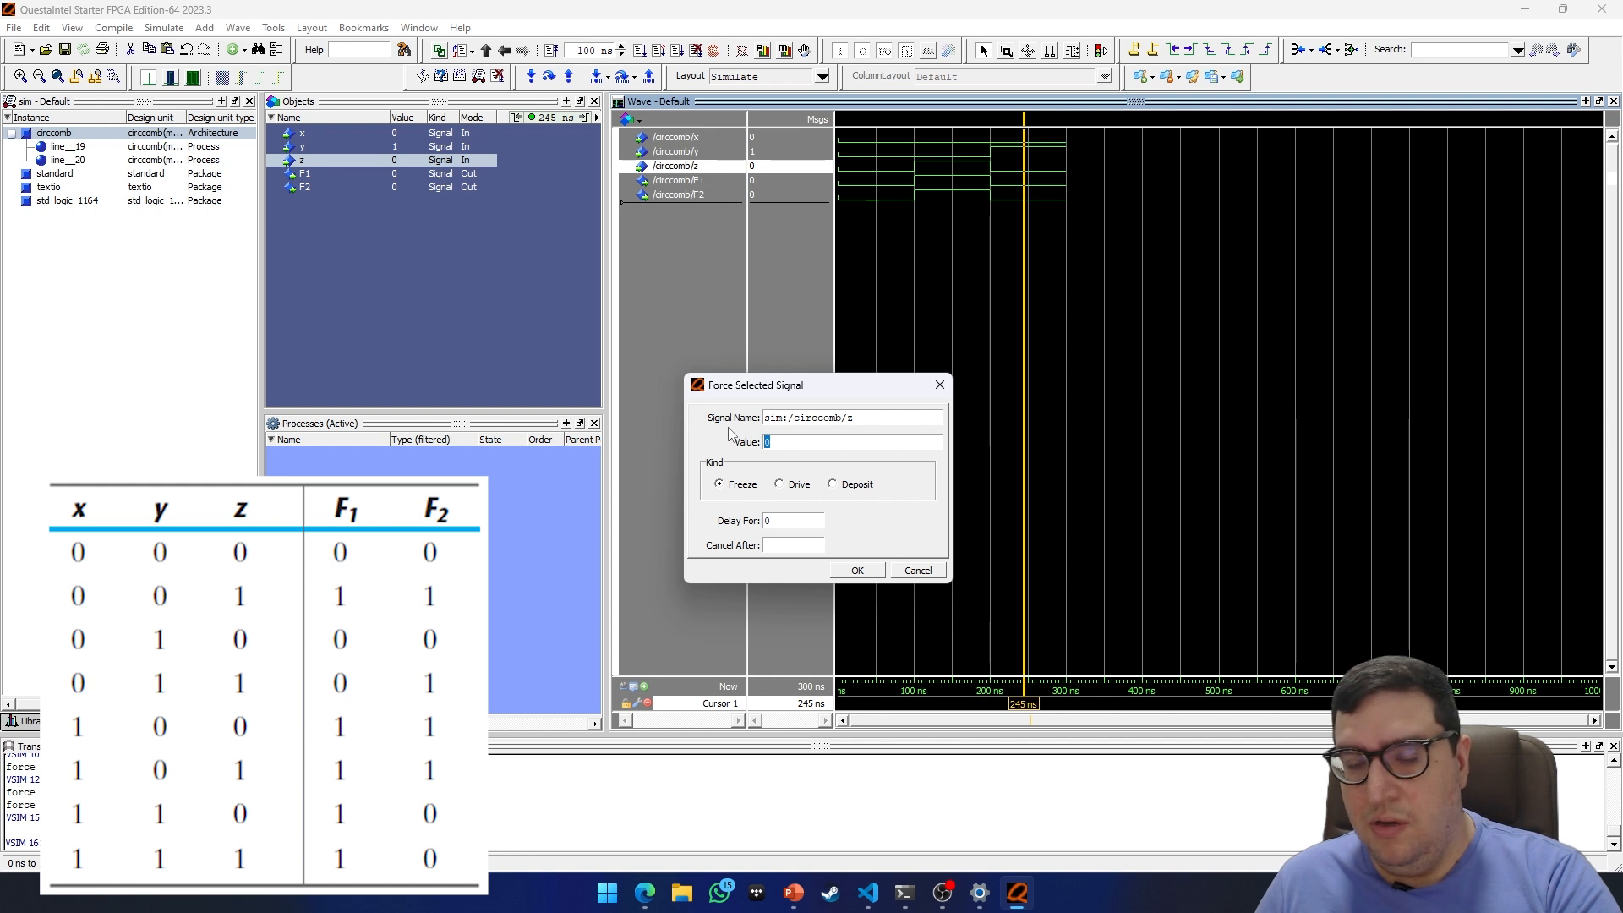
type("1")
key("Return")
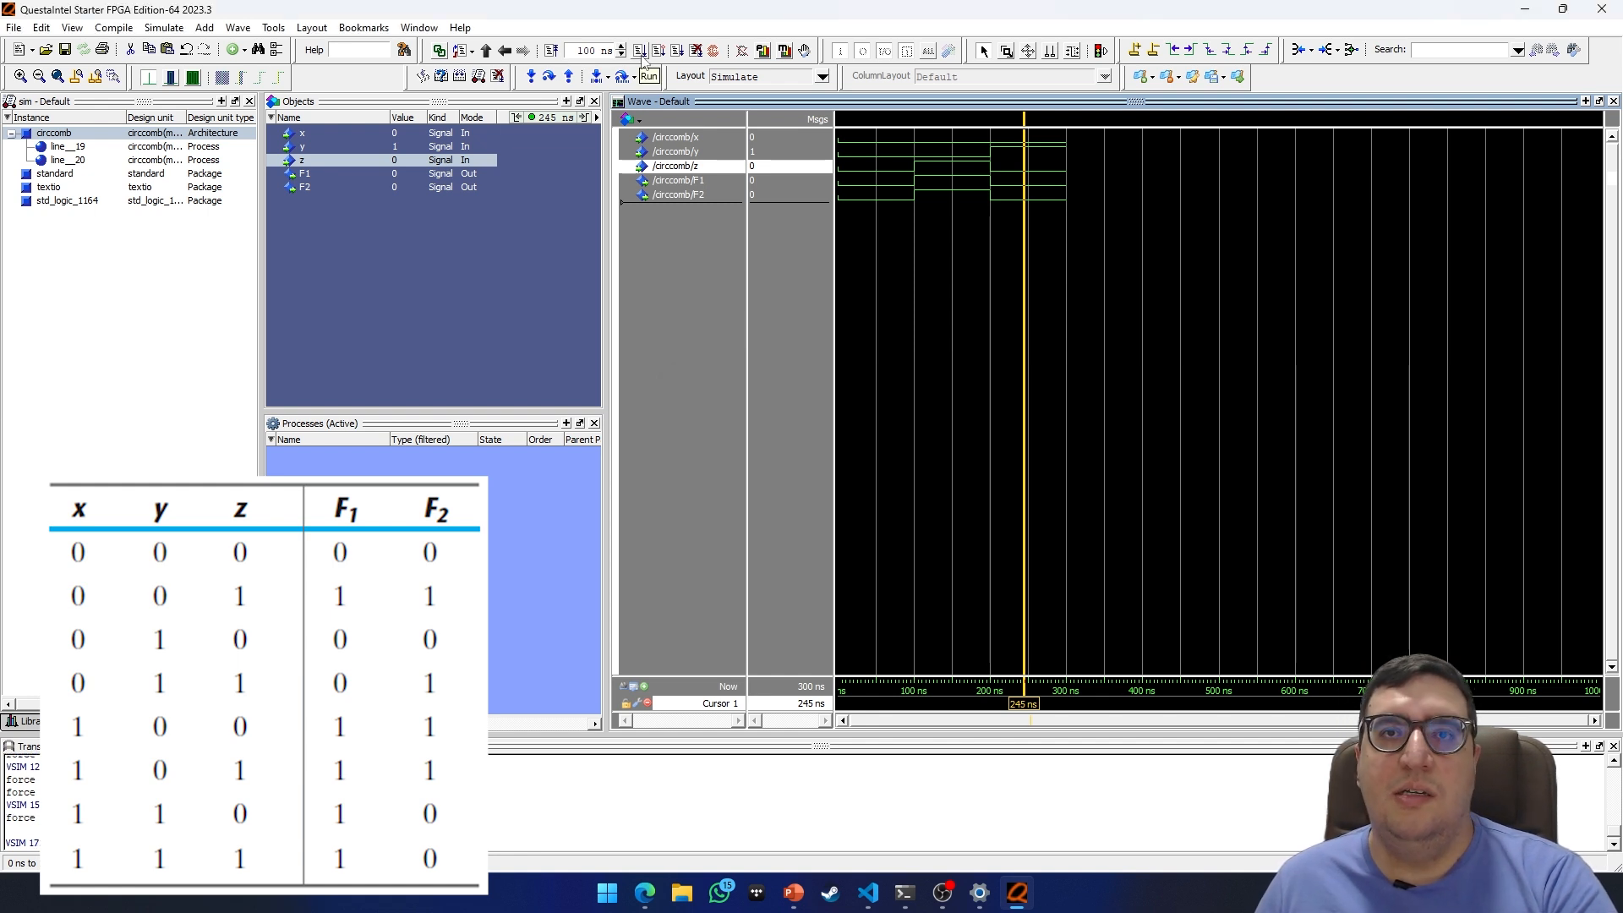
Run the simulation for another 100 ns and move the wave cursor to about 336 ns to check outputs F1 and F2
left_click(640, 50)
left_click(1026, 223)
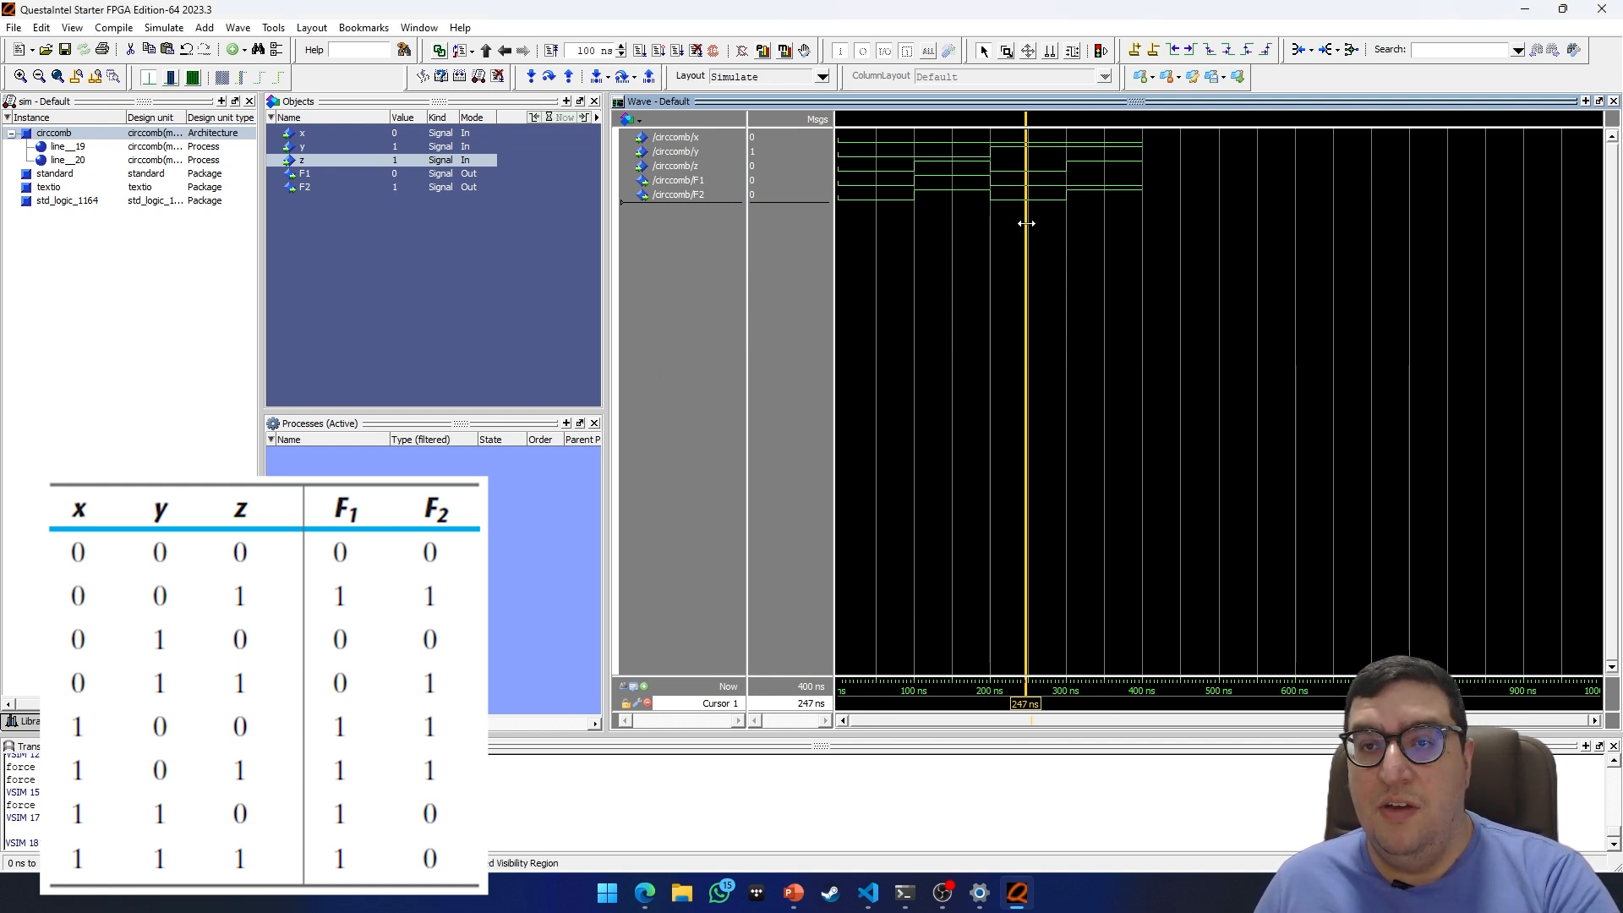
left_click_drag(1026, 224, 1095, 223)
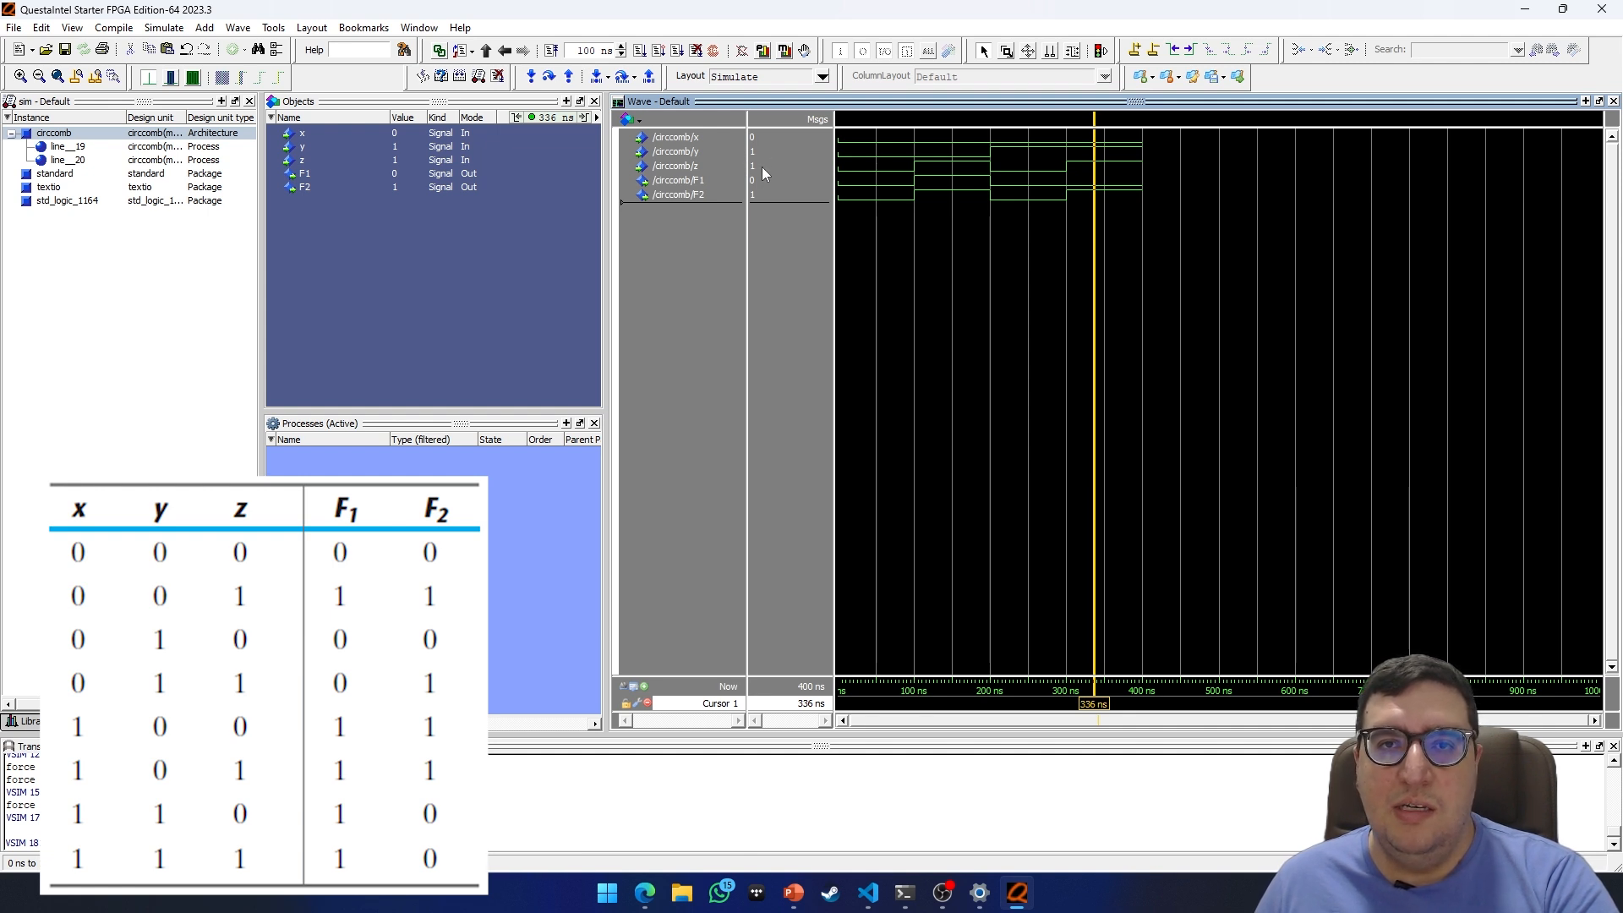
left_click(732, 181)
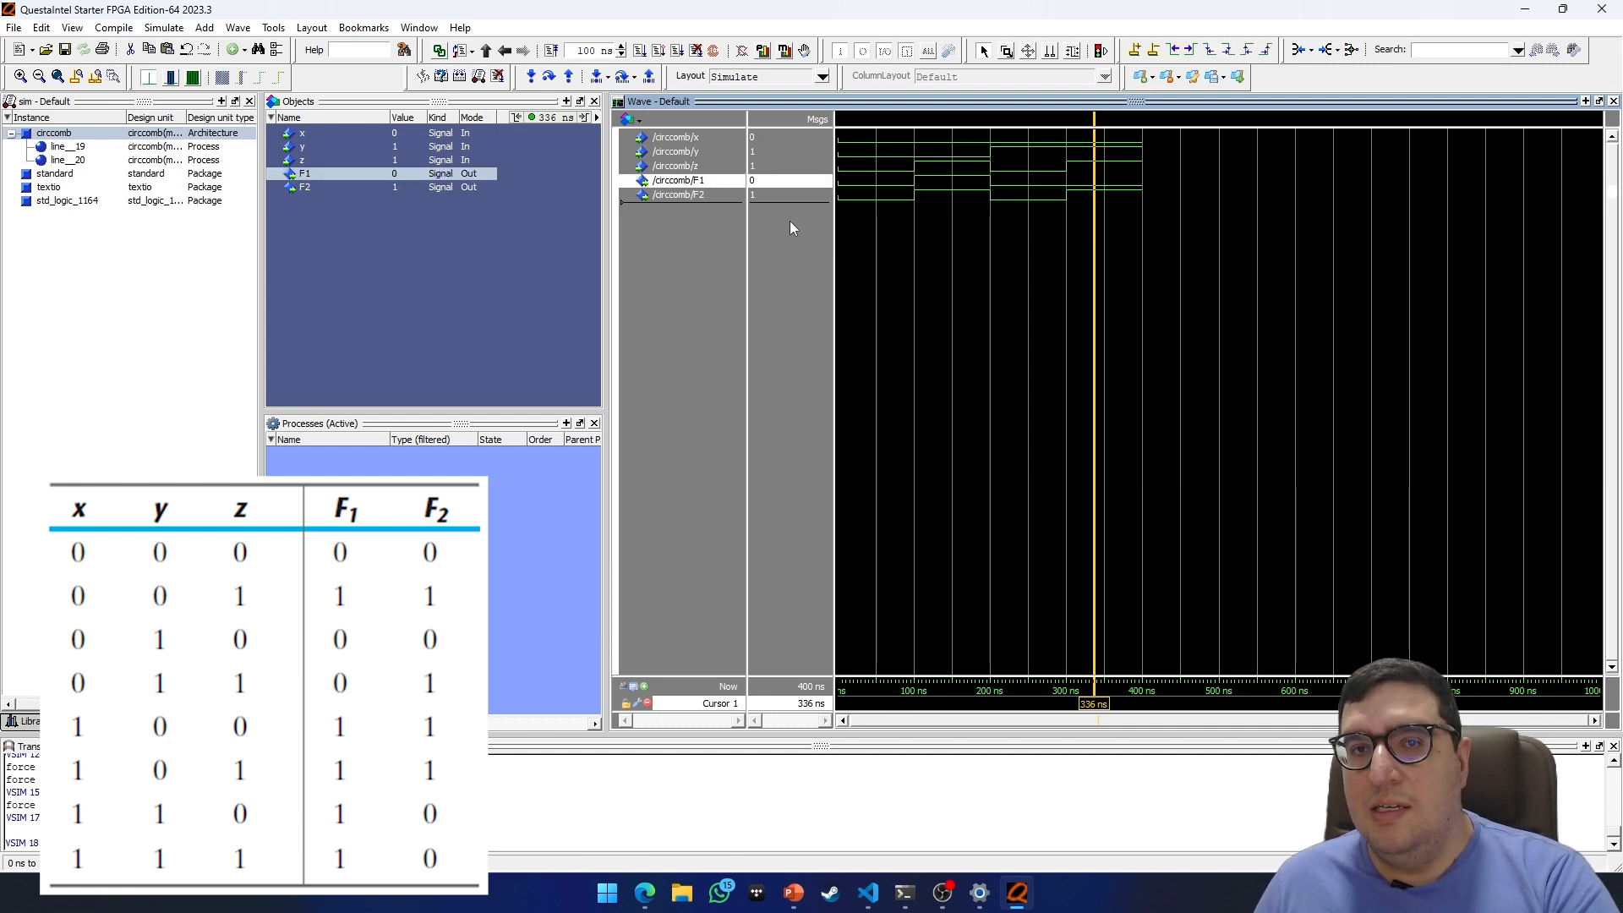
key("Down")
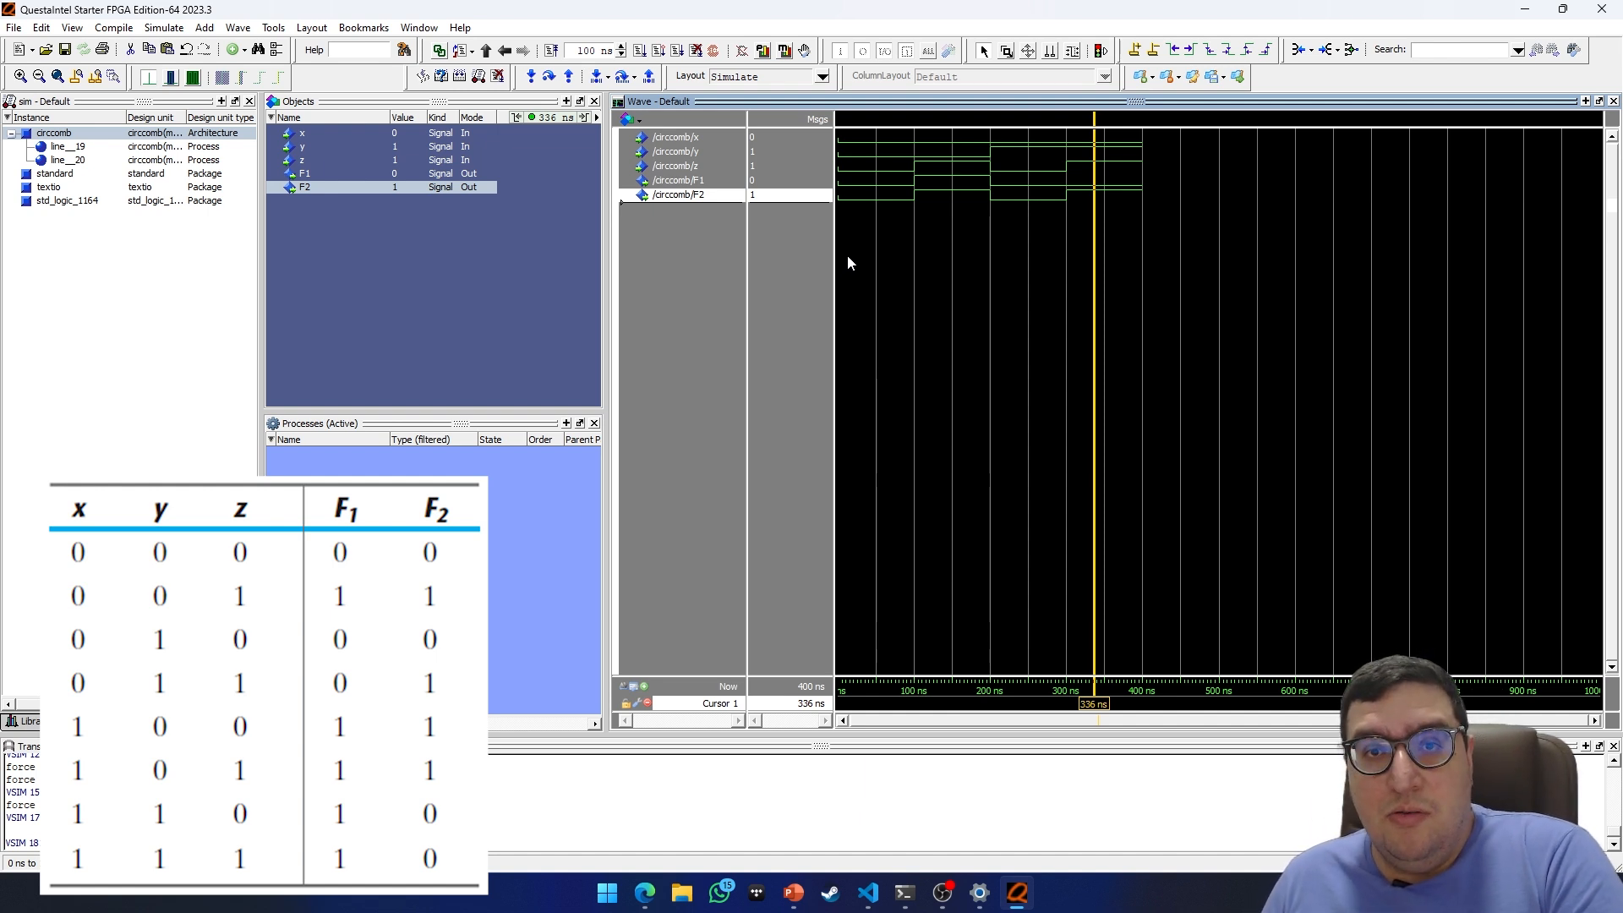
Force the input signal x to 1 with the Freeze kind and a delay of 0
left_click(719, 139)
right_click(719, 138)
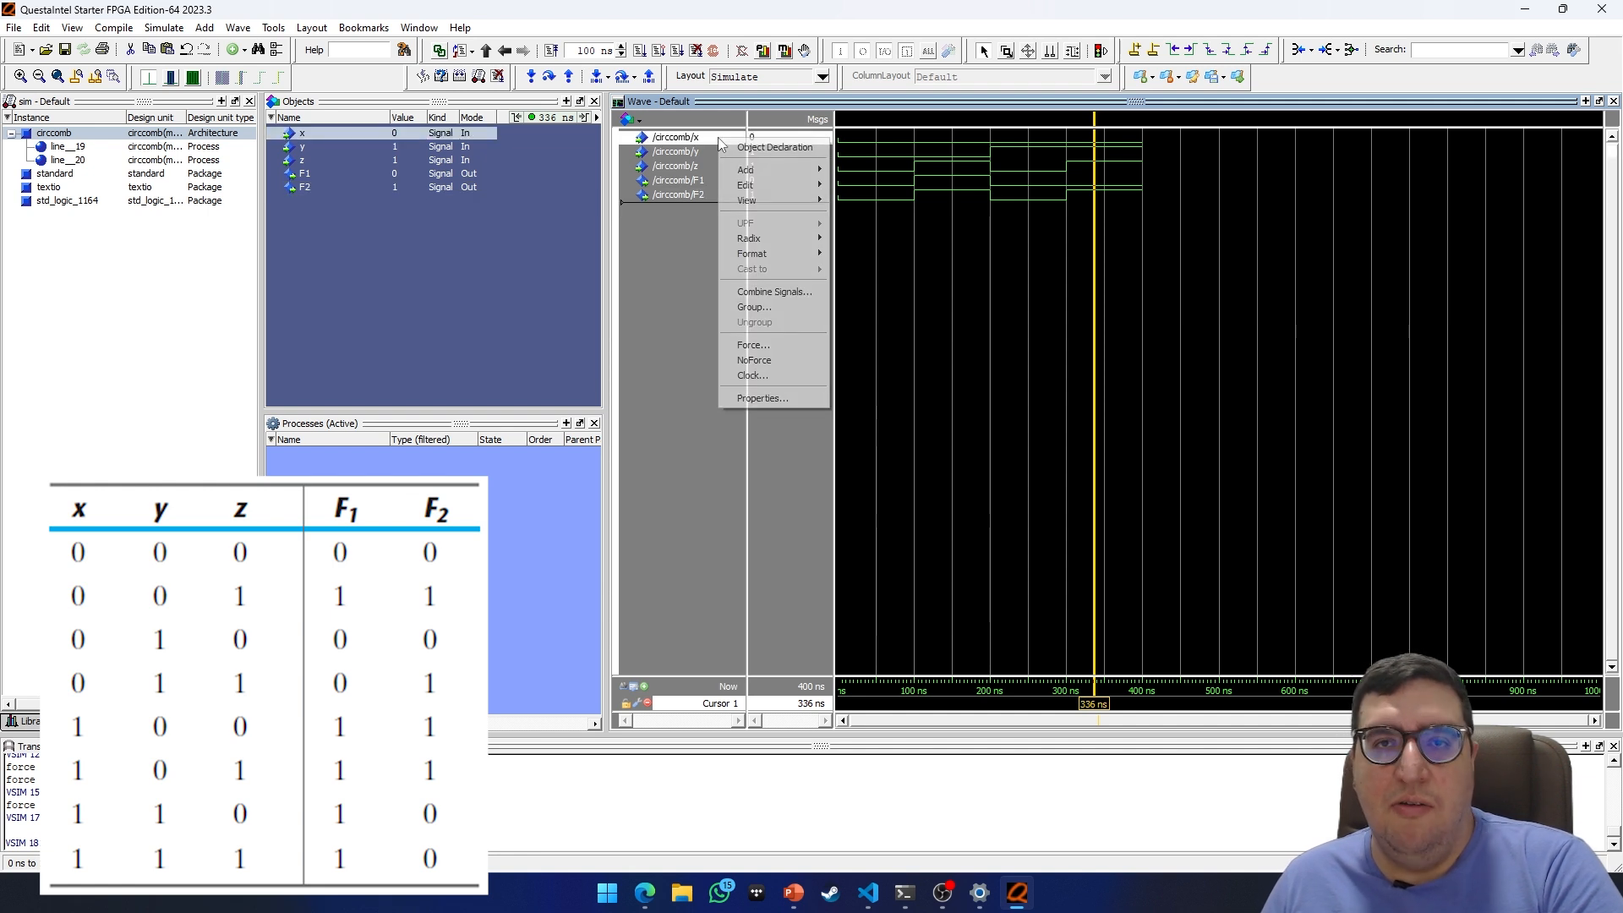
left_click(767, 346)
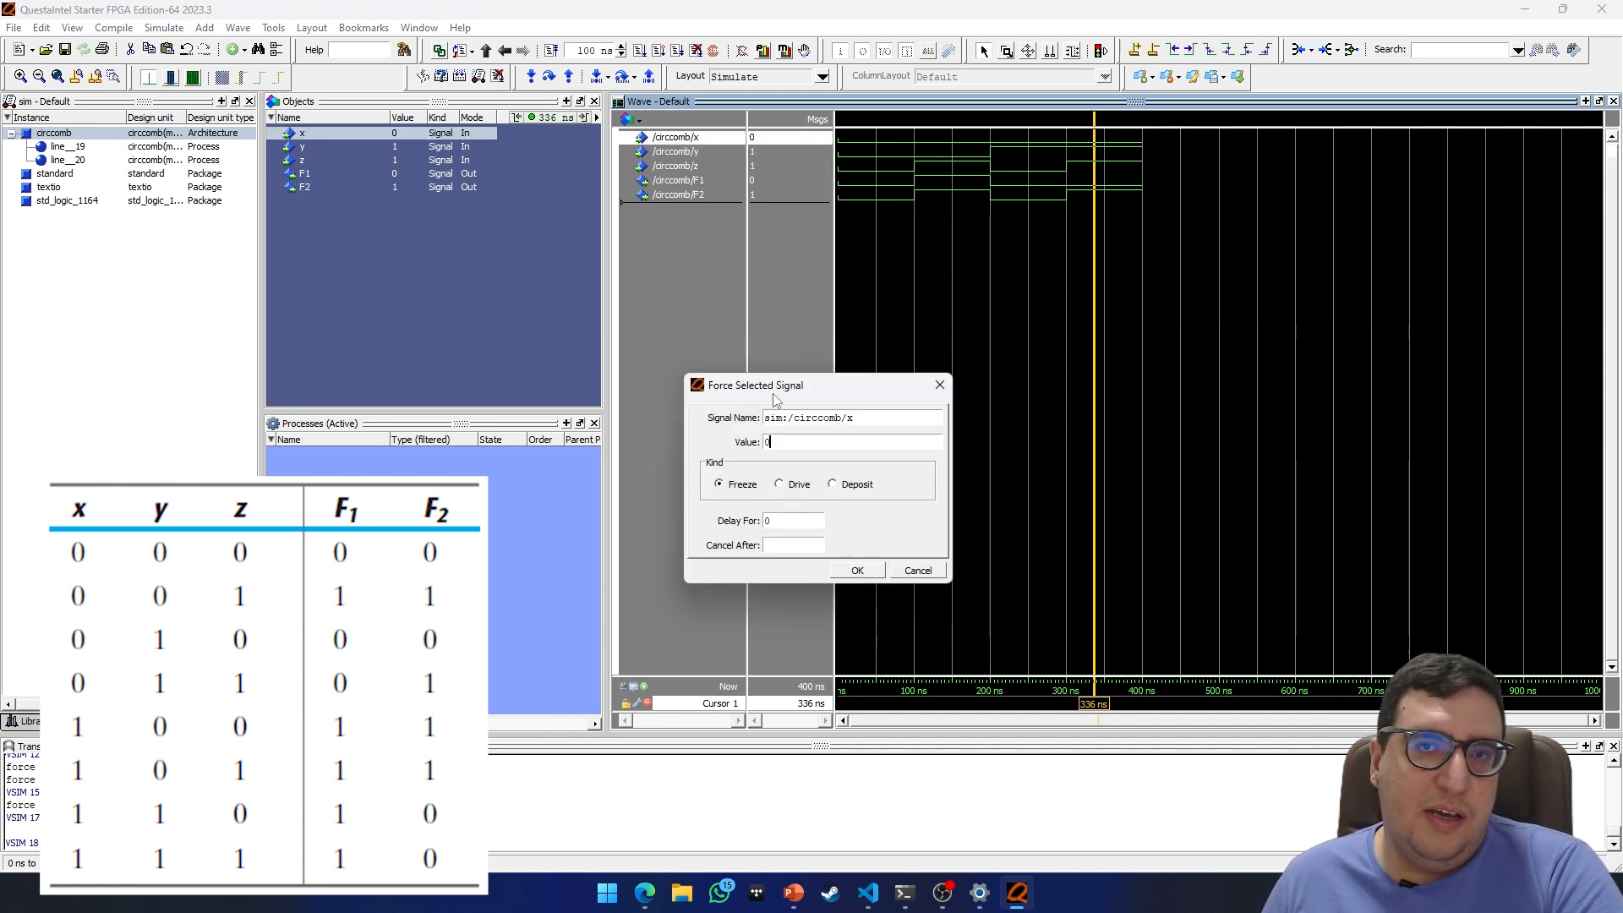
type("1")
key("Return")
Force the input signal y to 0 with the Freeze kind and a delay of 0
left_click(708, 151)
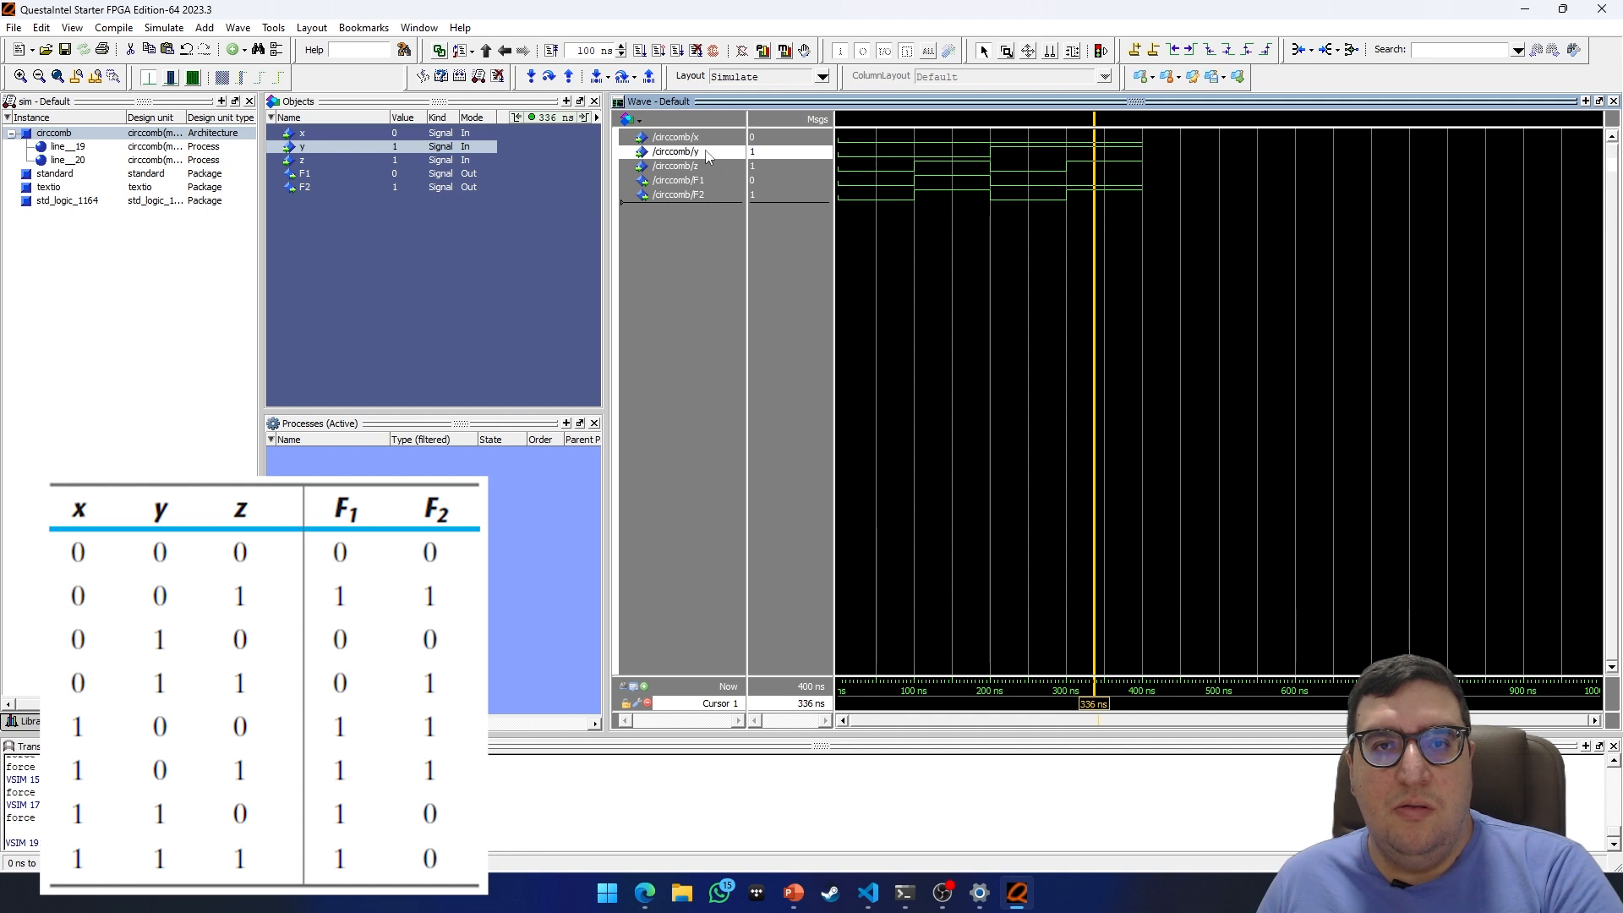
right_click(709, 152)
left_click(761, 358)
key("BackSpace")
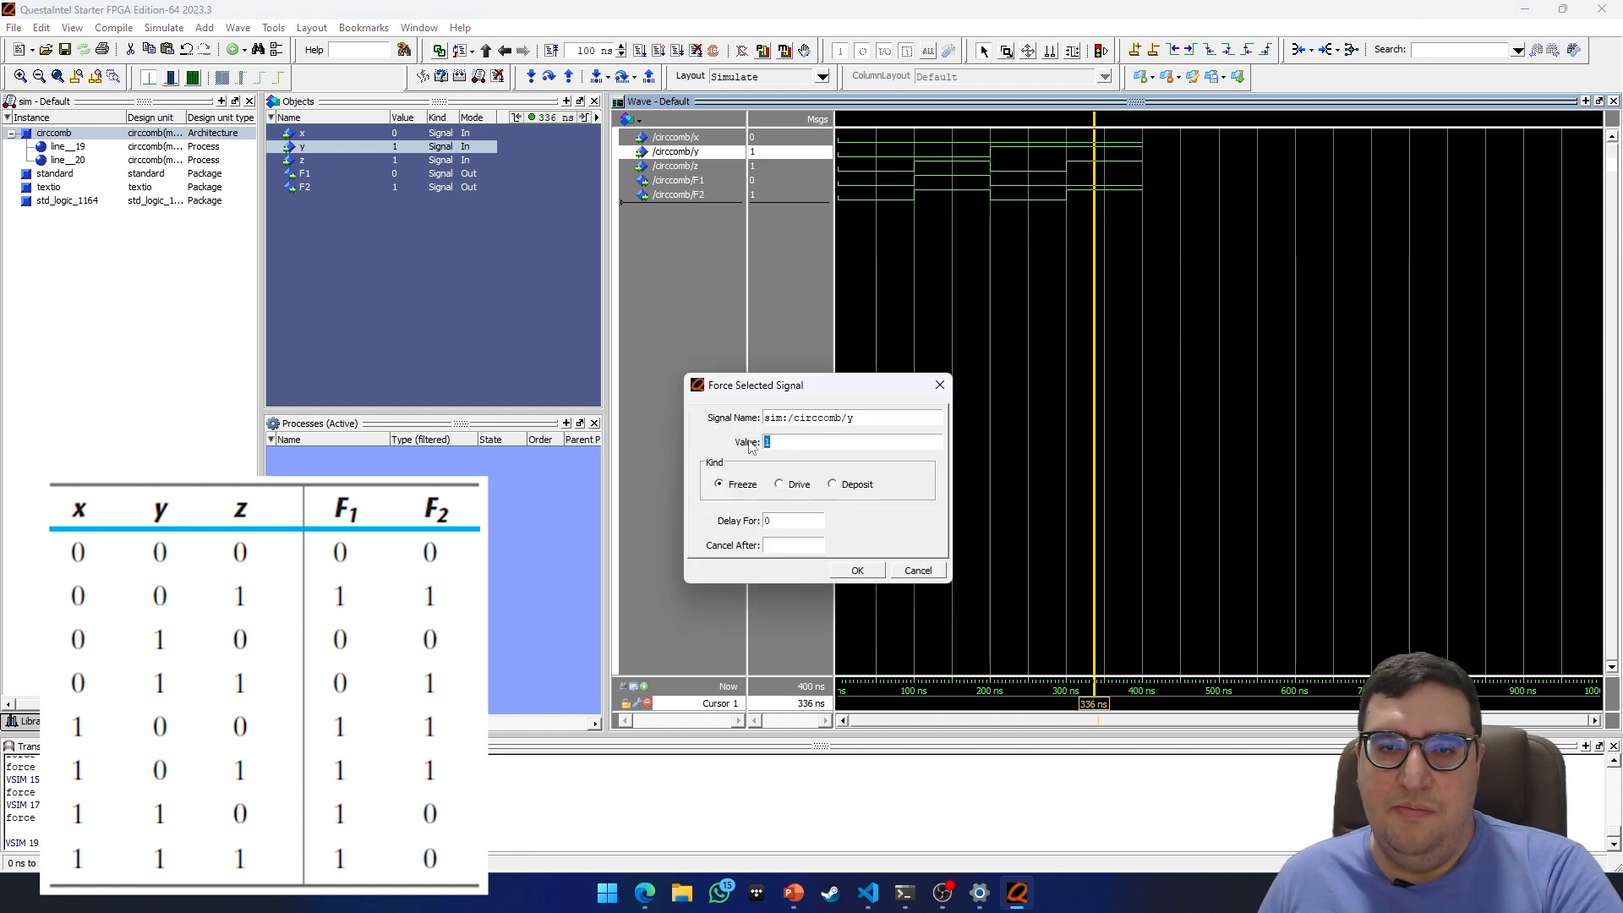
type("0")
key("Return")
Force the input signal z to 0 with the Freeze kind, completing the combination x=1, y=0, z=0
left_click(695, 165)
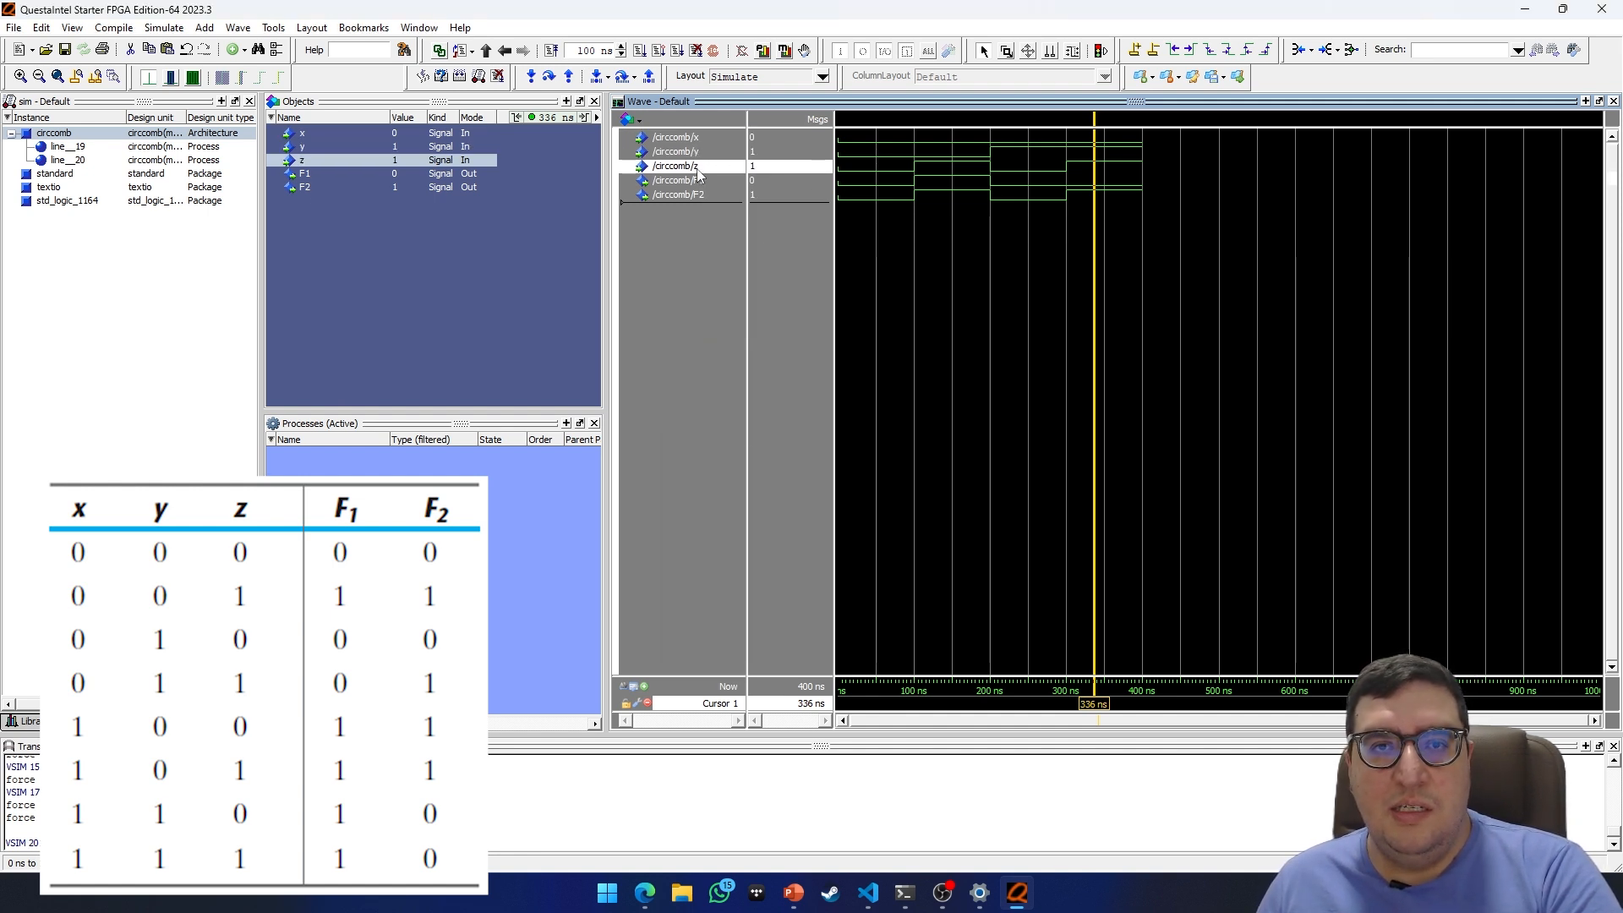
right_click(695, 166)
left_click(744, 373)
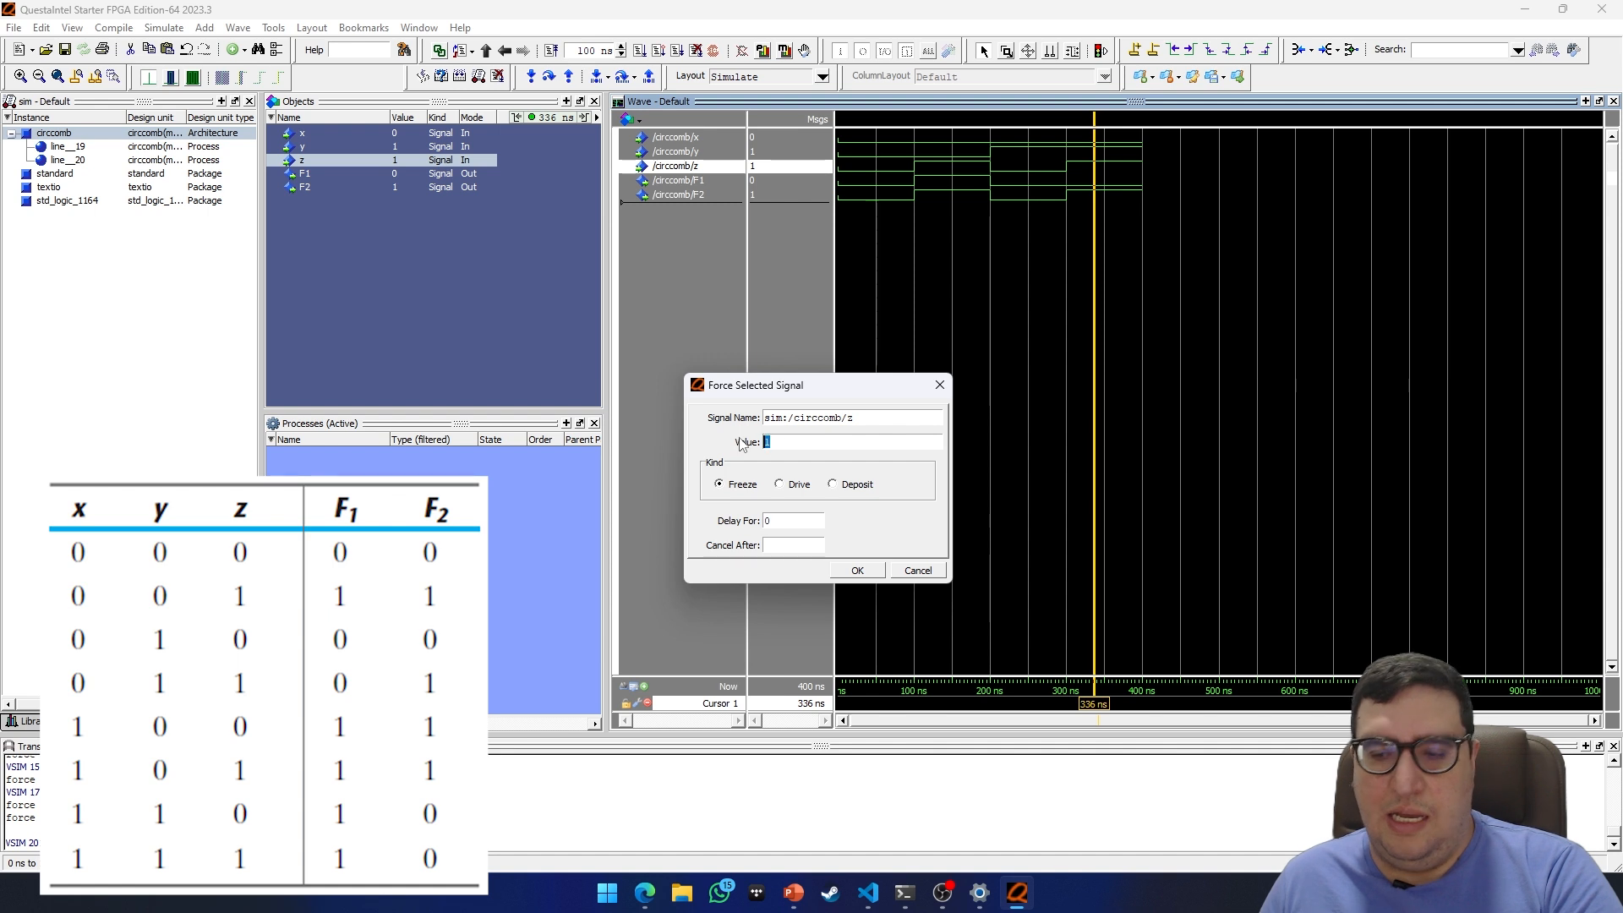
key("Return")
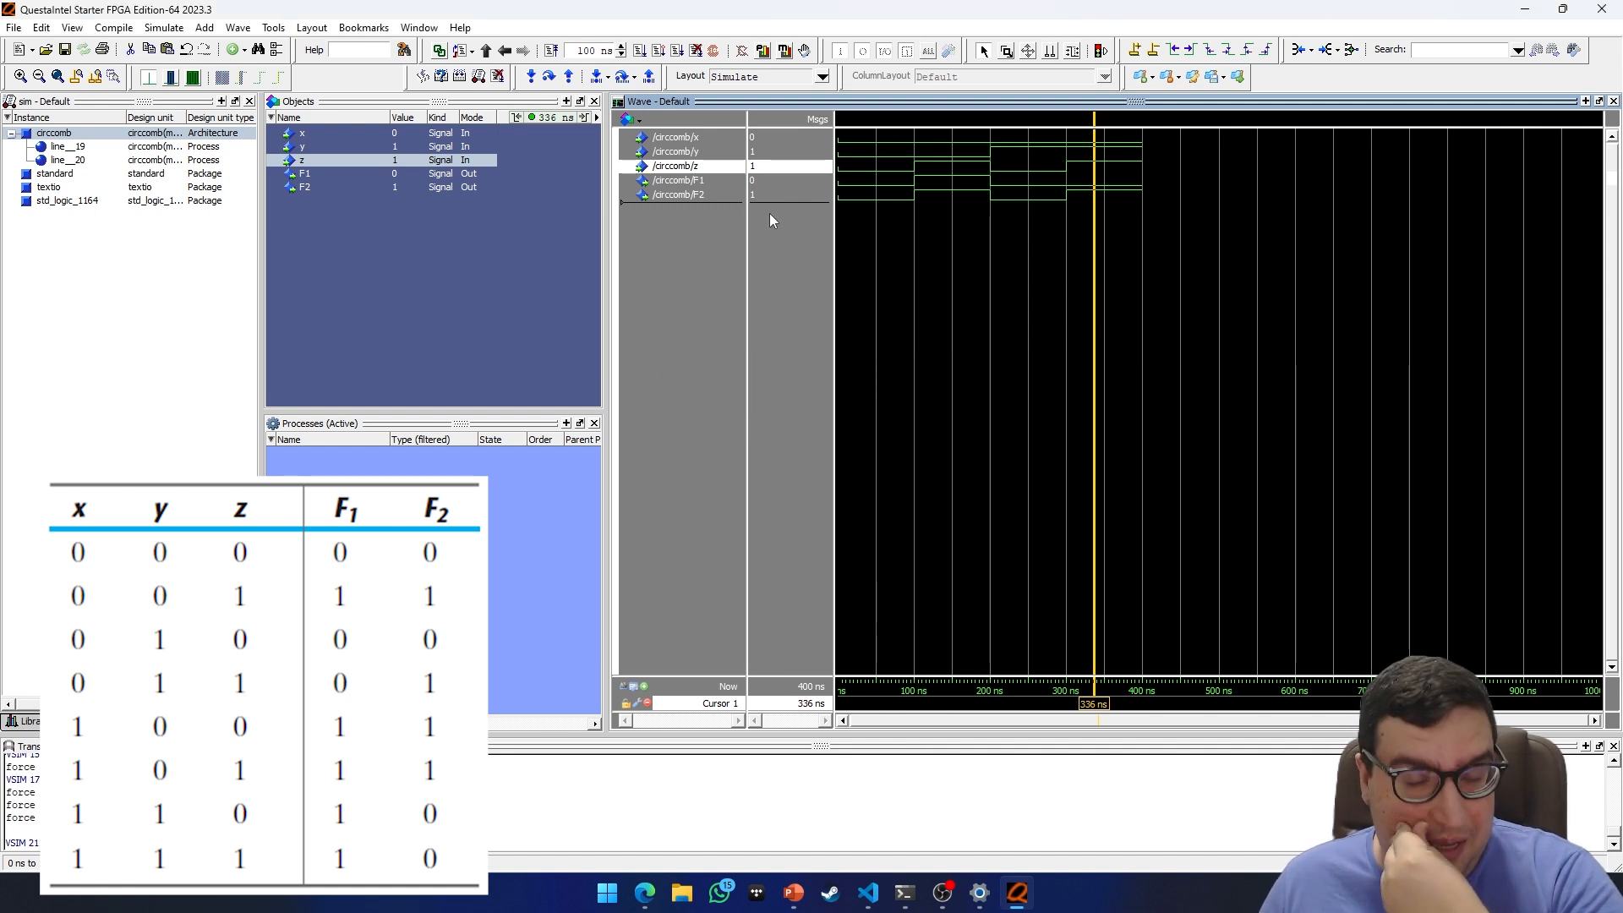
Run the simulation for another 100 ns and move the wave cursor to about 429 ns to check F1 and F2
left_click(640, 52)
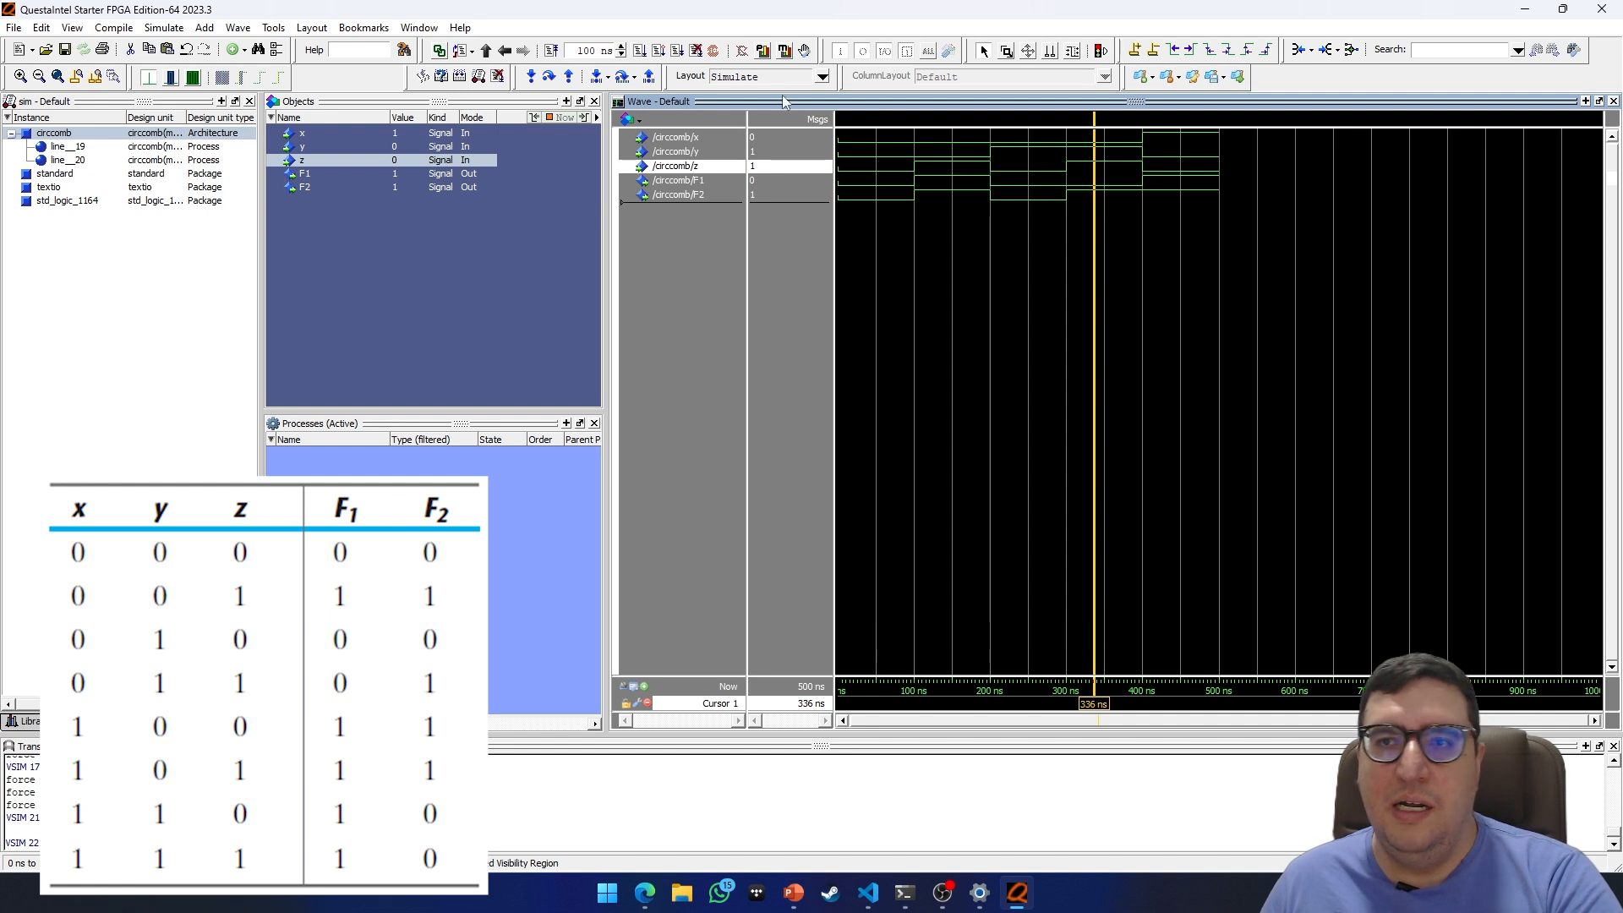
left_click(1090, 186)
left_click_drag(1090, 190, 1165, 186)
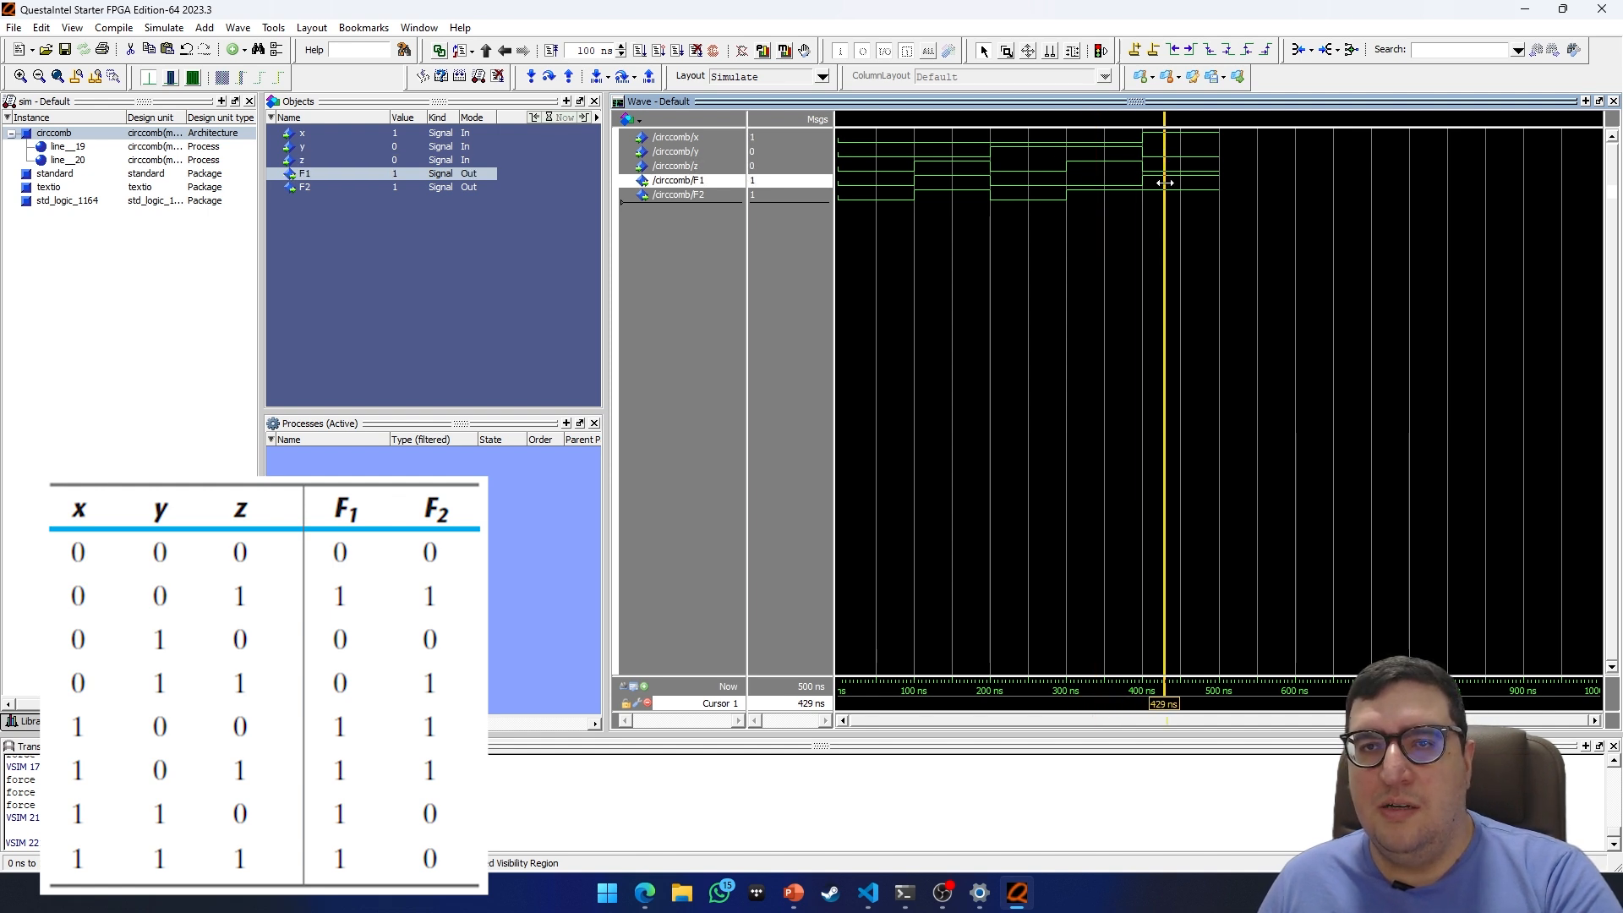
left_click(757, 195)
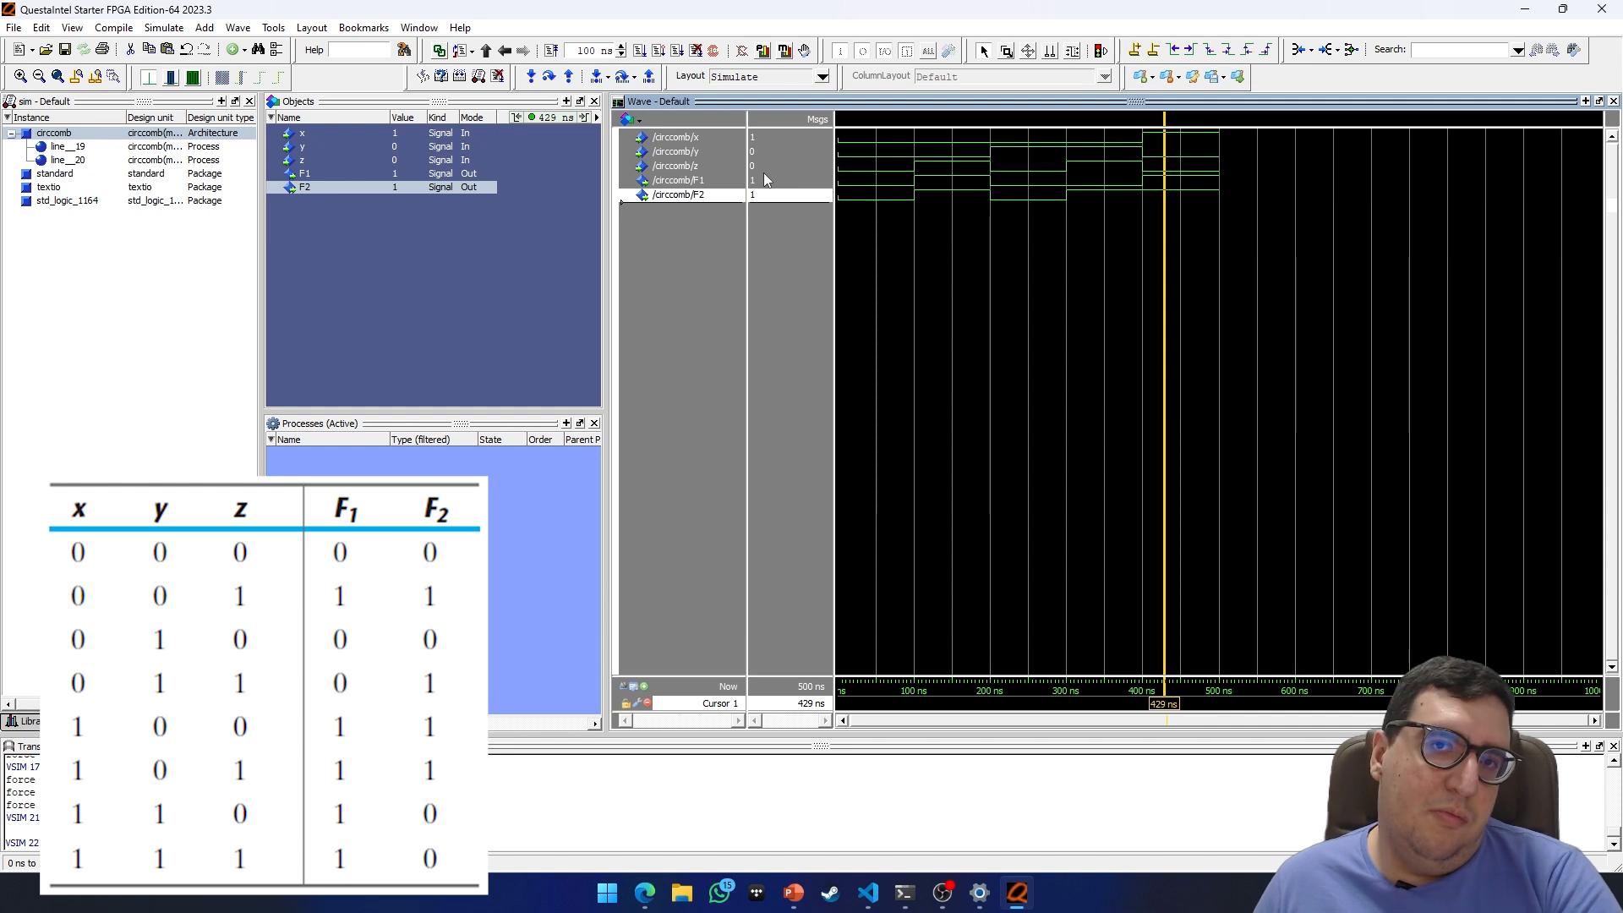
Force the input signal z to 1 with the Freeze kind, keeping x at 1 and y at 0
right_click(701, 168)
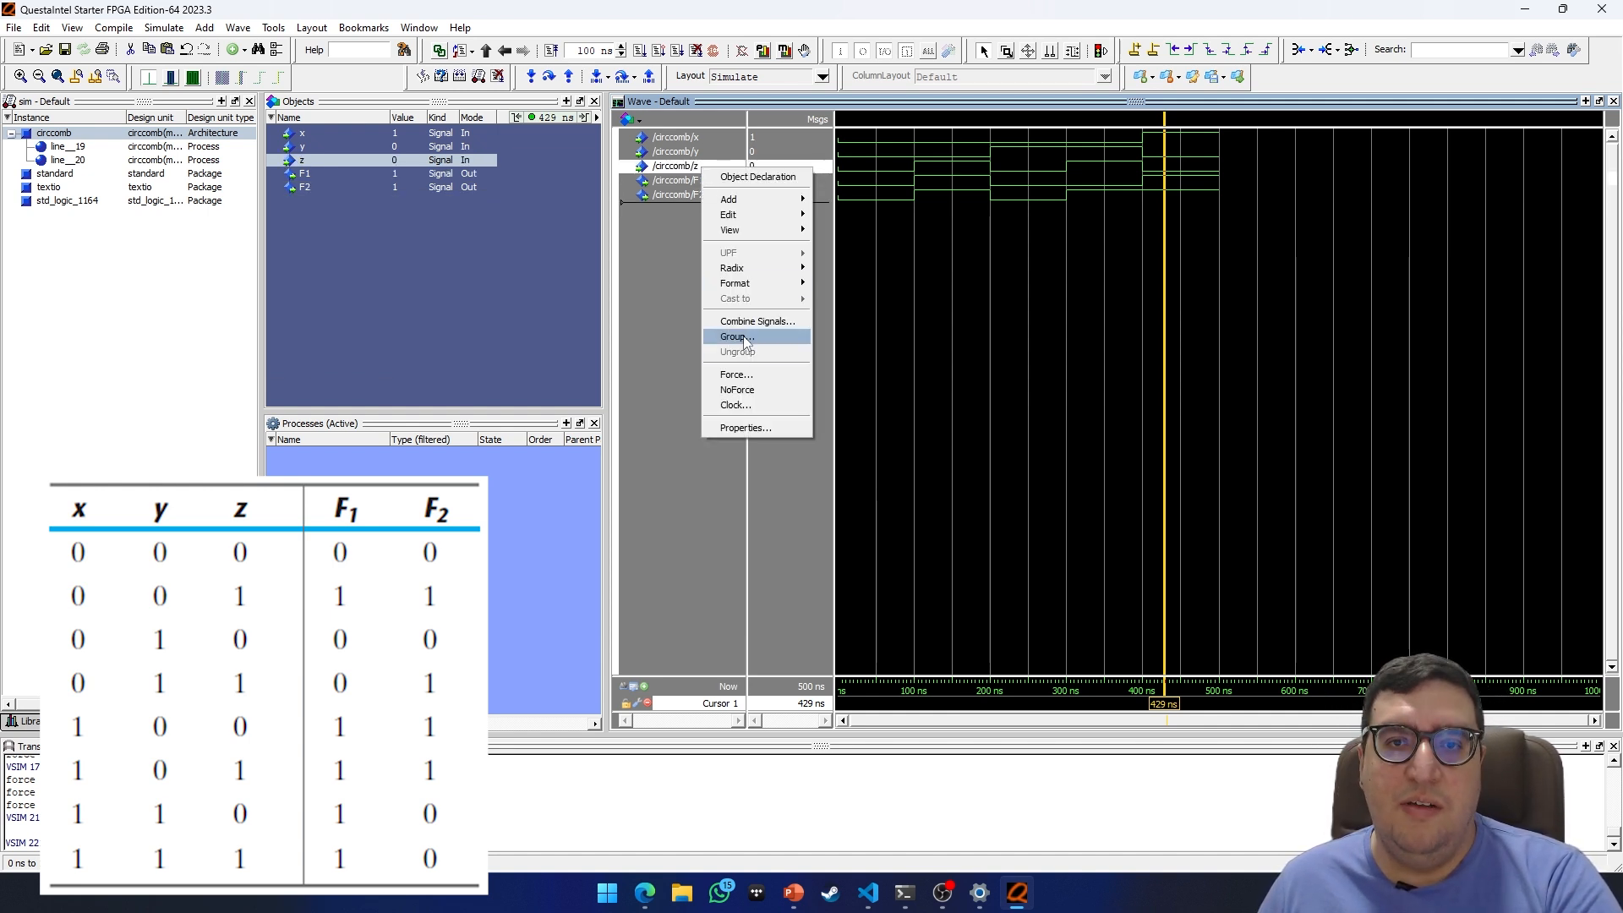
left_click(732, 375)
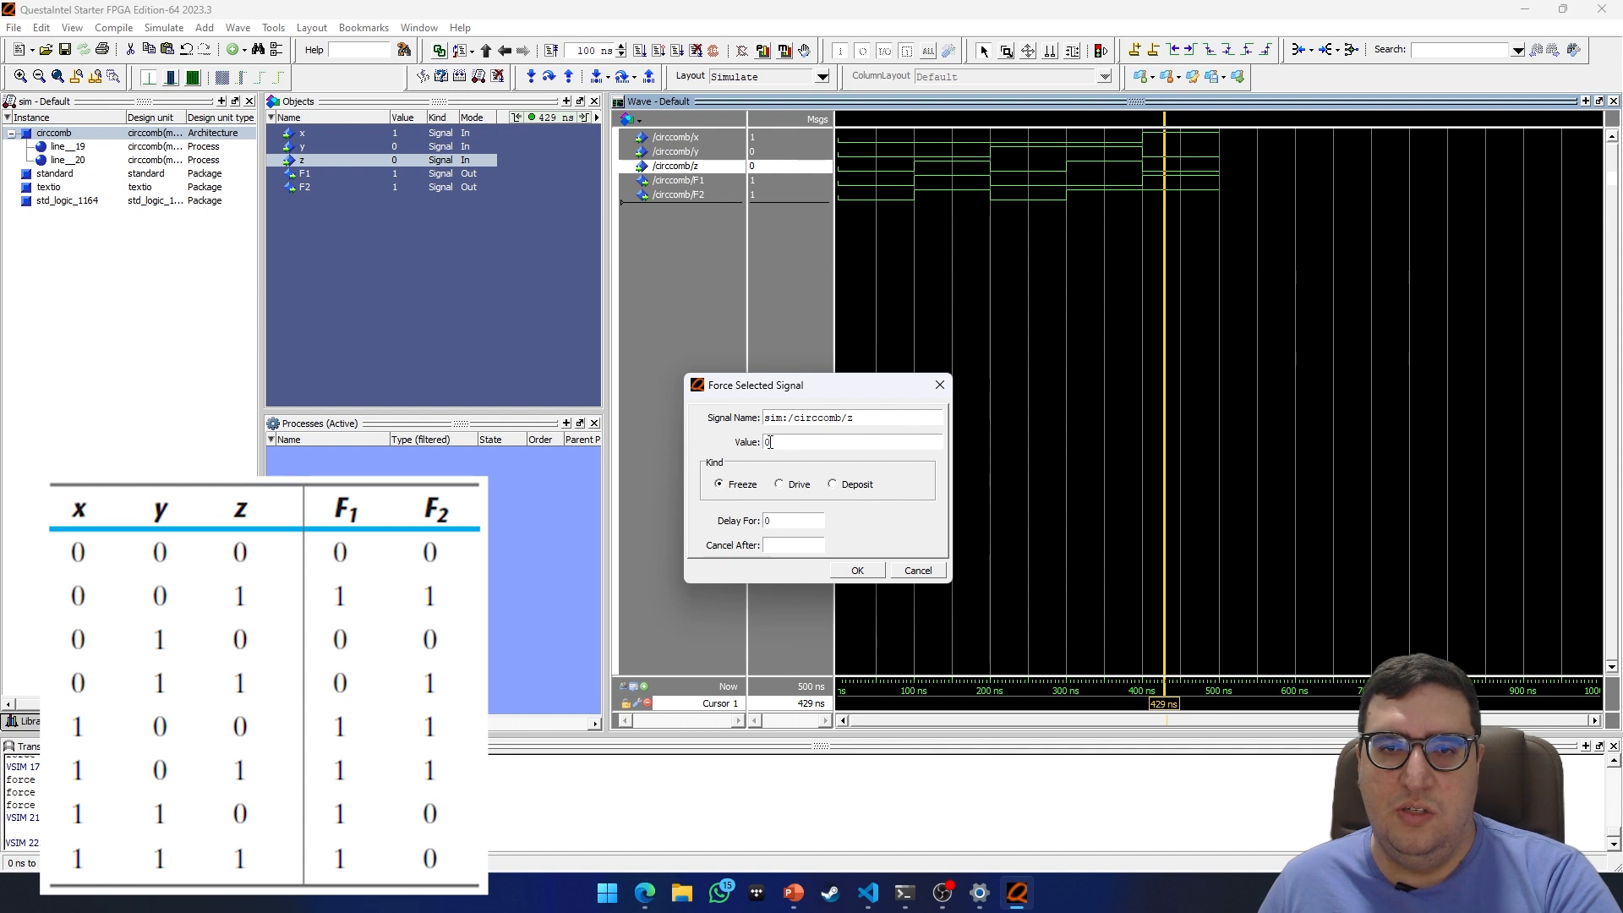
type("1")
key("Return")
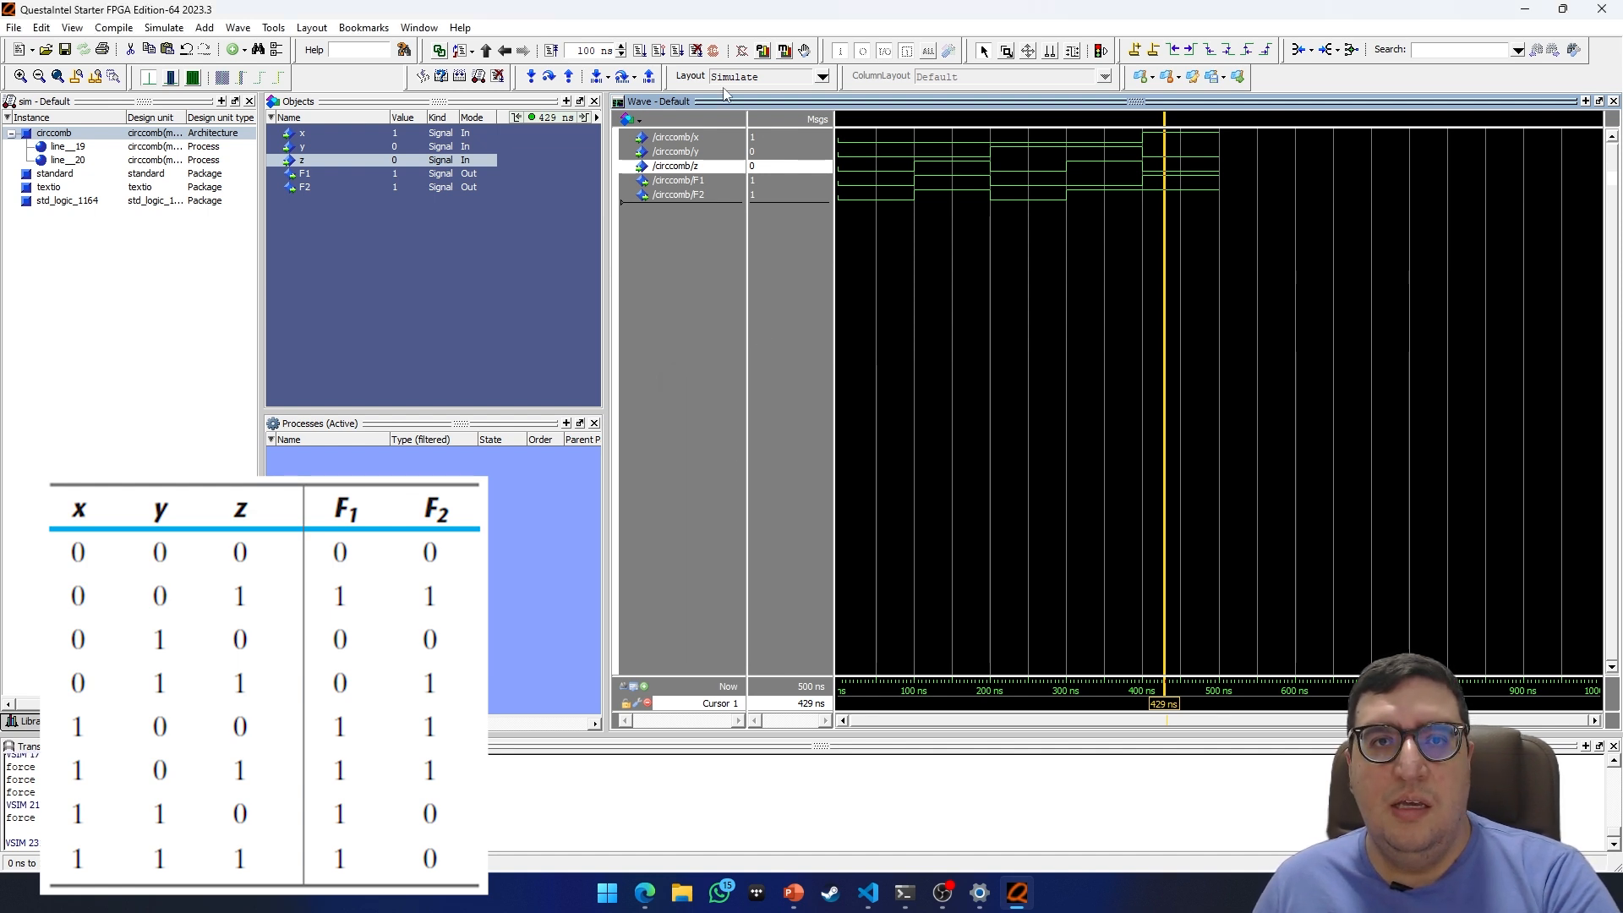
Run the simulation for another 100 ns and move the wave cursor to about 541 ns to check F1 and F2
left_click(639, 54)
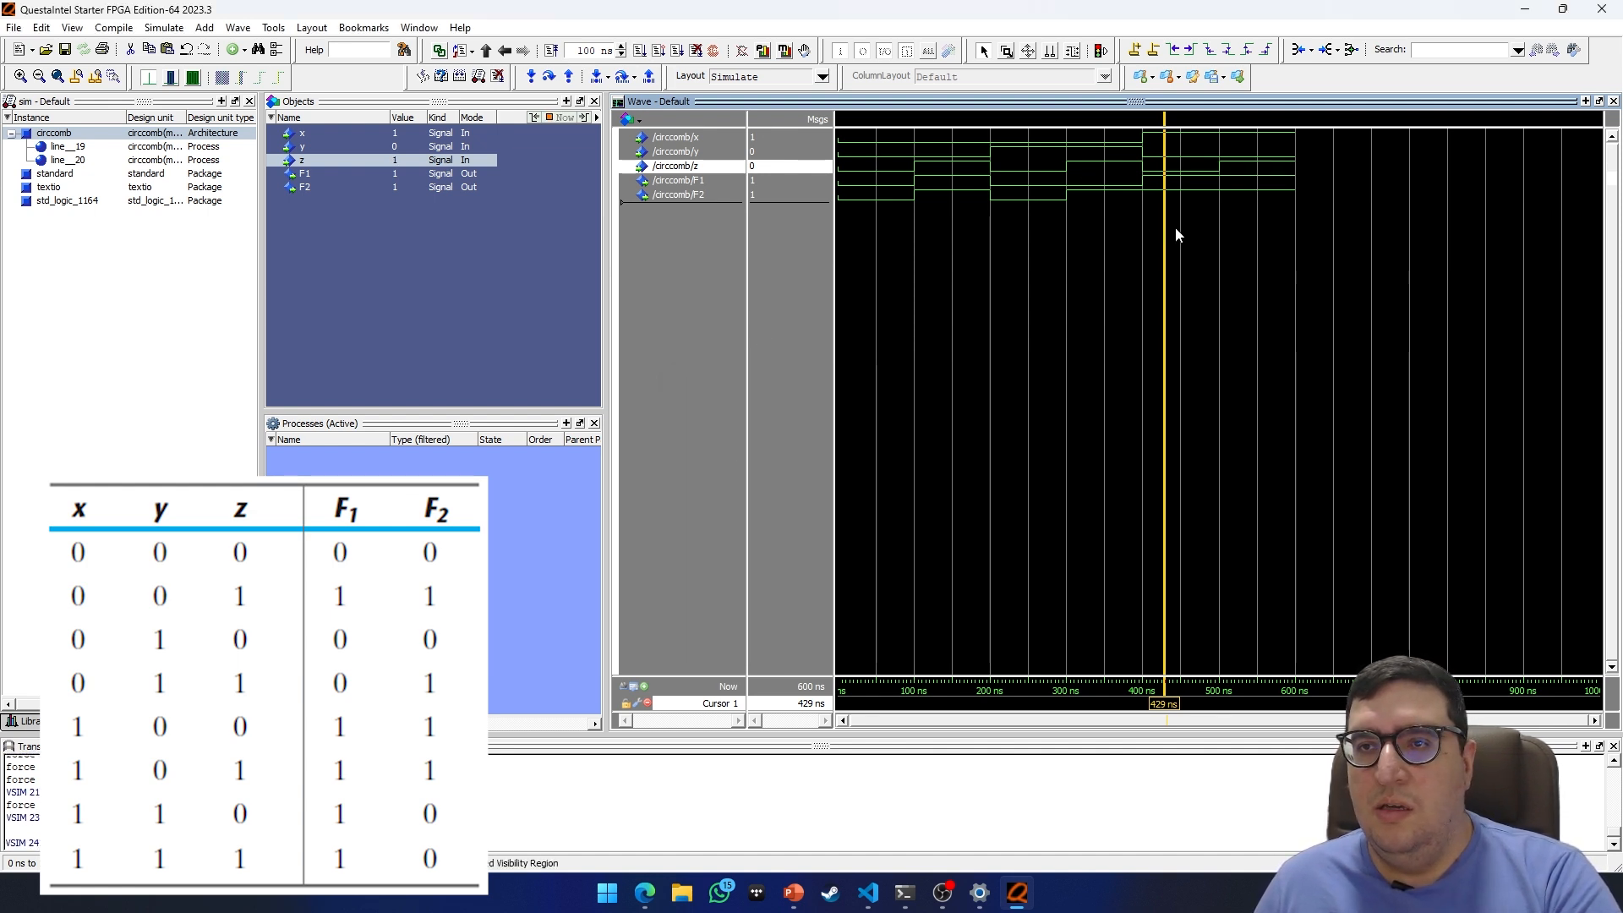
left_click_drag(1167, 235, 1250, 227)
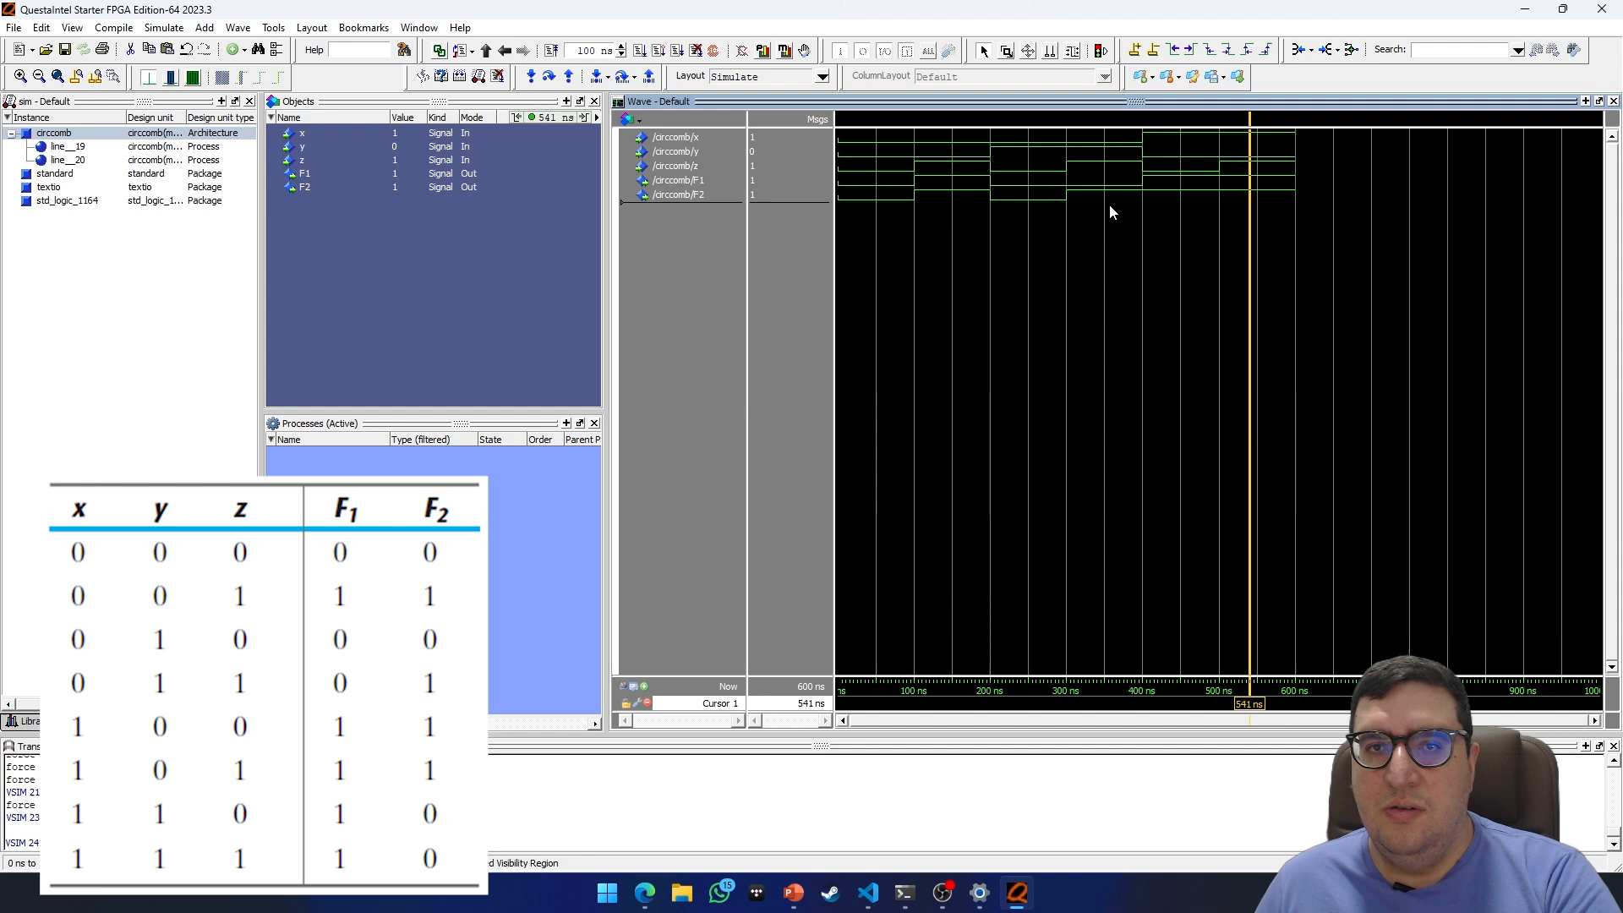
left_click(710, 185)
left_click(714, 194)
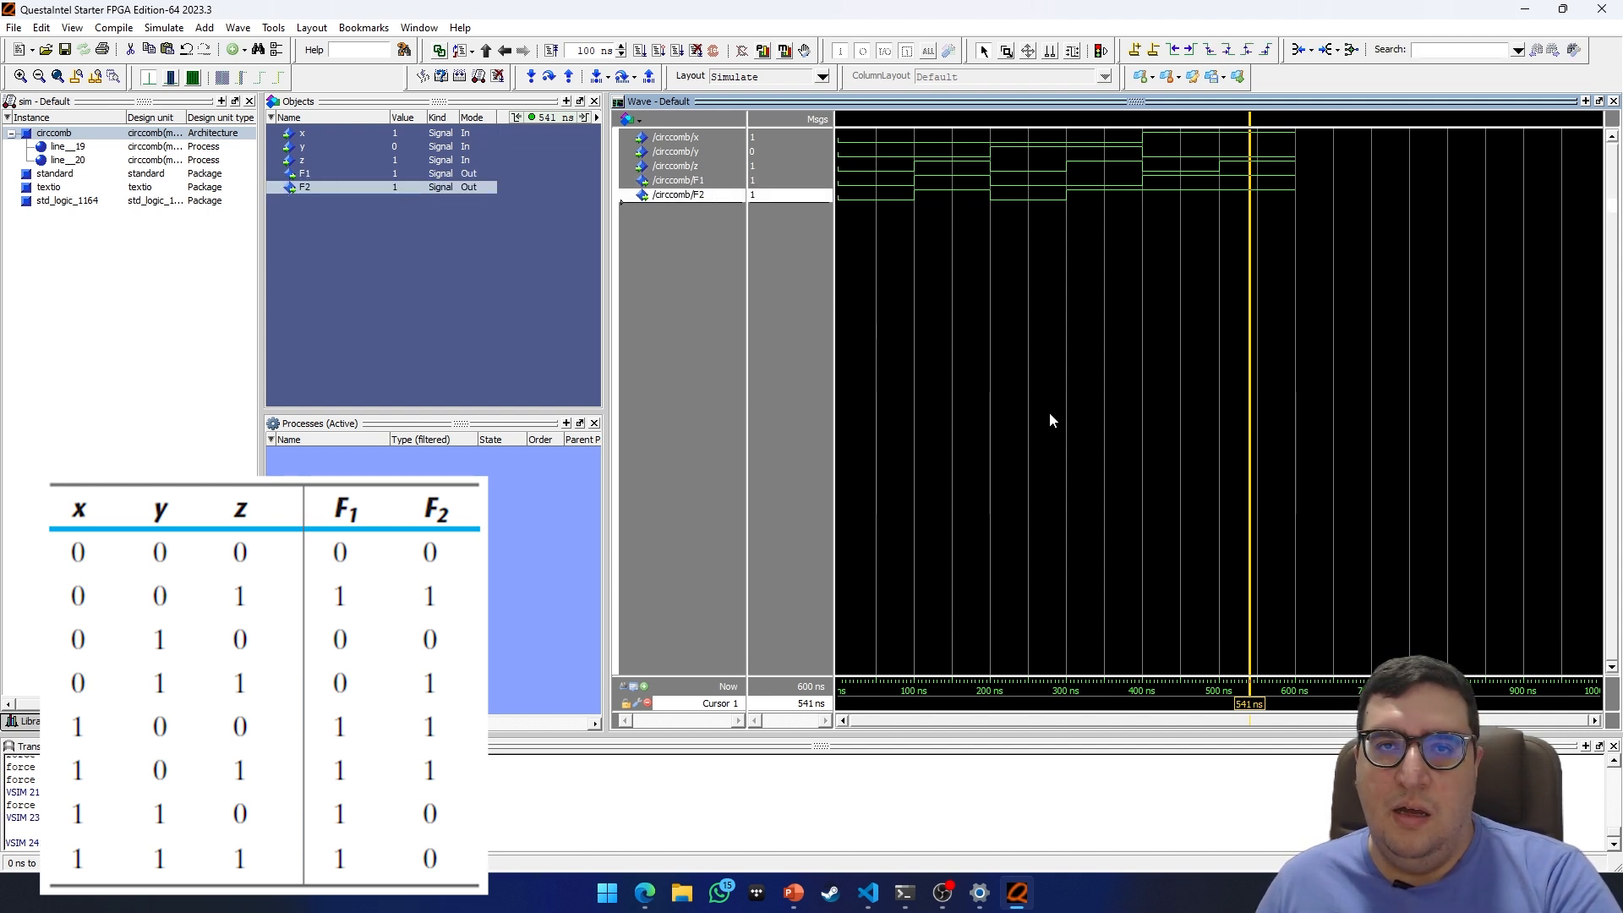
Force the input signal y to 1 with the Freeze kind and a delay of 0
right_click(710, 150)
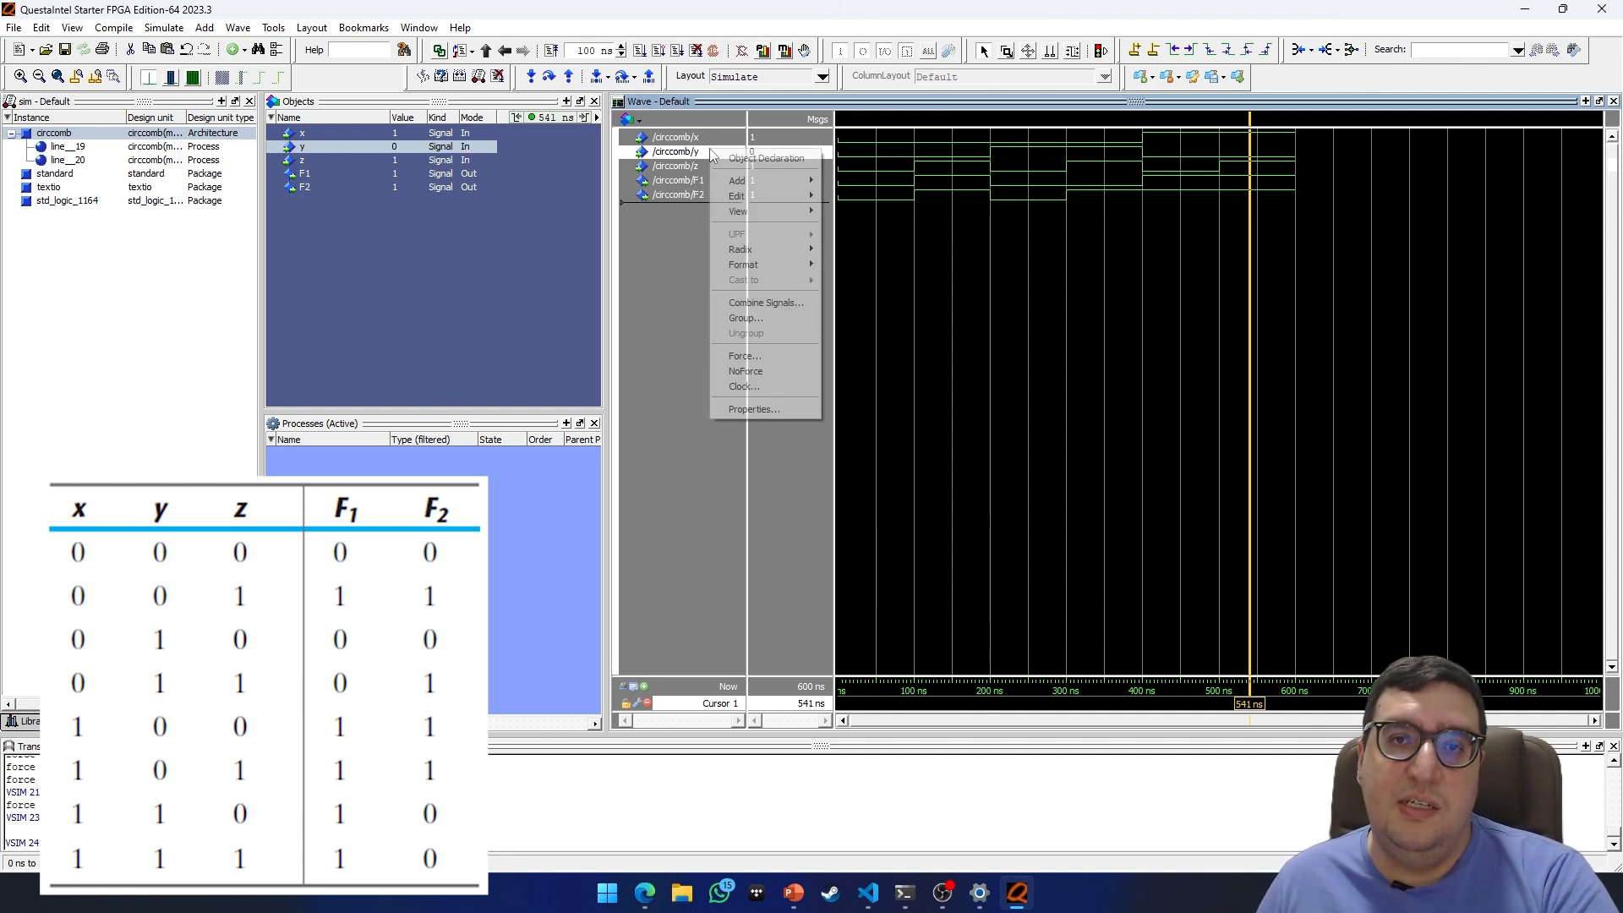
left_click(756, 356)
type("0")
key("Return")
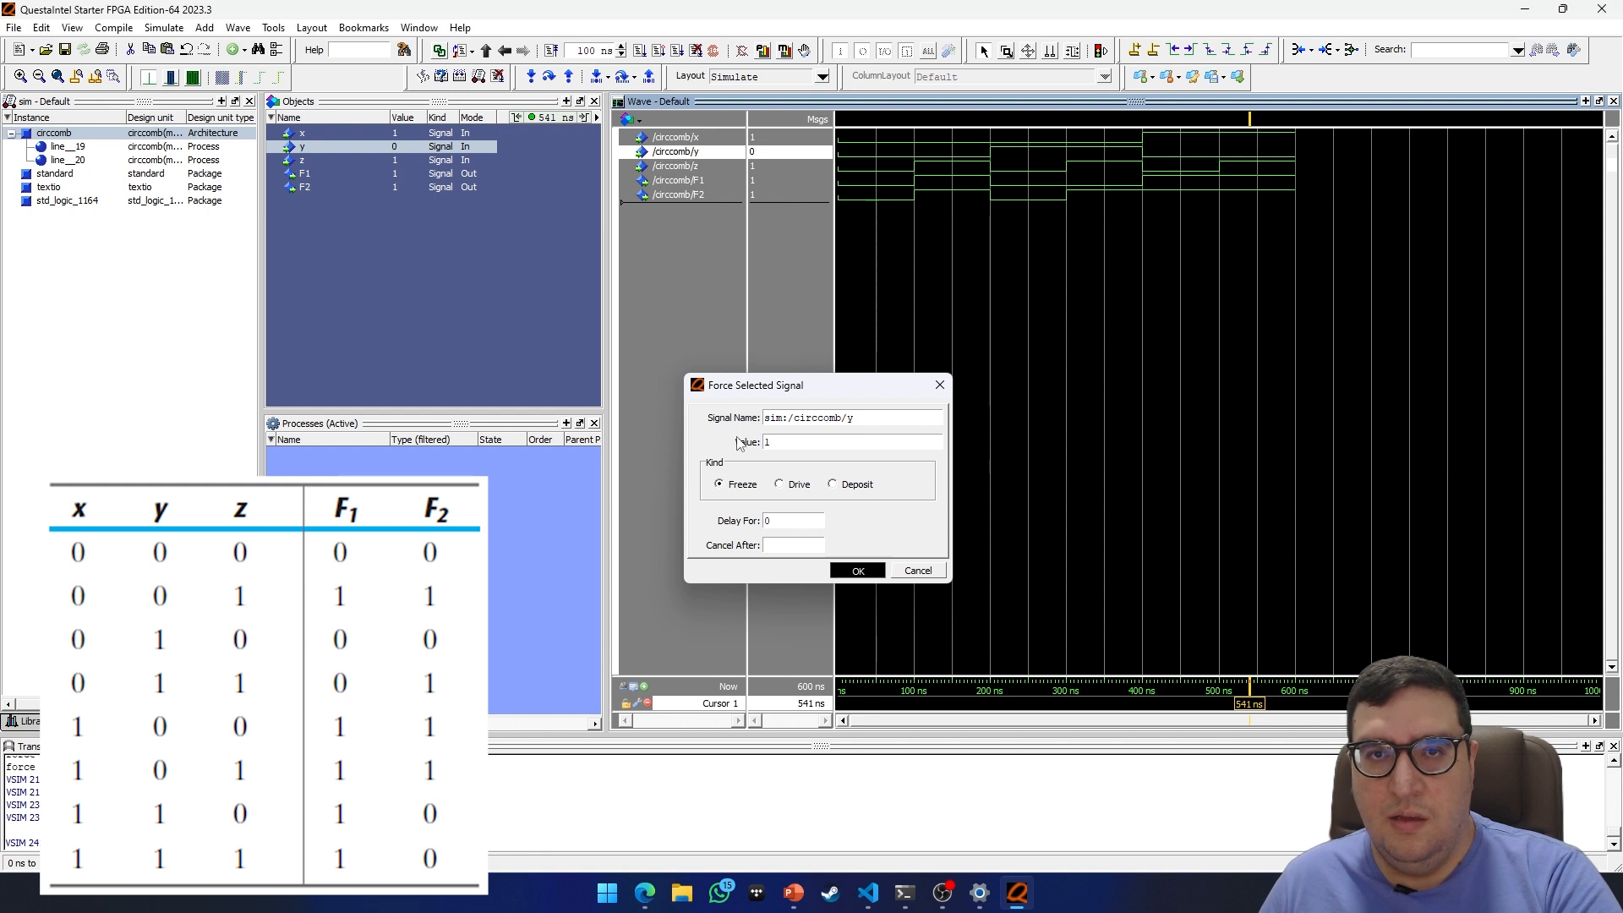
Force the input signal z to 0 with the Freeze kind, completing the combination x=1, y=1, z=0
left_click(695, 169)
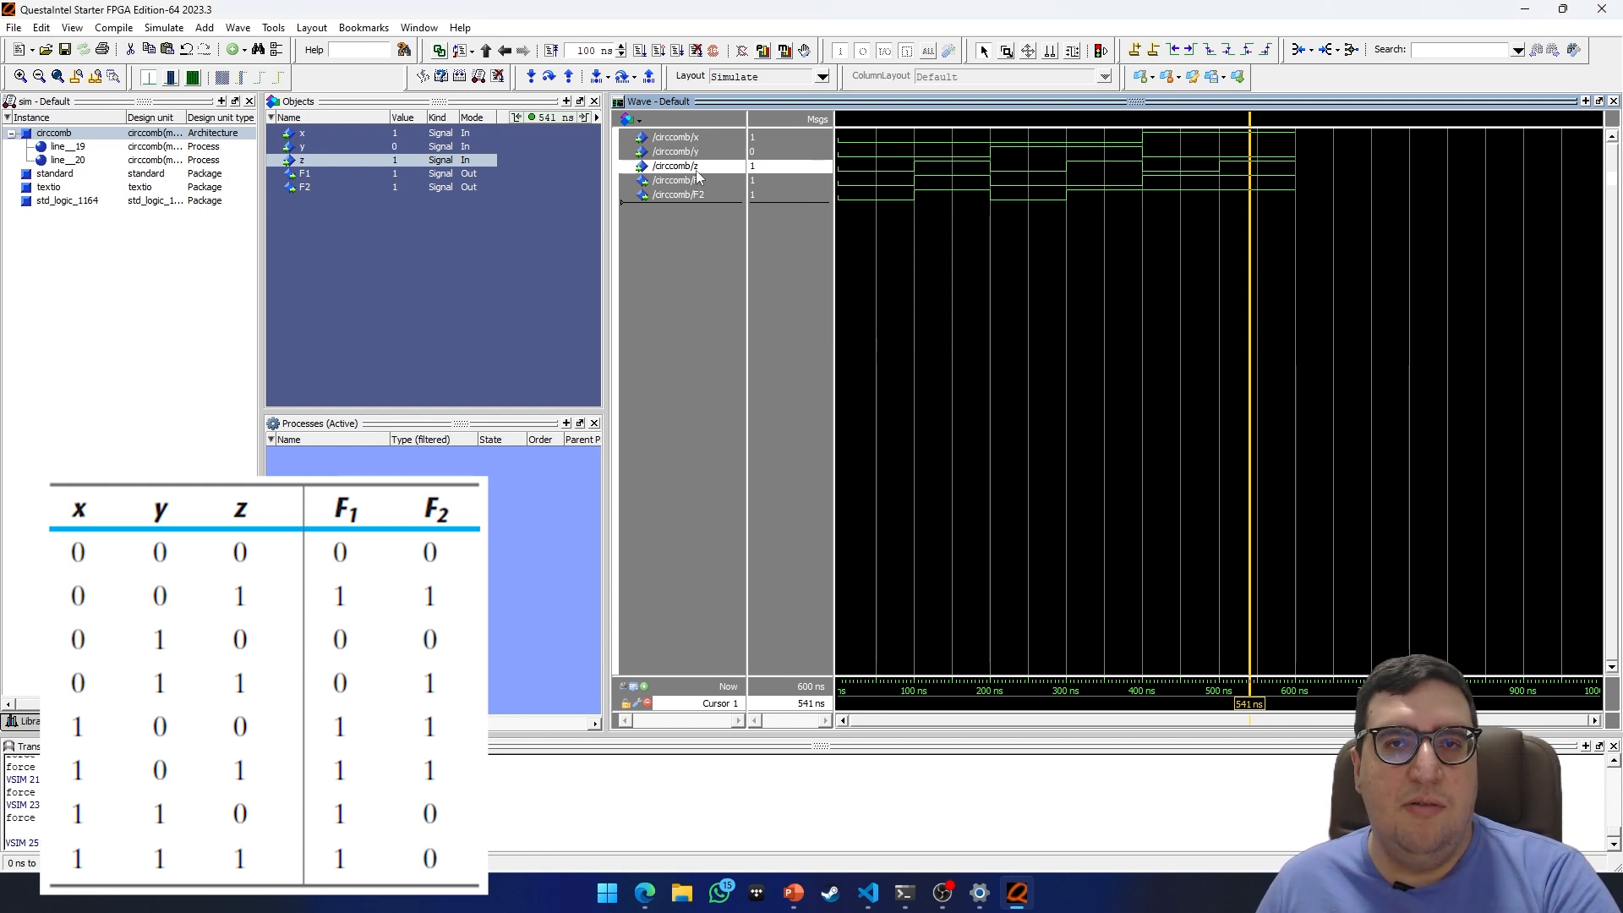
right_click(696, 169)
left_click(738, 379)
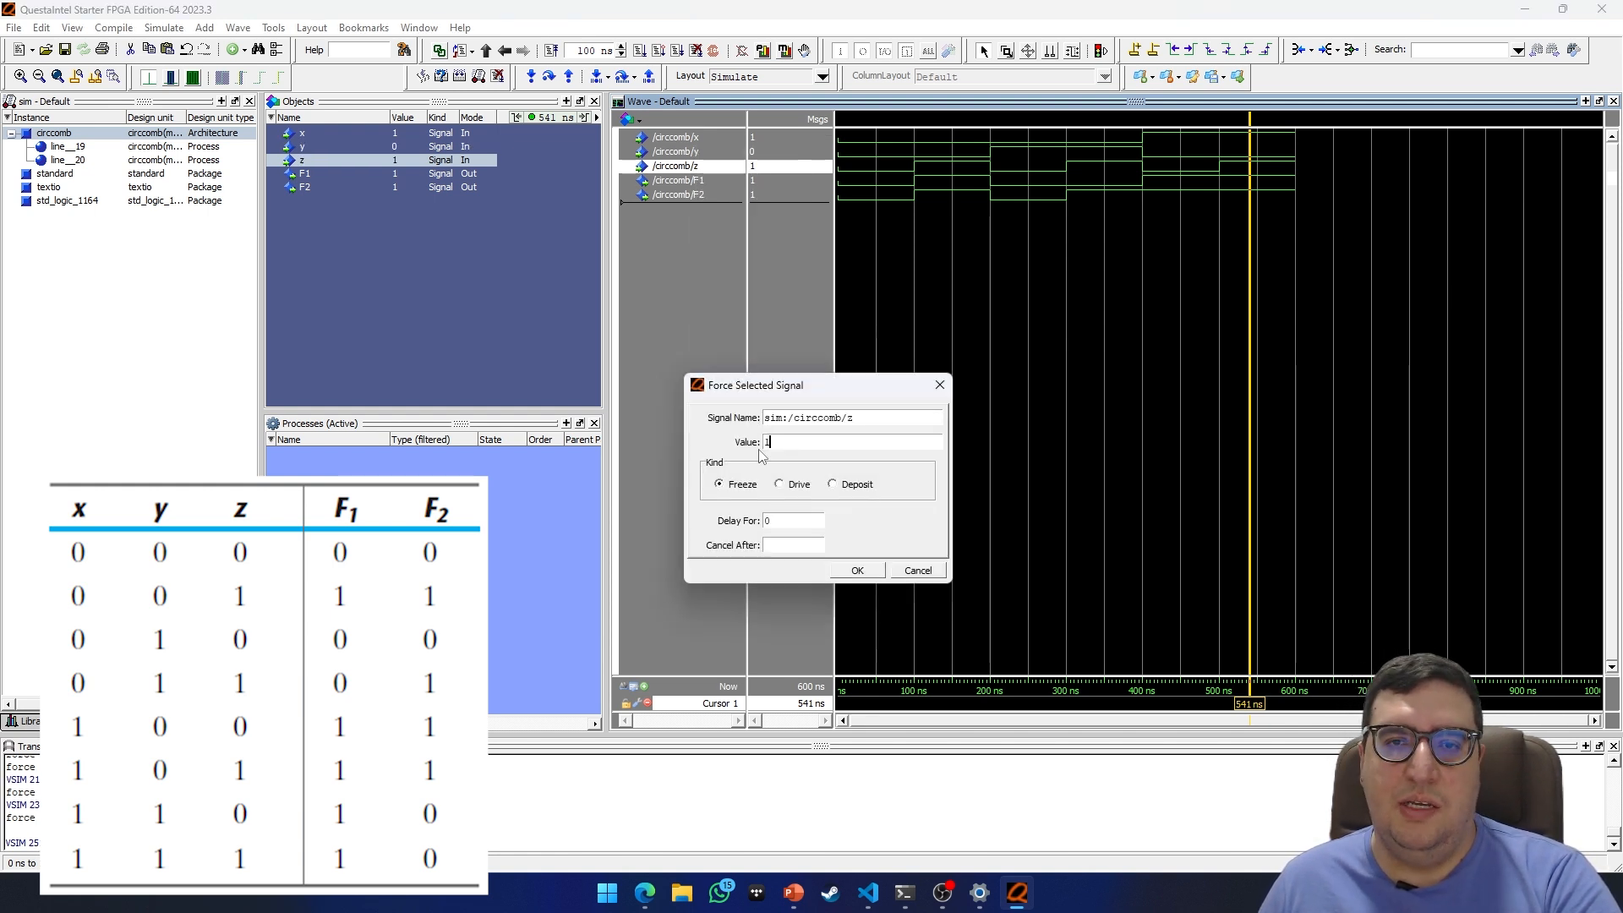
type("1")
key("Return")
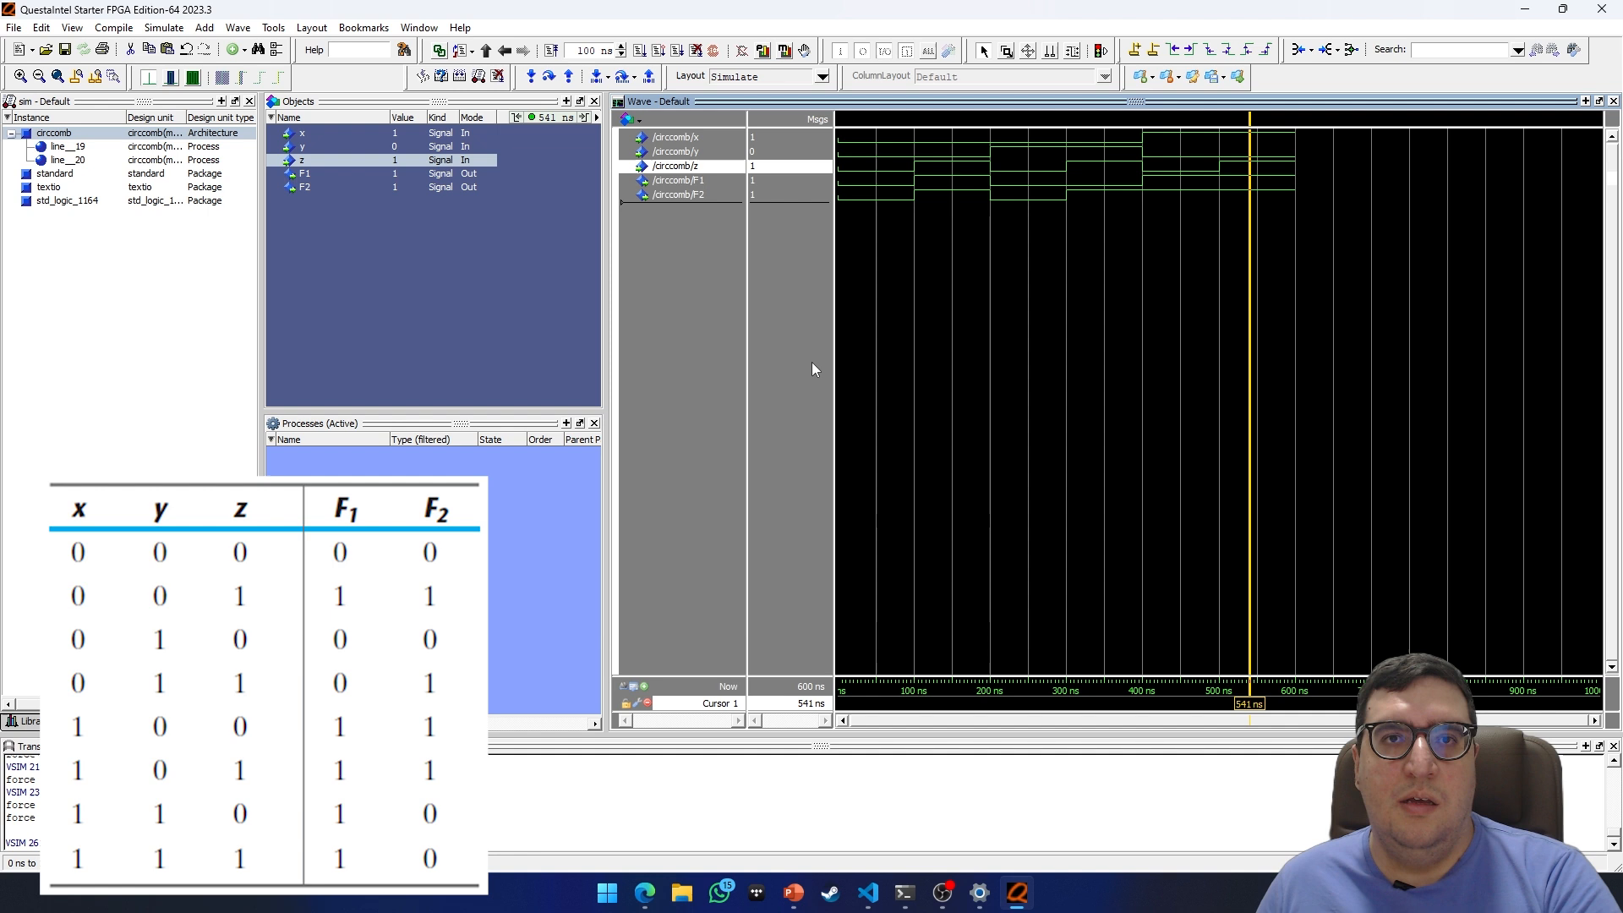
Run the simulation for another 100 ns and move the wave cursor to about 645 ns to check F1 and F2
left_click(640, 50)
left_click(1258, 244)
left_click_drag(1258, 245, 1329, 245)
left_click(678, 180)
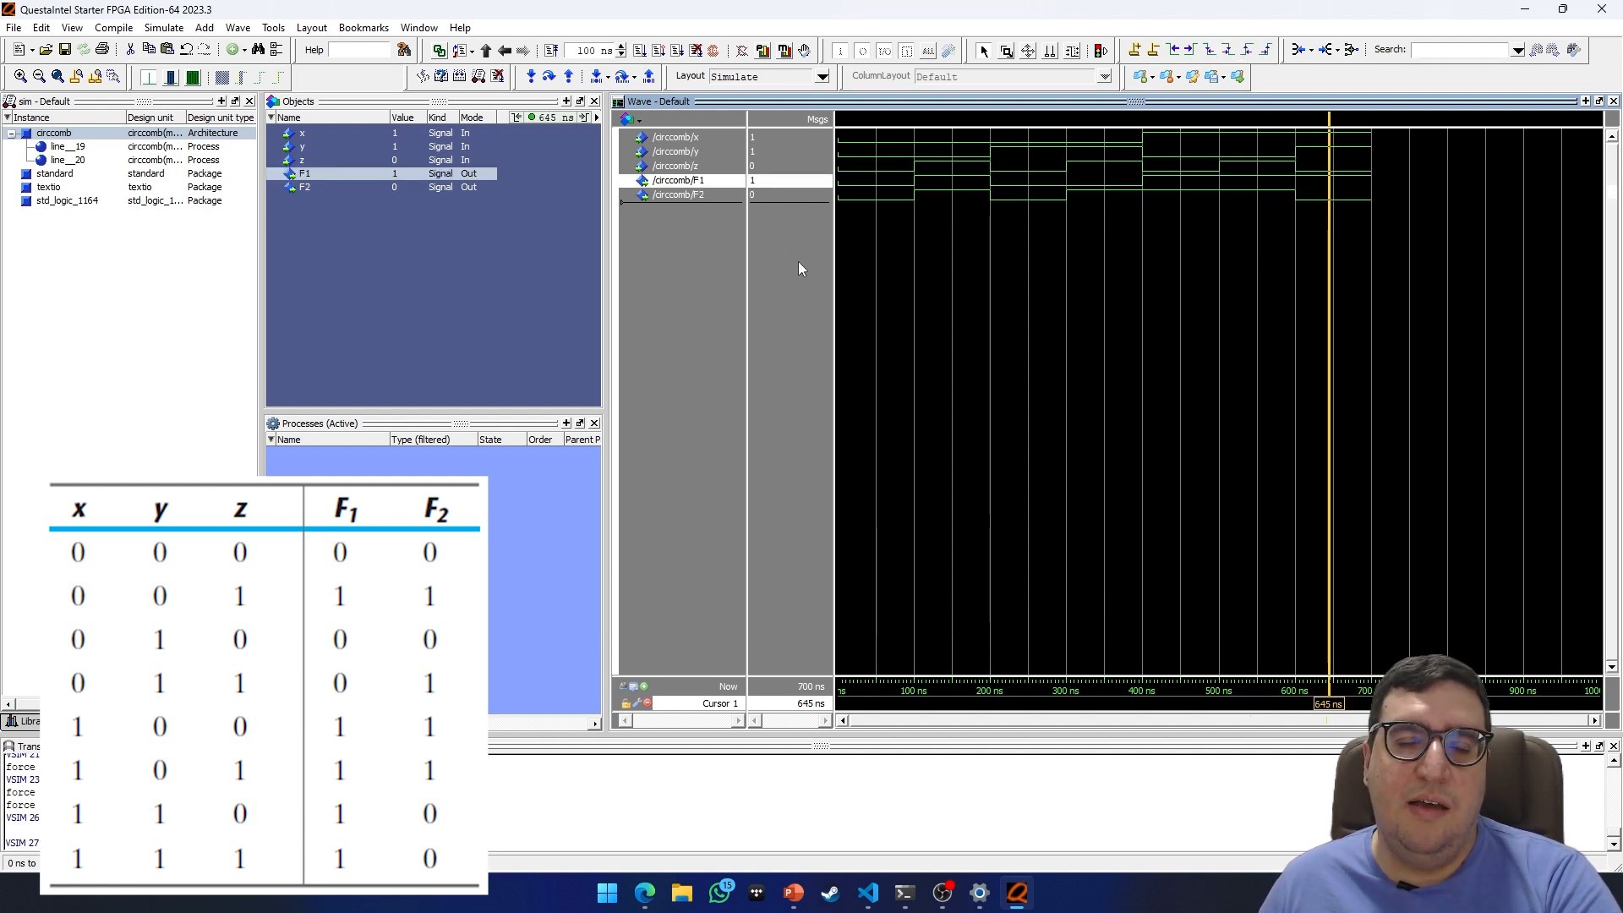
left_click(678, 195)
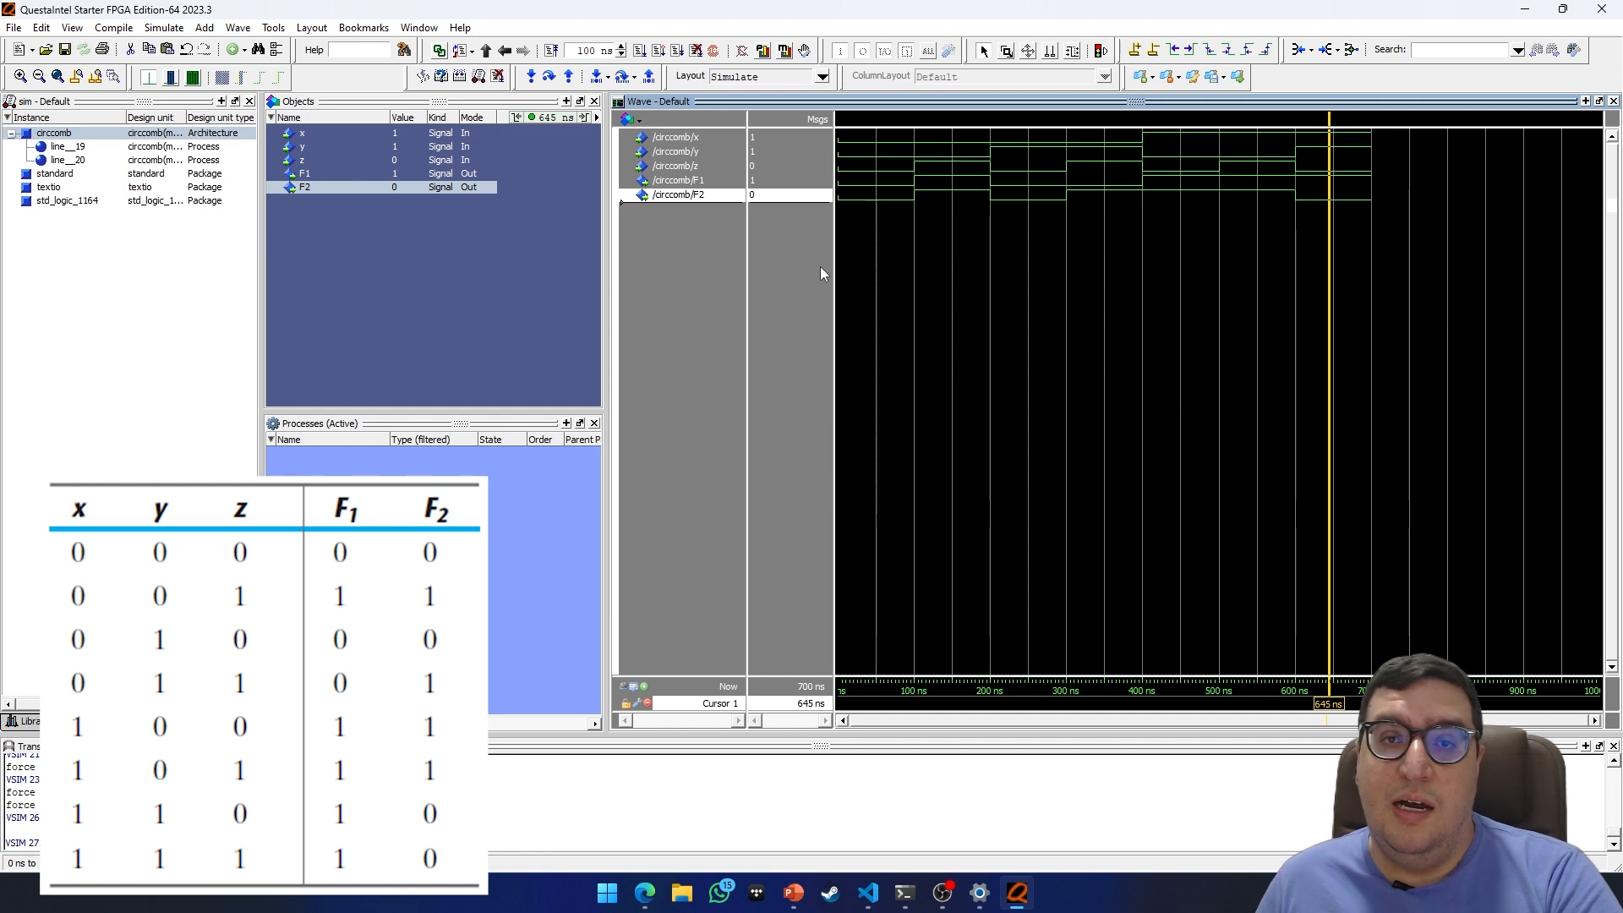
Force the input signal z to 1 with the Freeze kind, keeping x and y at 1
left_click(702, 167)
right_click(702, 167)
left_click(732, 375)
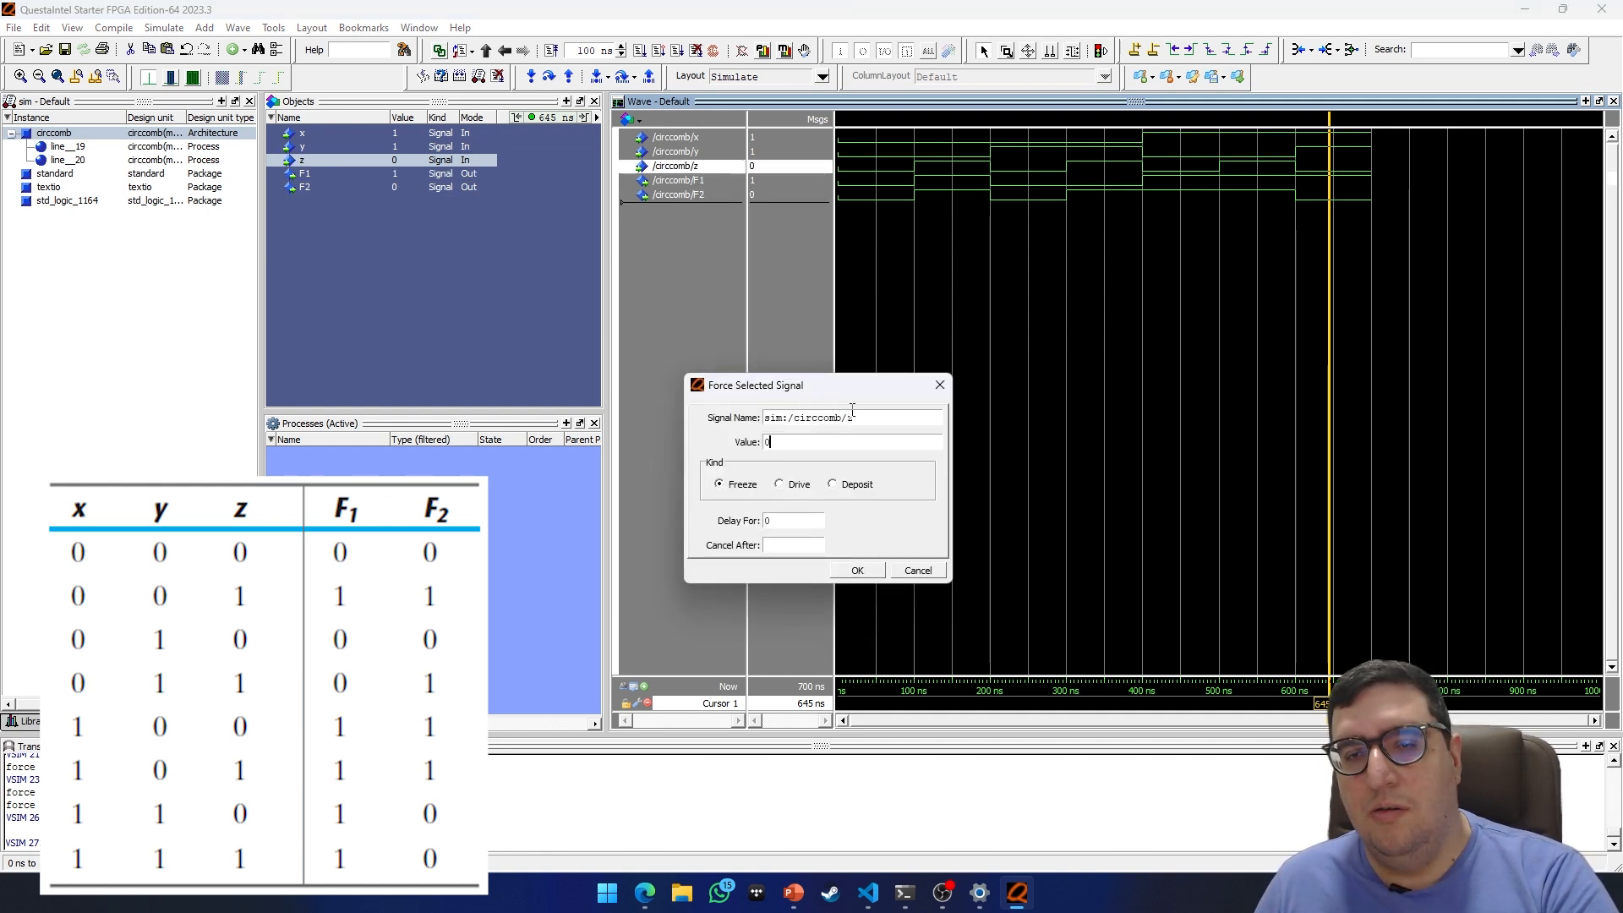
type("1")
key("Return")
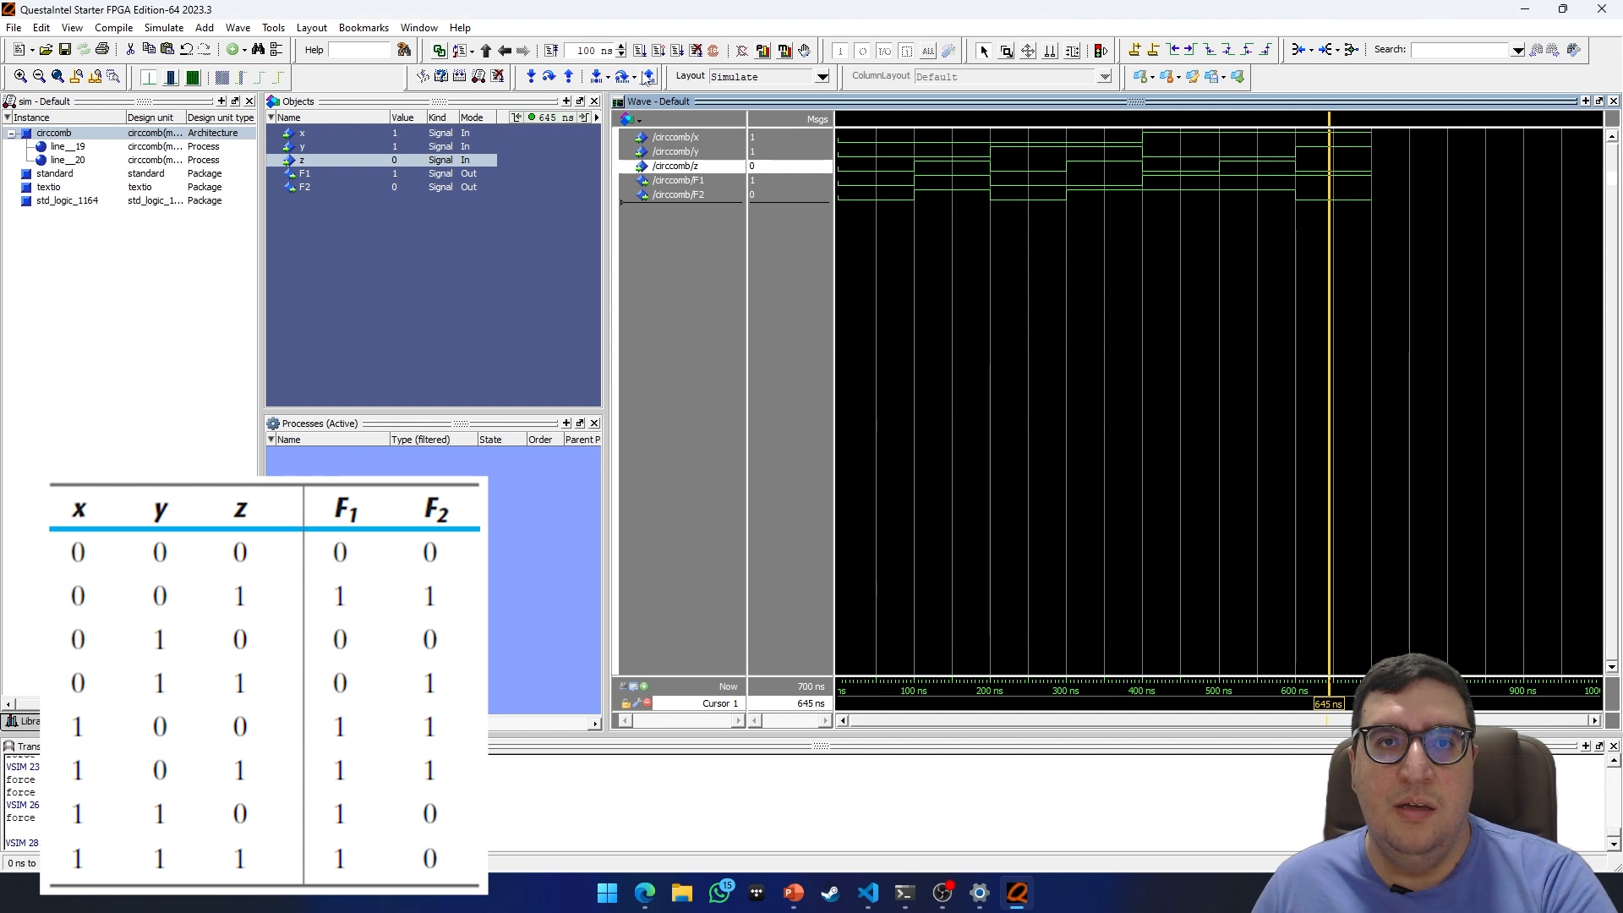
Run the simulation for another 100 ns and place the wave cursor at about 734 ns to check the last combination
left_click(640, 50)
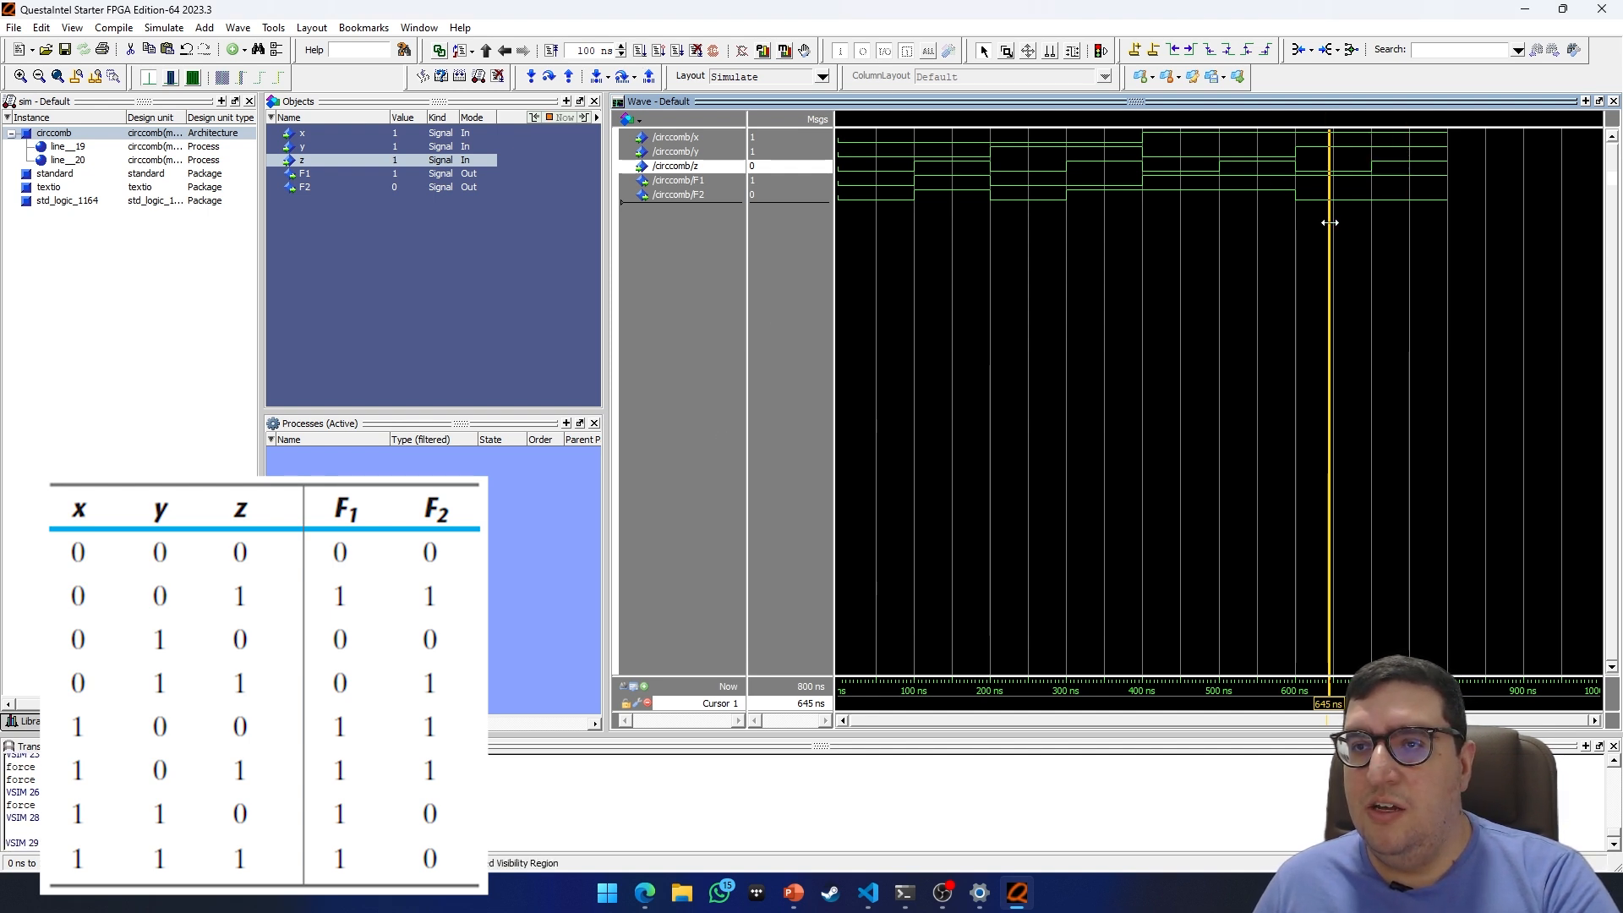
left_click(1396, 221)
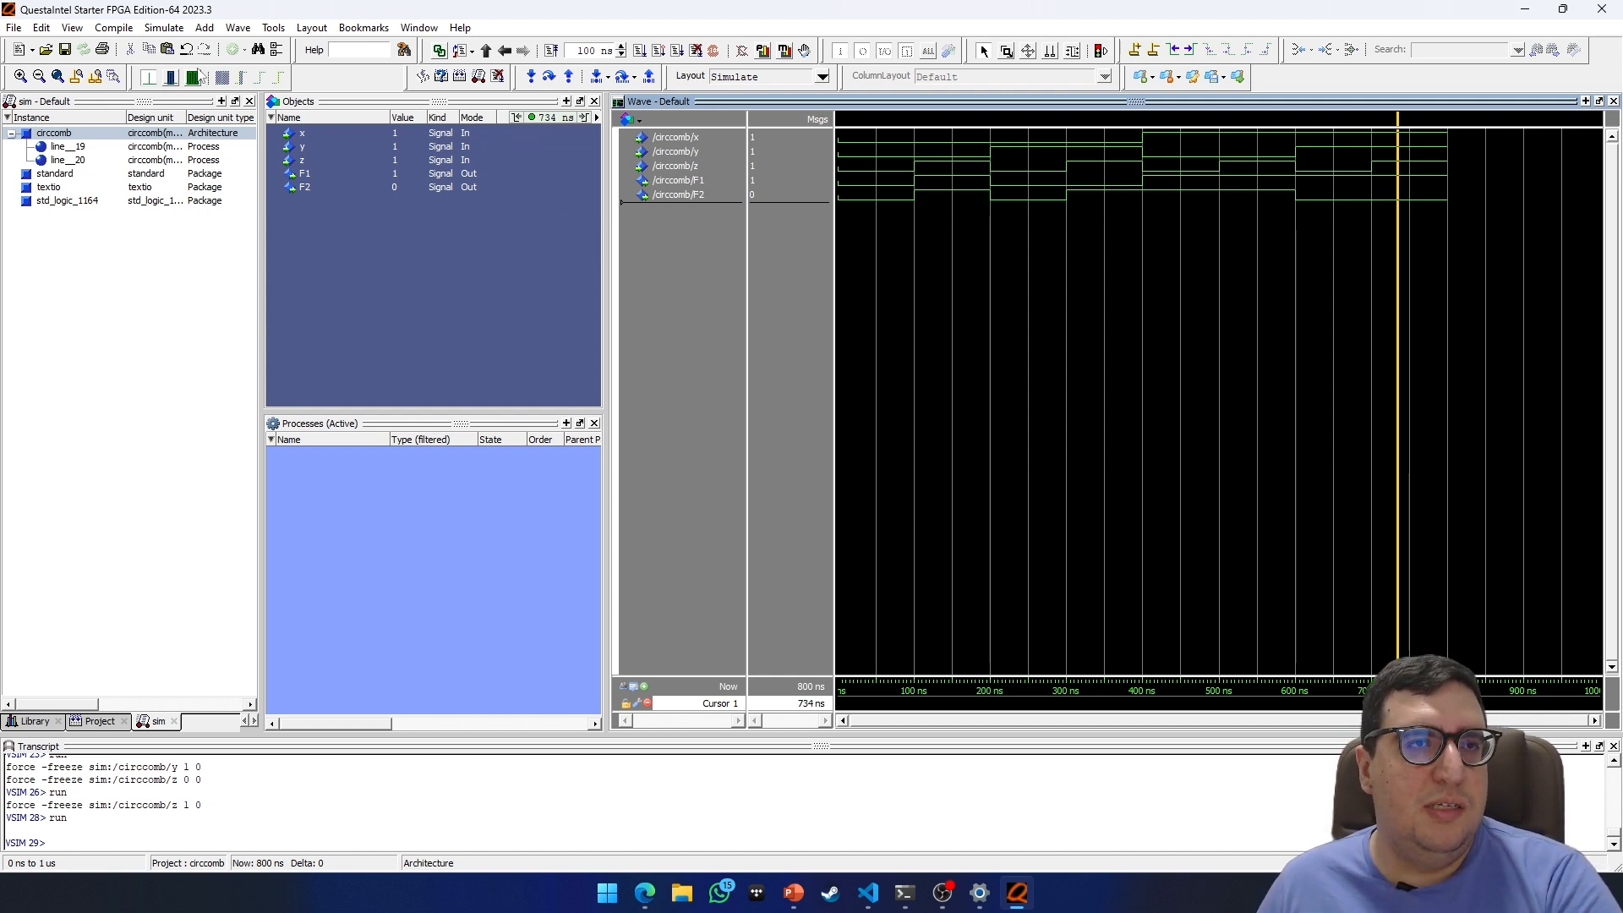
End the current simulation session and confirm quitting it
left_click(172, 34)
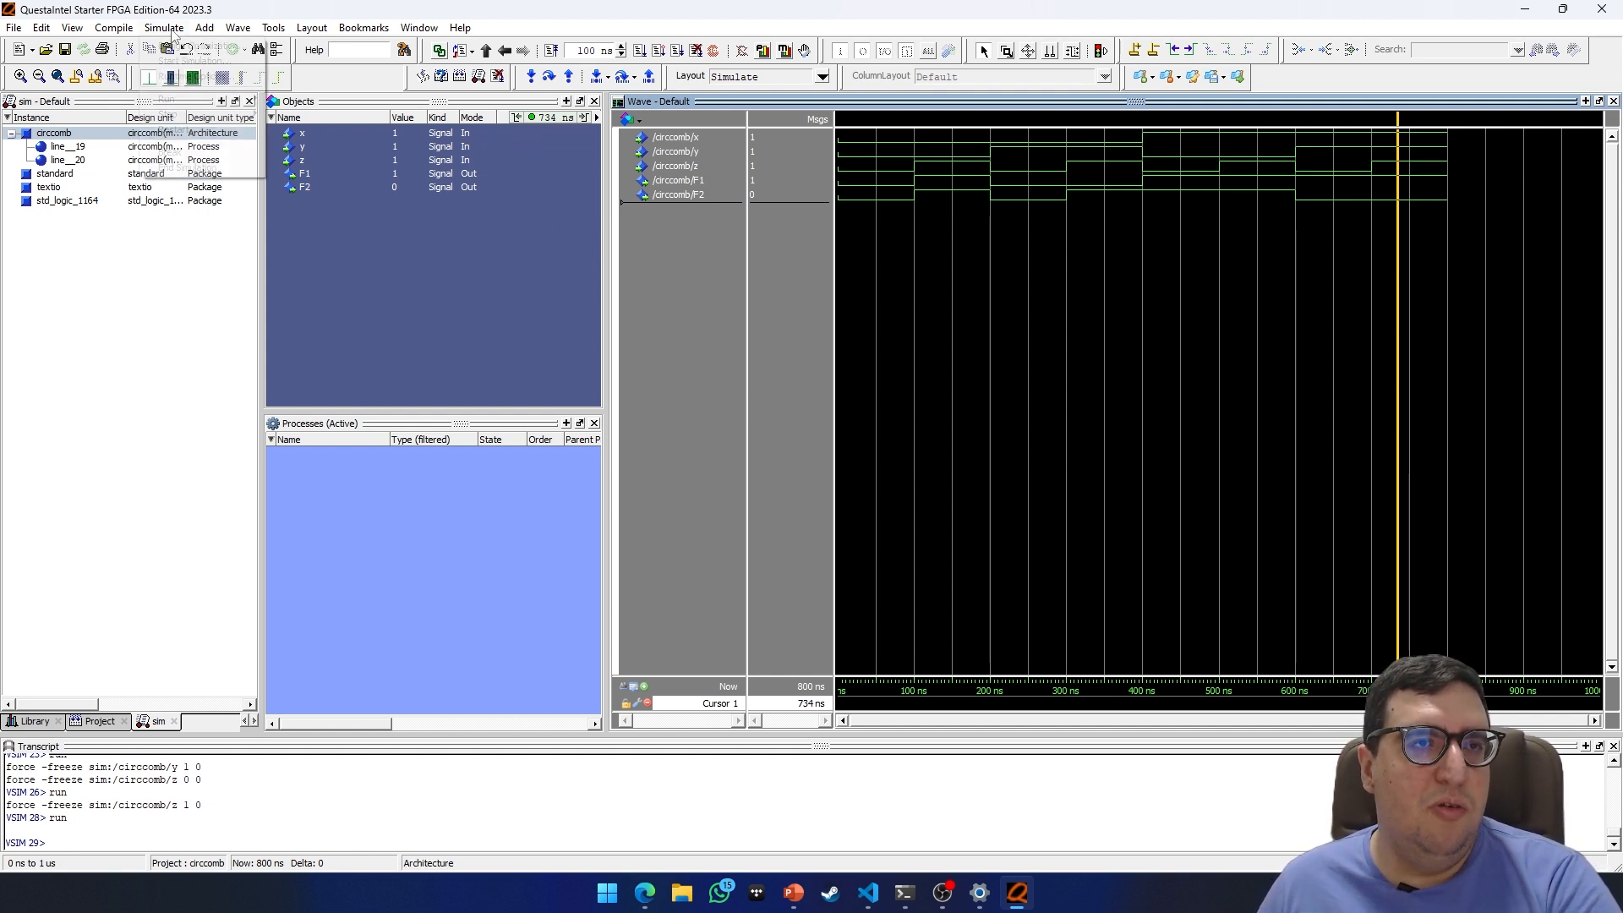
left_click(190, 174)
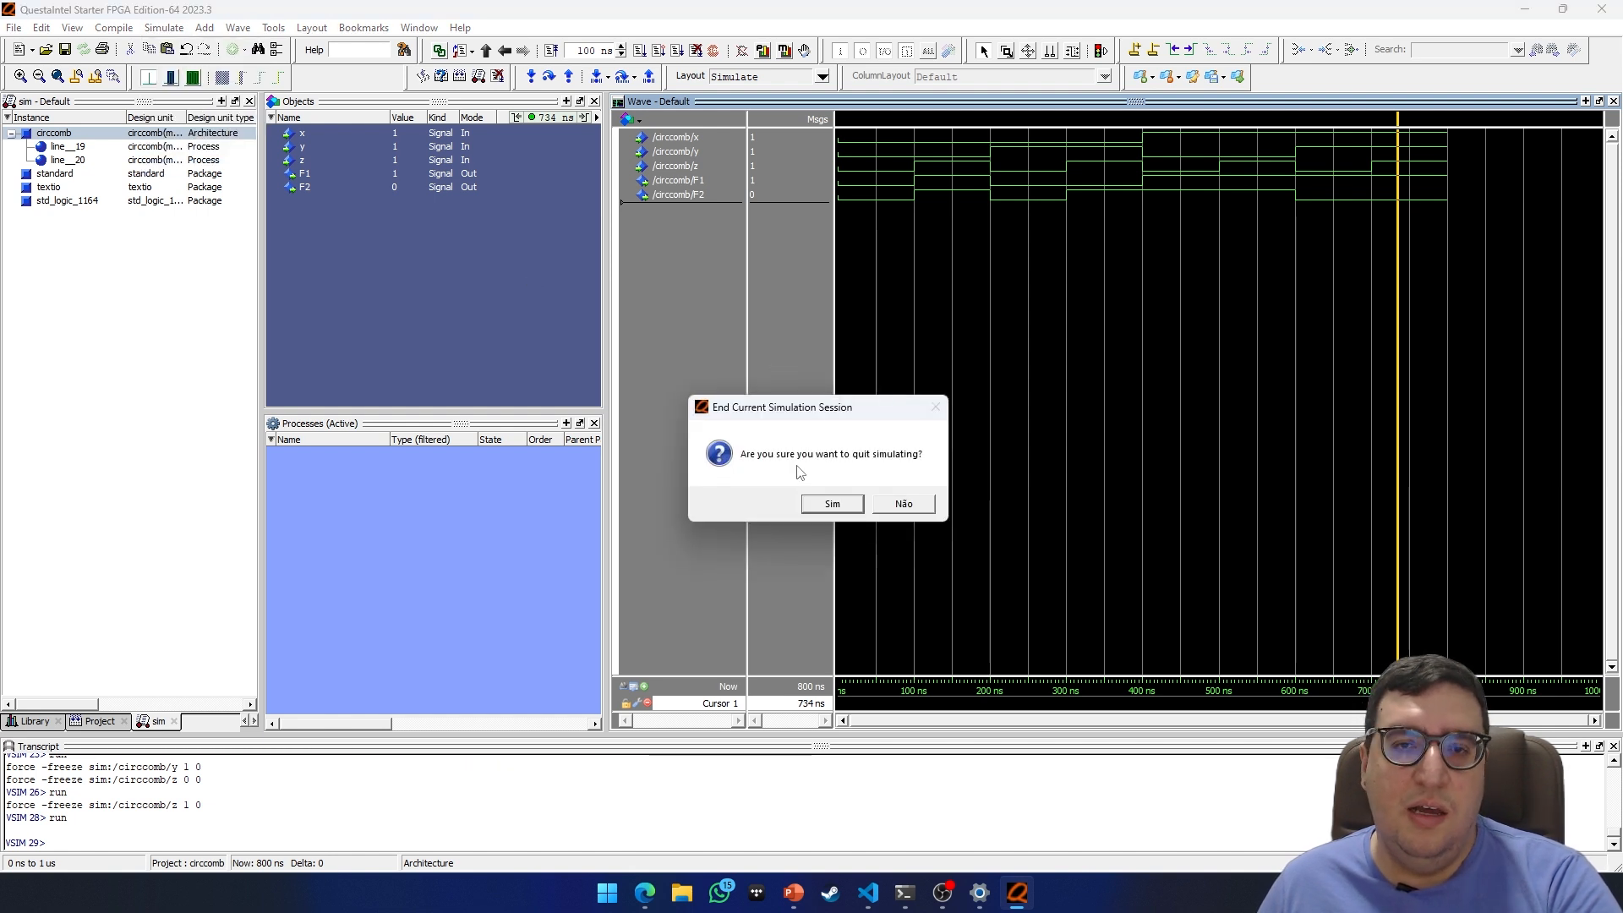
left_click(854, 510)
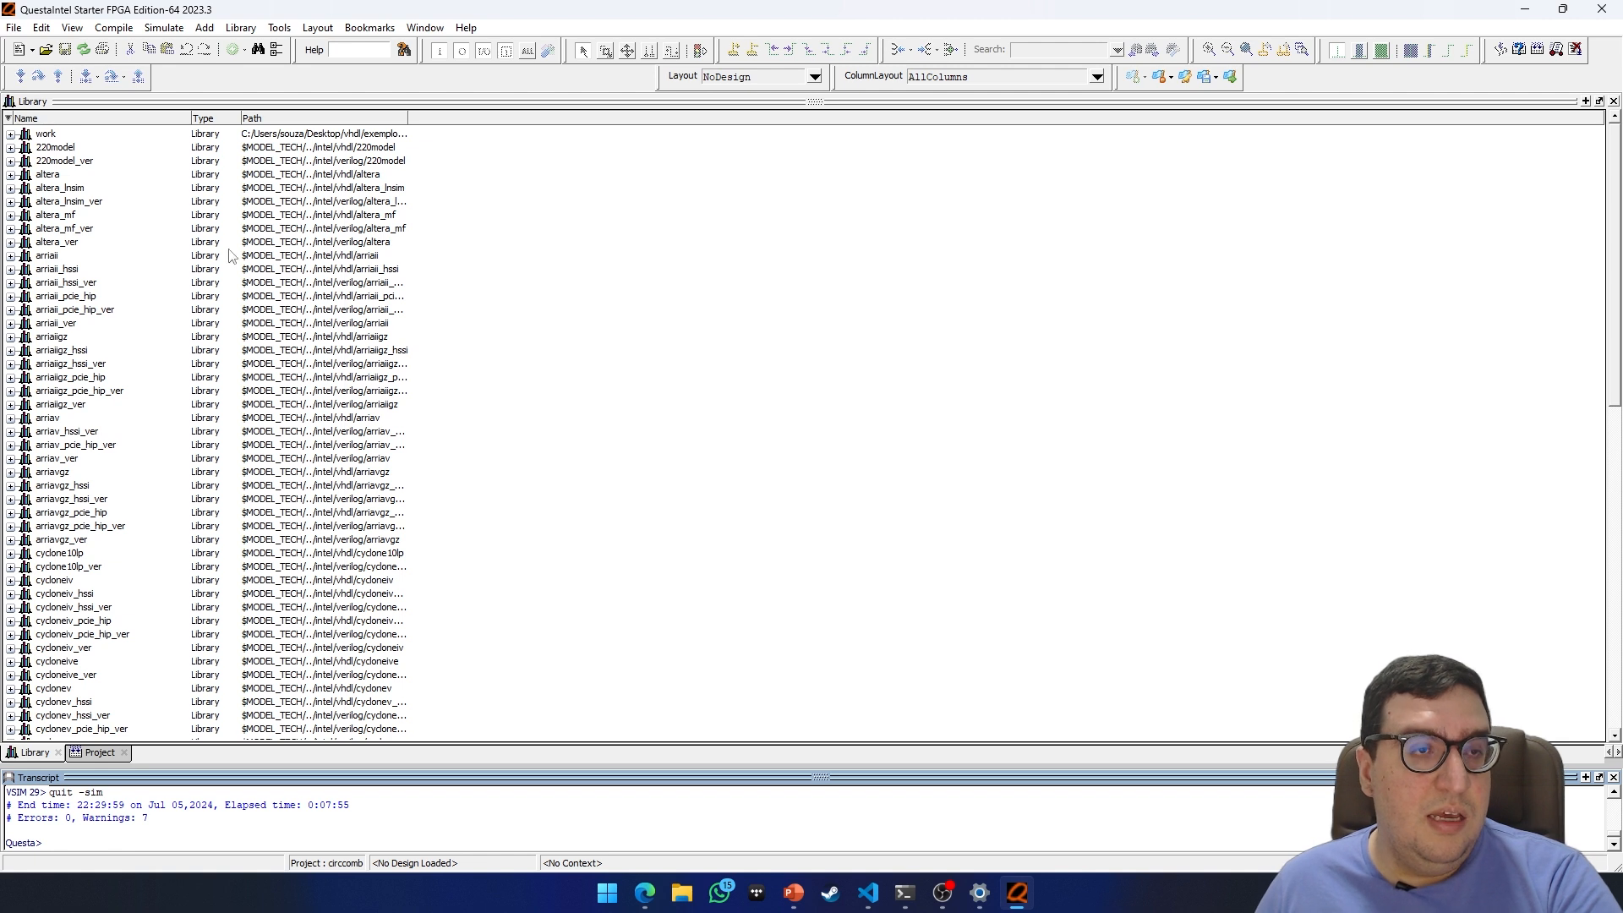
Start a new simulation of the circcomb entity in the work library and add x, y, z, F1 and F2 to the waveform
left_click(10, 135)
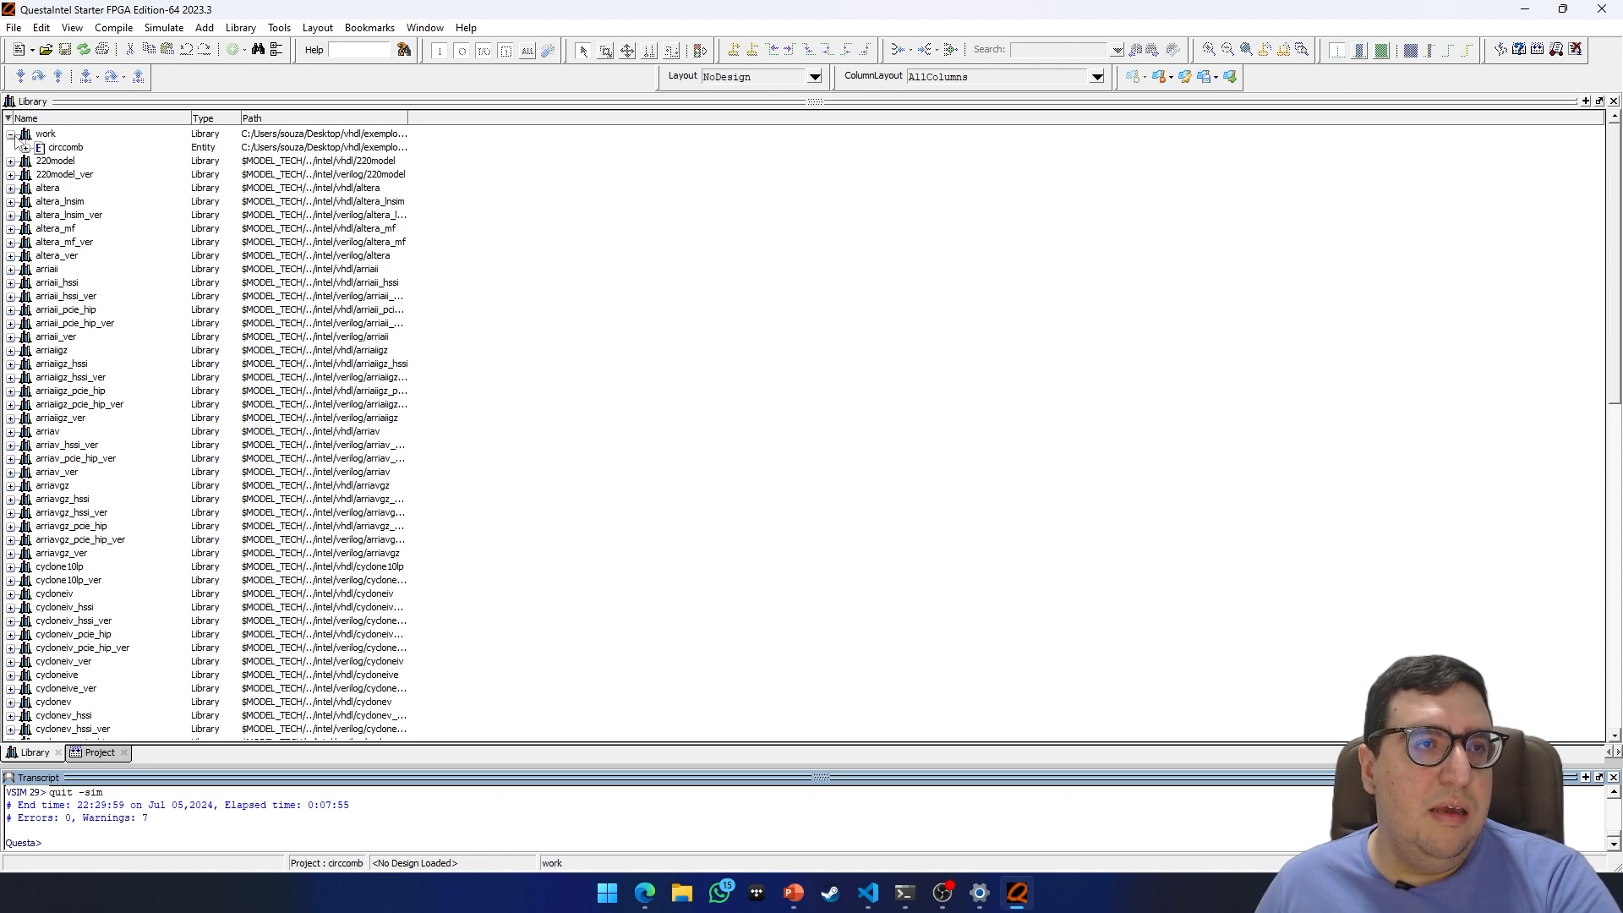
double_click(20, 139)
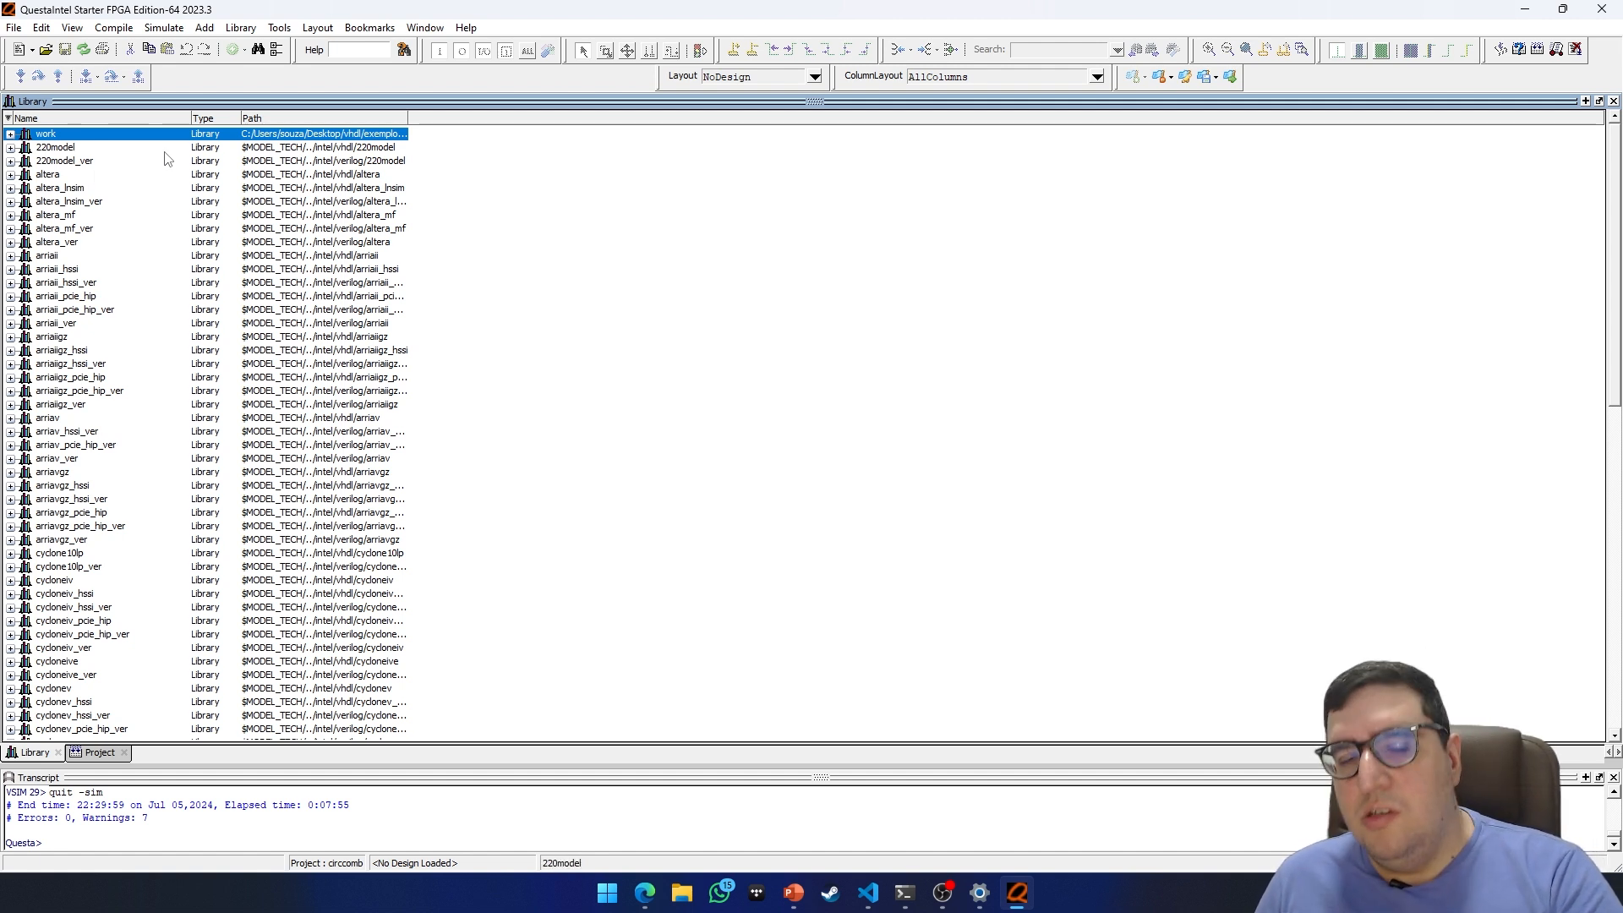
left_click(165, 28)
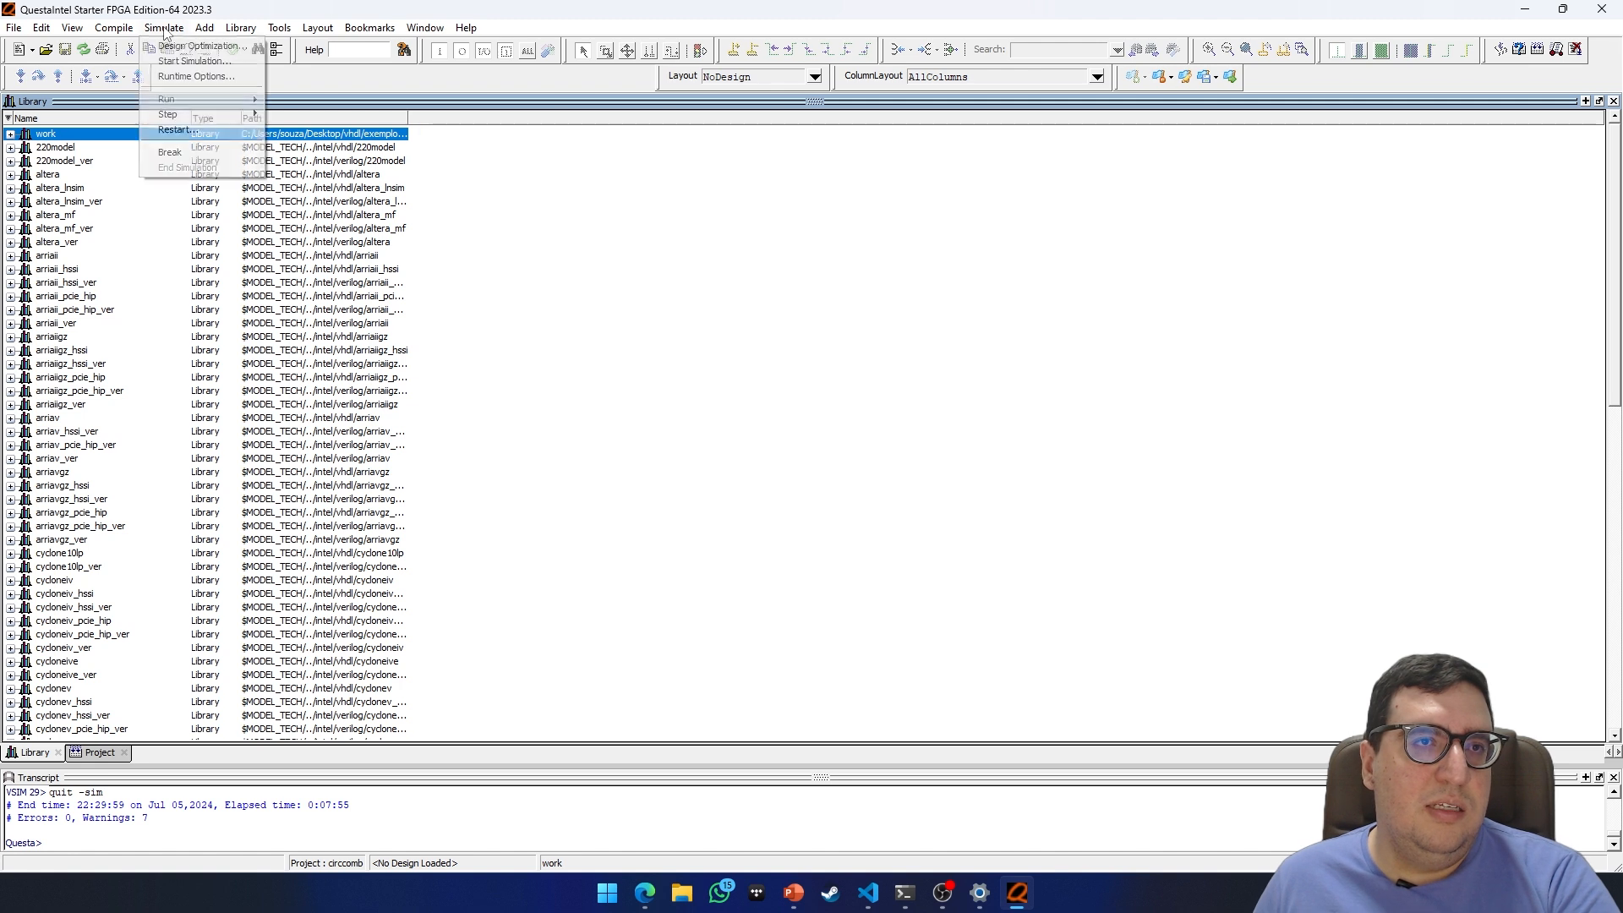
left_click(191, 60)
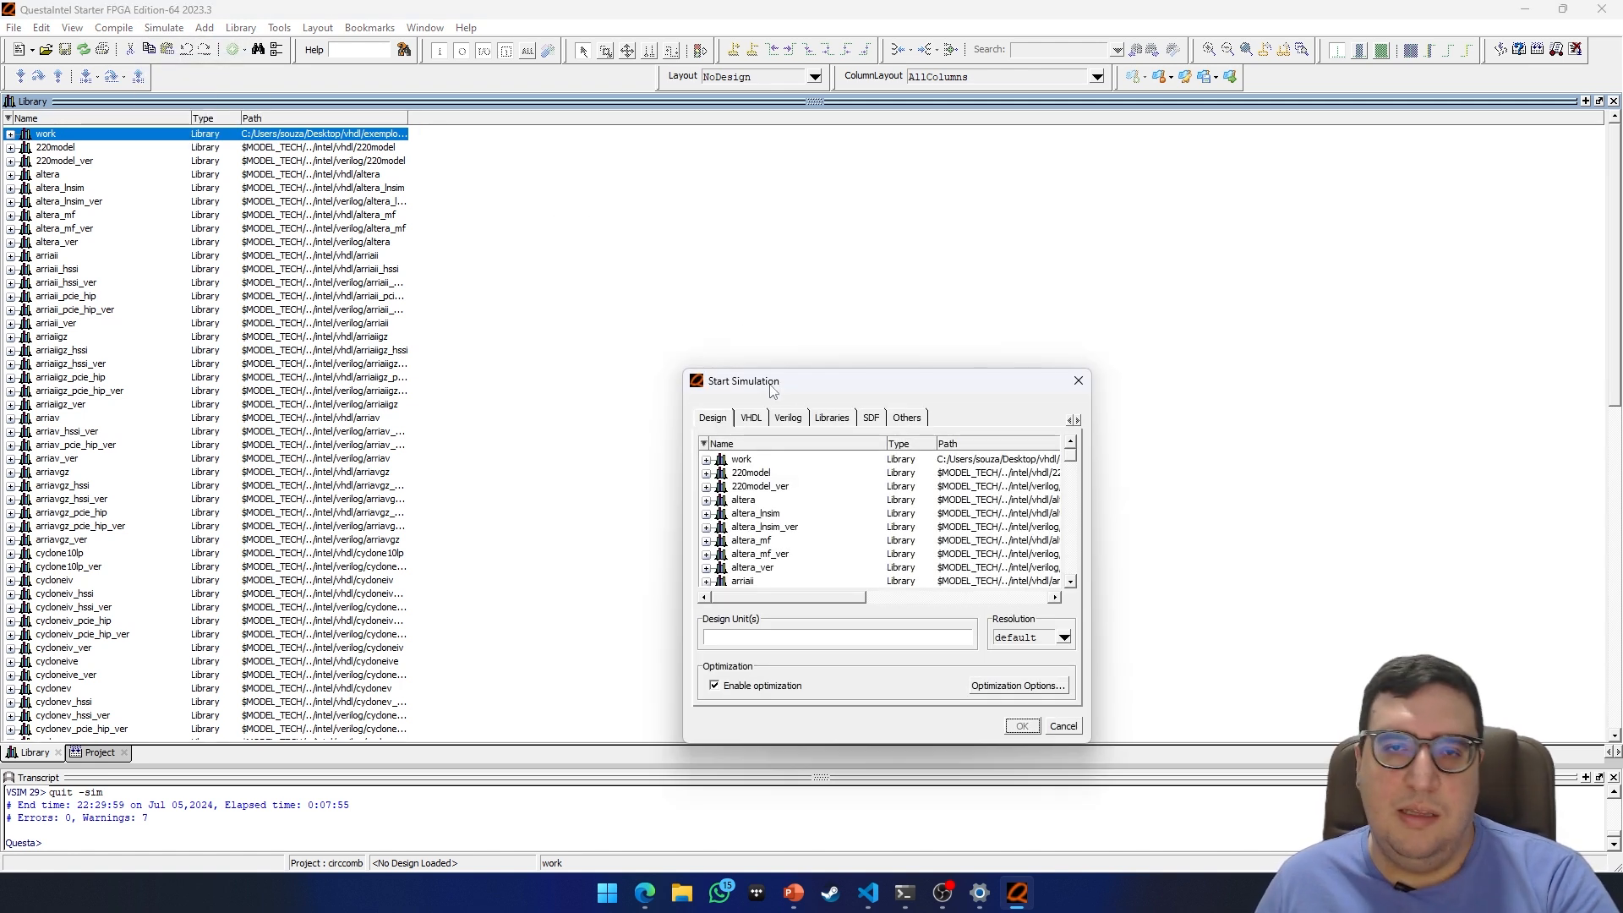
left_click(707, 460)
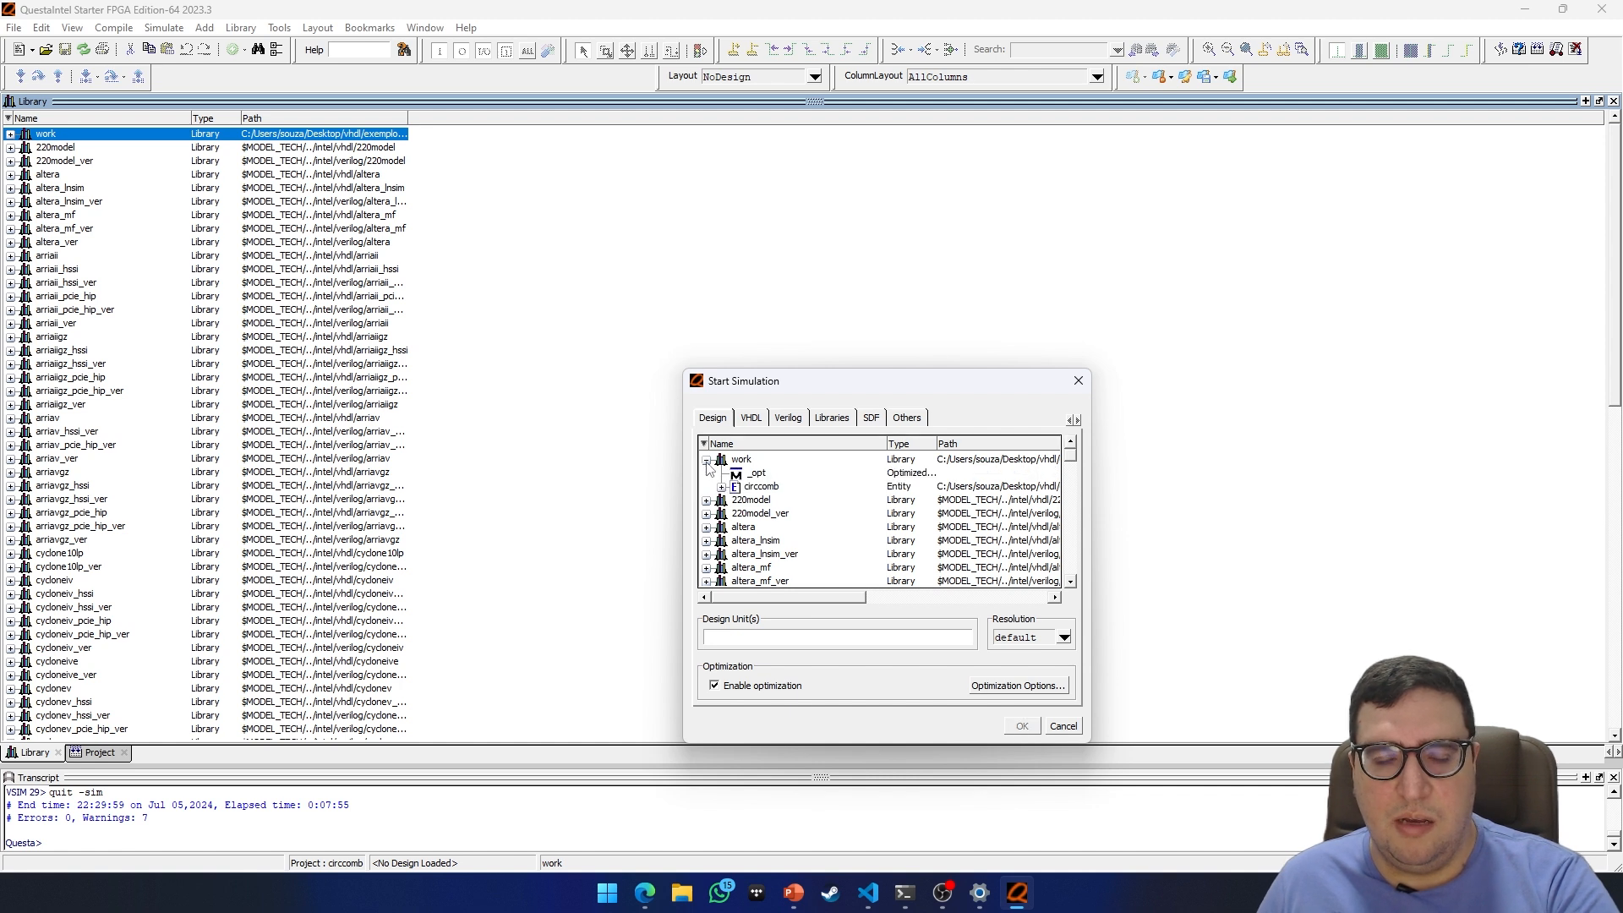
left_click(763, 488)
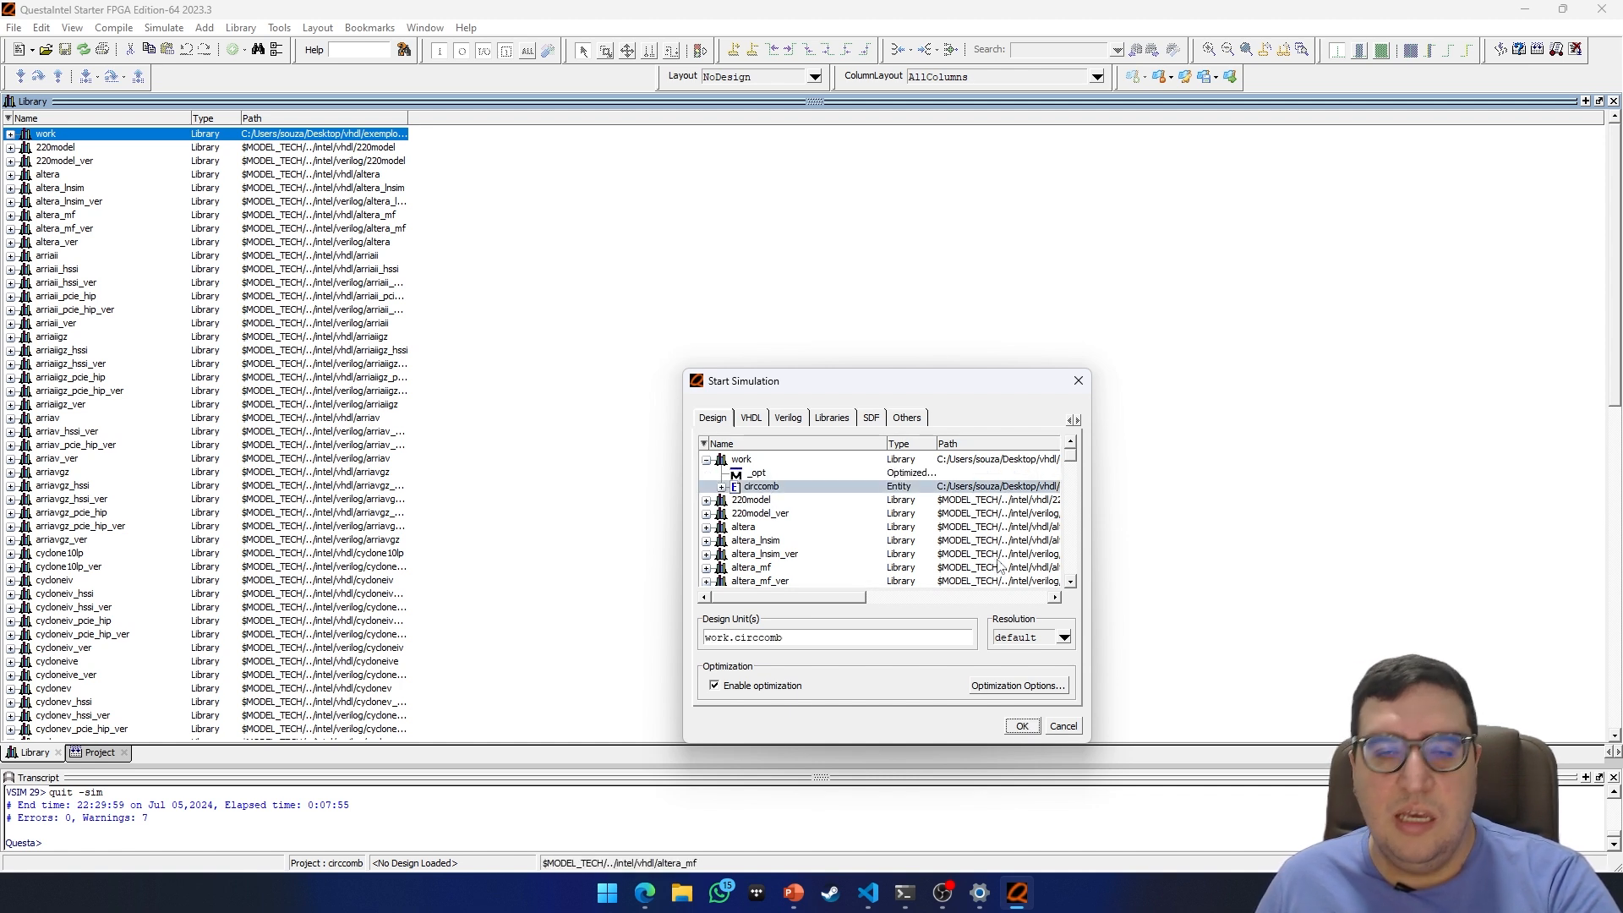
left_click(1019, 731)
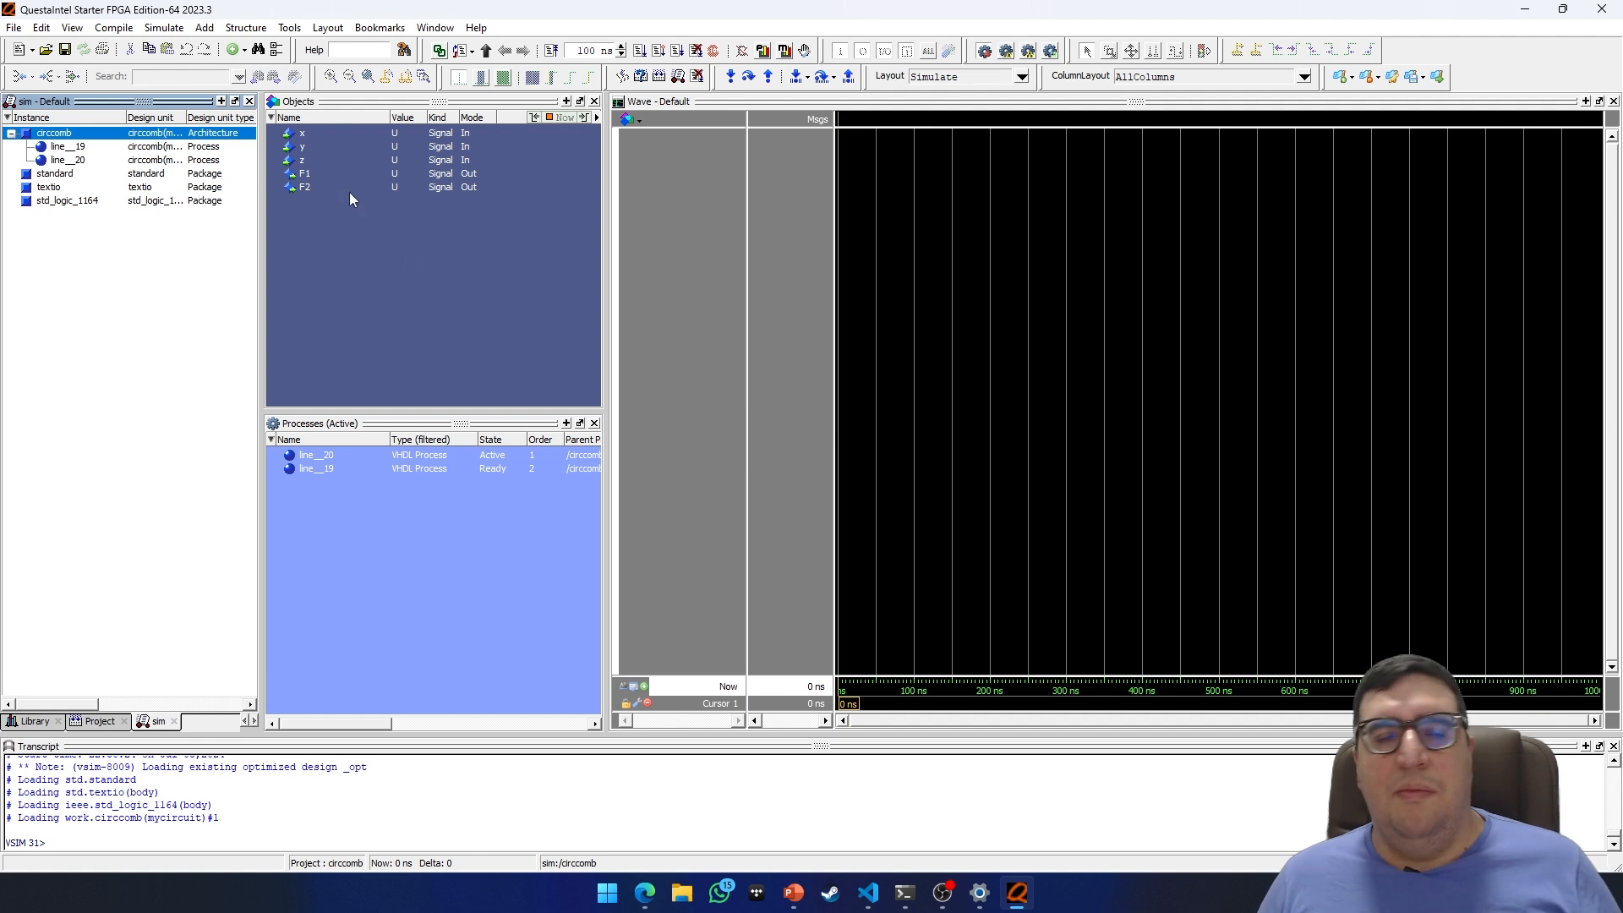
left_click_drag(300, 139, 686, 135)
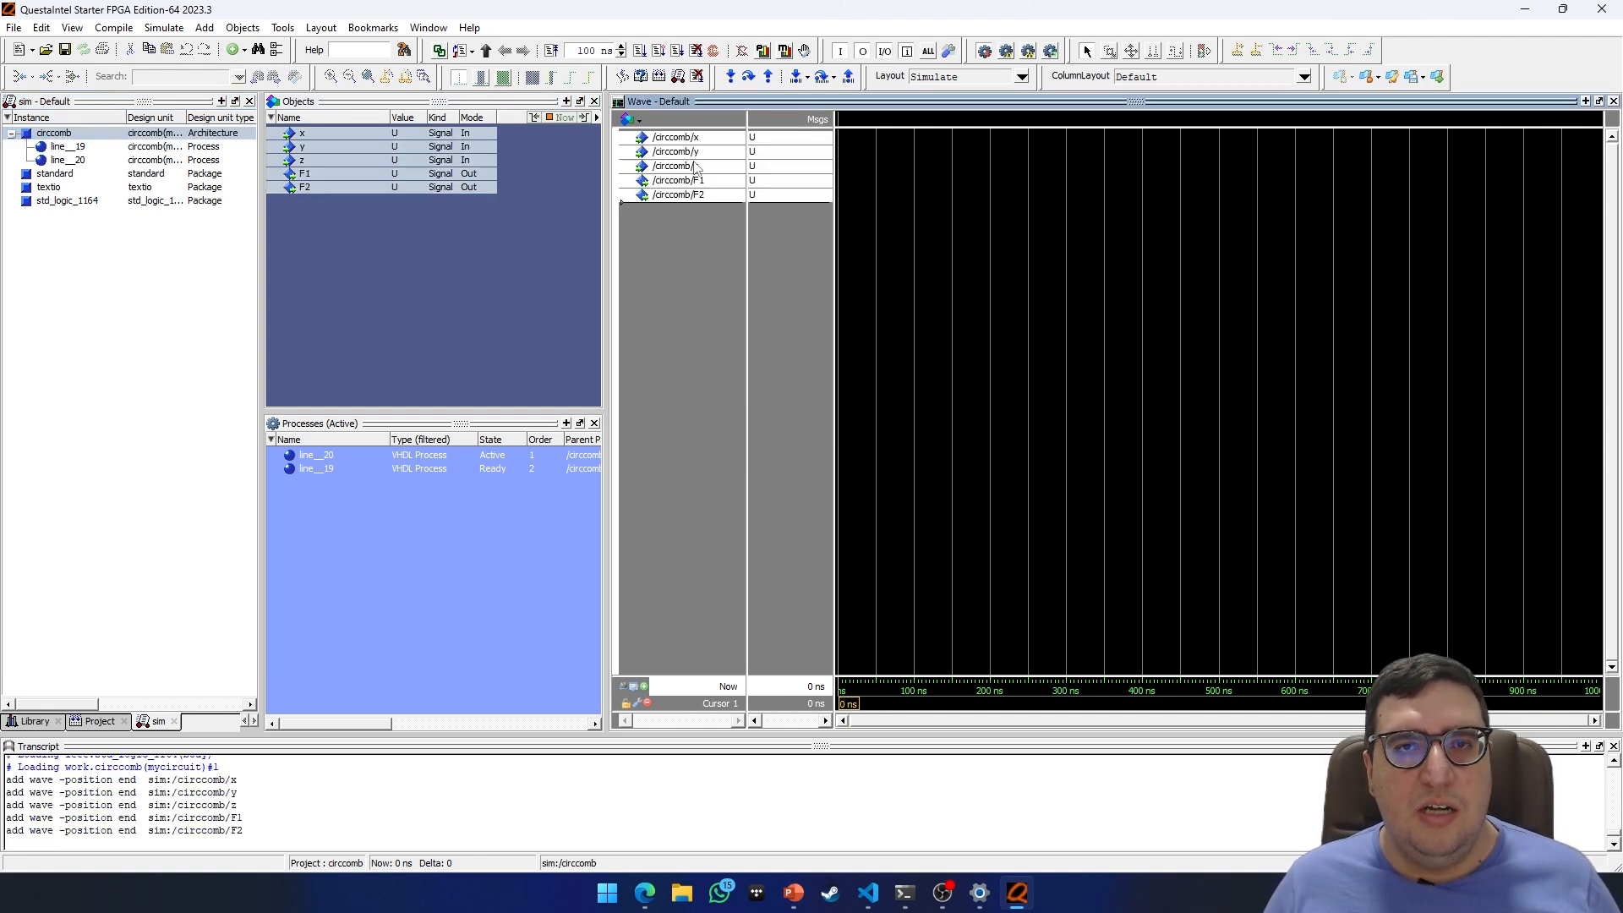
left_click(723, 254)
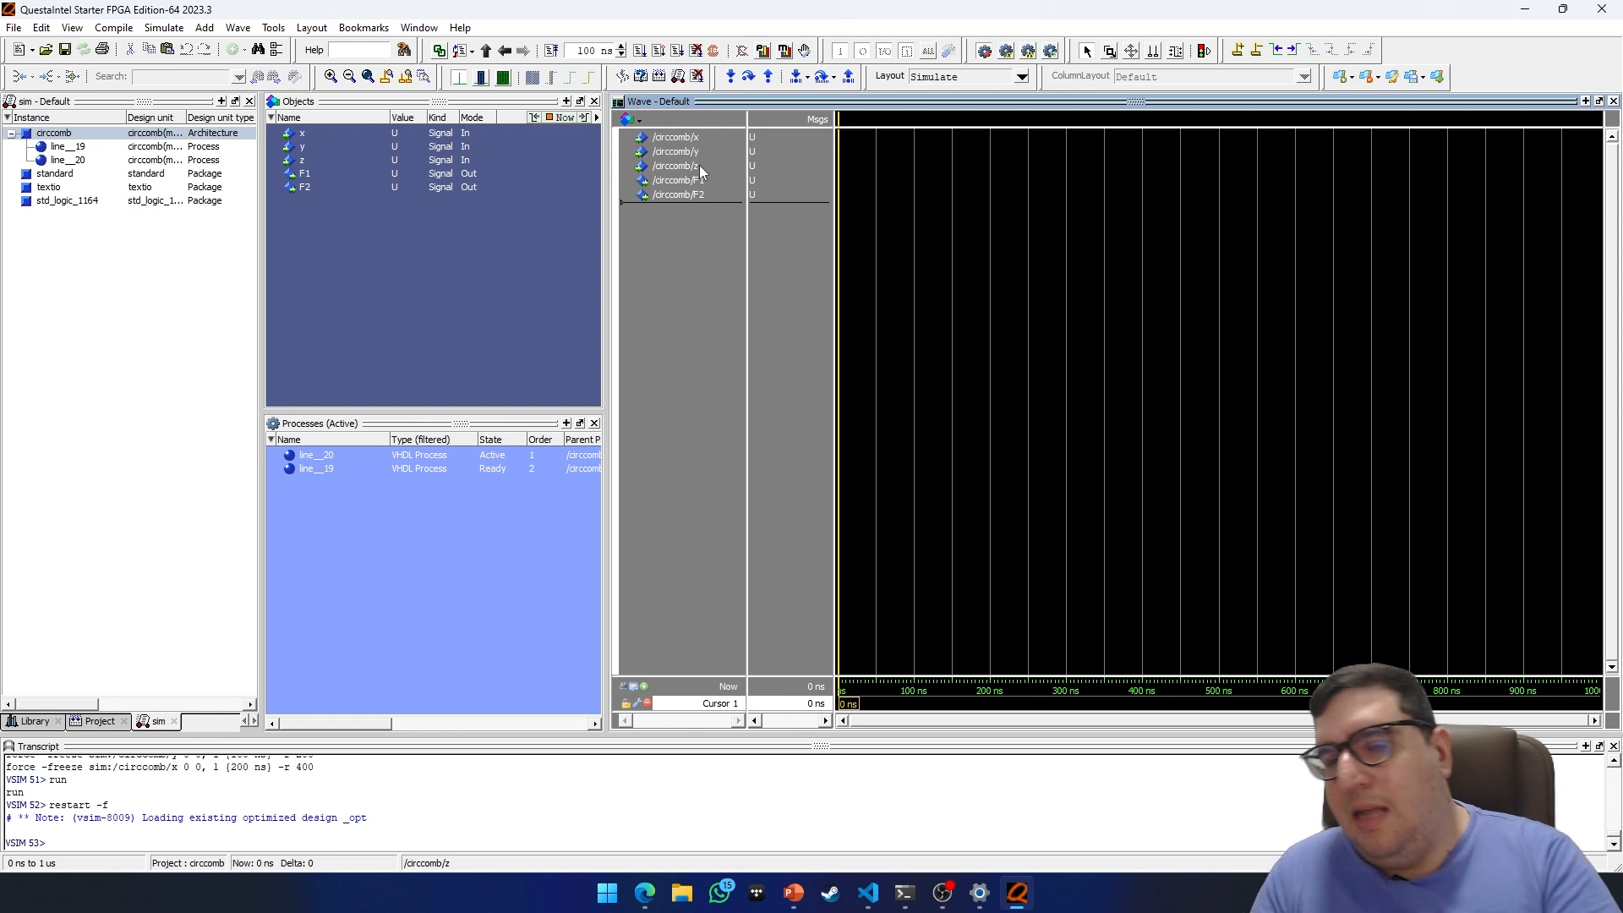
Define a clock on signal z with a period of 100, a 50 duty cycle and a falling first edge
left_click(698, 165)
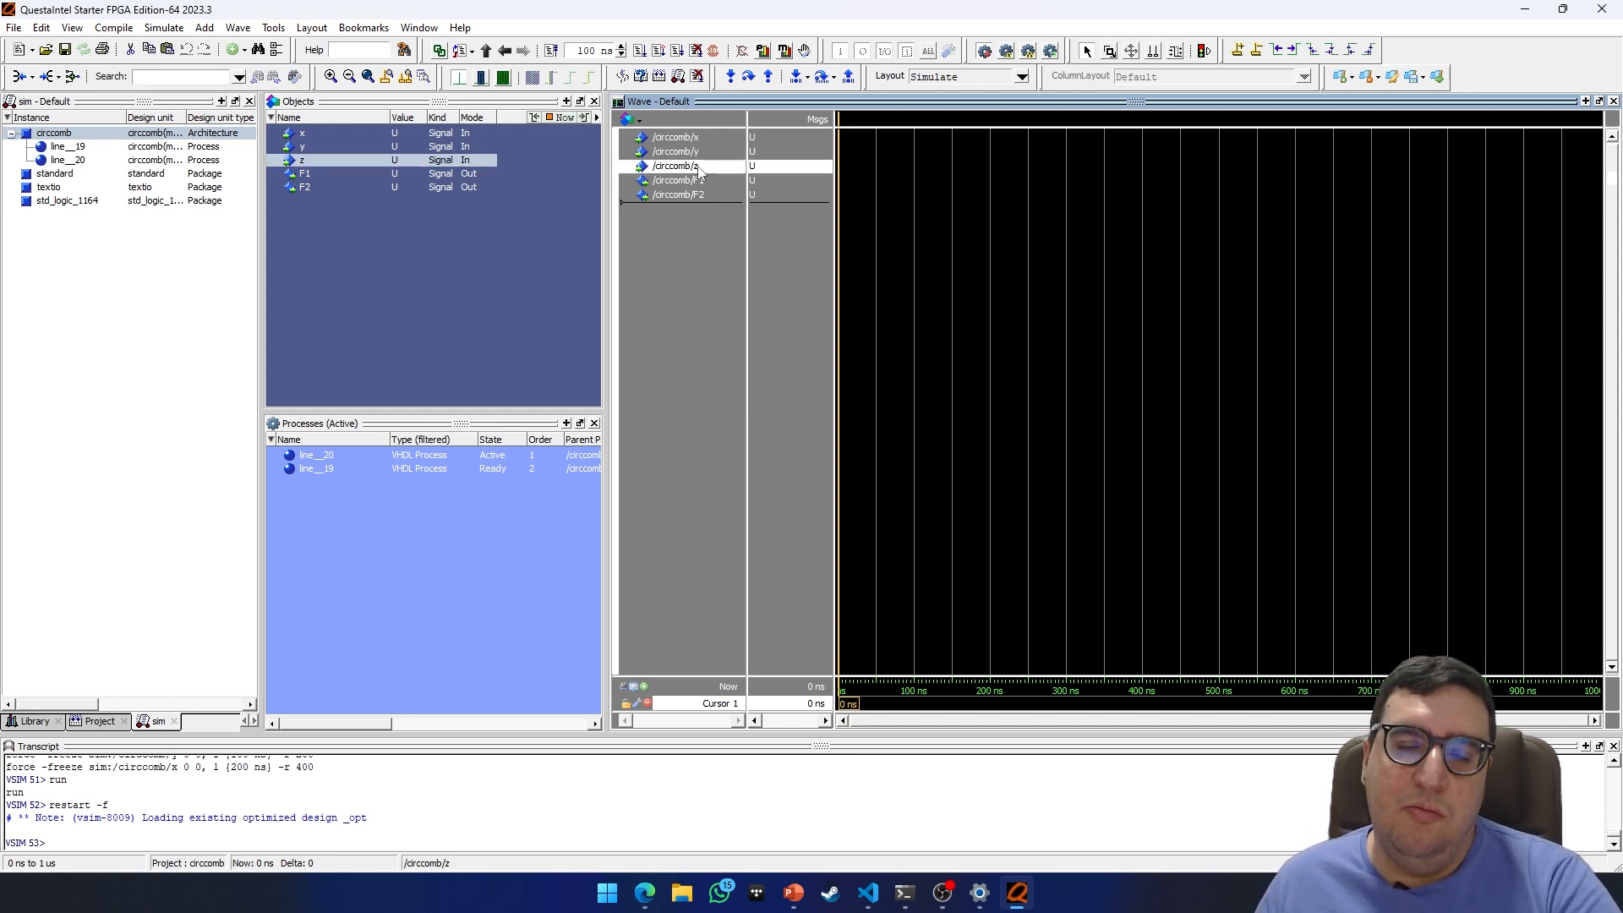
right_click(699, 169)
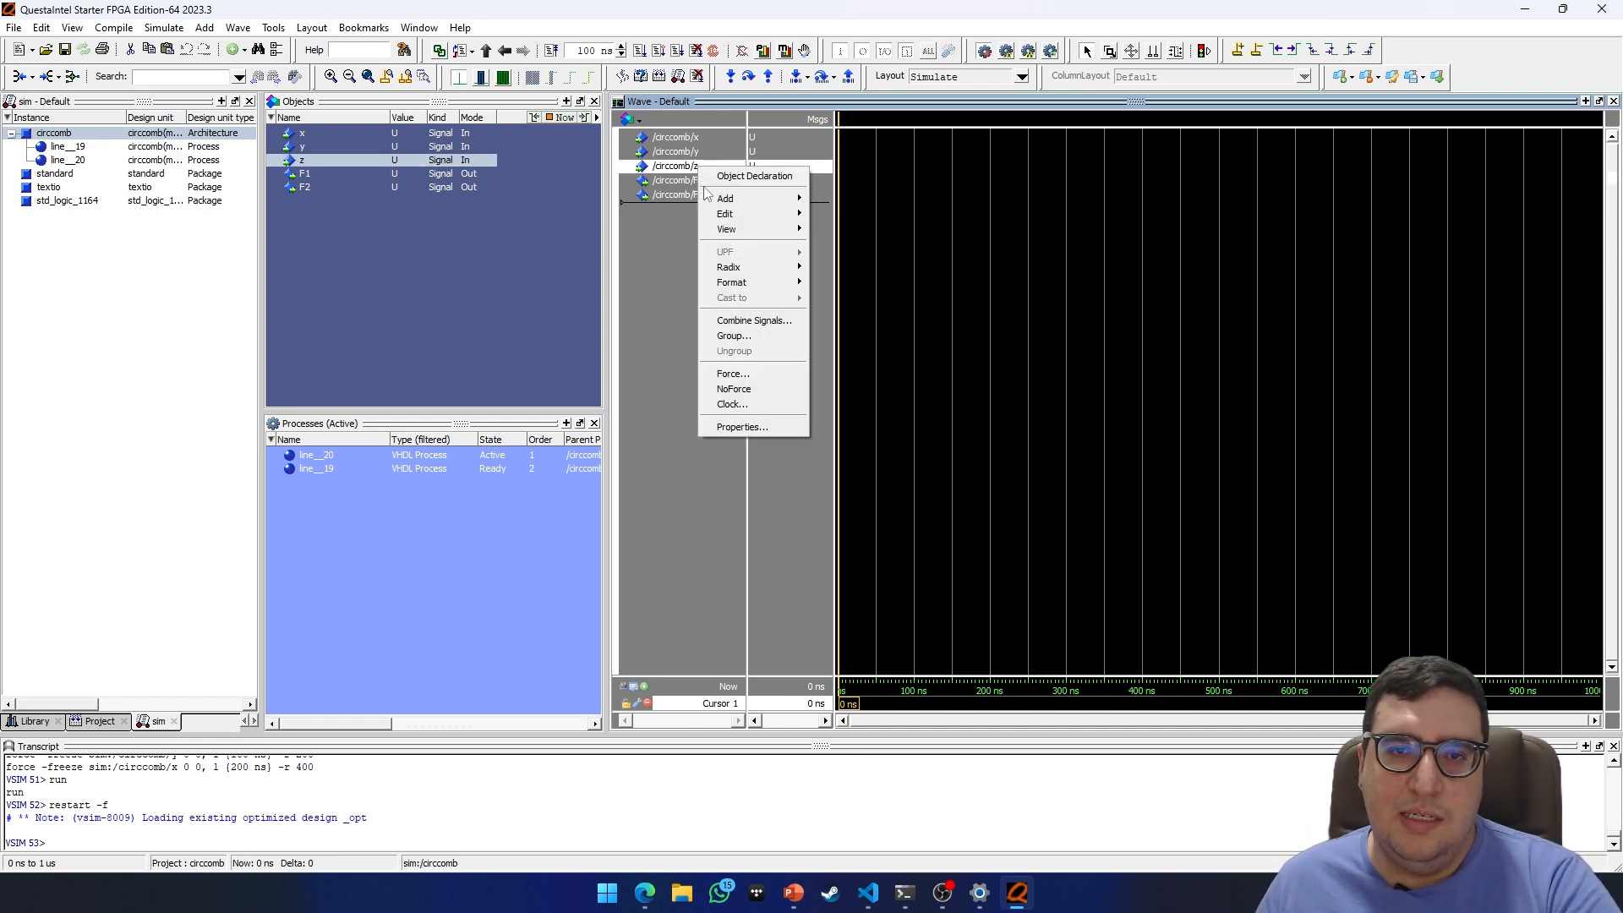
left_click(753, 409)
left_click_drag(888, 459, 827, 340)
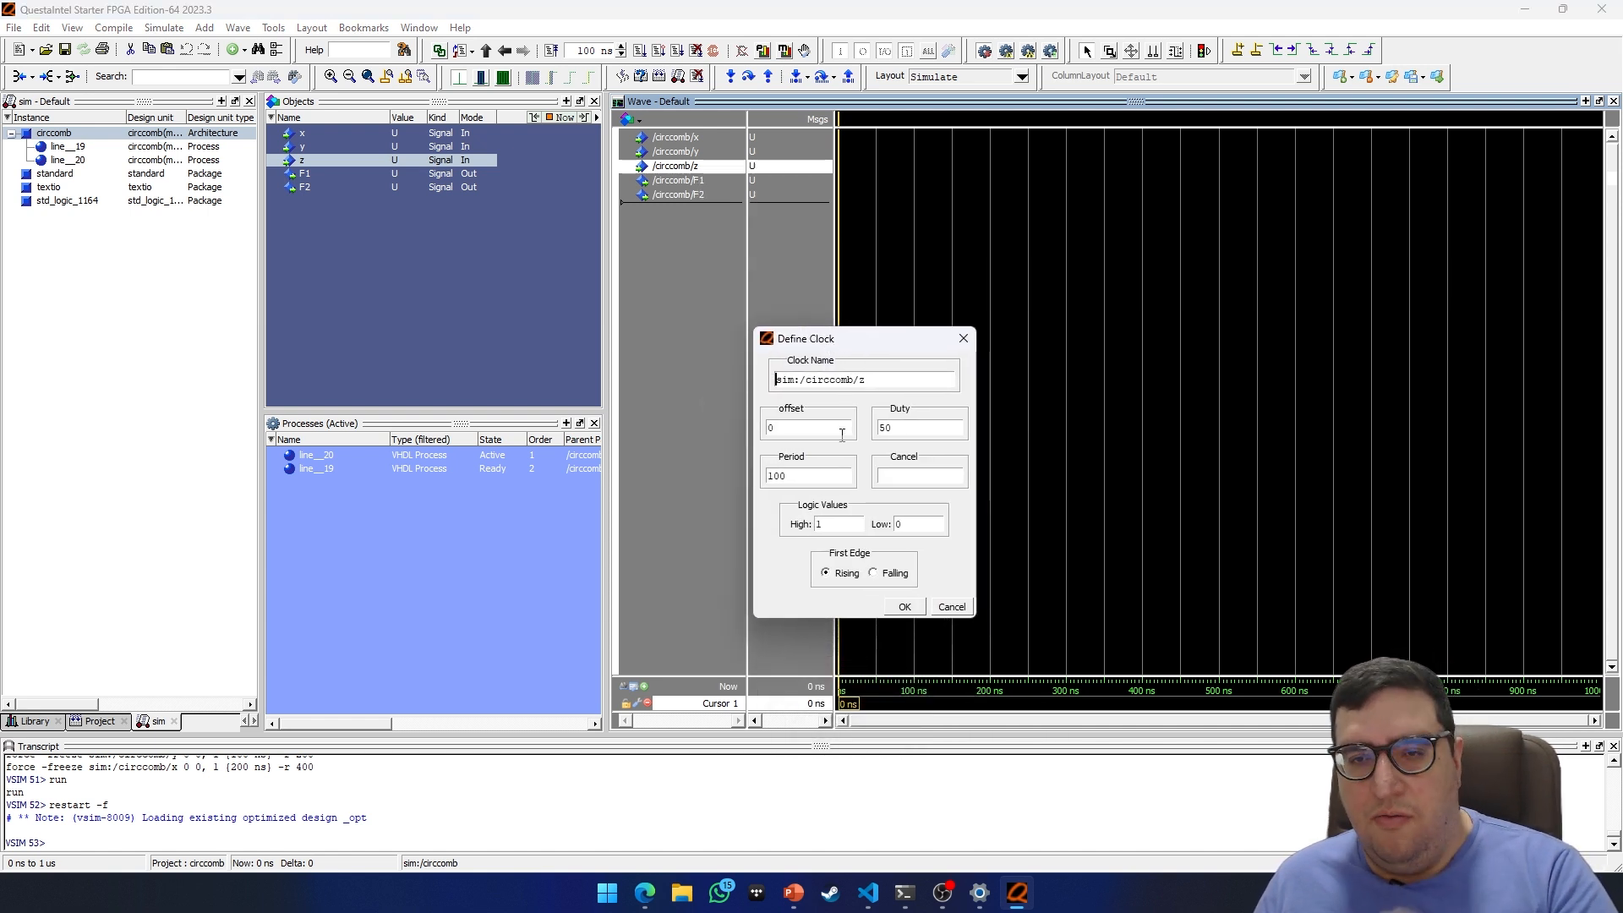
double_click(771, 476)
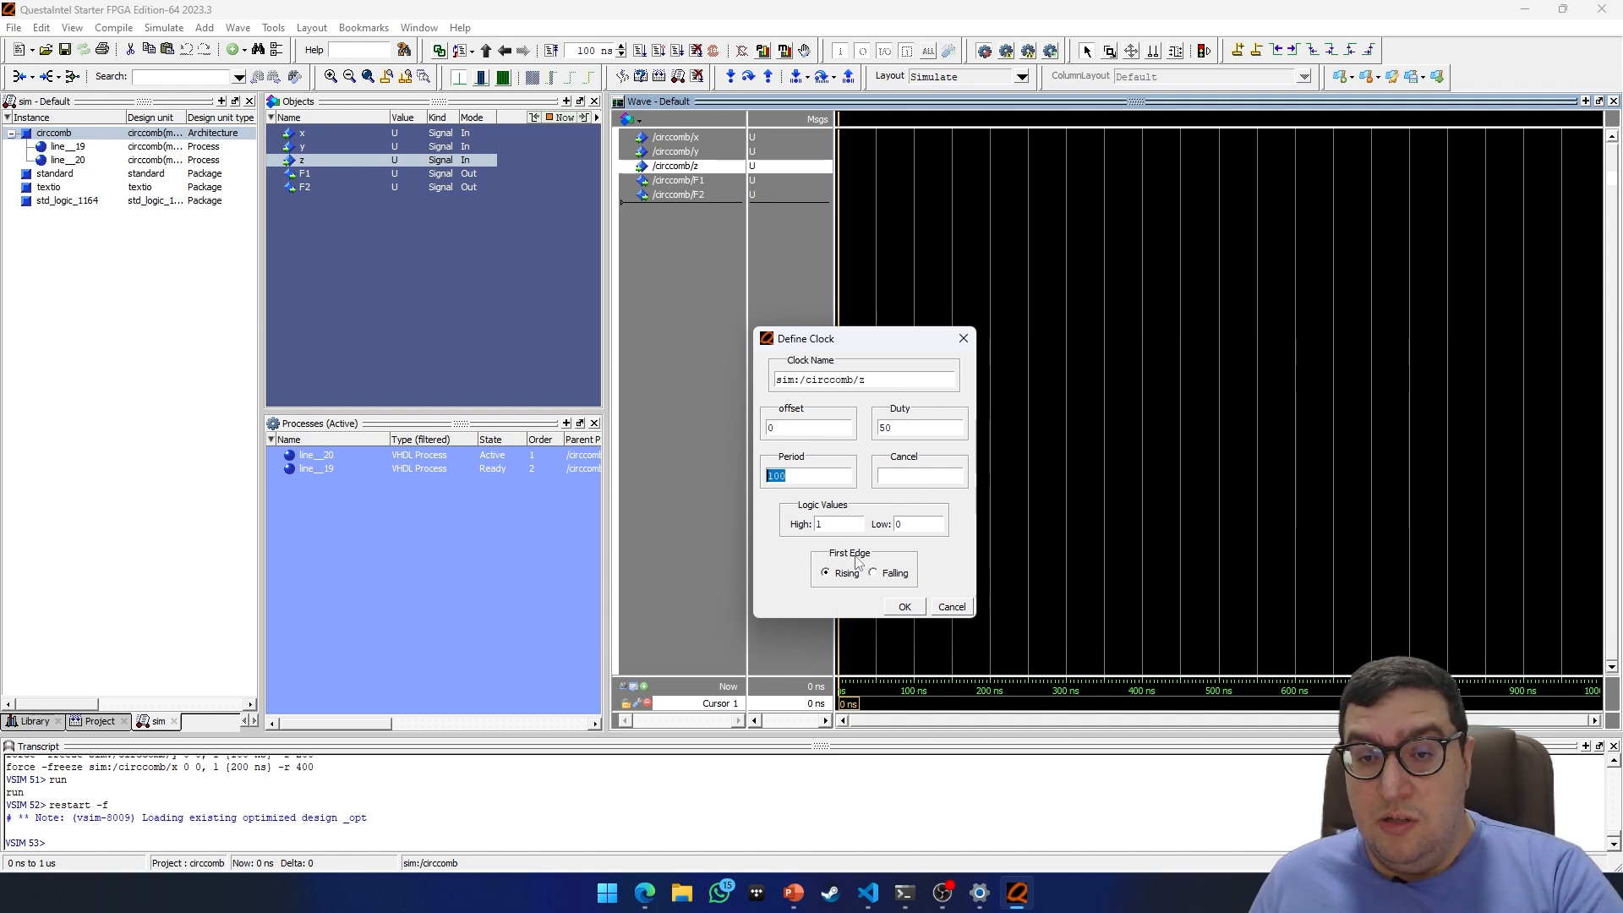
left_click(895, 576)
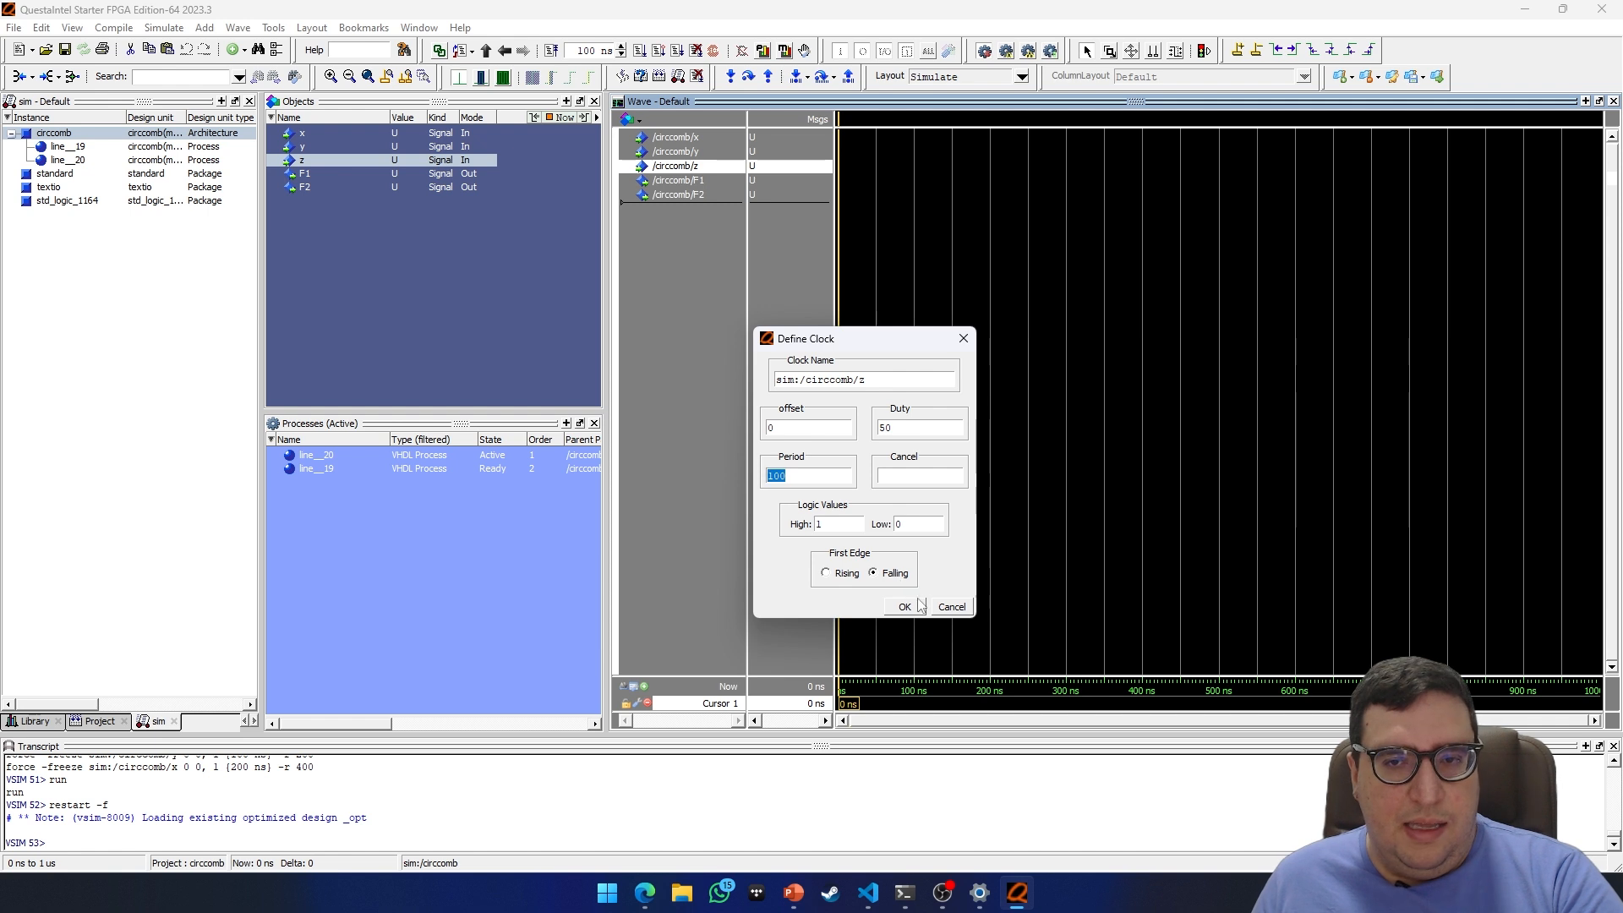
left_click(797, 476)
left_click(904, 607)
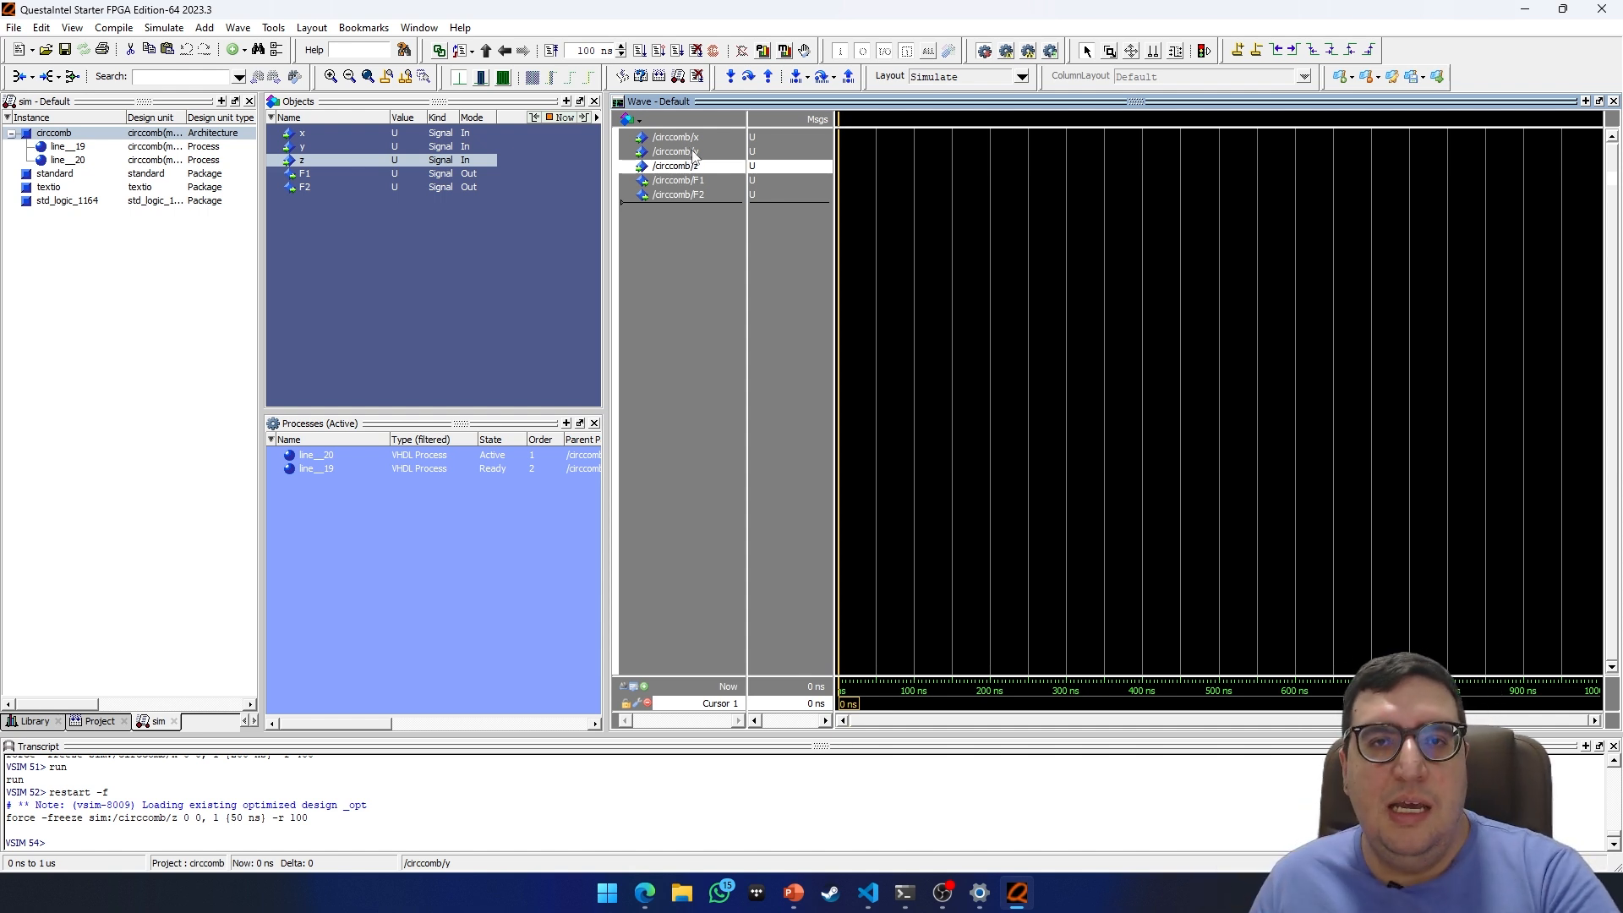
Define a clock on signal y with a period of 200 and a falling first edge
left_click(694, 153)
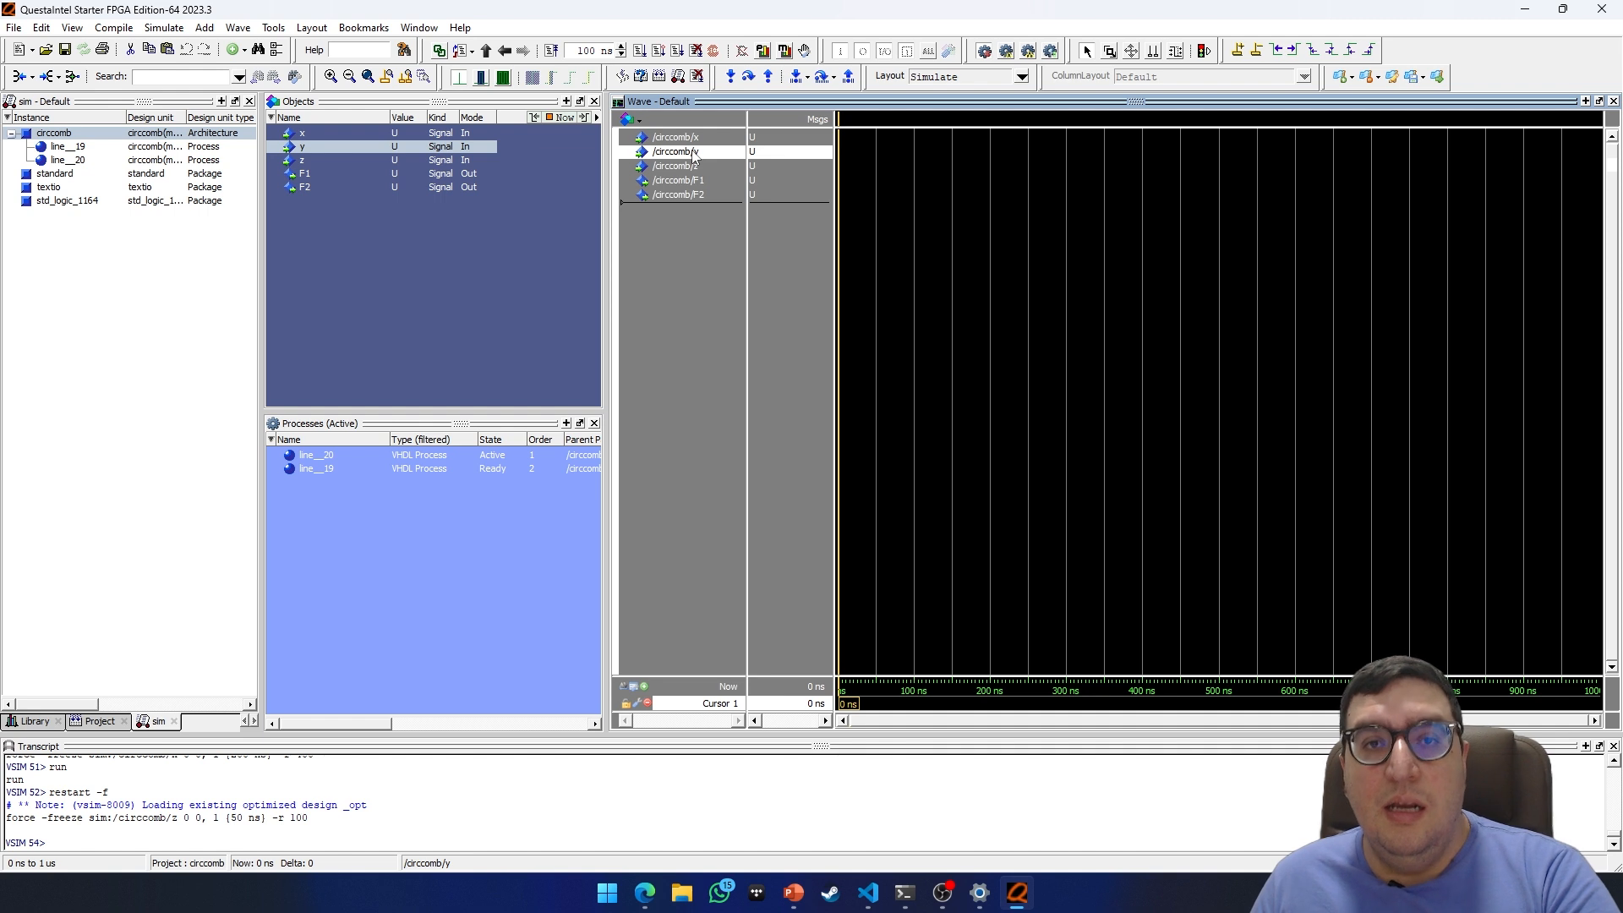
right_click(694, 153)
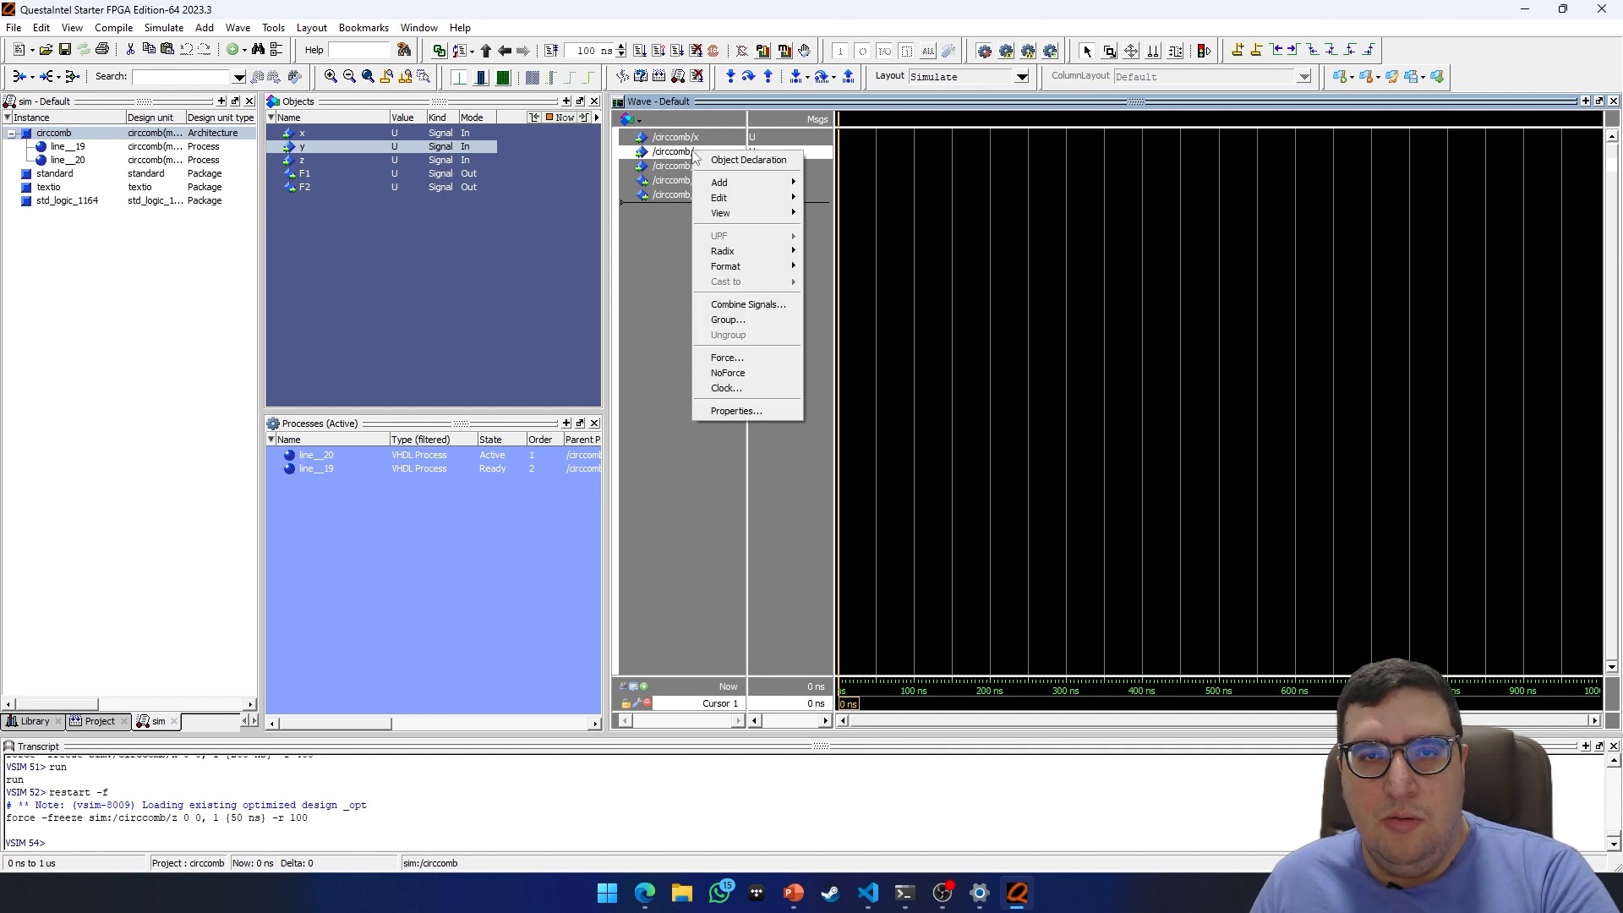
left_click(732, 388)
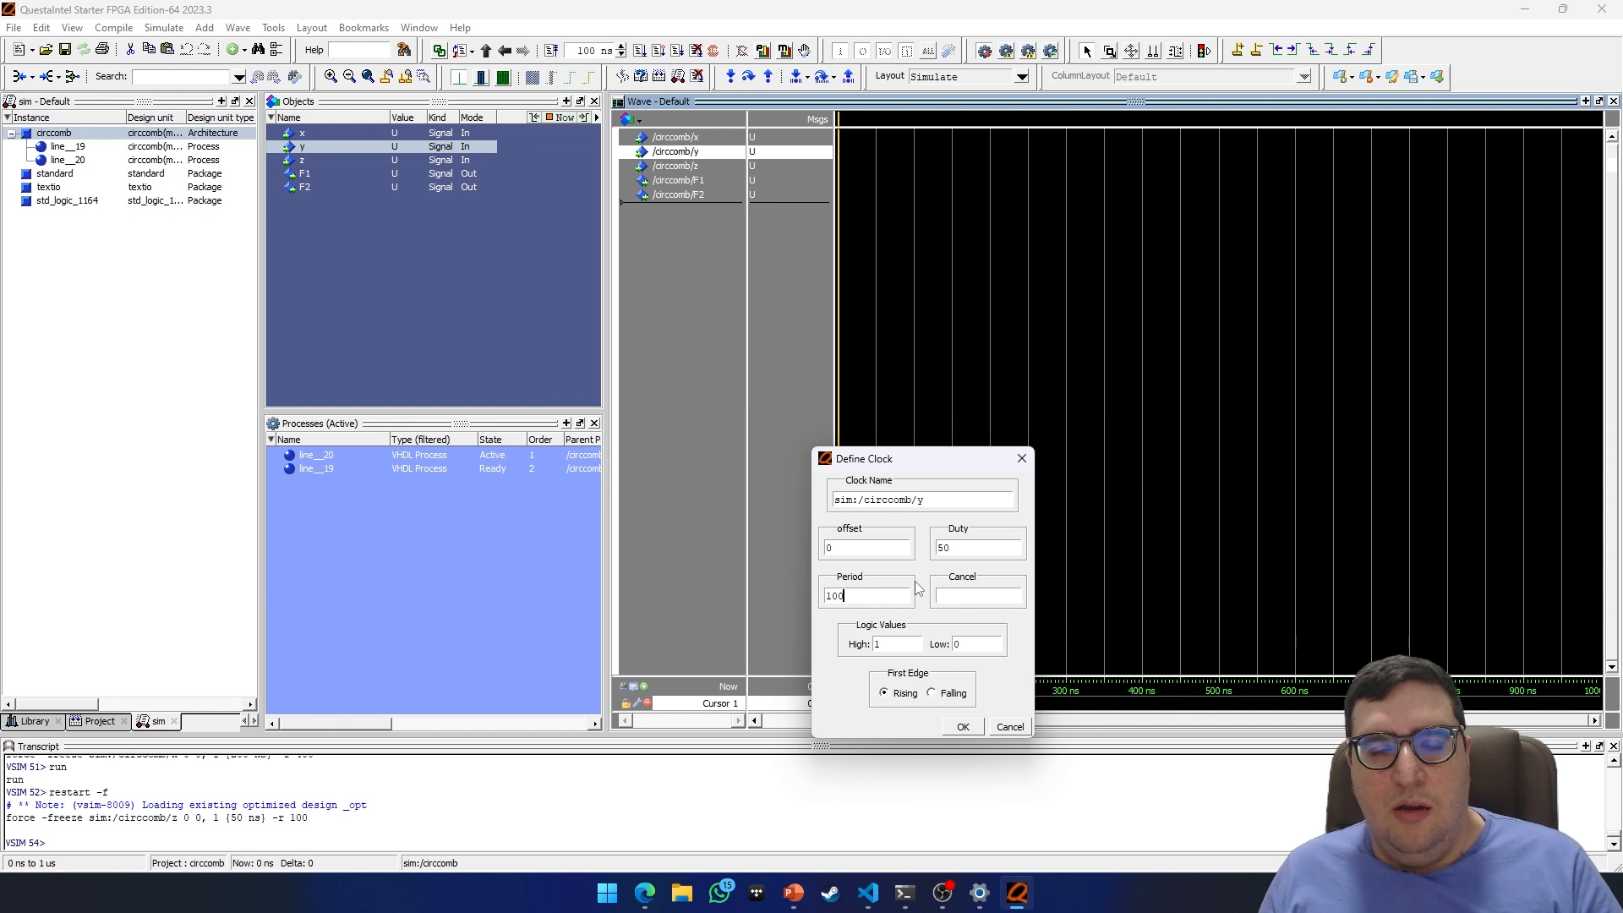
left_click_drag(850, 593, 815, 593)
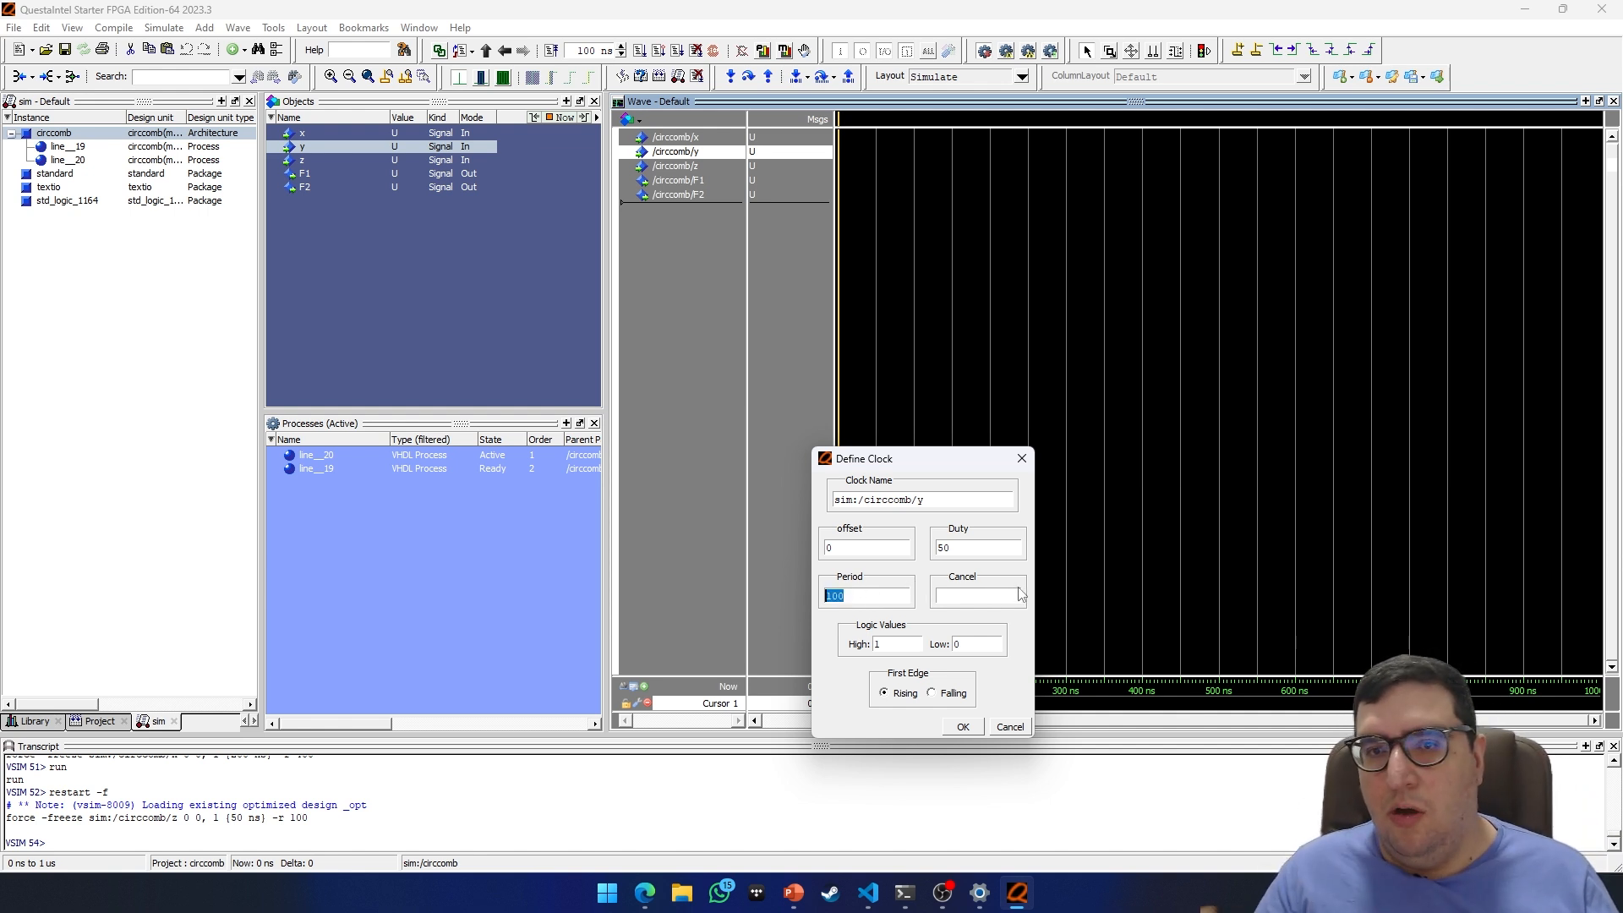
type("200")
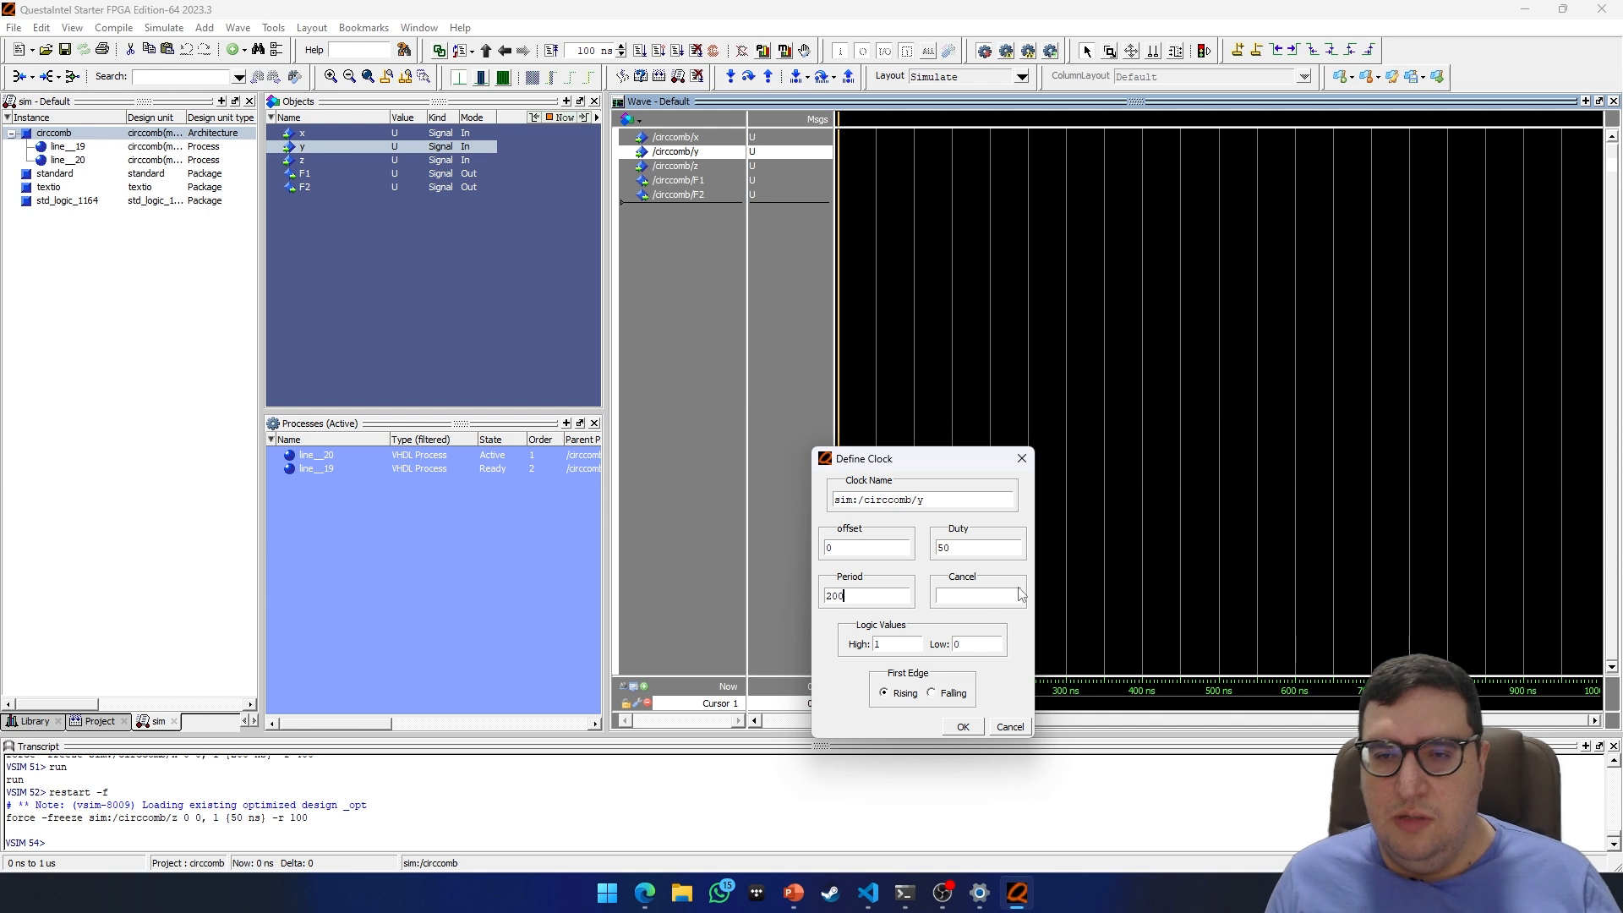
left_click(954, 693)
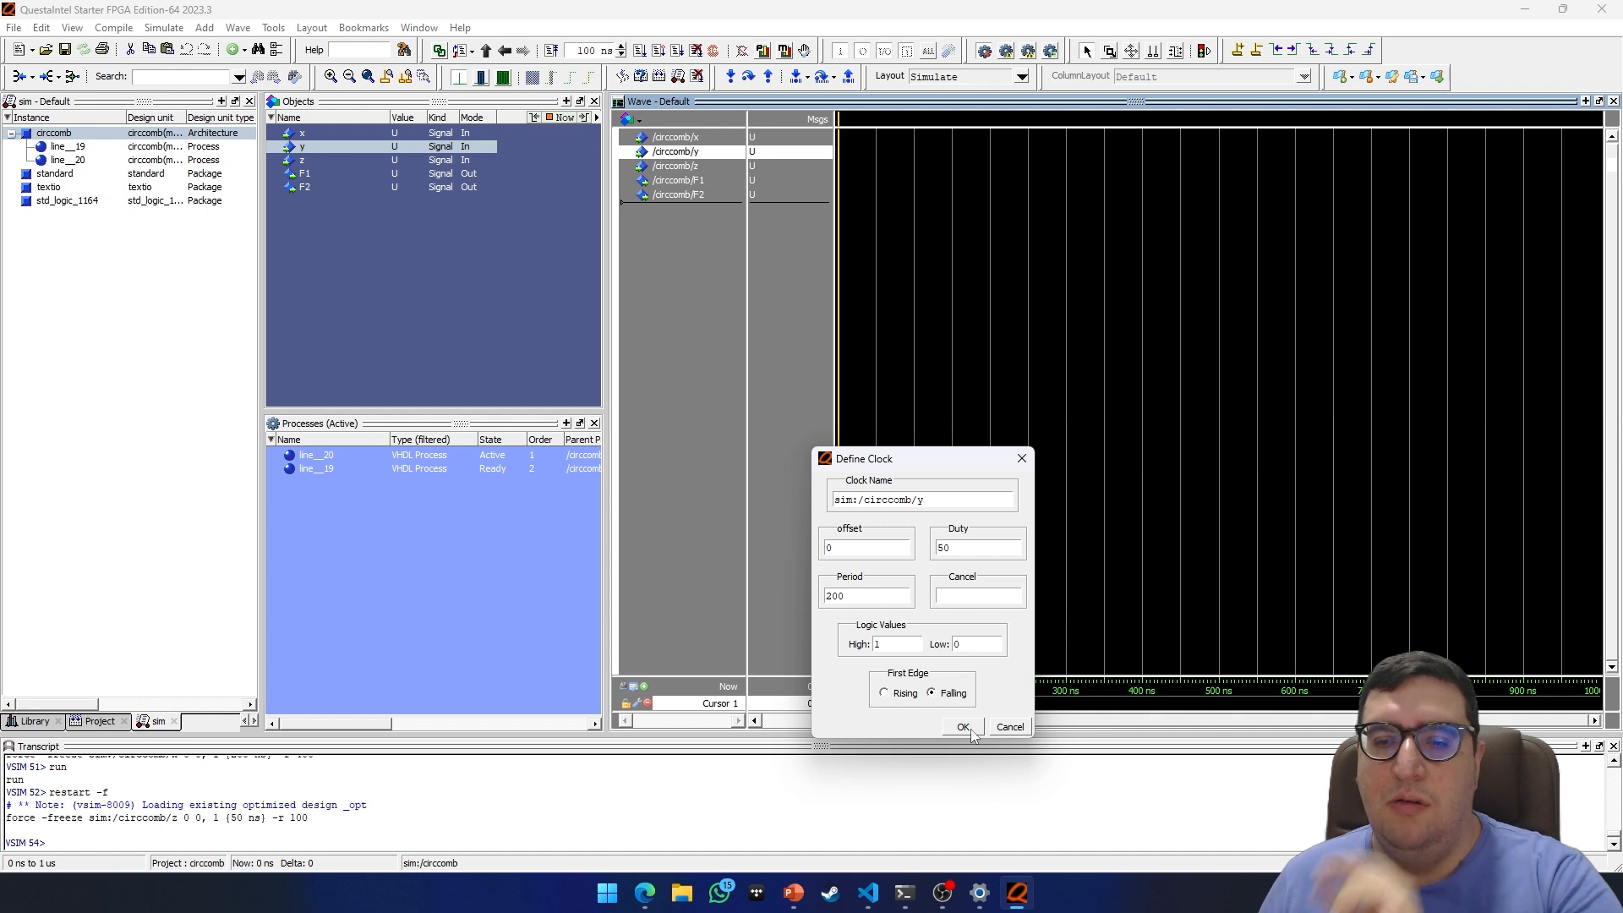
left_click(963, 727)
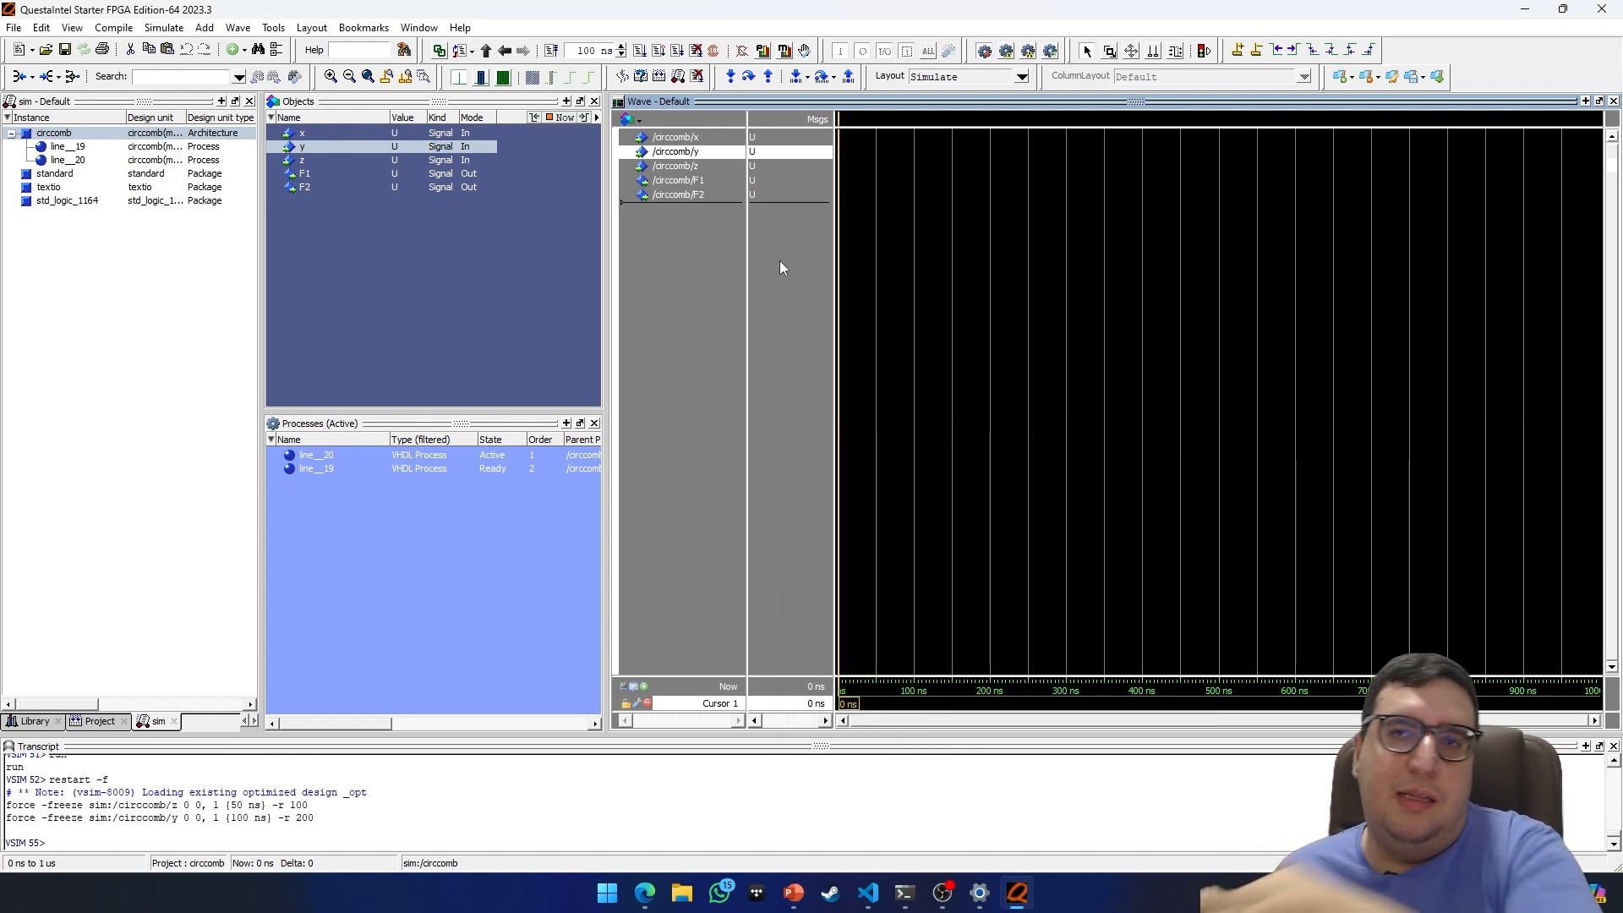
Define a clock on signal x with a period of 400 and a falling first edge
left_click(691, 138)
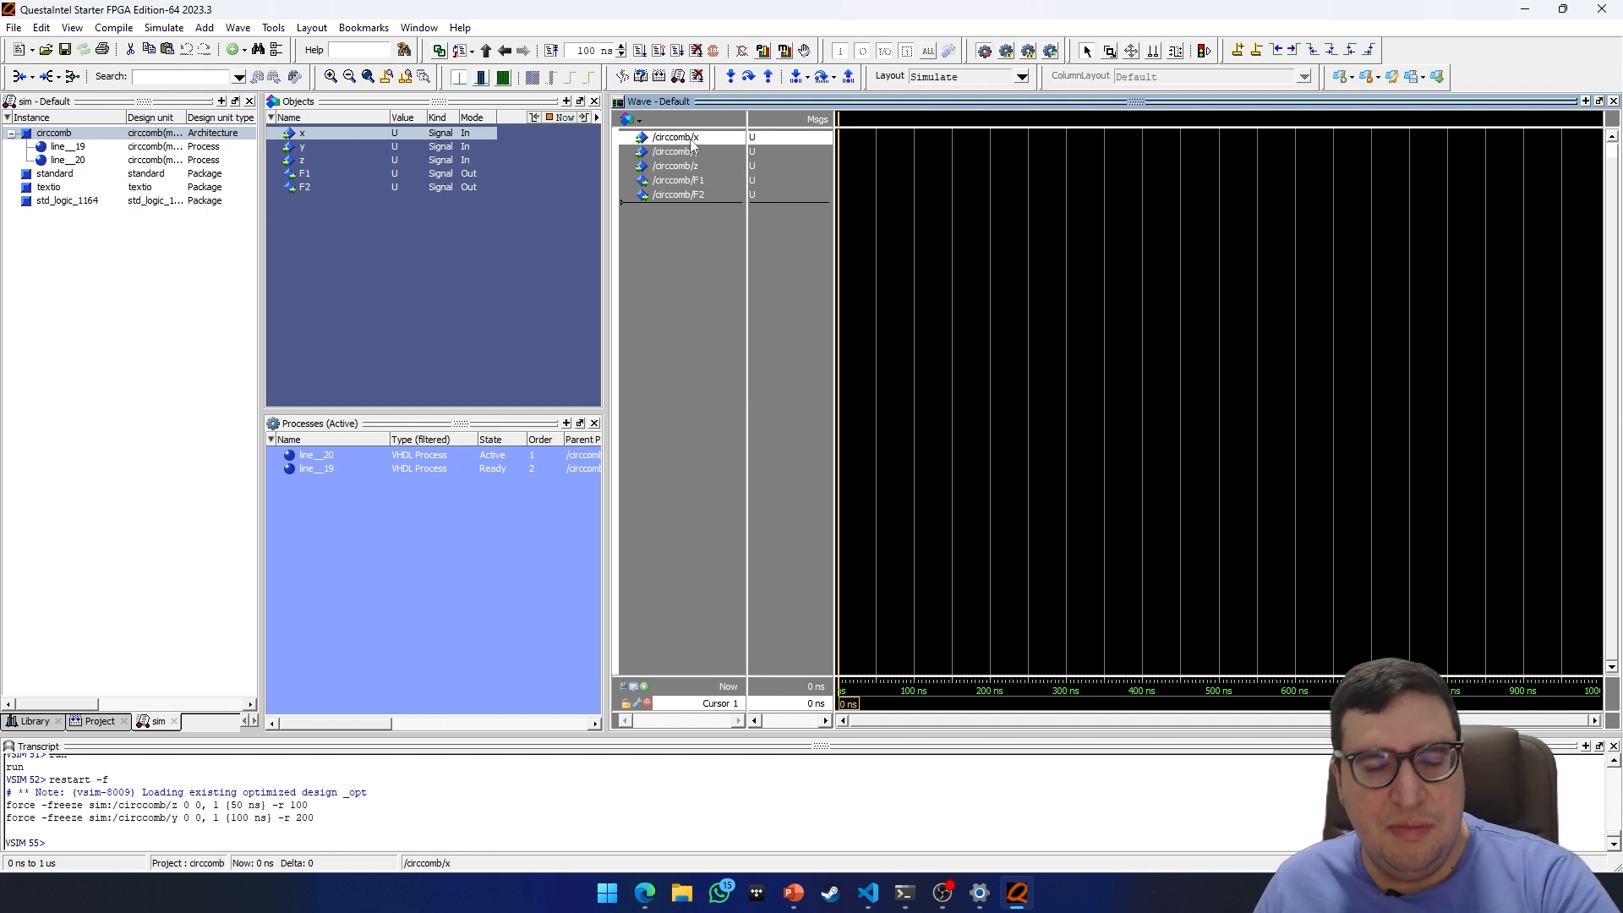
right_click(691, 143)
left_click(743, 373)
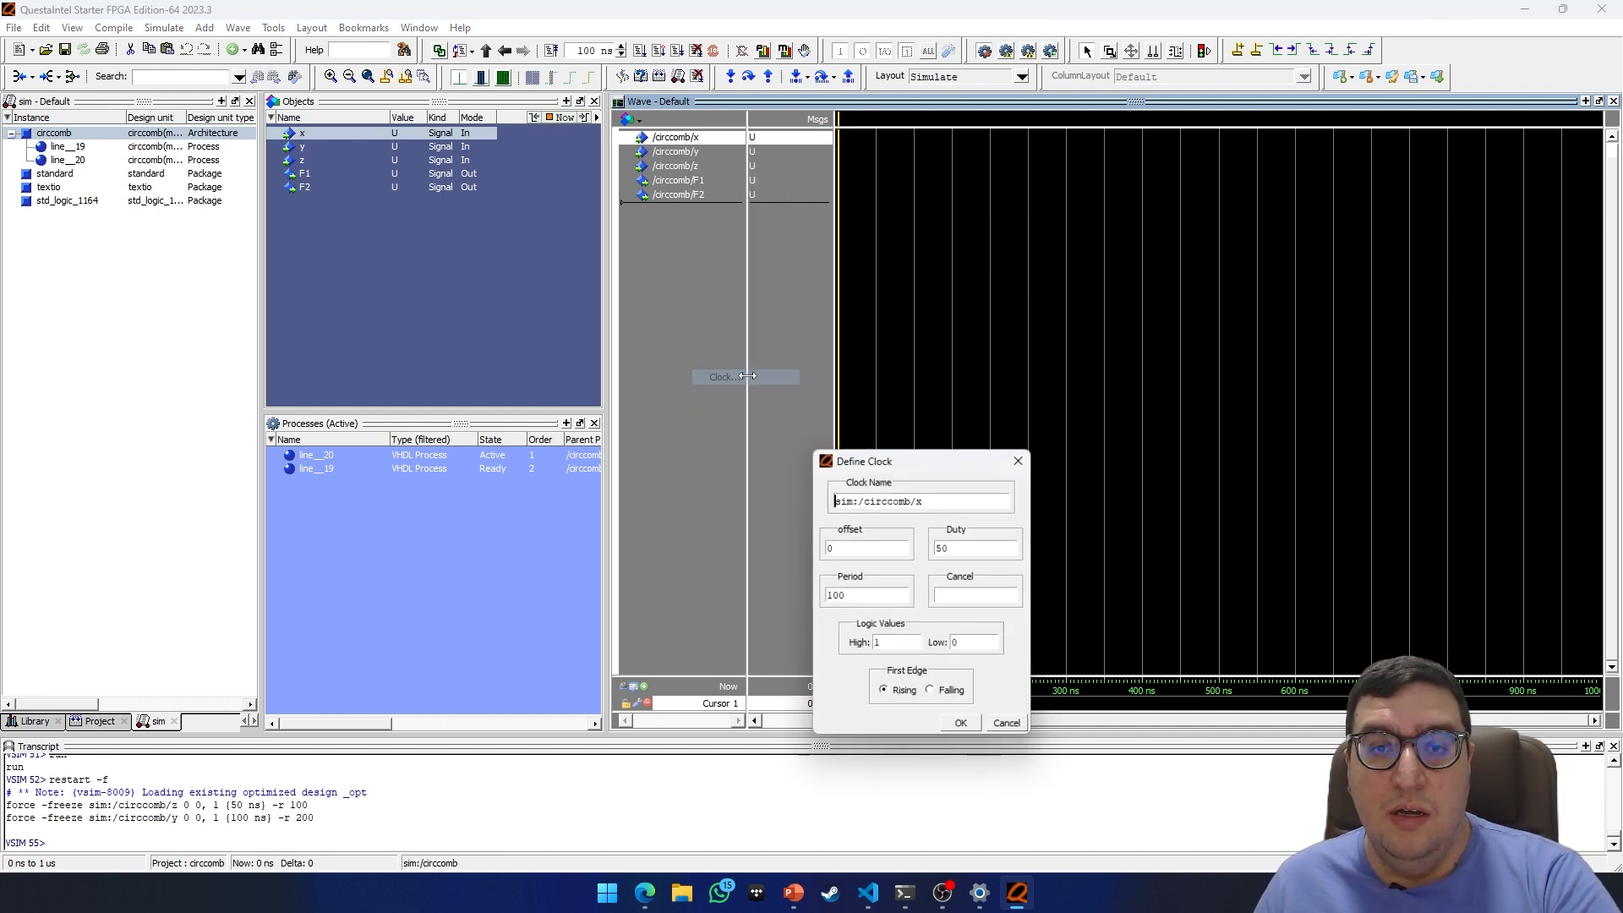
double_click(835, 595)
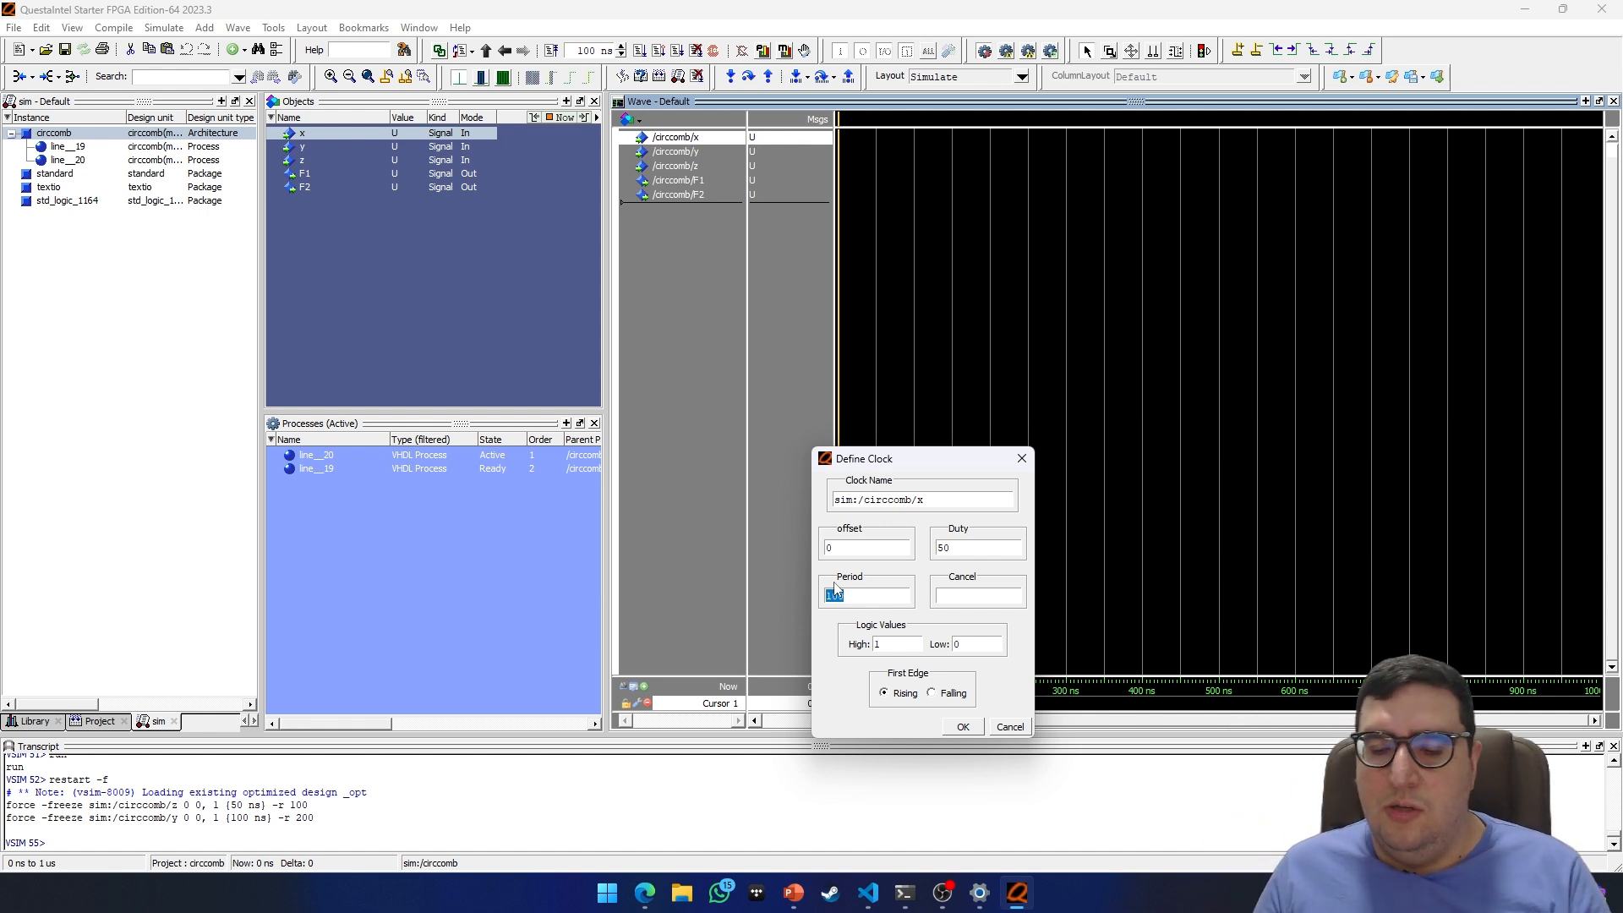
type("400")
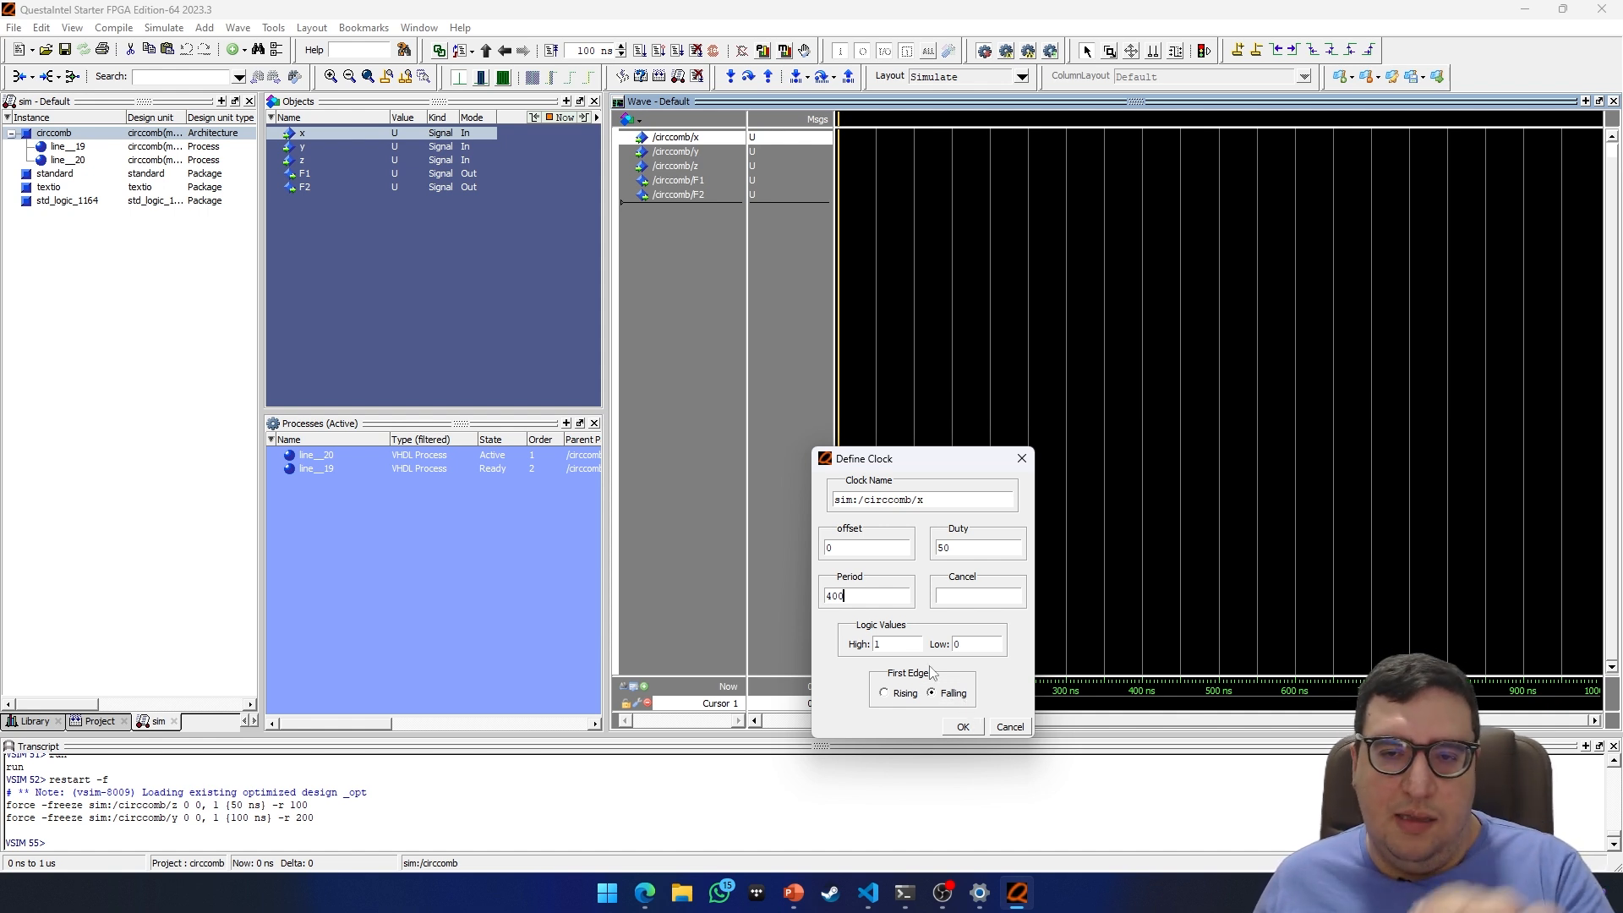
left_click(941, 695)
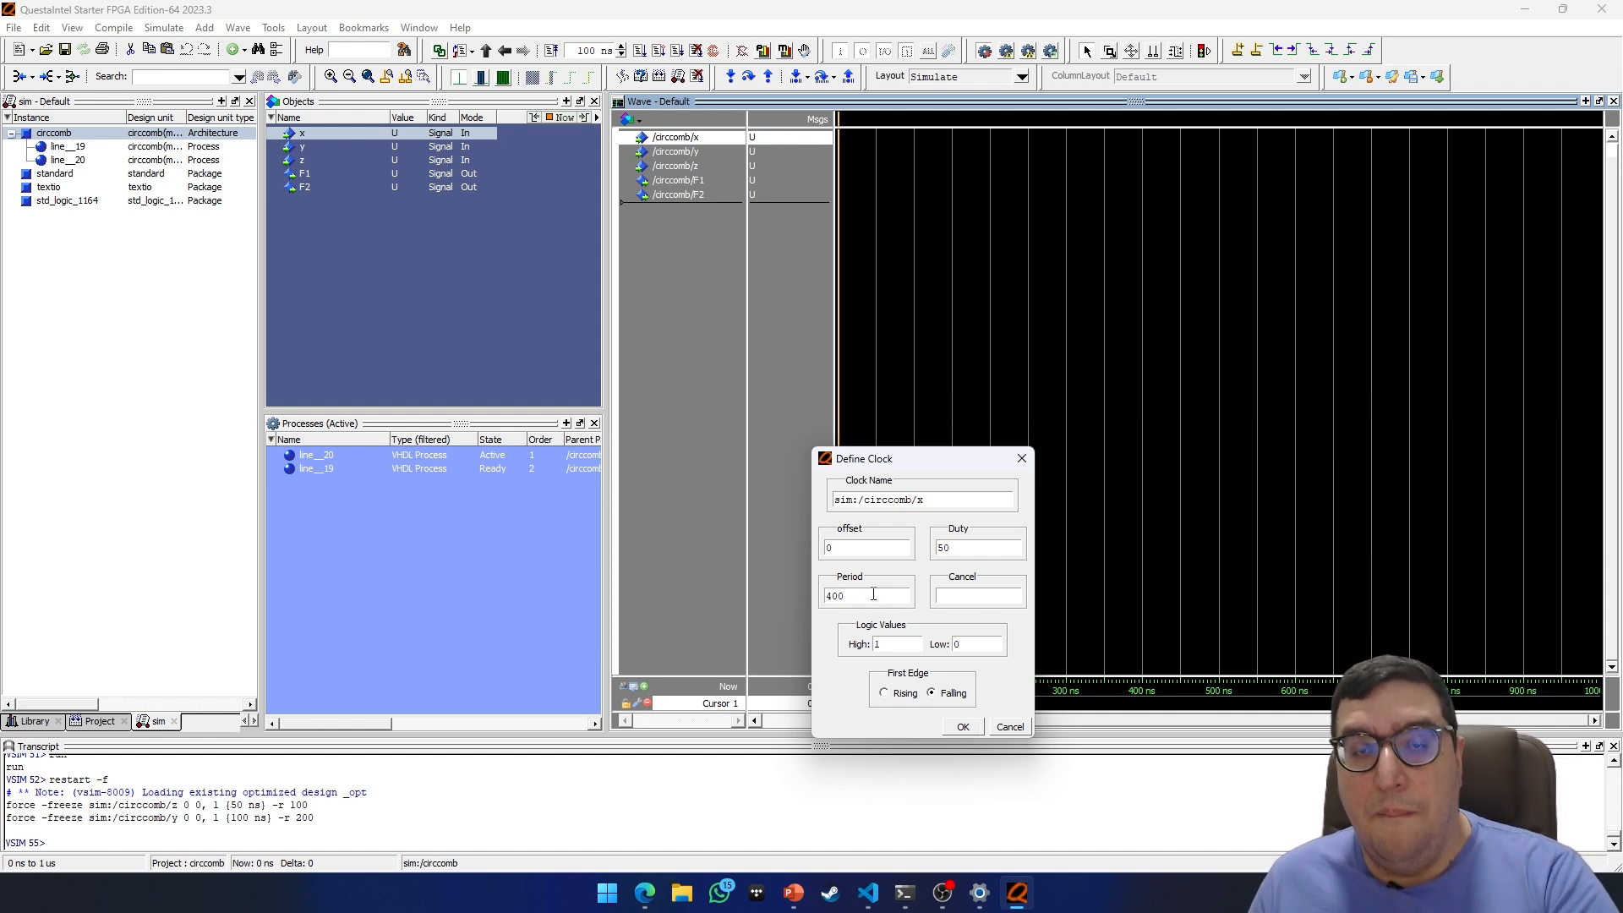
left_click(963, 727)
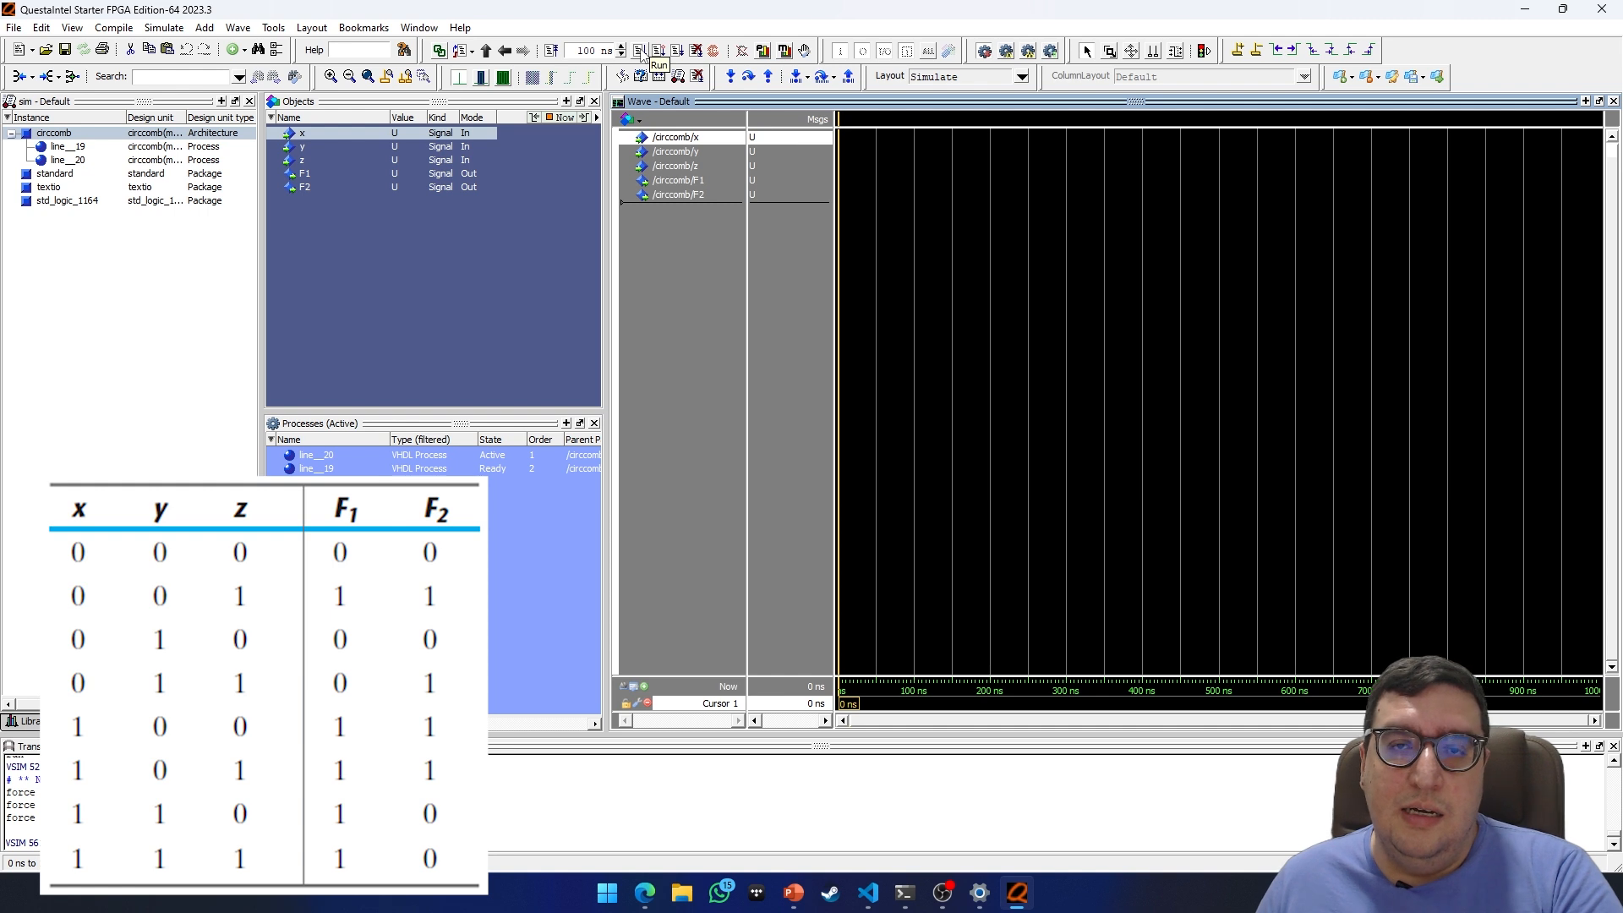
Run the simulation for 100 ns and place the wave cursor at about 38 ns to check z, F1 and F2 against the truth table
left_click(641, 51)
left_click(860, 213)
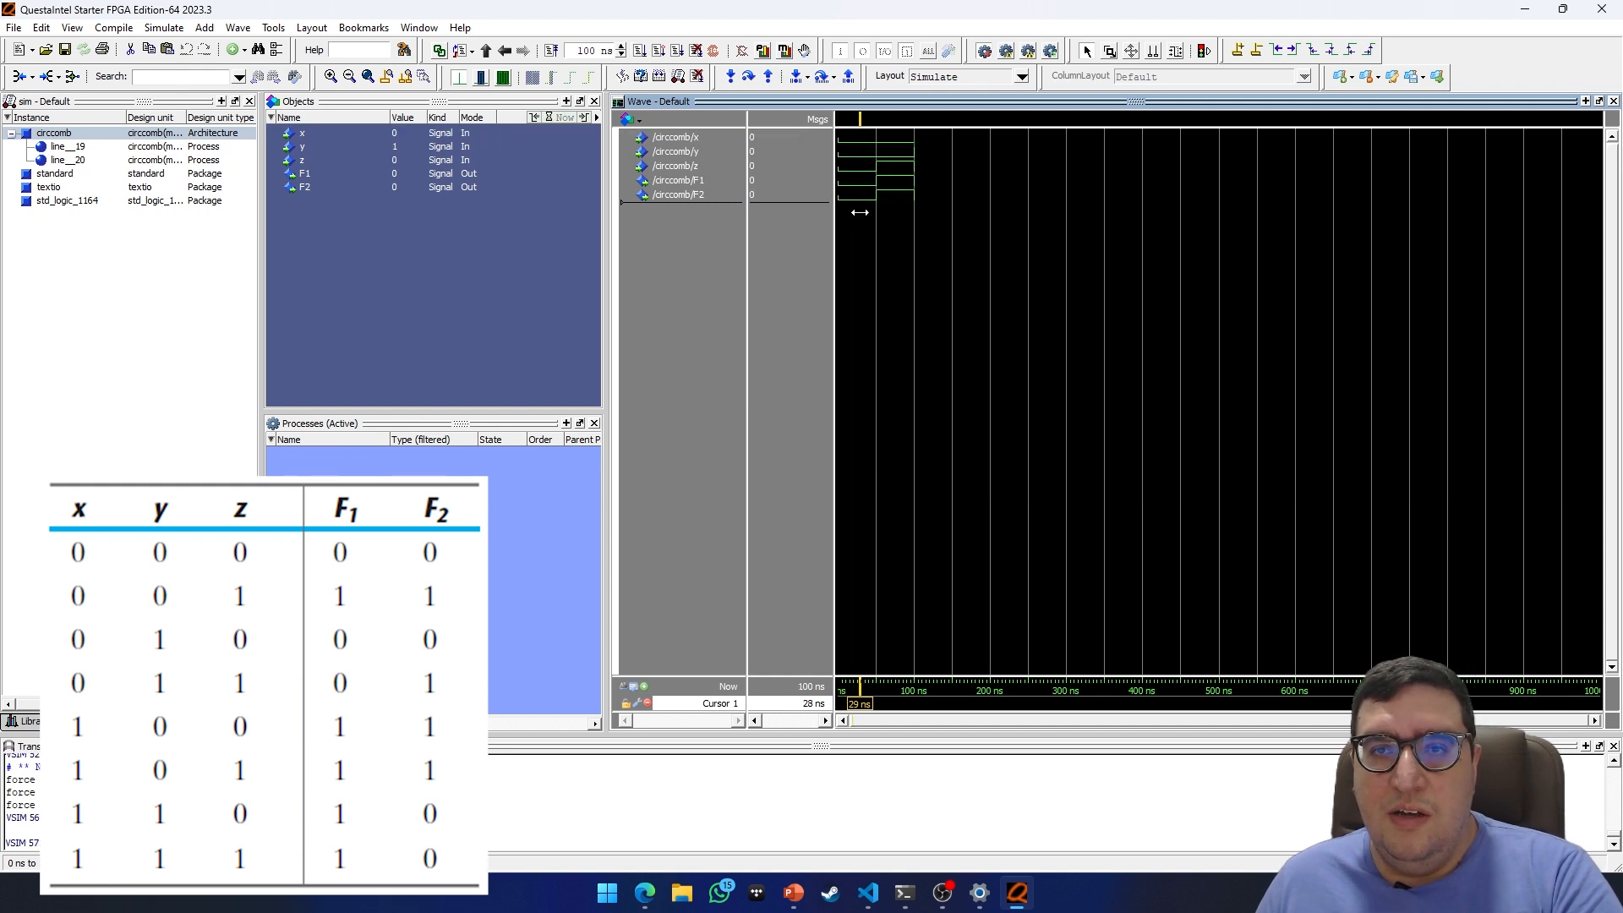
left_click_drag(860, 212, 866, 213)
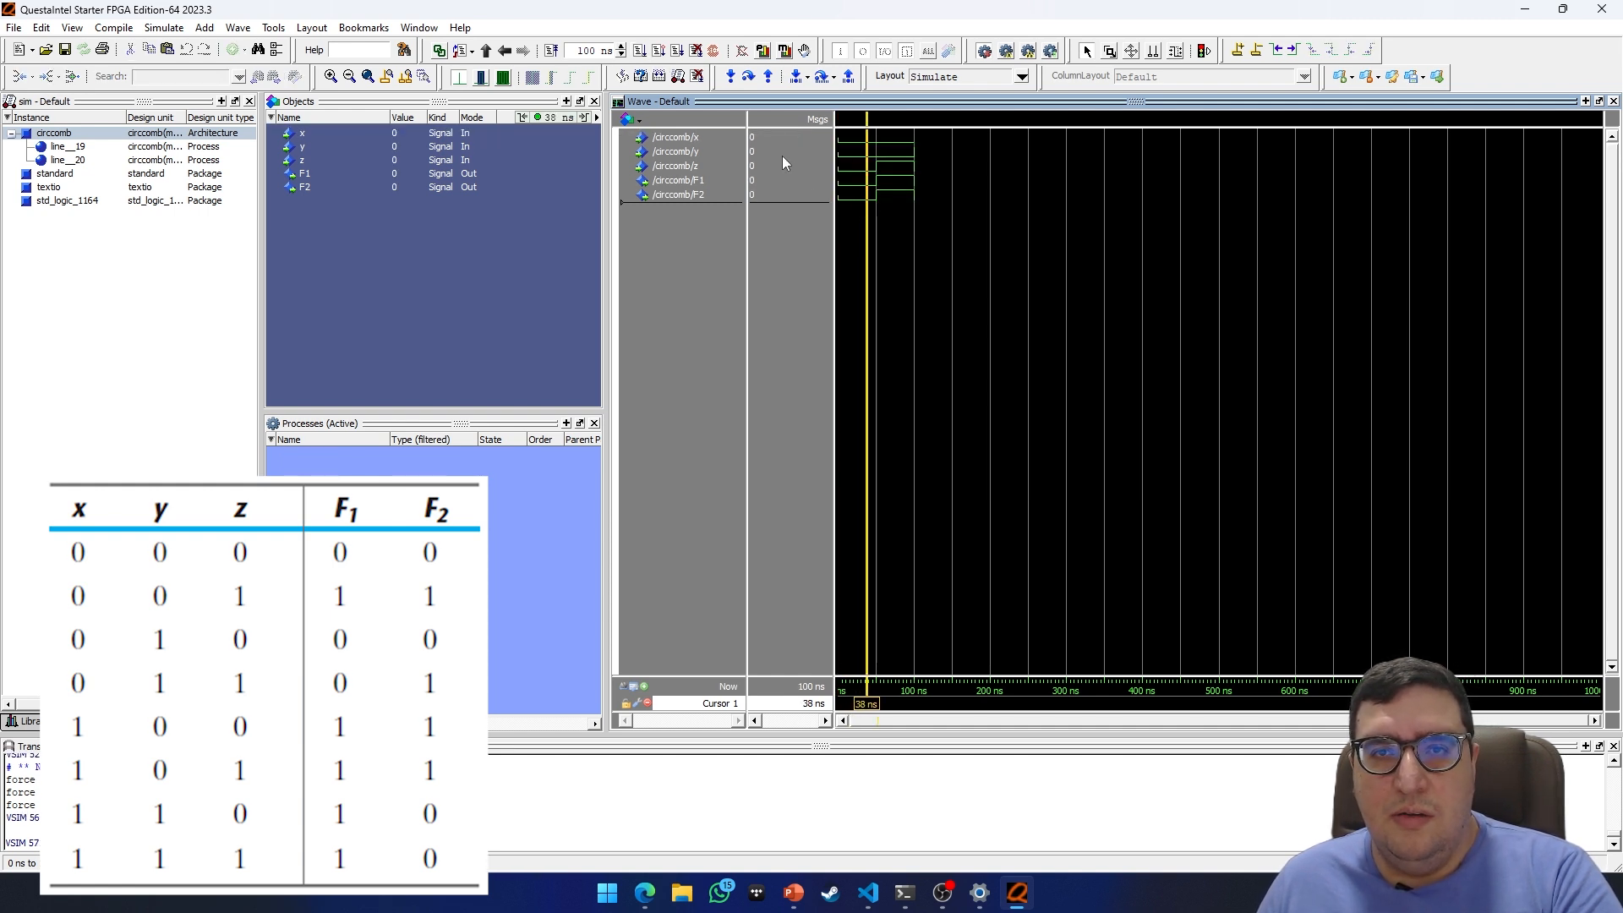
left_click(760, 165)
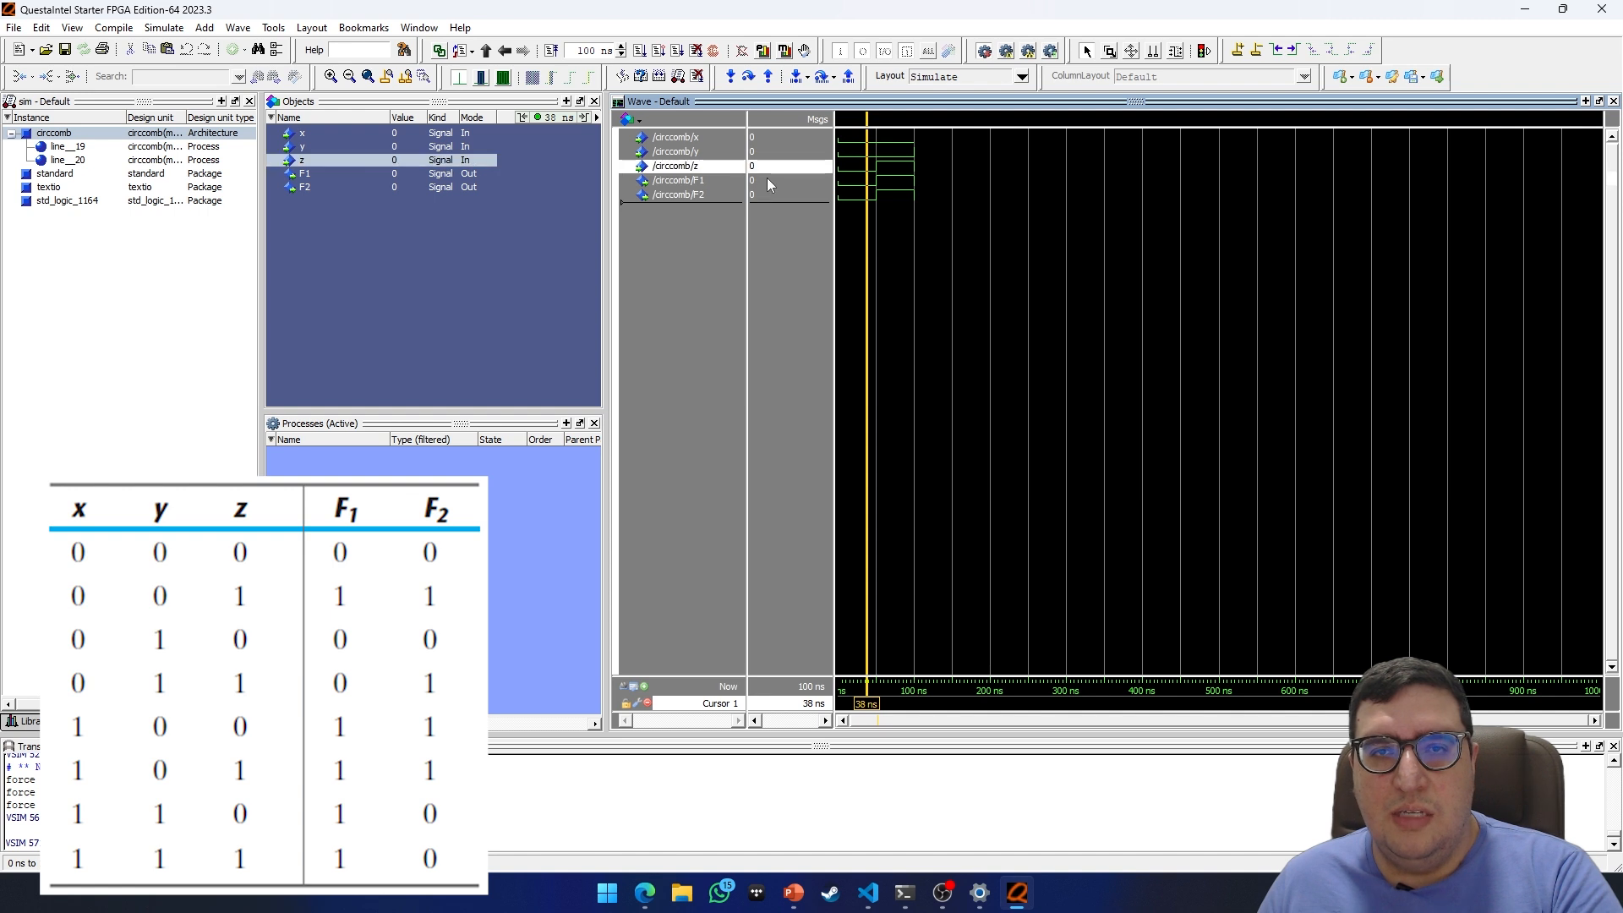
key("Down")
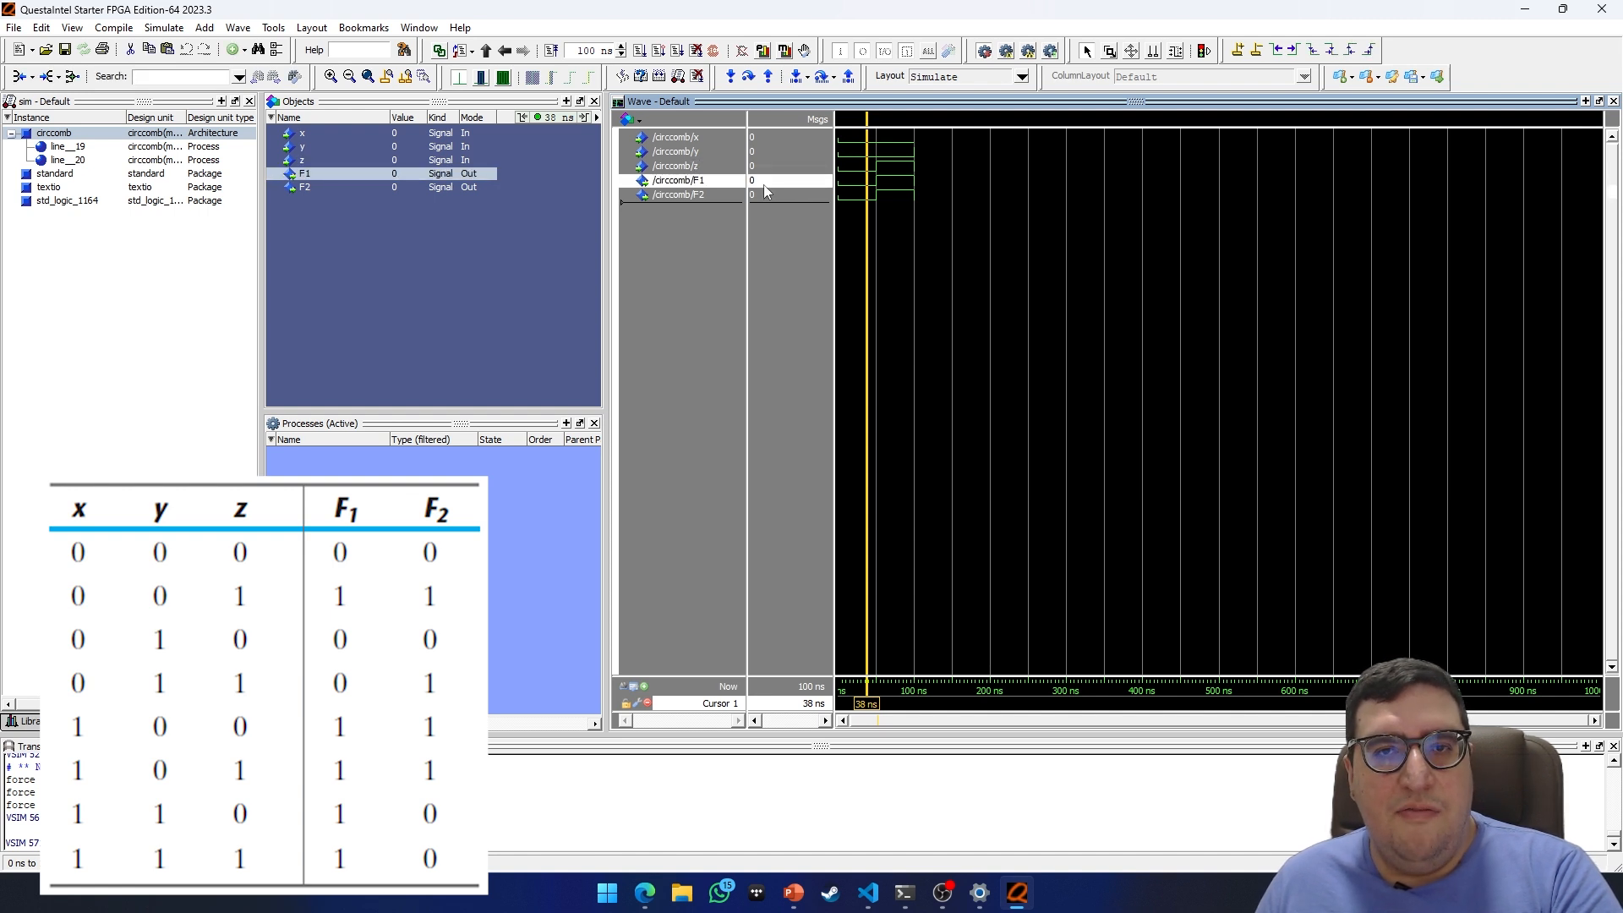
left_click(768, 196)
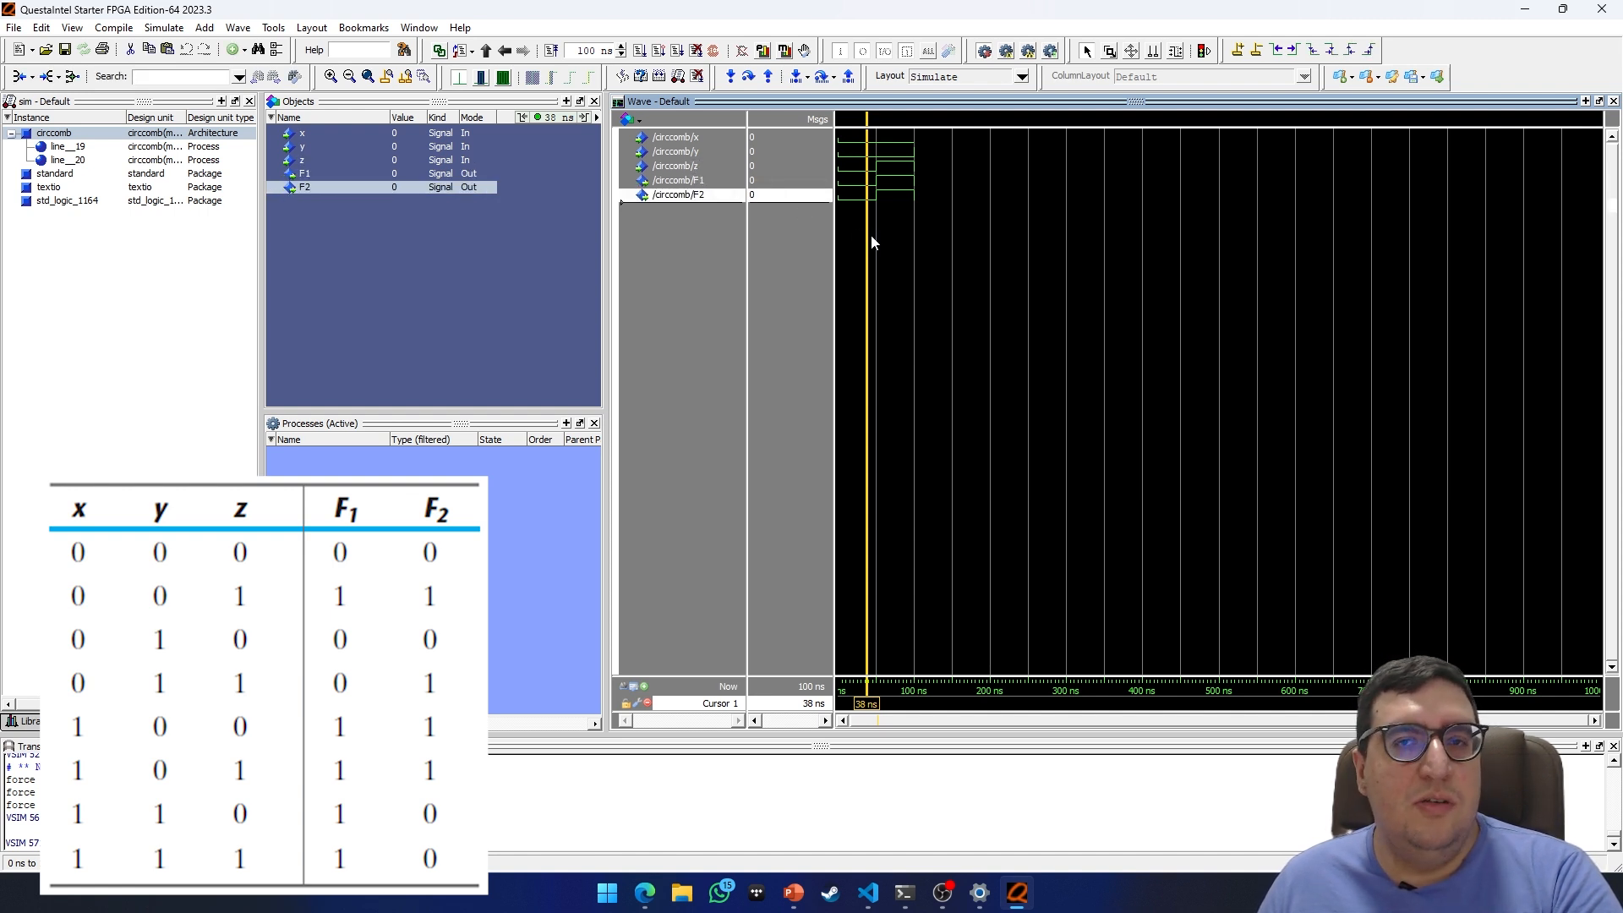
Move the wave cursor to about 76 ns and check x, y, z, F1 and F2 against the truth table
left_click_drag(867, 235, 896, 234)
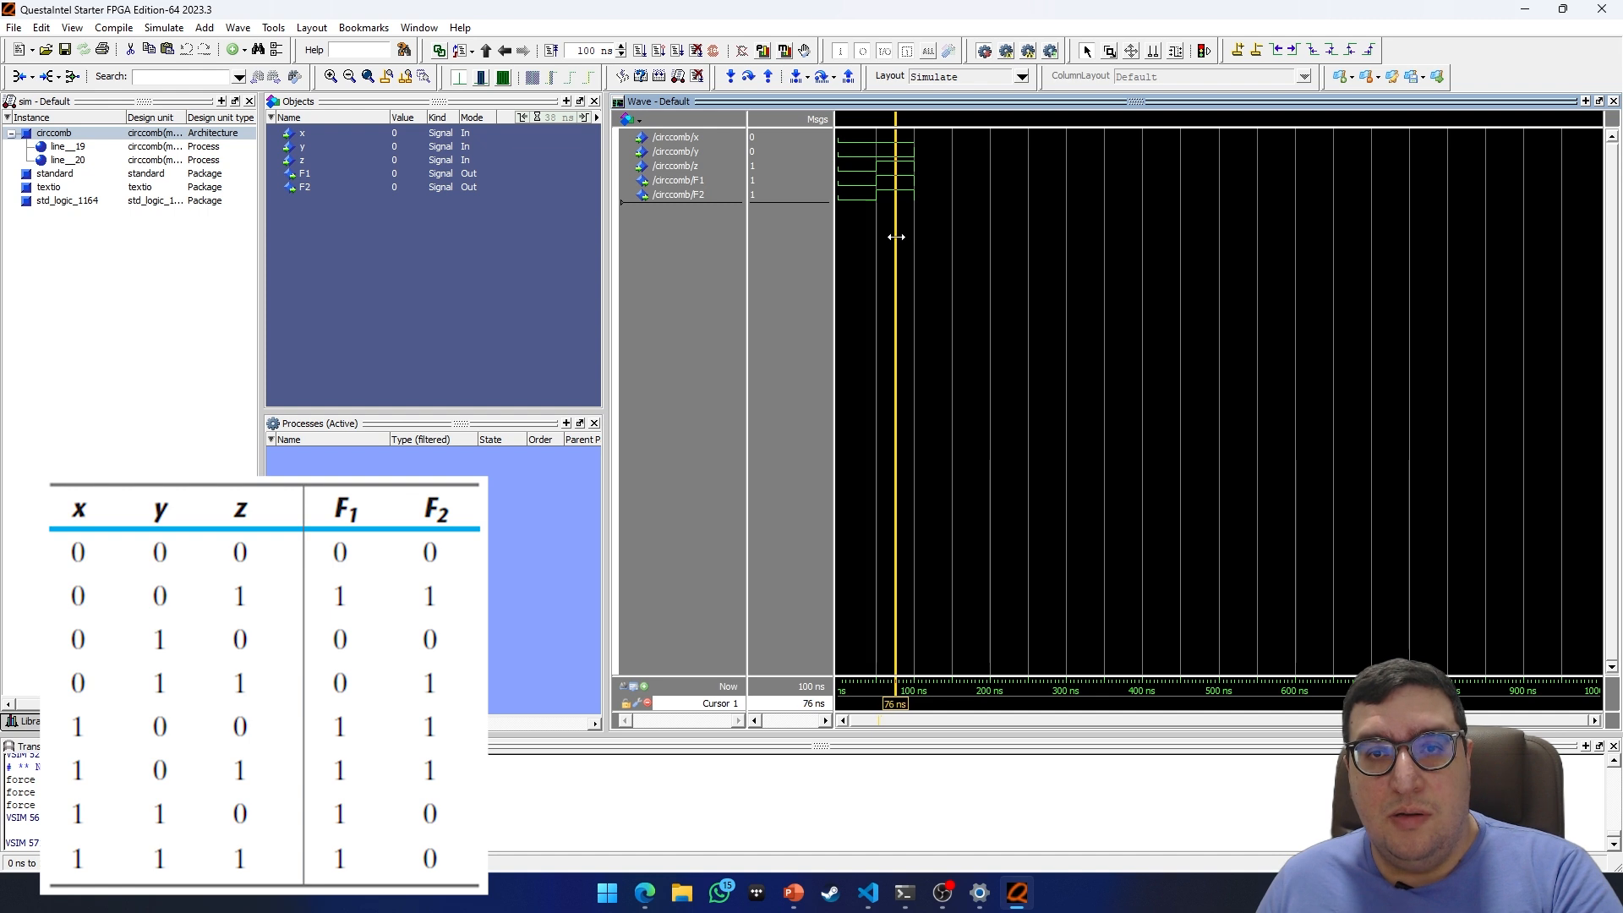
key("Down")
key("Down")
key("Down")
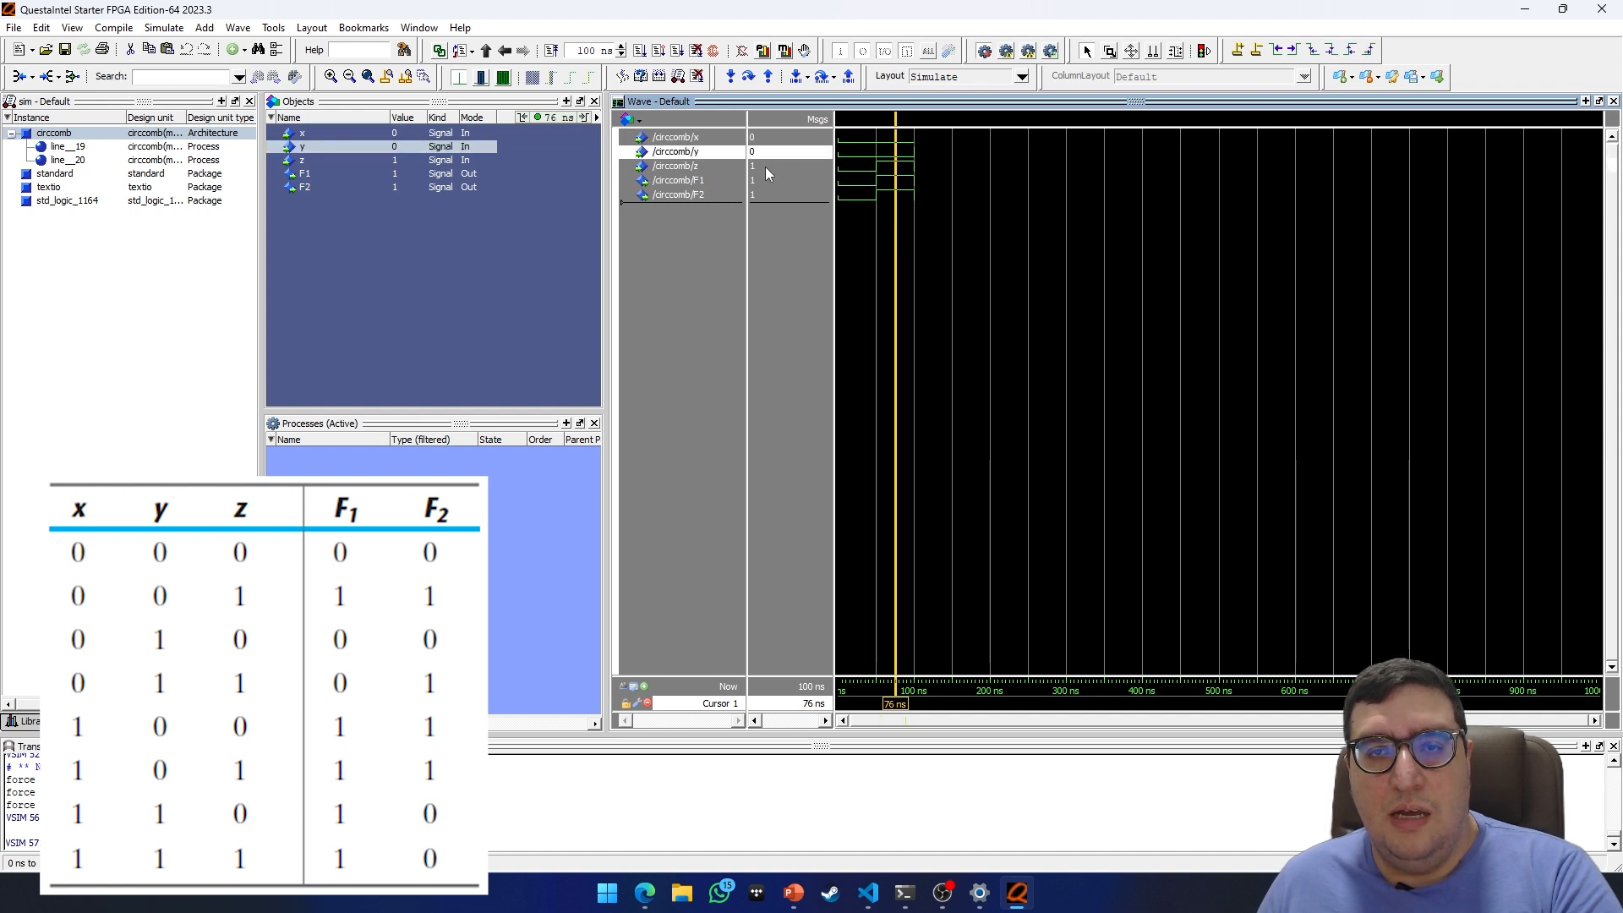
left_click(756, 183)
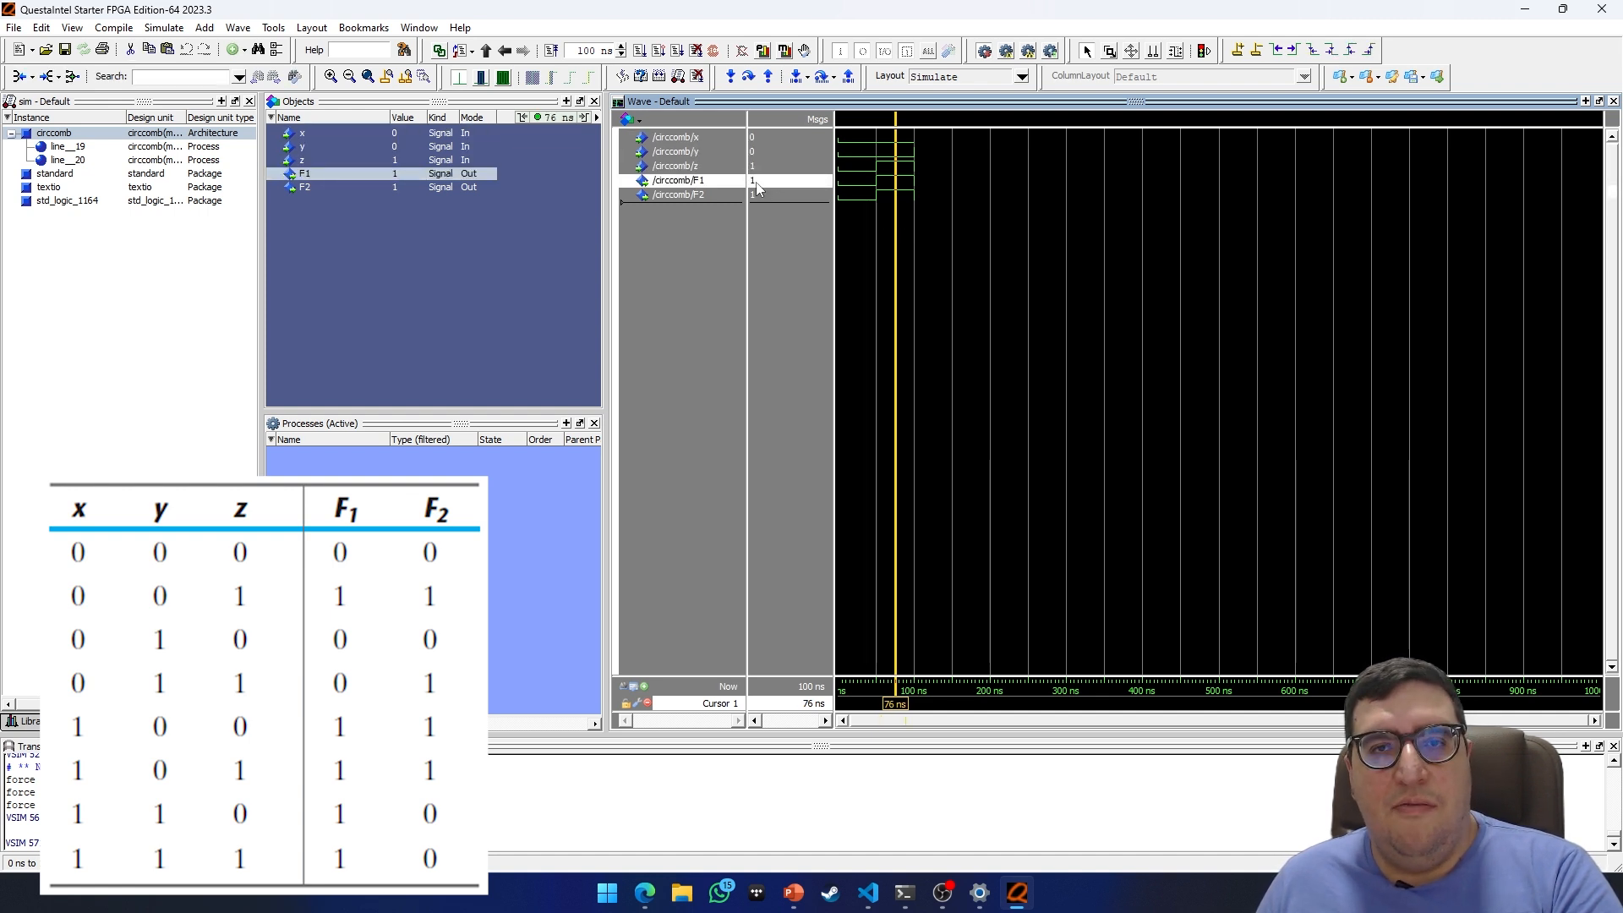
left_click(759, 196)
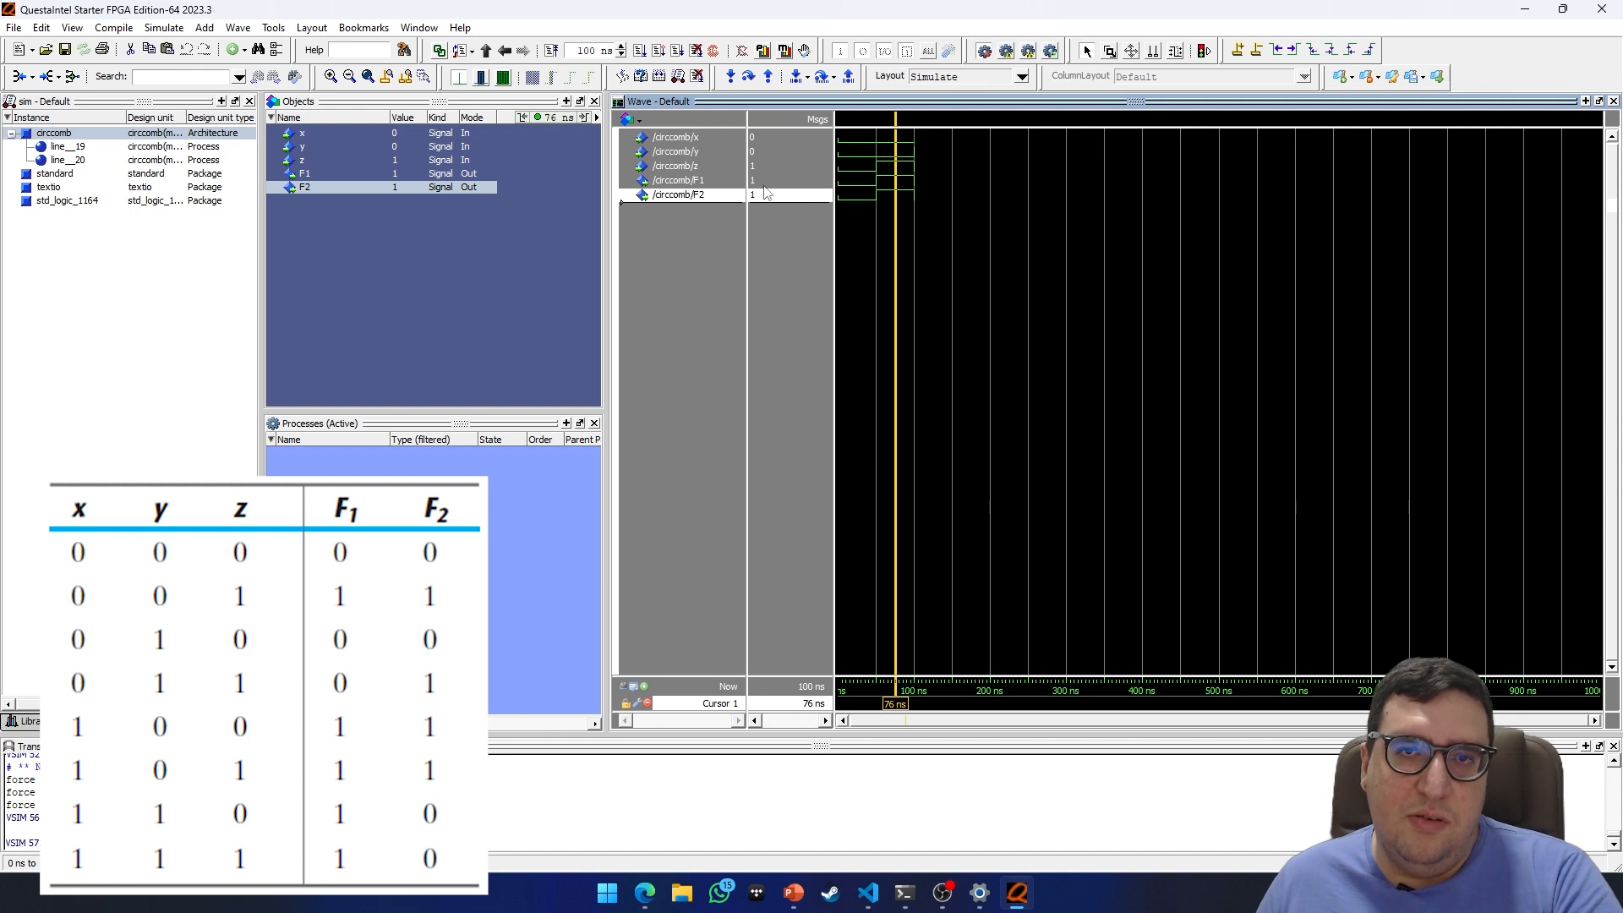
Run the simulation for another 100 ns and check all five signals with the wave cursor at about 120 ns
left_click(640, 51)
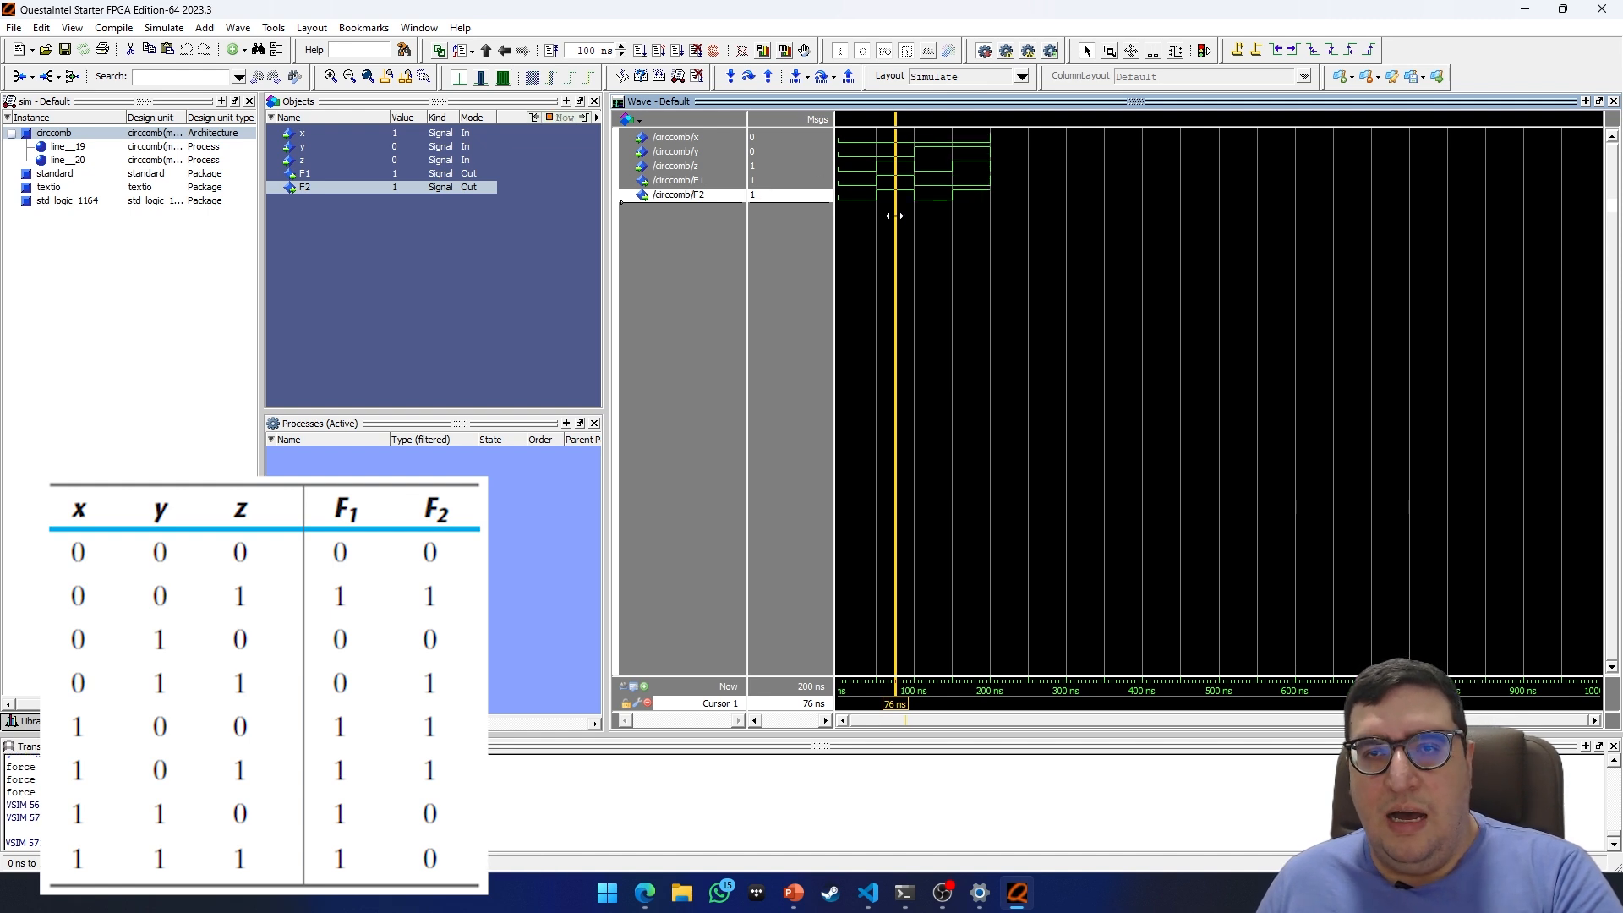
left_click_drag(894, 218, 927, 225)
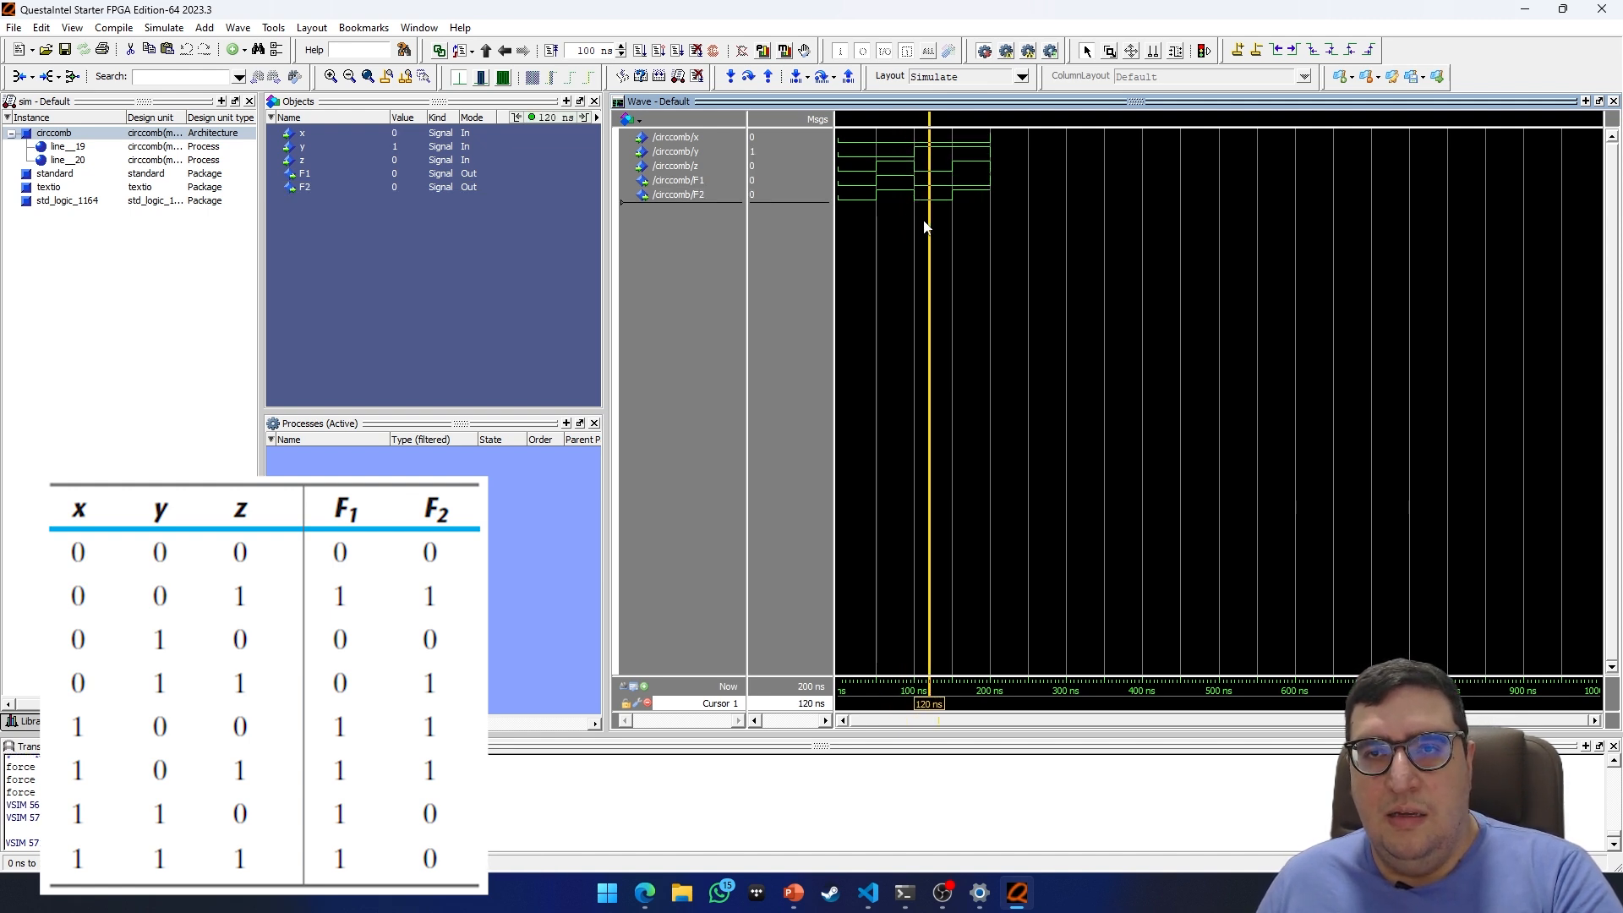
left_click(768, 137)
left_click(768, 152)
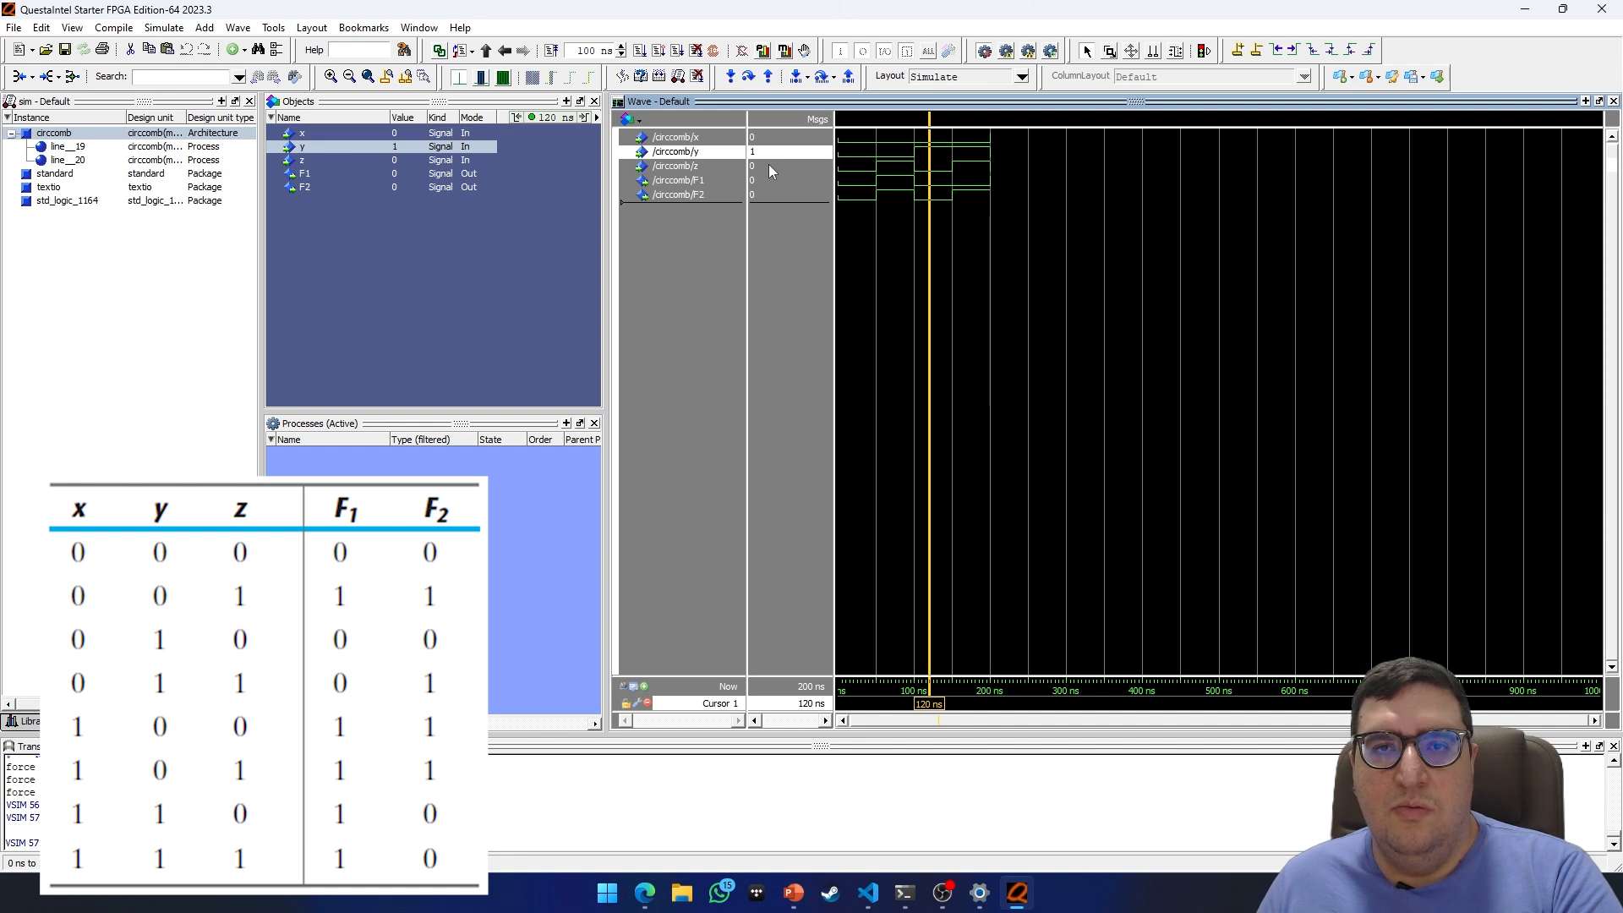
left_click(769, 166)
left_click(764, 180)
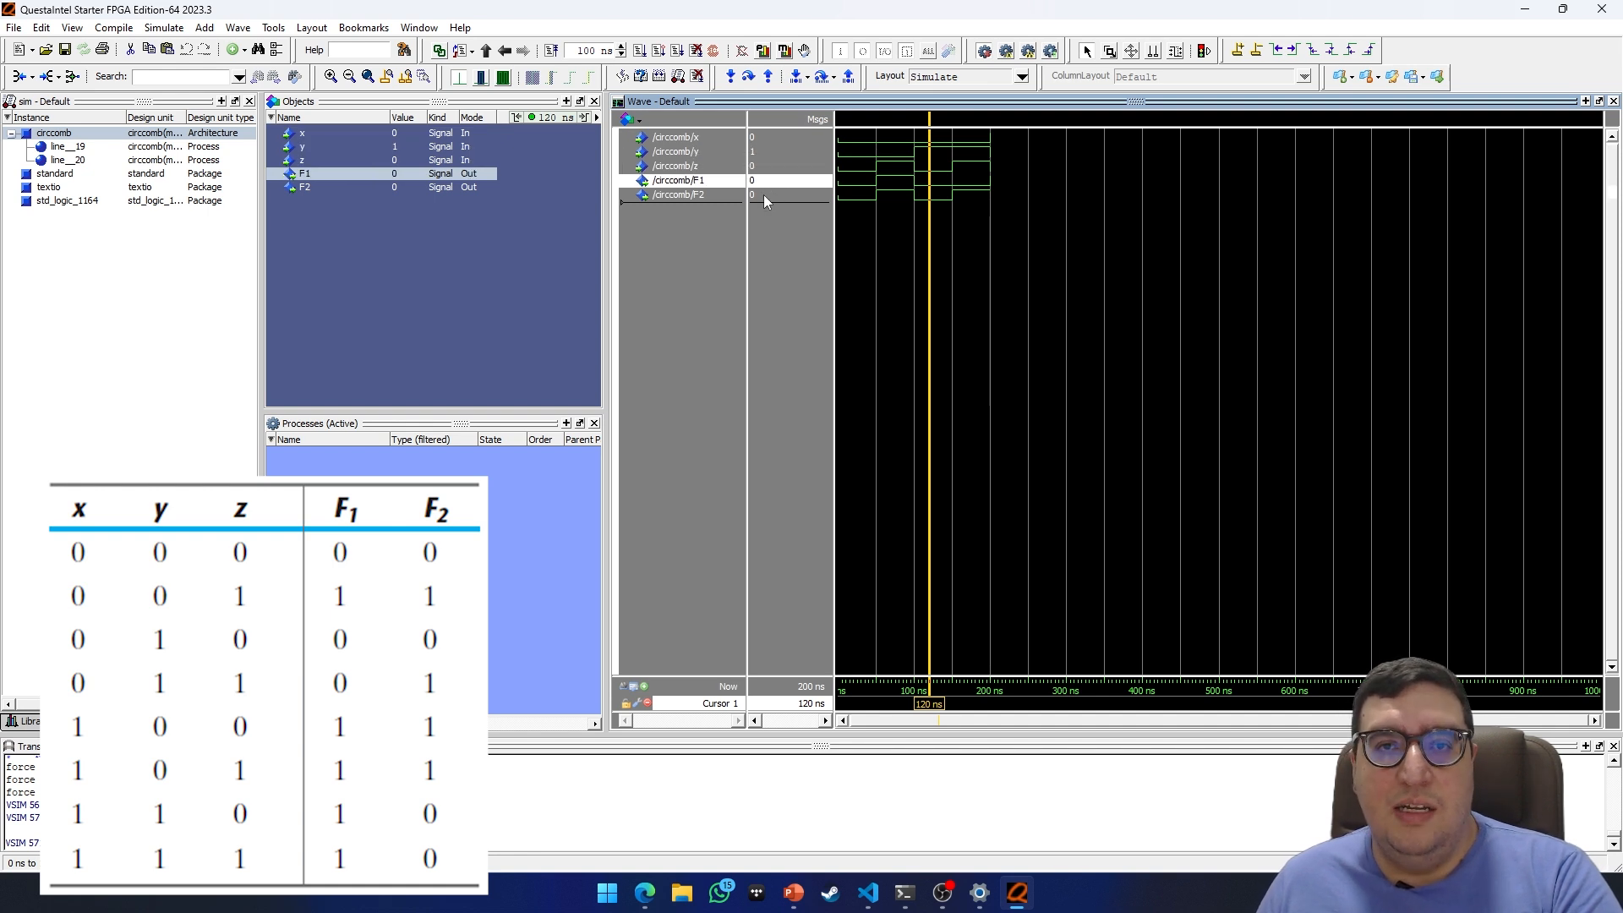
left_click(764, 195)
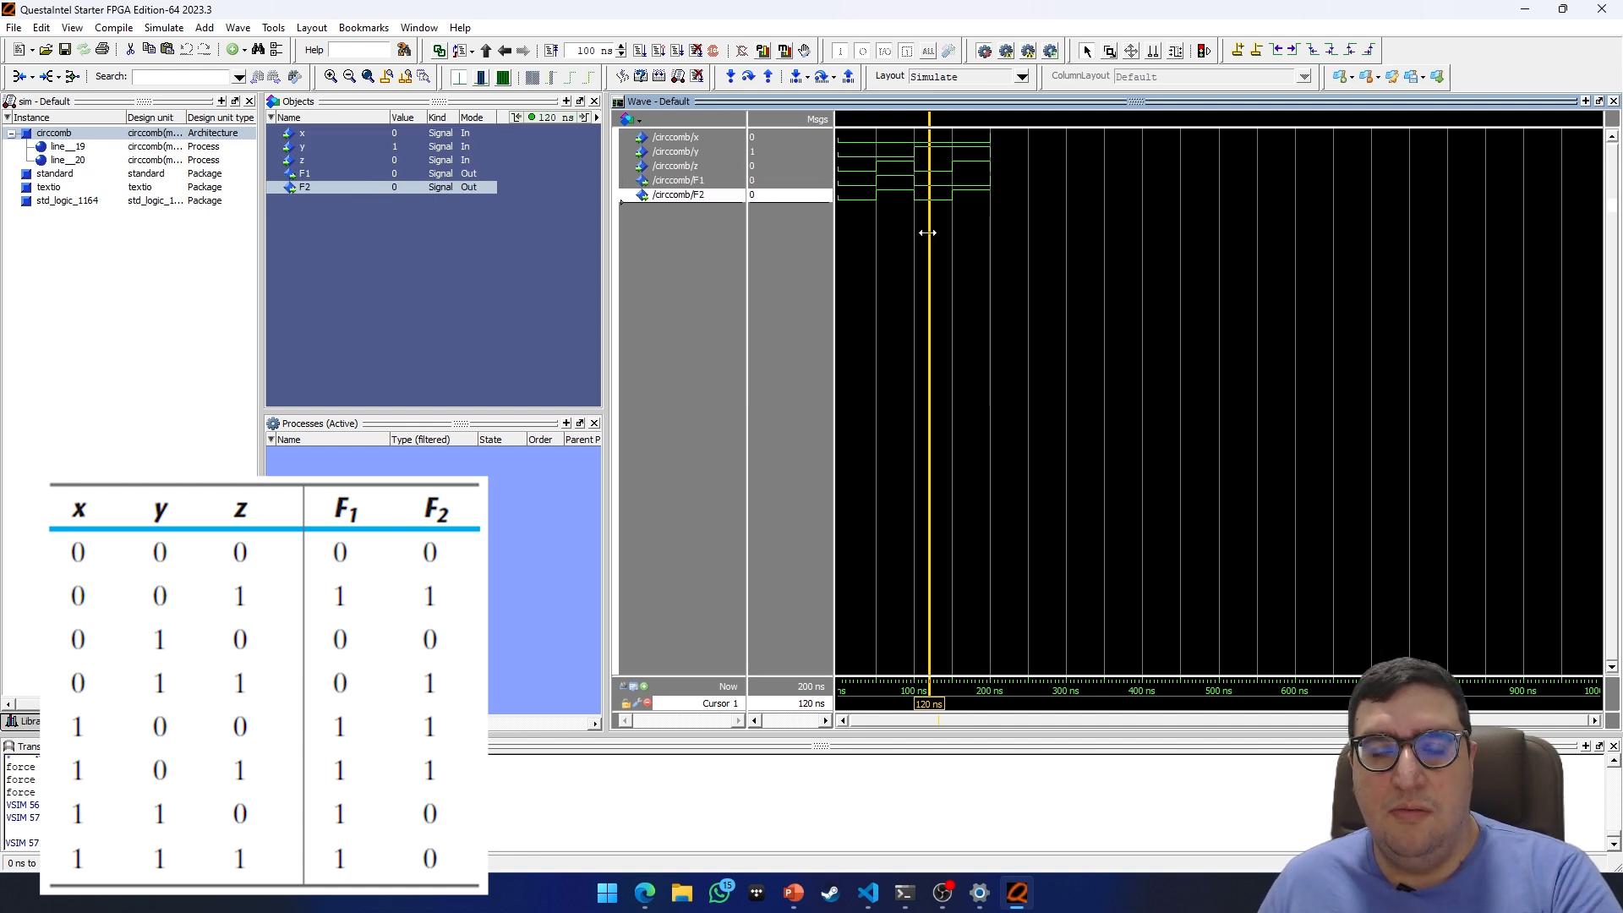
Move the wave cursor to about 167 ns and compare the inputs and outputs with the truth table's fourth row
left_click_drag(927, 232, 965, 230)
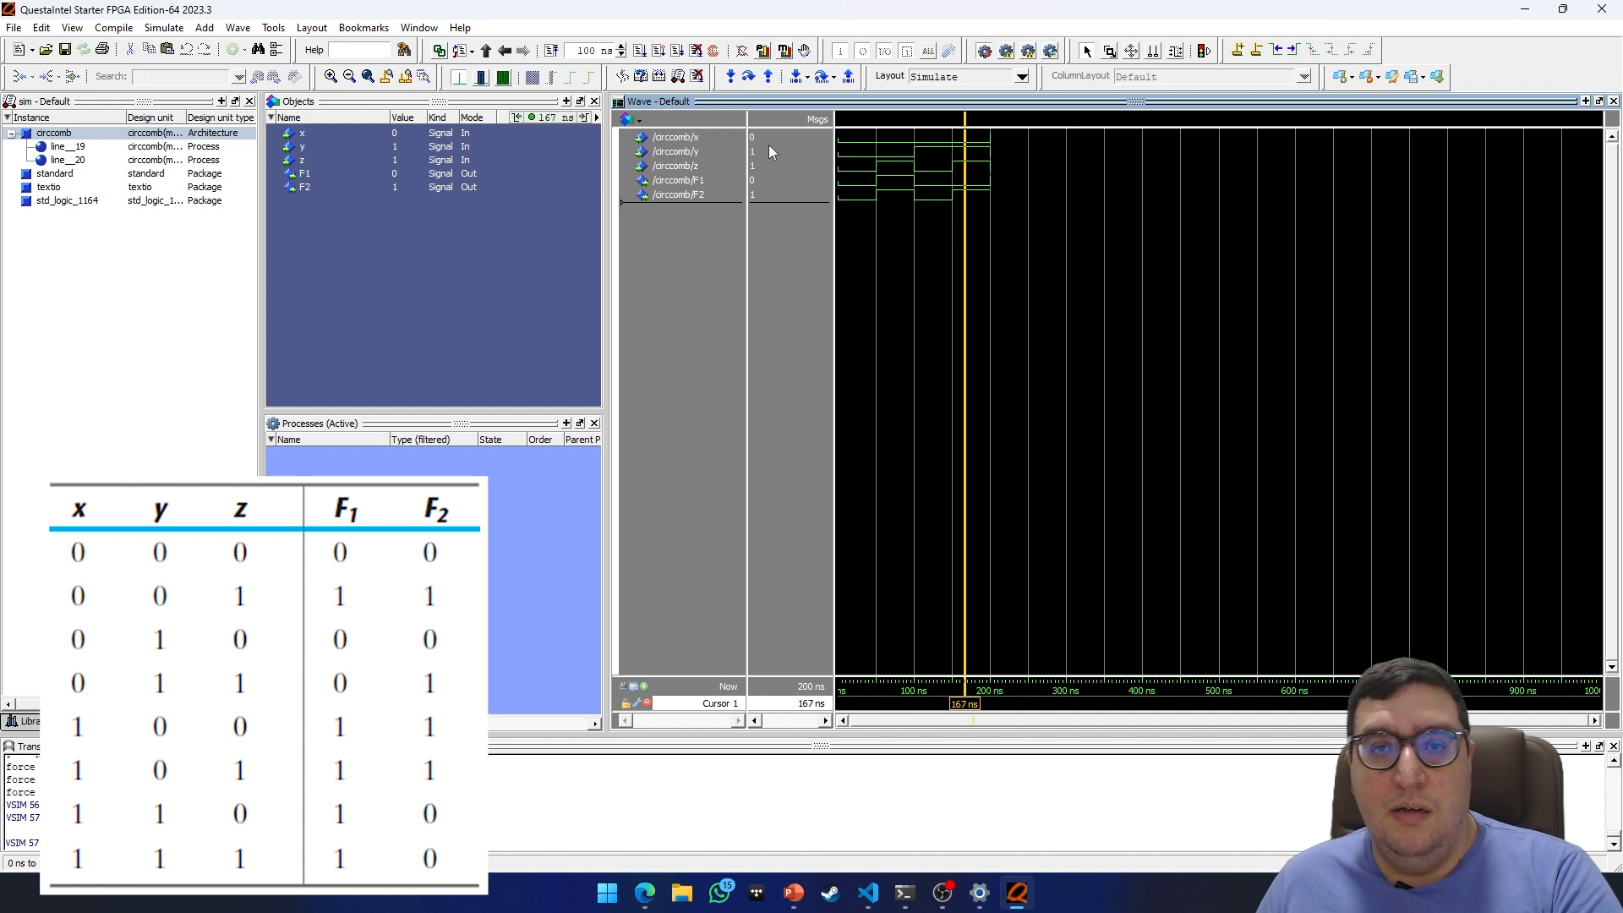
left_click(759, 138)
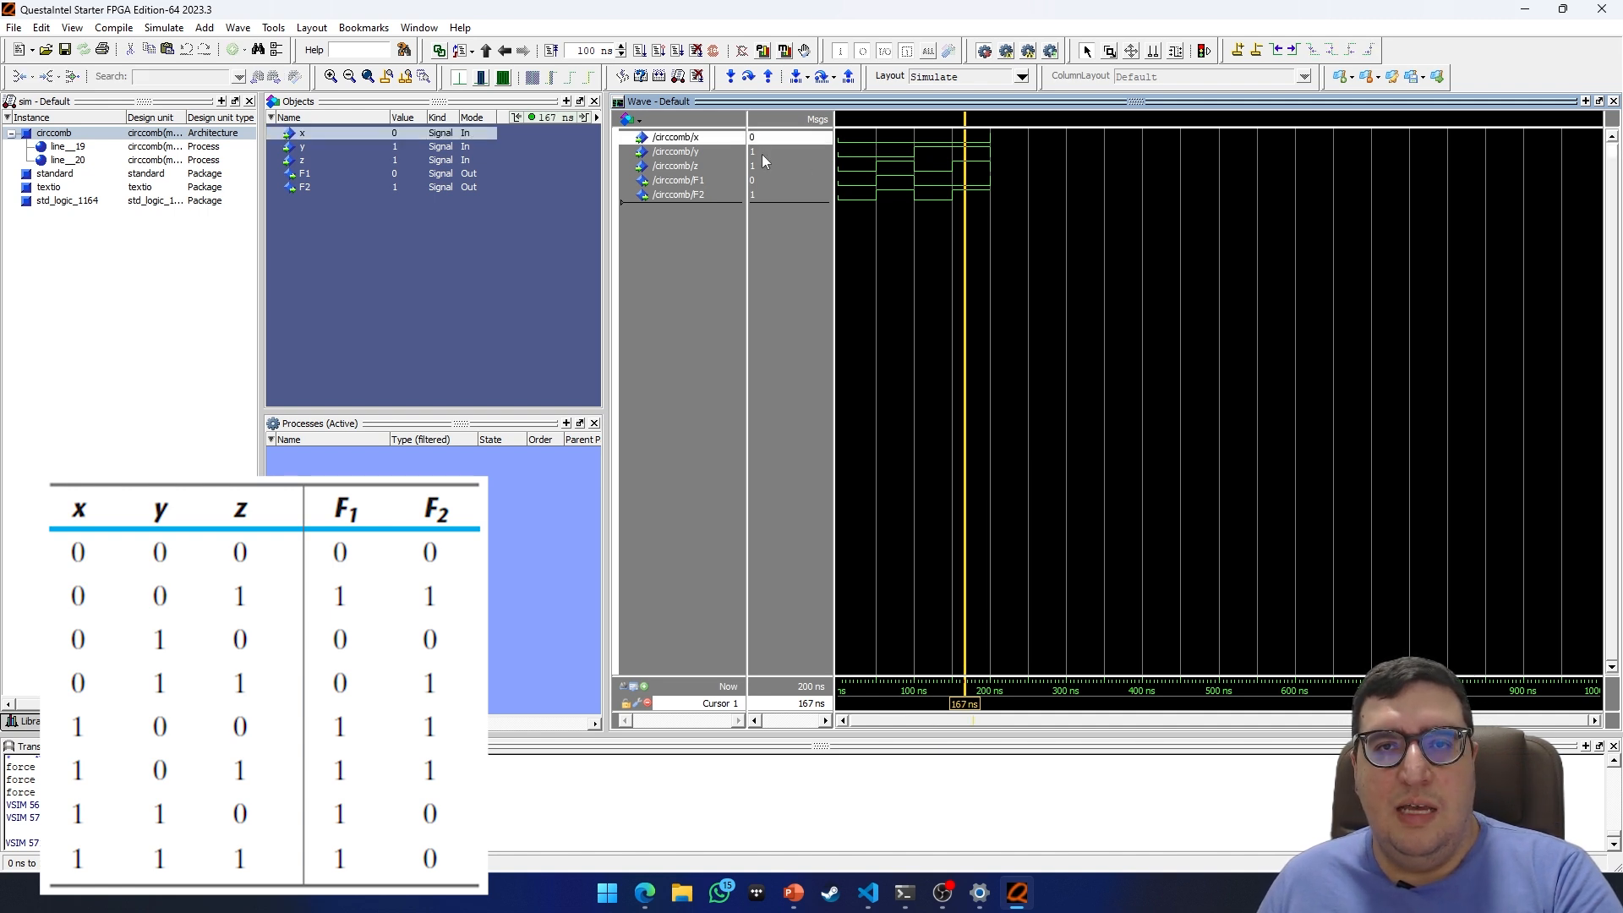
left_click(763, 153)
left_click(763, 165)
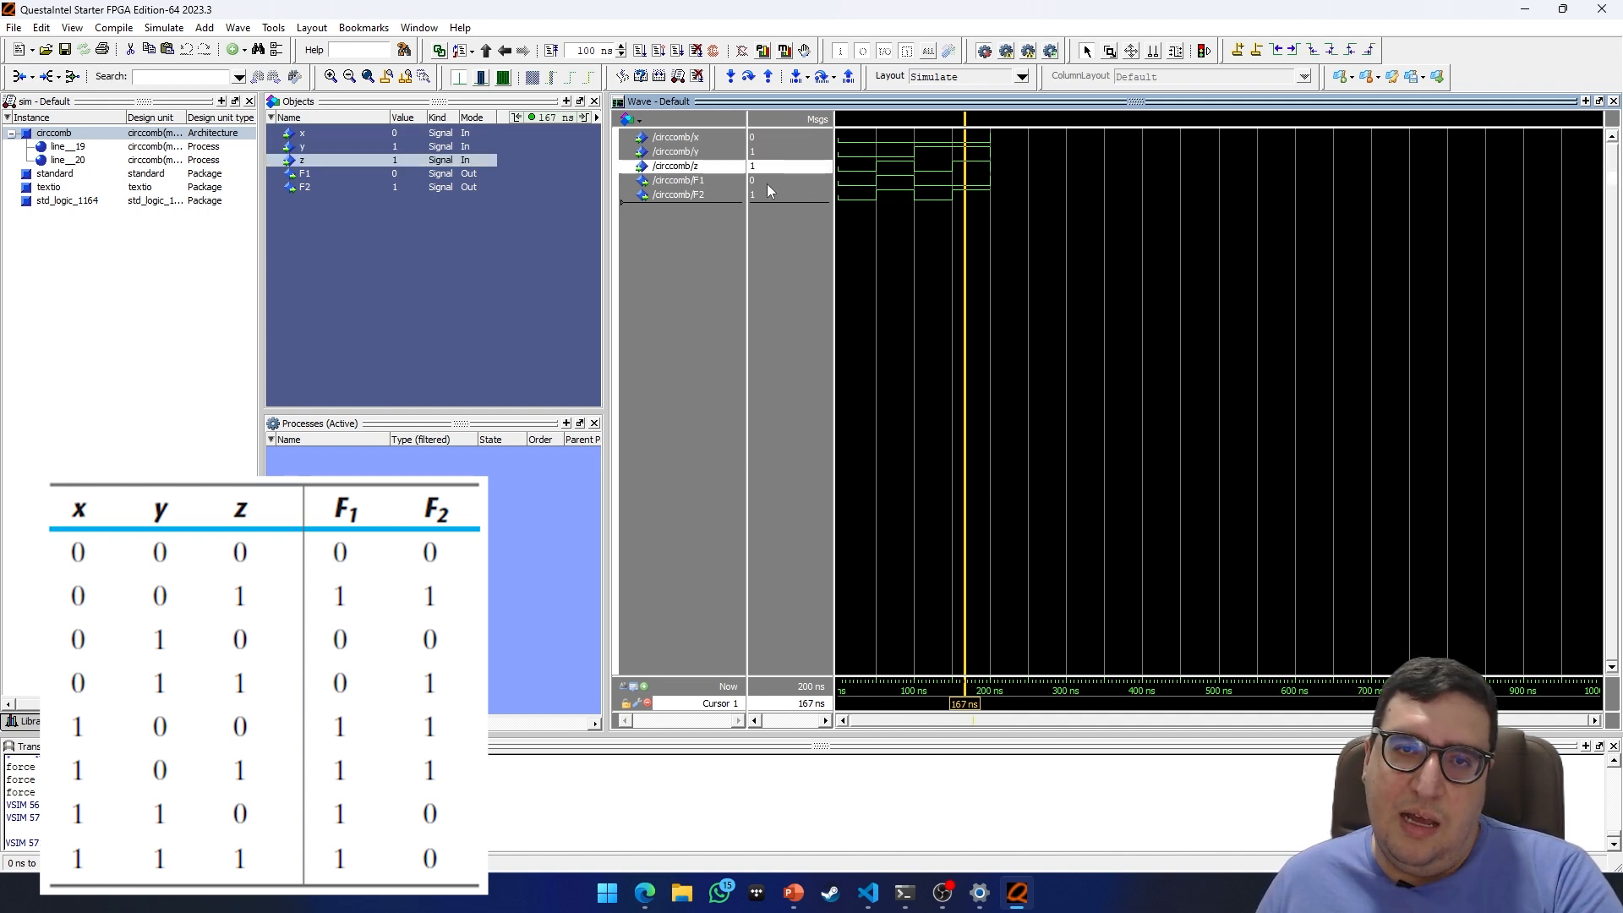
left_click(768, 183)
left_click(770, 196)
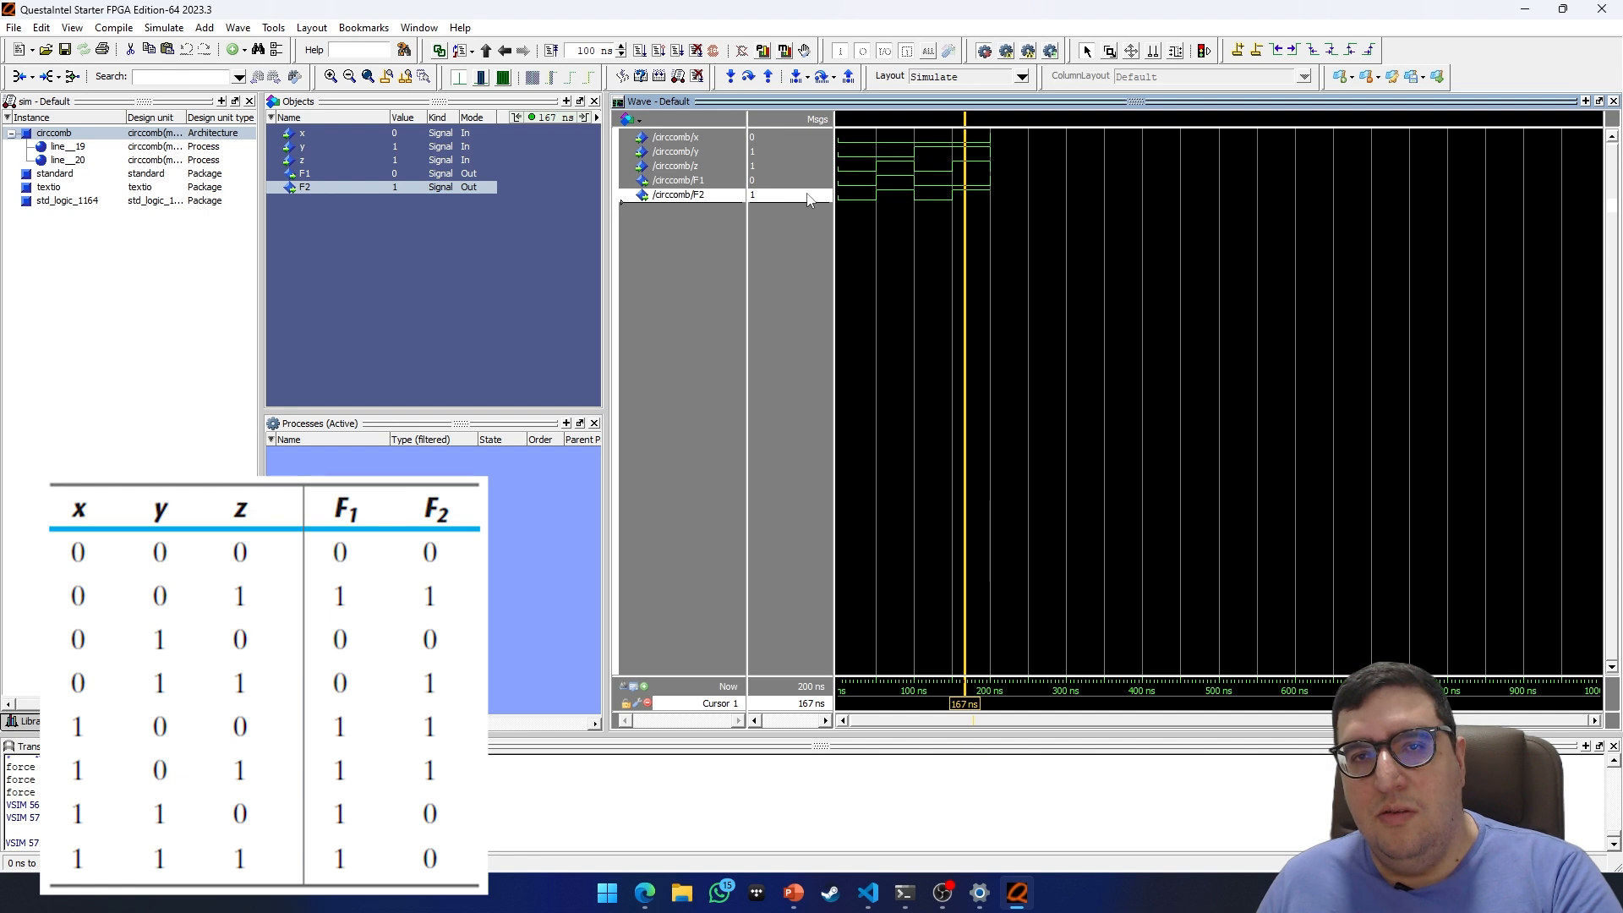
Advance the simulation by 100 ns and check x, y, z, F1 and F2 with the wave cursor at about 218 ns
key("F9")
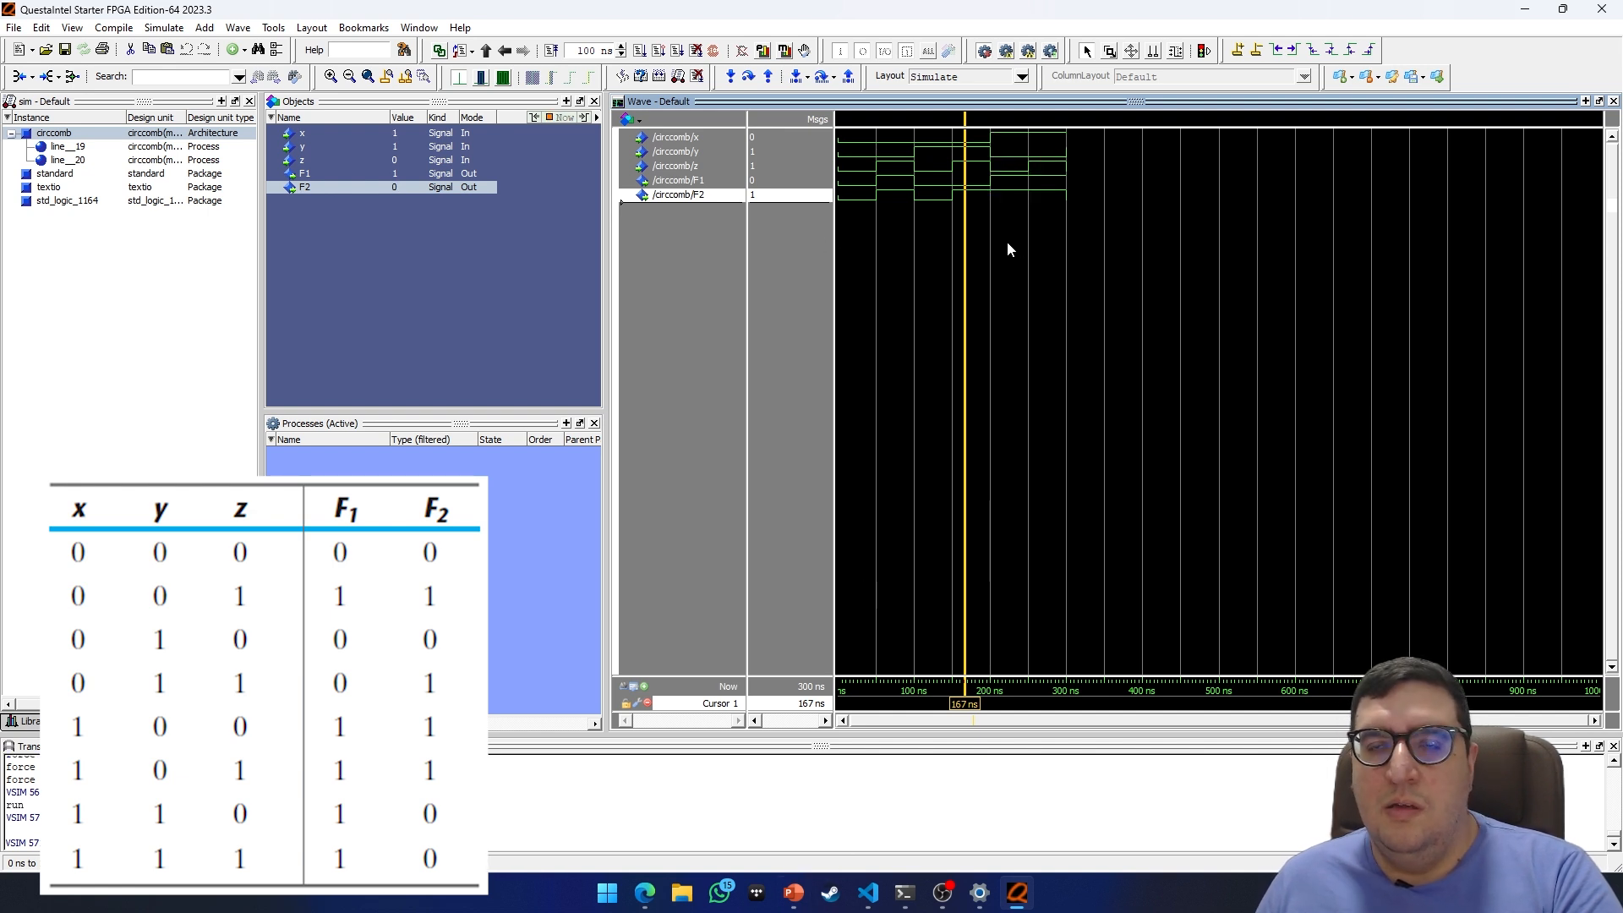
left_click_drag(971, 236, 1004, 239)
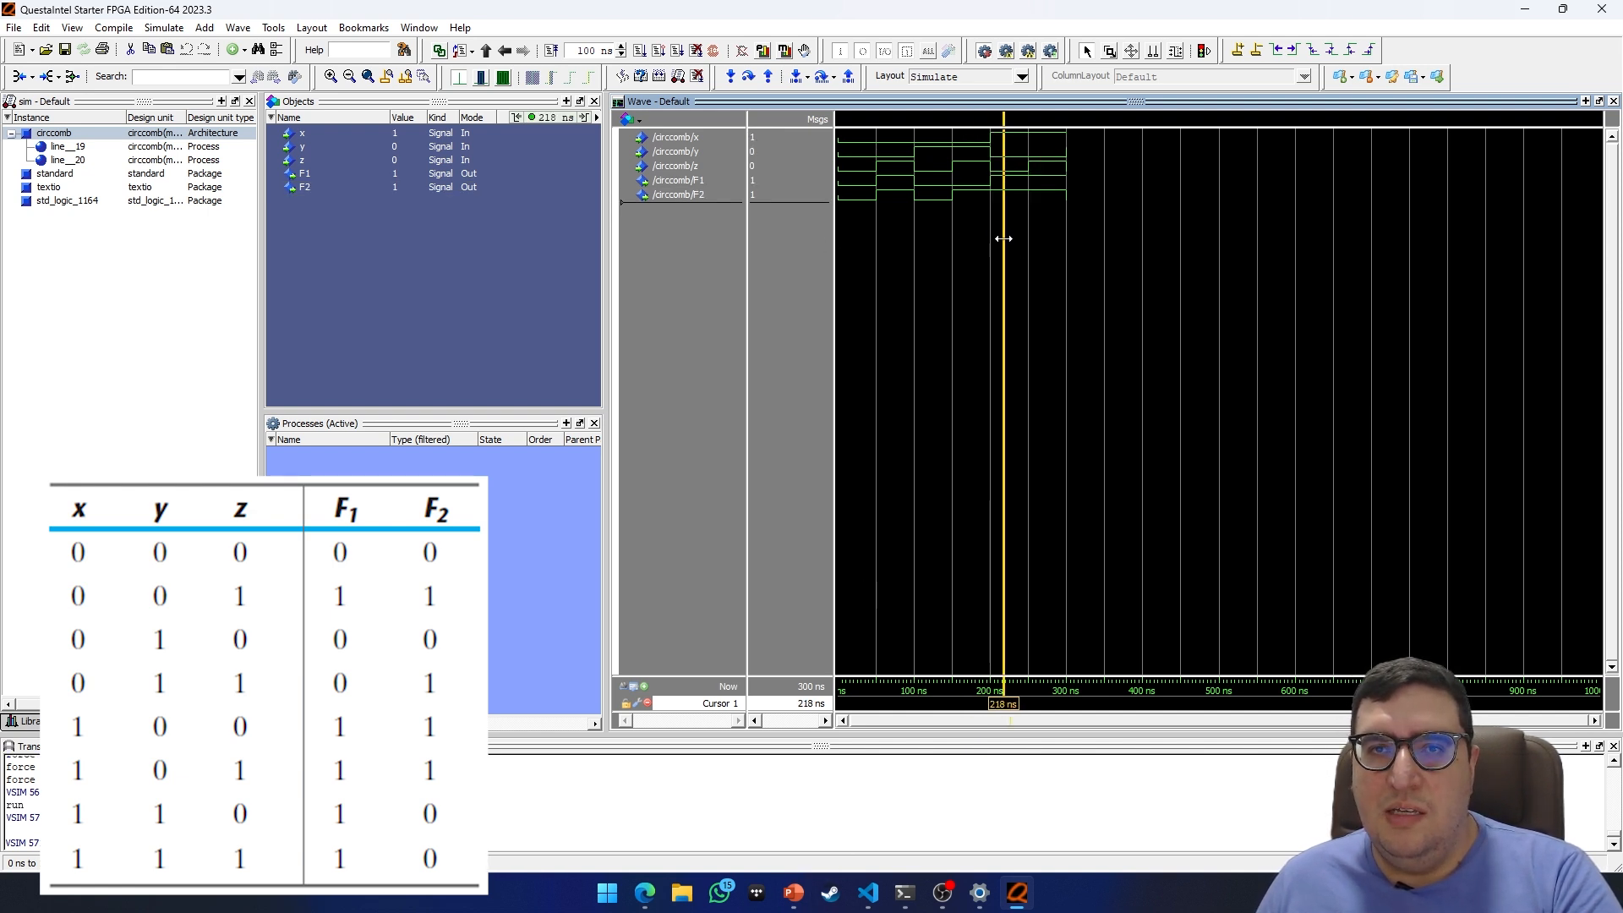
left_click(757, 138)
left_click(759, 151)
left_click(762, 167)
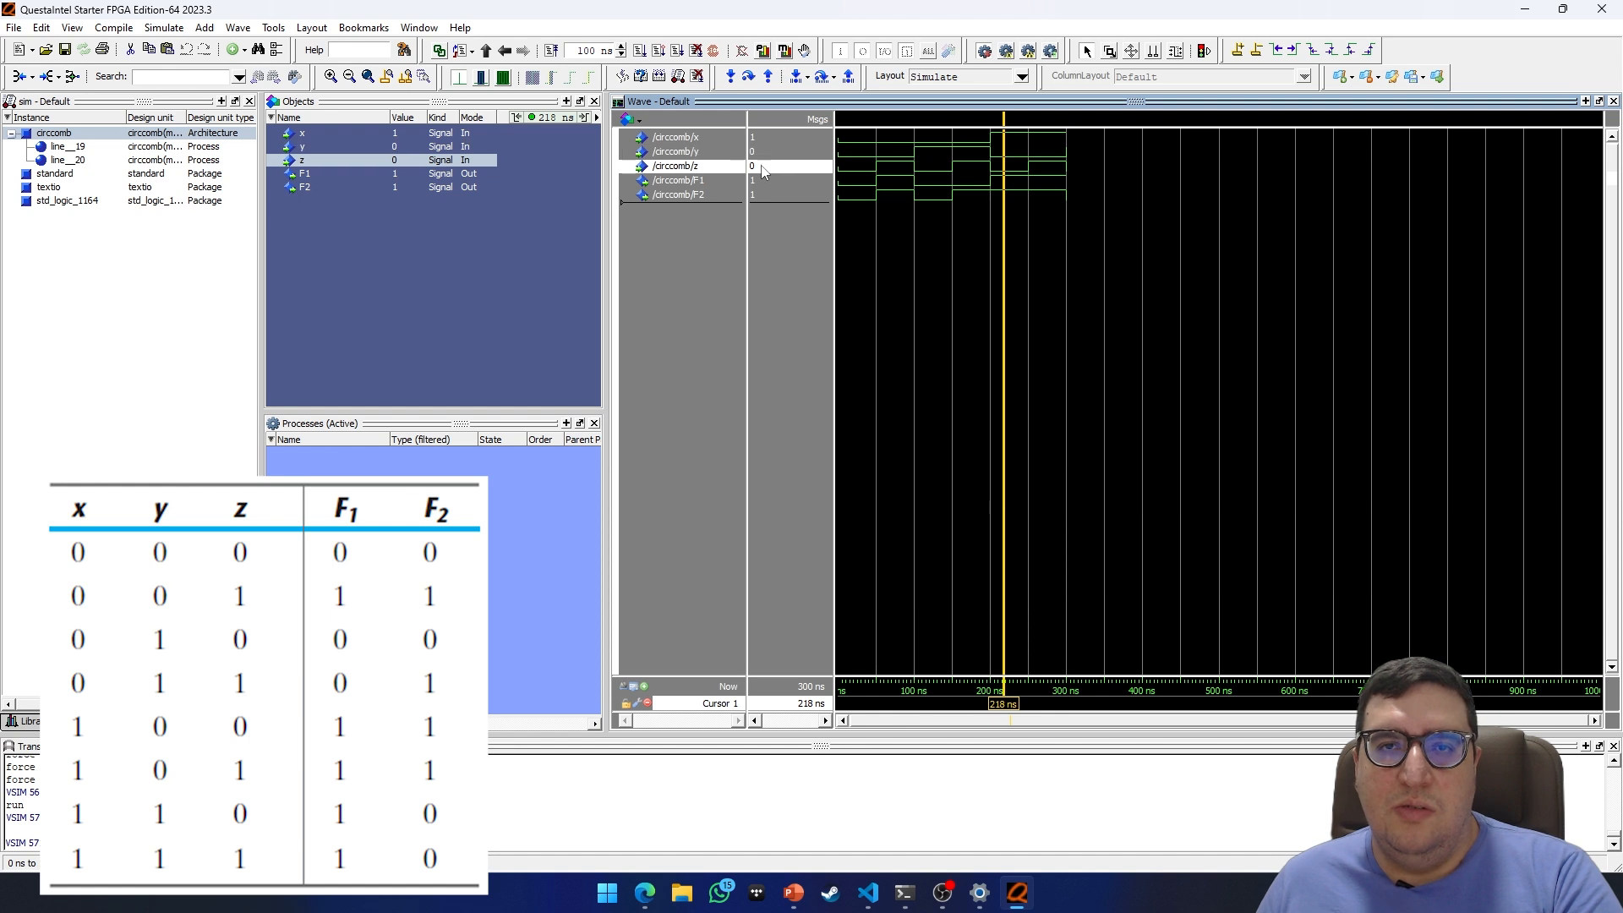
left_click(765, 181)
left_click(769, 194)
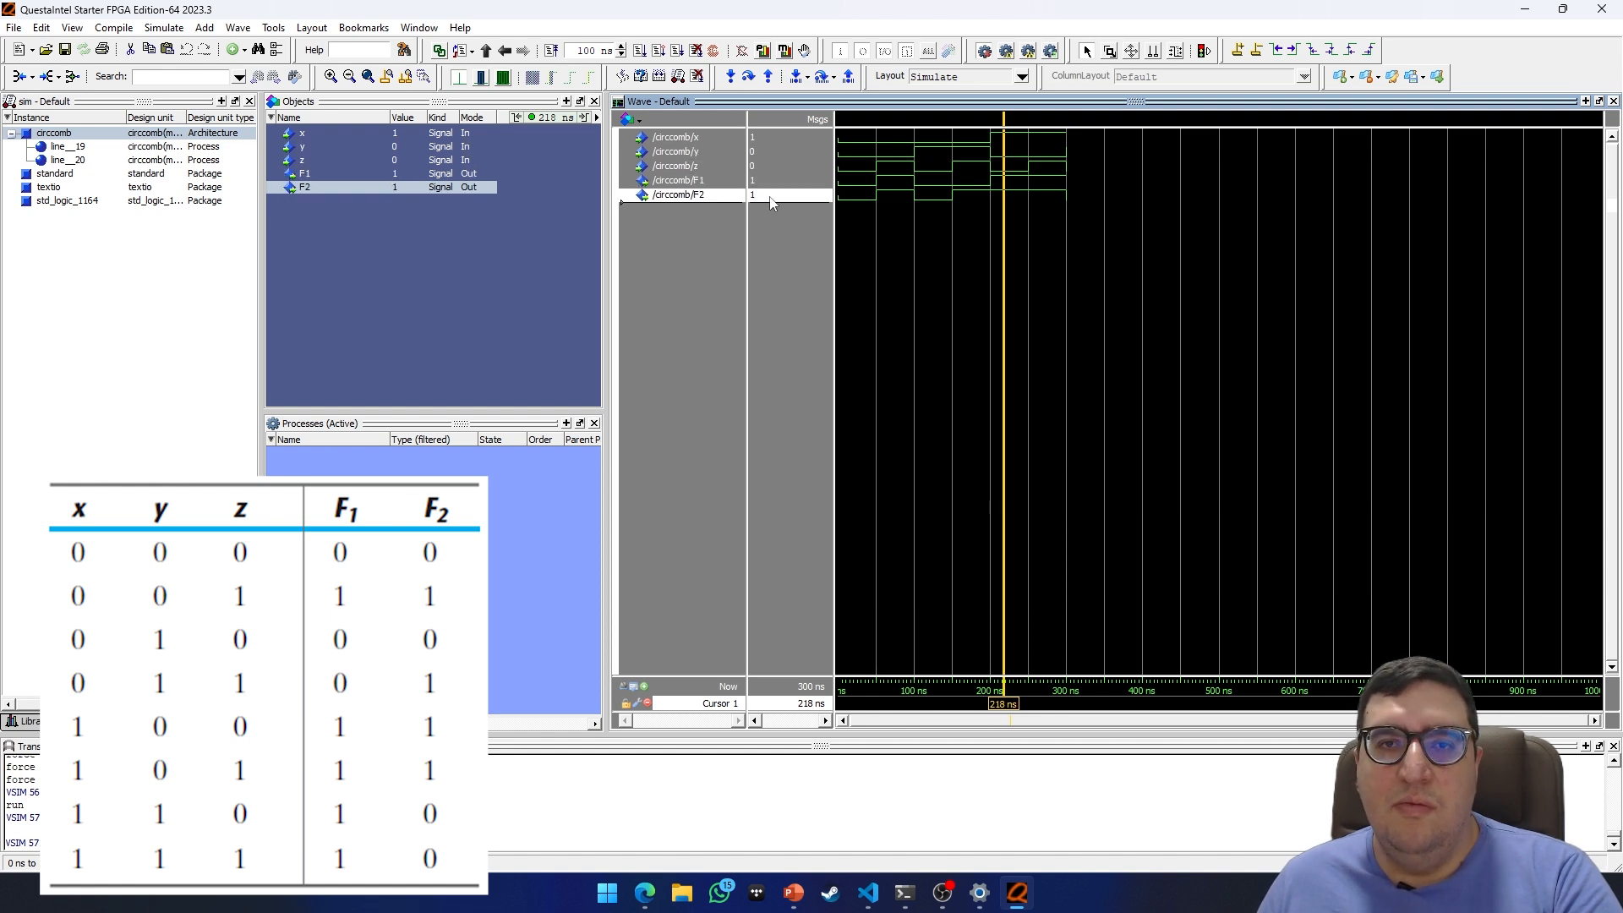
Move the wave cursor to about 266 ns and compare the inputs and outputs with the truth table's sixth row
left_click_drag(1011, 247, 1041, 249)
left_click(761, 137)
left_click(761, 152)
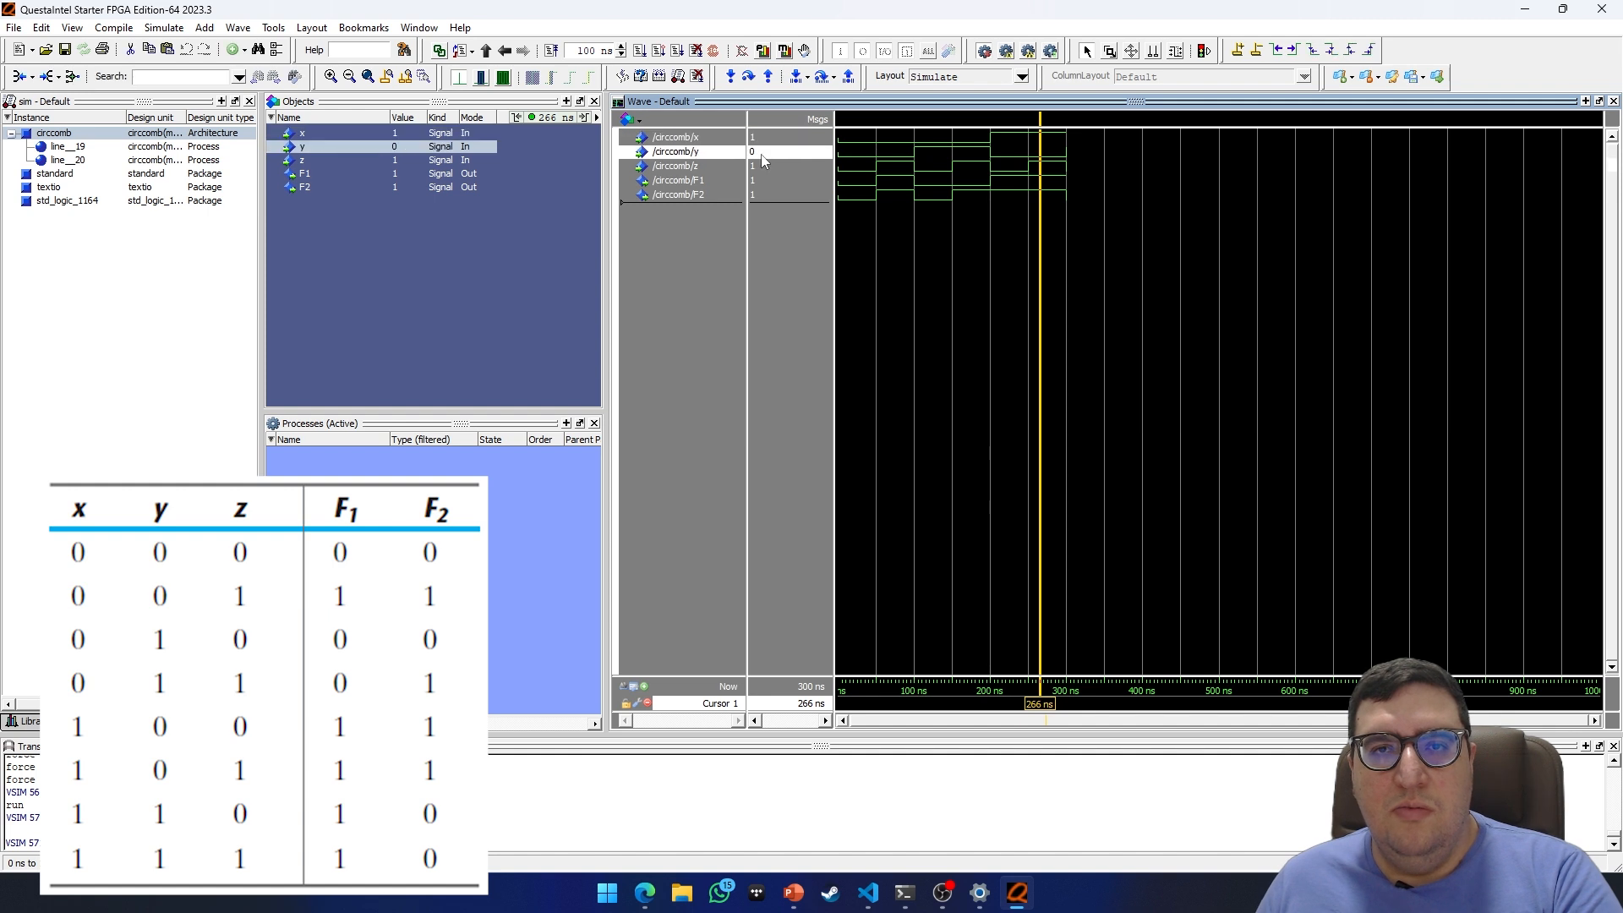
left_click(763, 166)
left_click(764, 182)
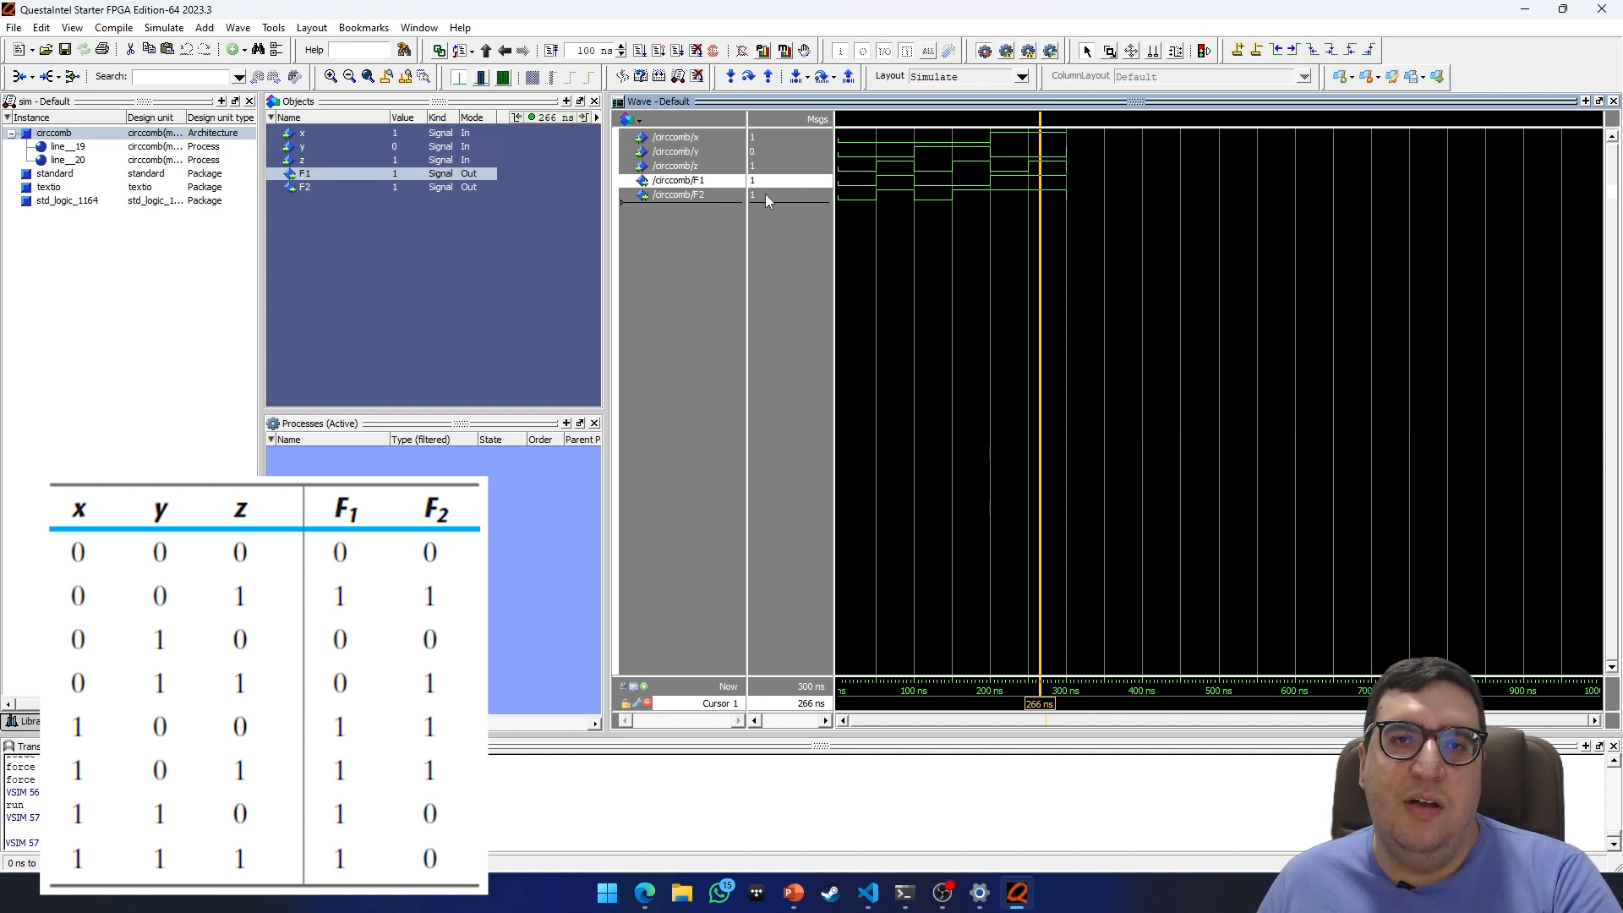
left_click(764, 194)
Run another 100 ns of simulation and check every signal against the truth table with the wave cursor at about 324 ns
left_click(640, 50)
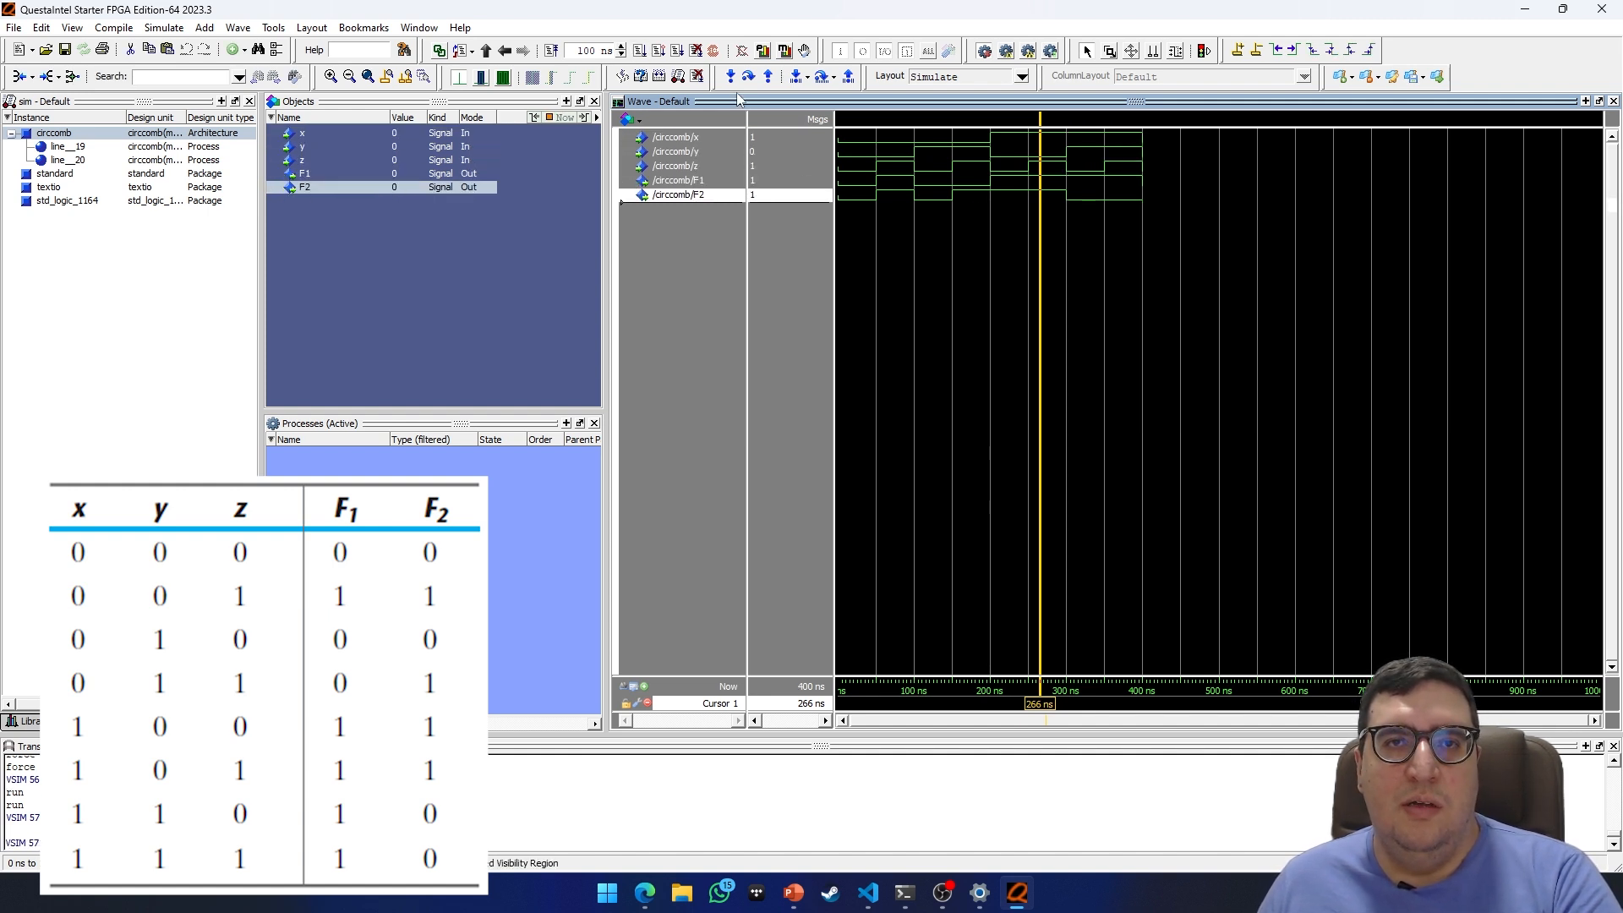
left_click(1048, 216)
left_click_drag(1049, 217, 1085, 211)
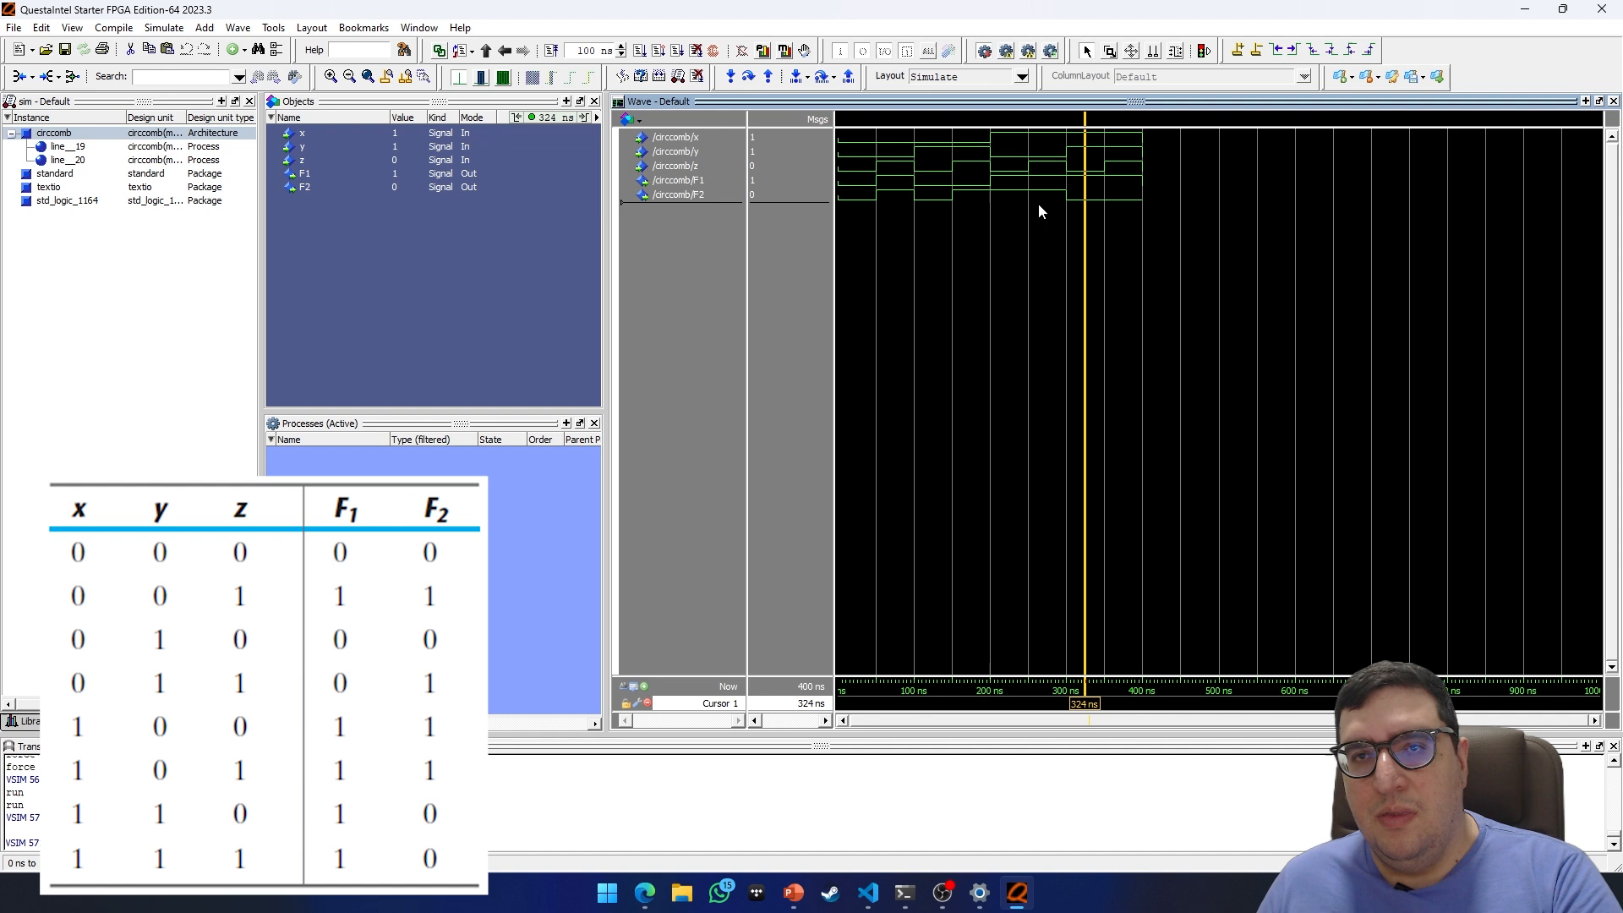
left_click(767, 137)
left_click(770, 151)
left_click(774, 166)
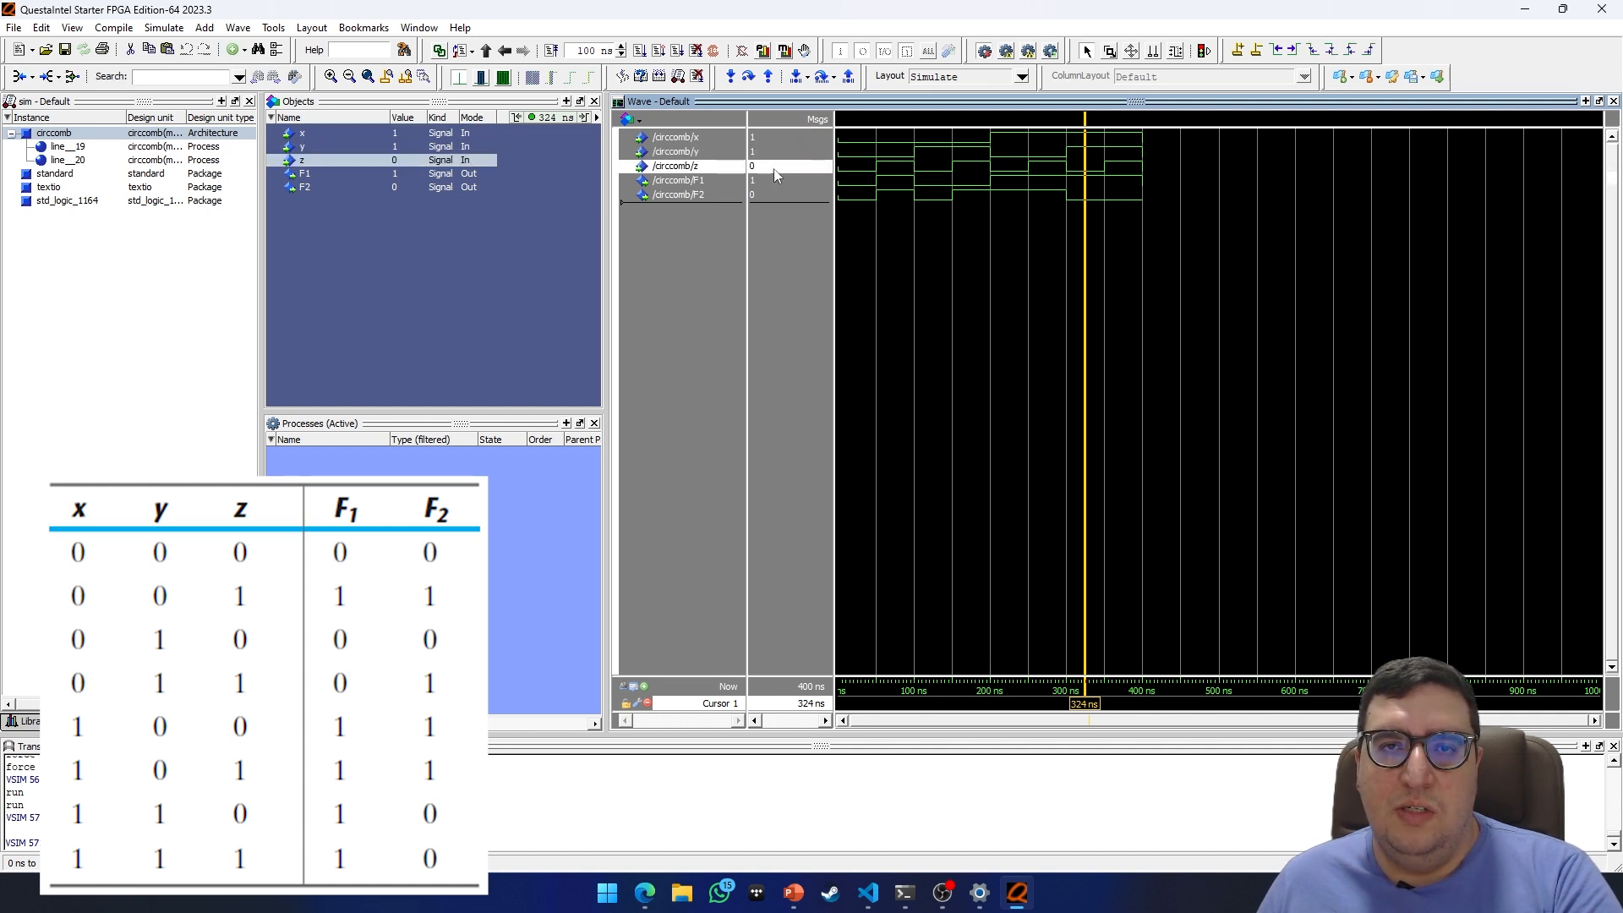
left_click(768, 180)
left_click(769, 194)
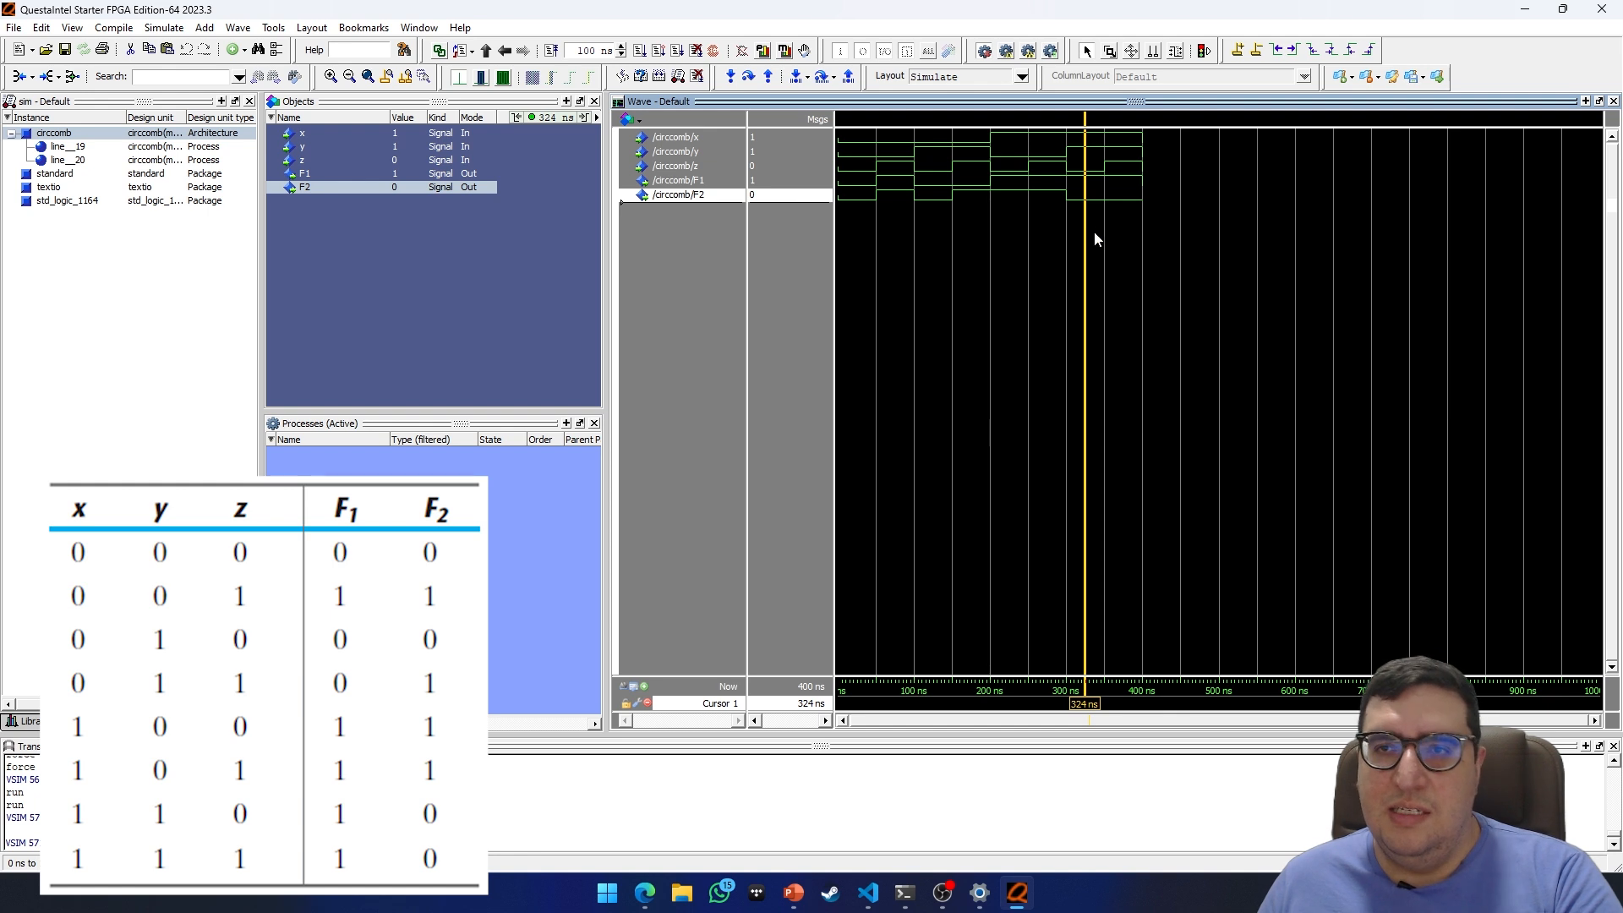
Move the wave cursor to about 370 ns and compare x, y, z, F1 and F2 with the truth table's last row
left_click_drag(1094, 231, 1110, 239)
left_click(770, 137)
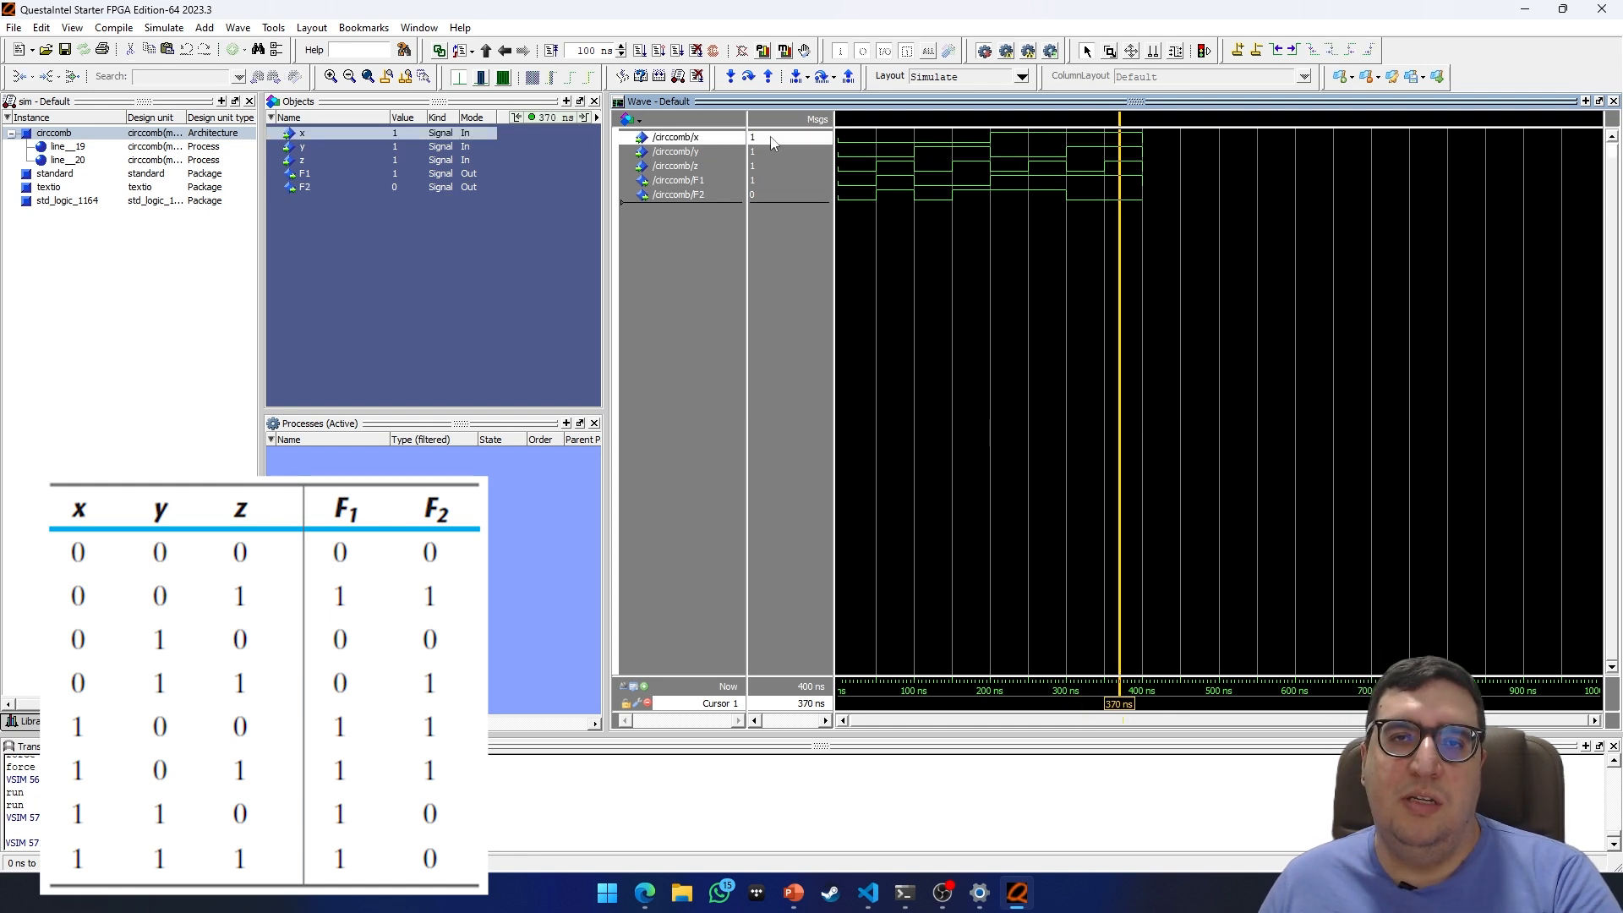
left_click(771, 151)
left_click(775, 167)
left_click(786, 180)
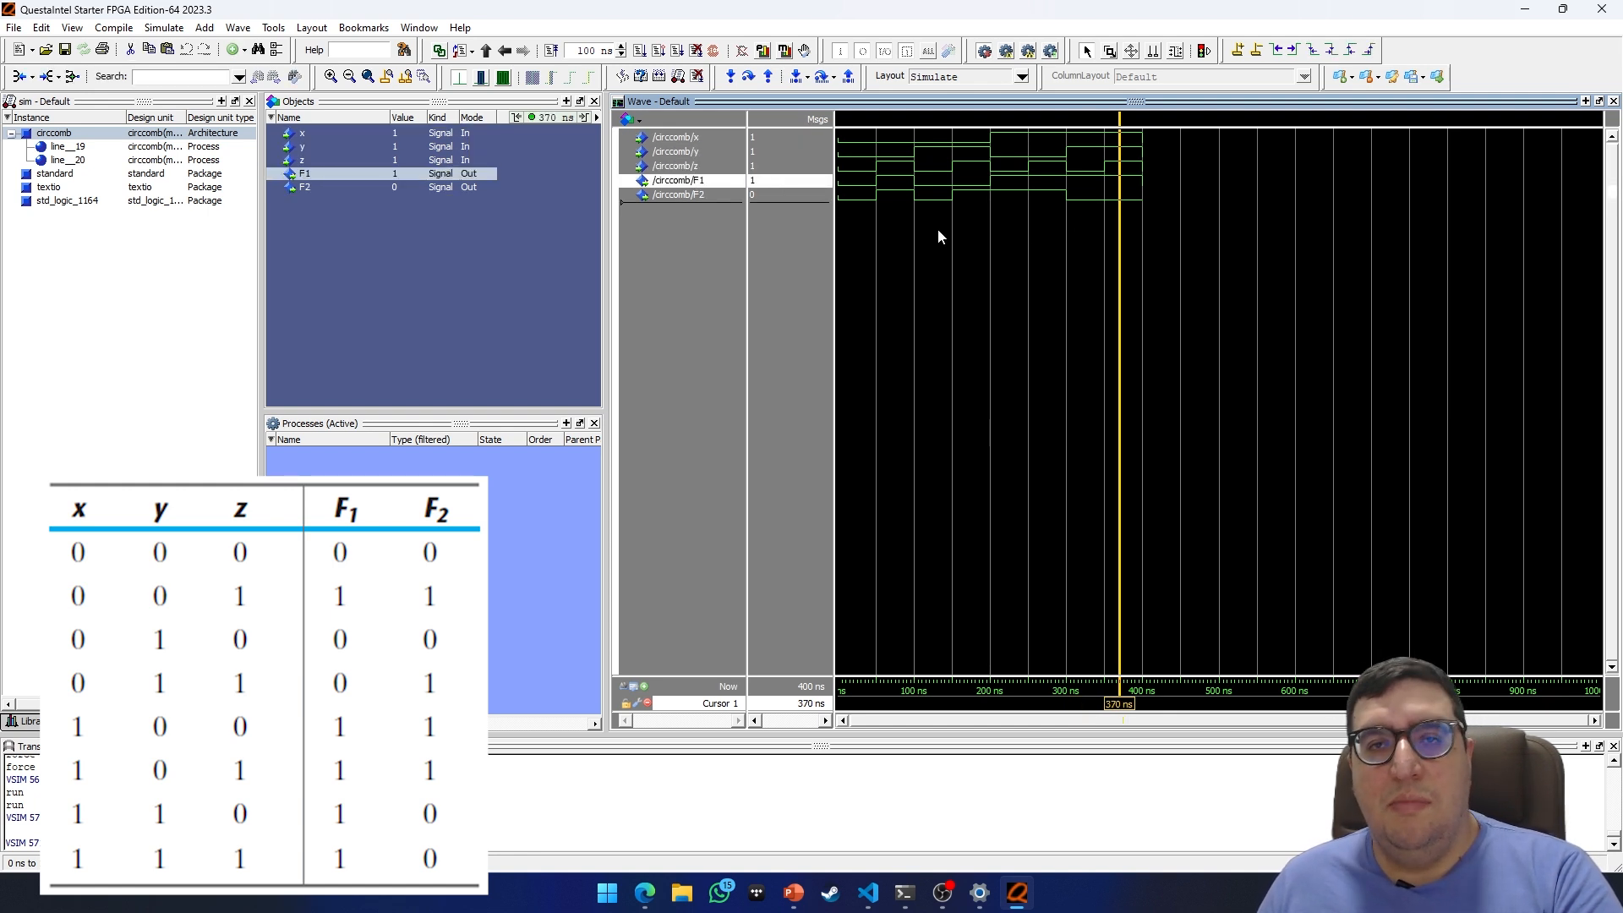
key("Down")
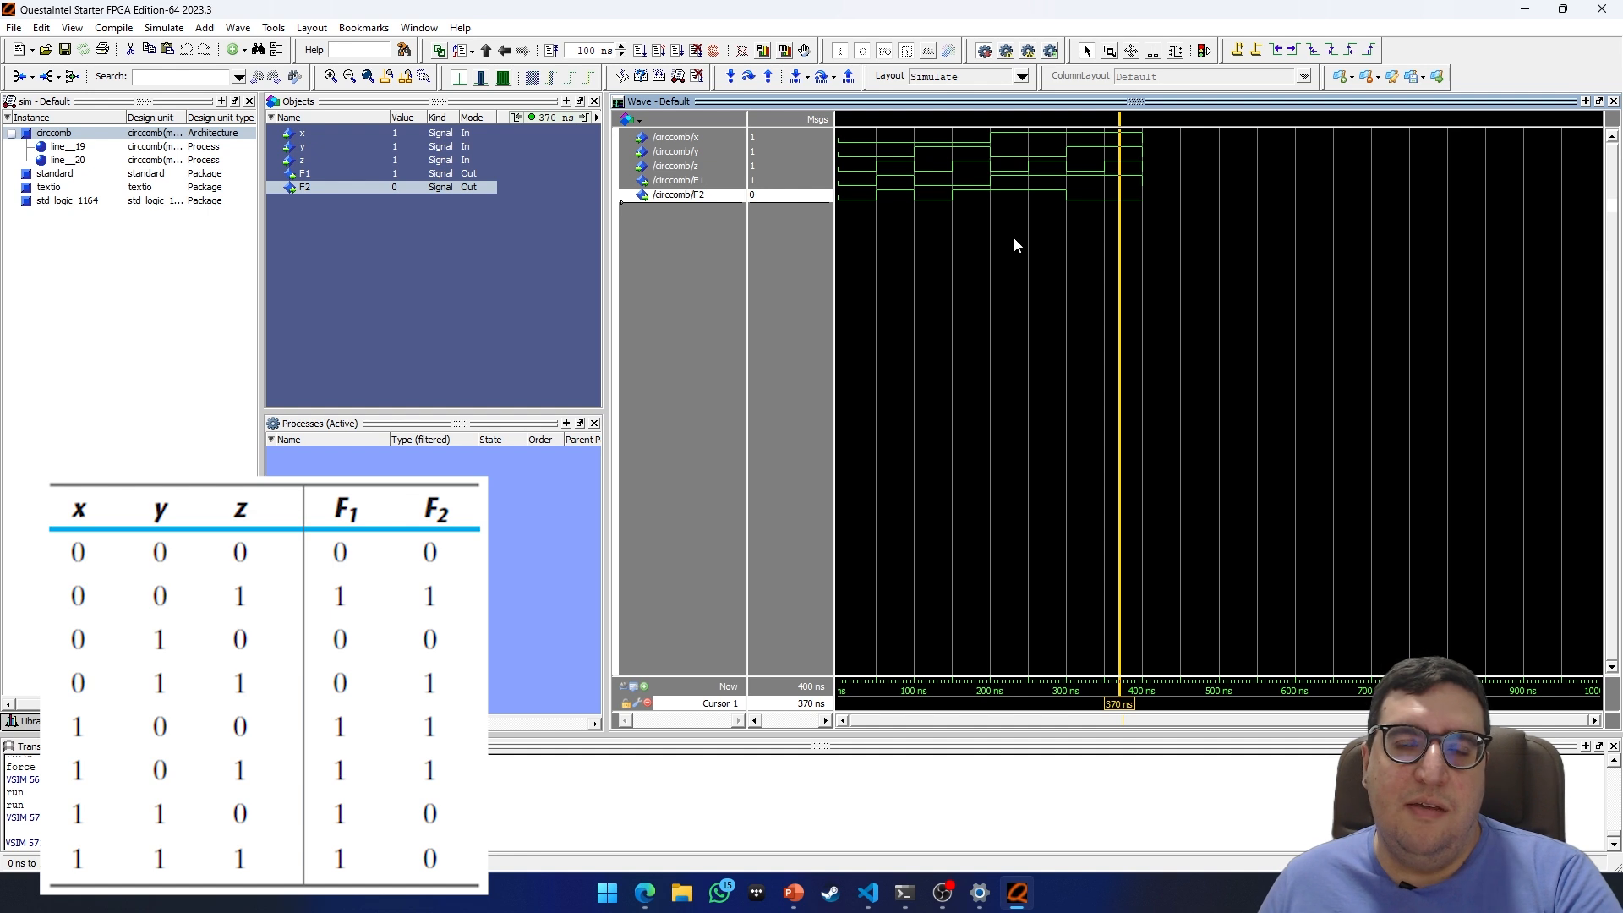